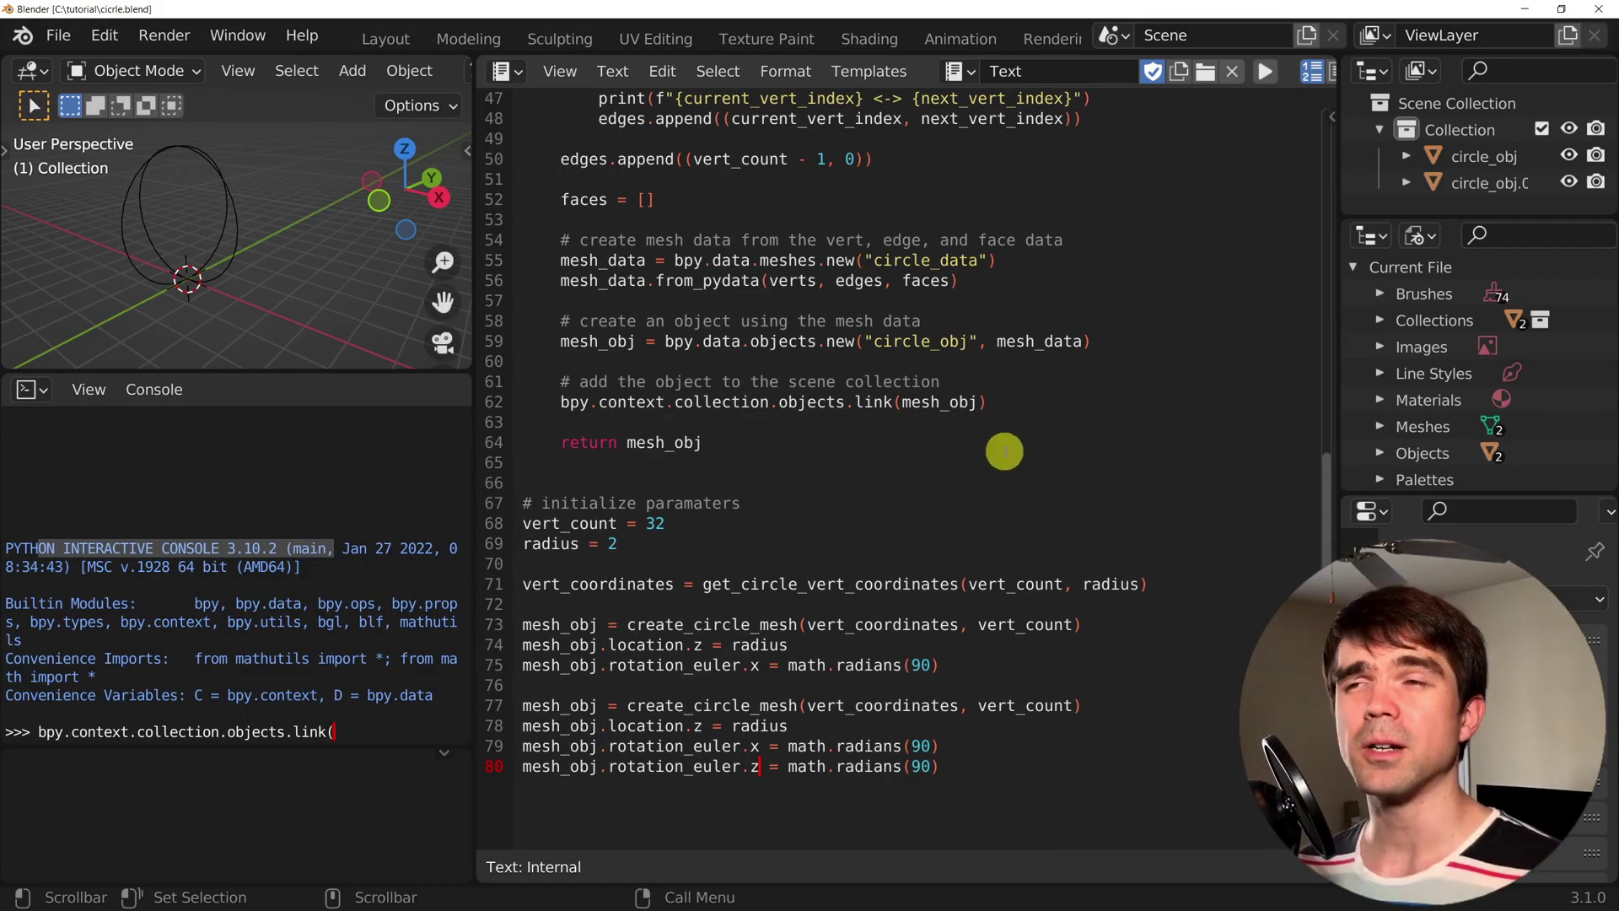
Copy the entire circle-mesh script from the GitHub gist
{"action": "scroll", "coordinate": [1000, 451], "scroll_direction": "up", "scroll_amount": 3}
{"action": "left_click", "coordinate": [946, 348]}
{"action": "left_click_drag", "start_coordinate": [945, 348], "coordinate": [504, 219]}
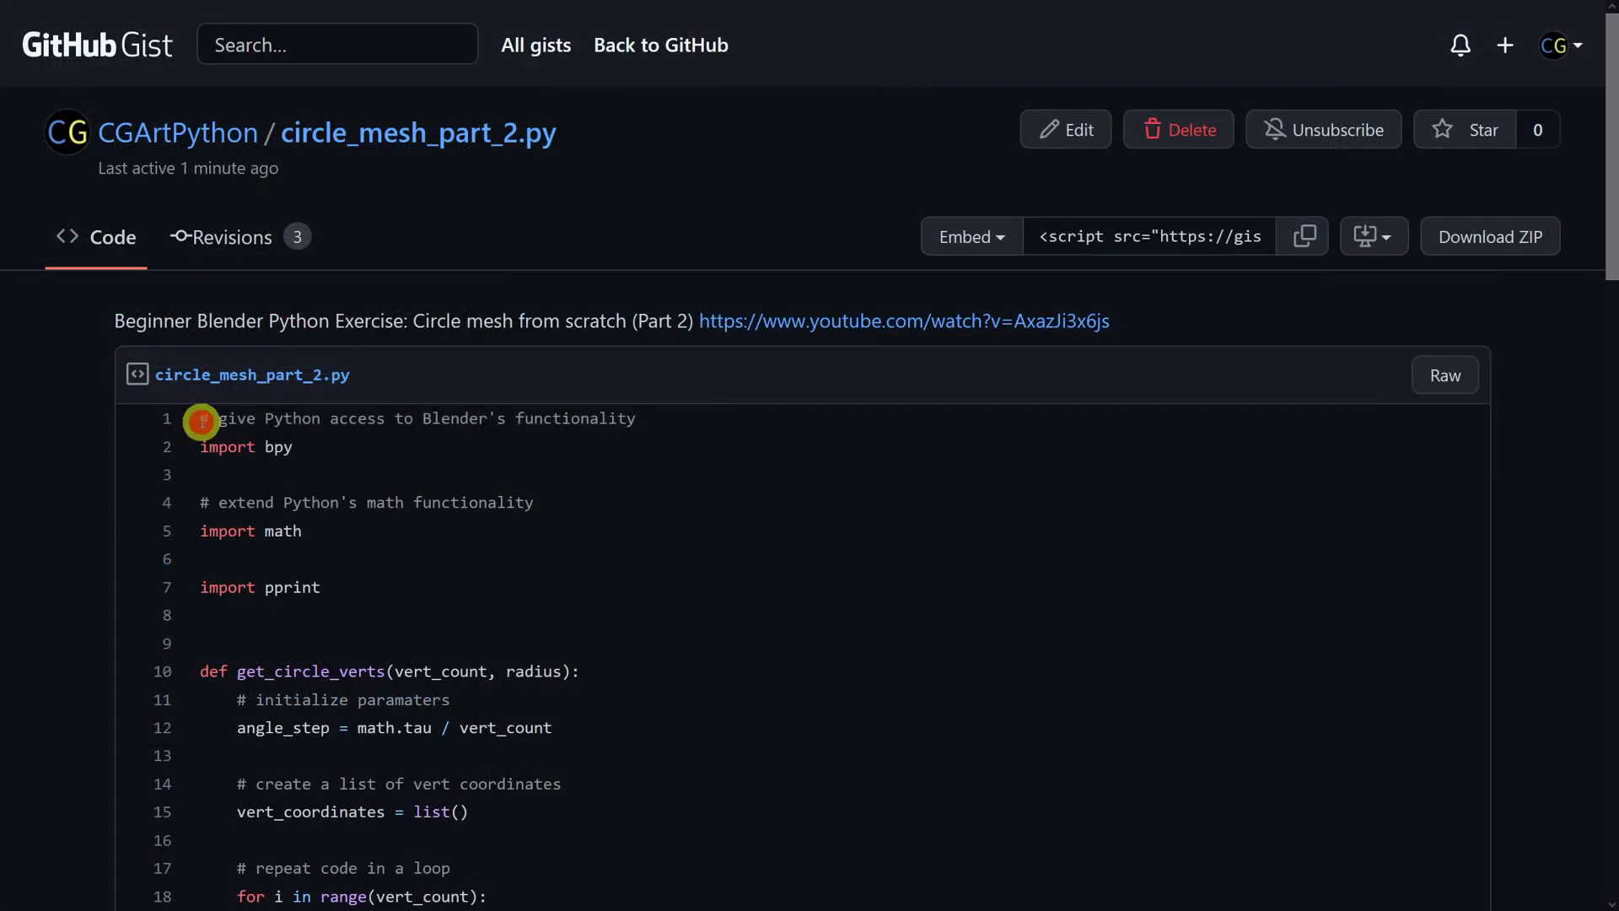
{"action": "mouse_move", "coordinate": [199, 419]}
{"action": "left_mouse_down"}
{"action": "mouse_move", "coordinate": [386, 542]}
{"action": "mouse_move", "coordinate": [746, 601]}
{"action": "left_mouse_up"}
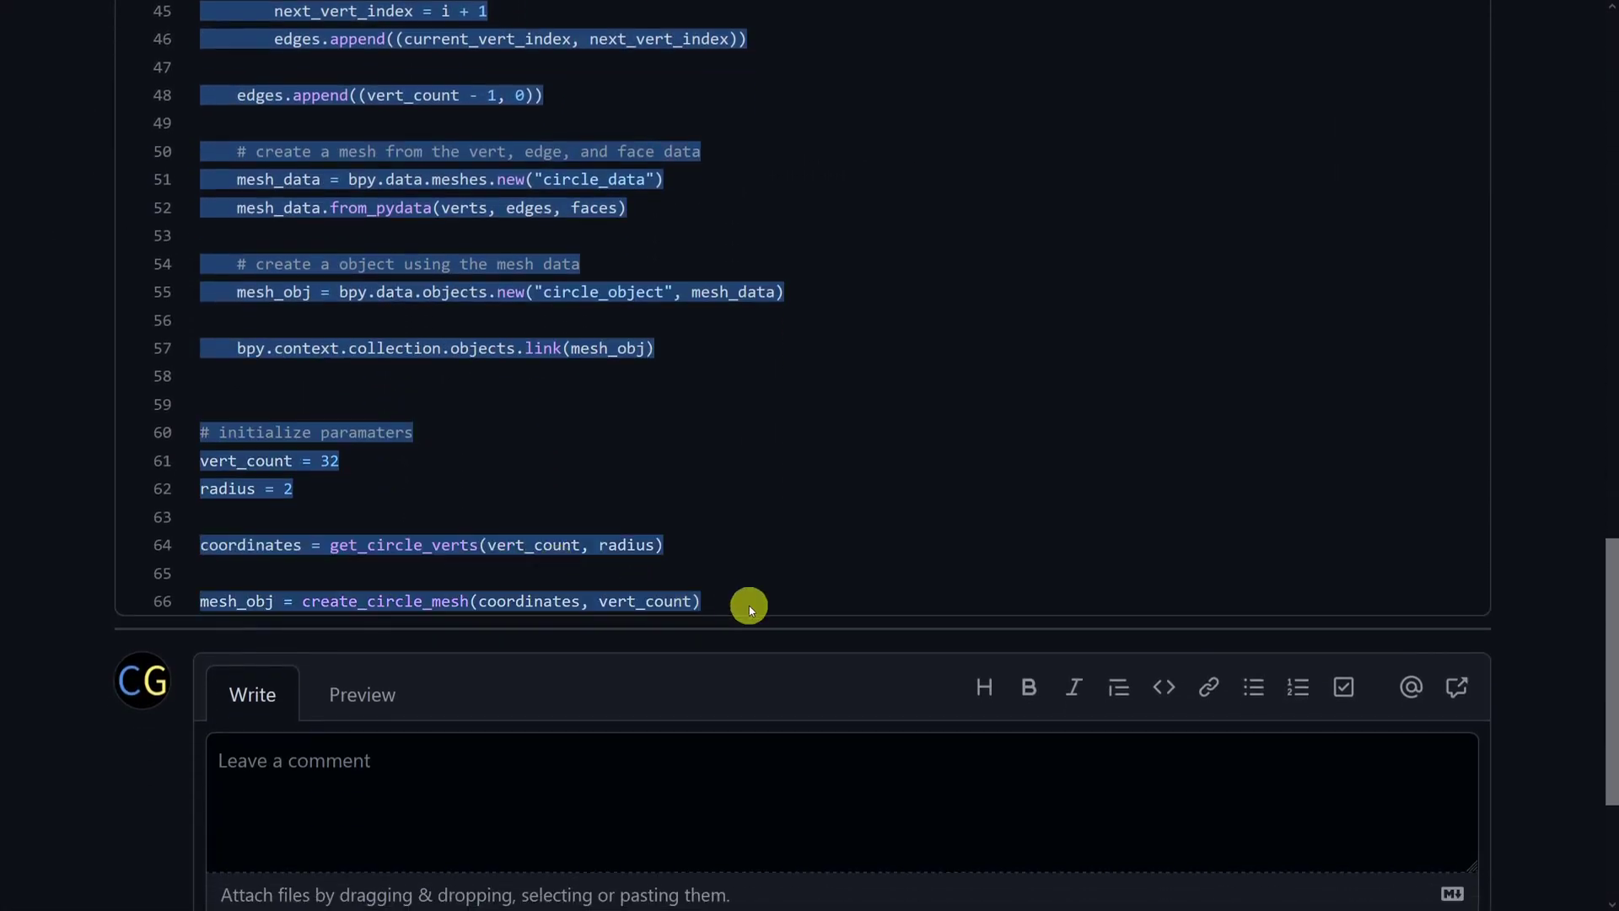
{"action": "right_click", "coordinate": [608, 518]}
{"action": "left_click", "coordinate": [619, 552]}
Paste the gist script into a new text block in Blender's Scripting workspace
{"action": "scroll", "coordinate": [999, 42], "scroll_direction": "down", "scroll_amount": 5}
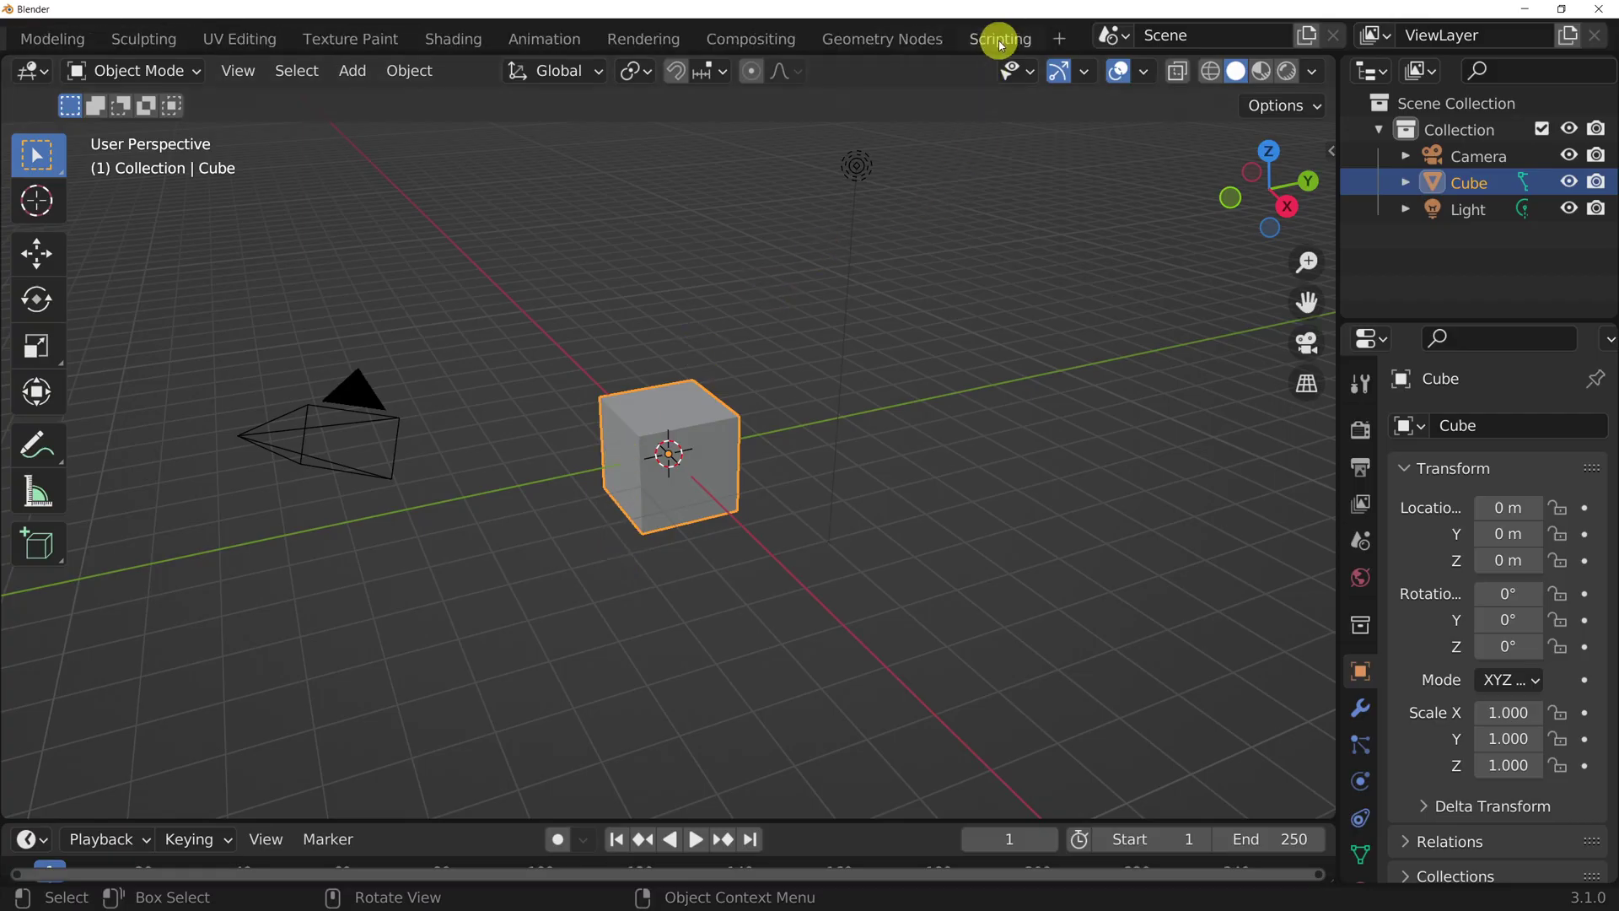
{"action": "left_click", "coordinate": [999, 39]}
{"action": "left_click", "coordinate": [878, 73]}
{"action": "key", "text": "ctrl+v"}
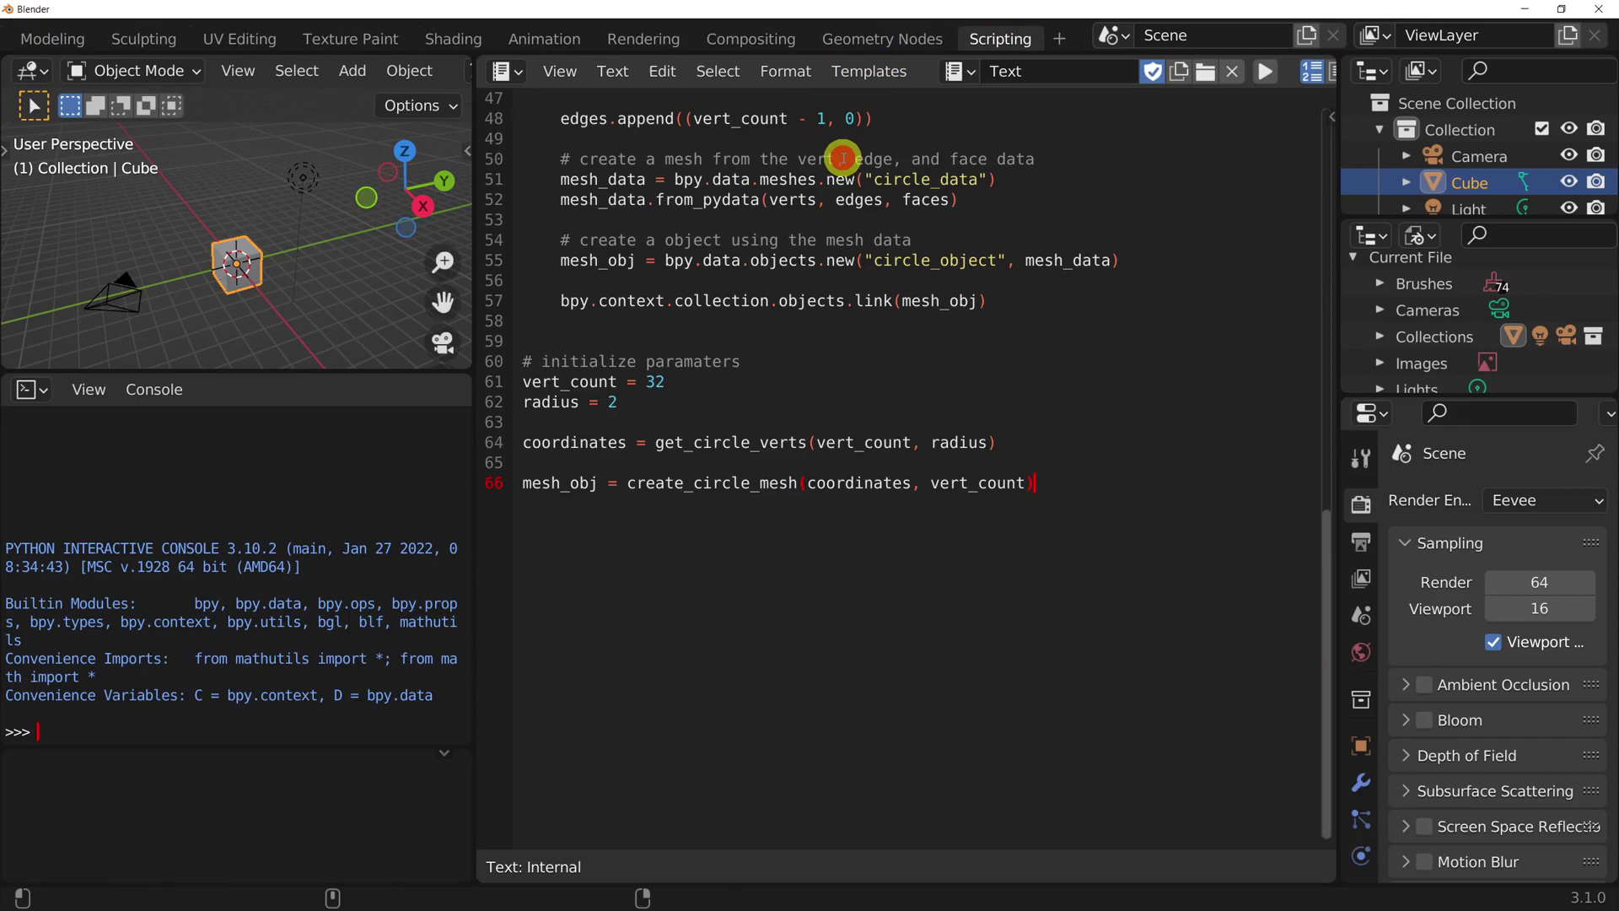
{"action": "scroll", "coordinate": [824, 245], "scroll_direction": "up", "scroll_amount": 1}
{"action": "middle_click_drag", "start_coordinate": [354, 253], "coordinate": [240, 249]}
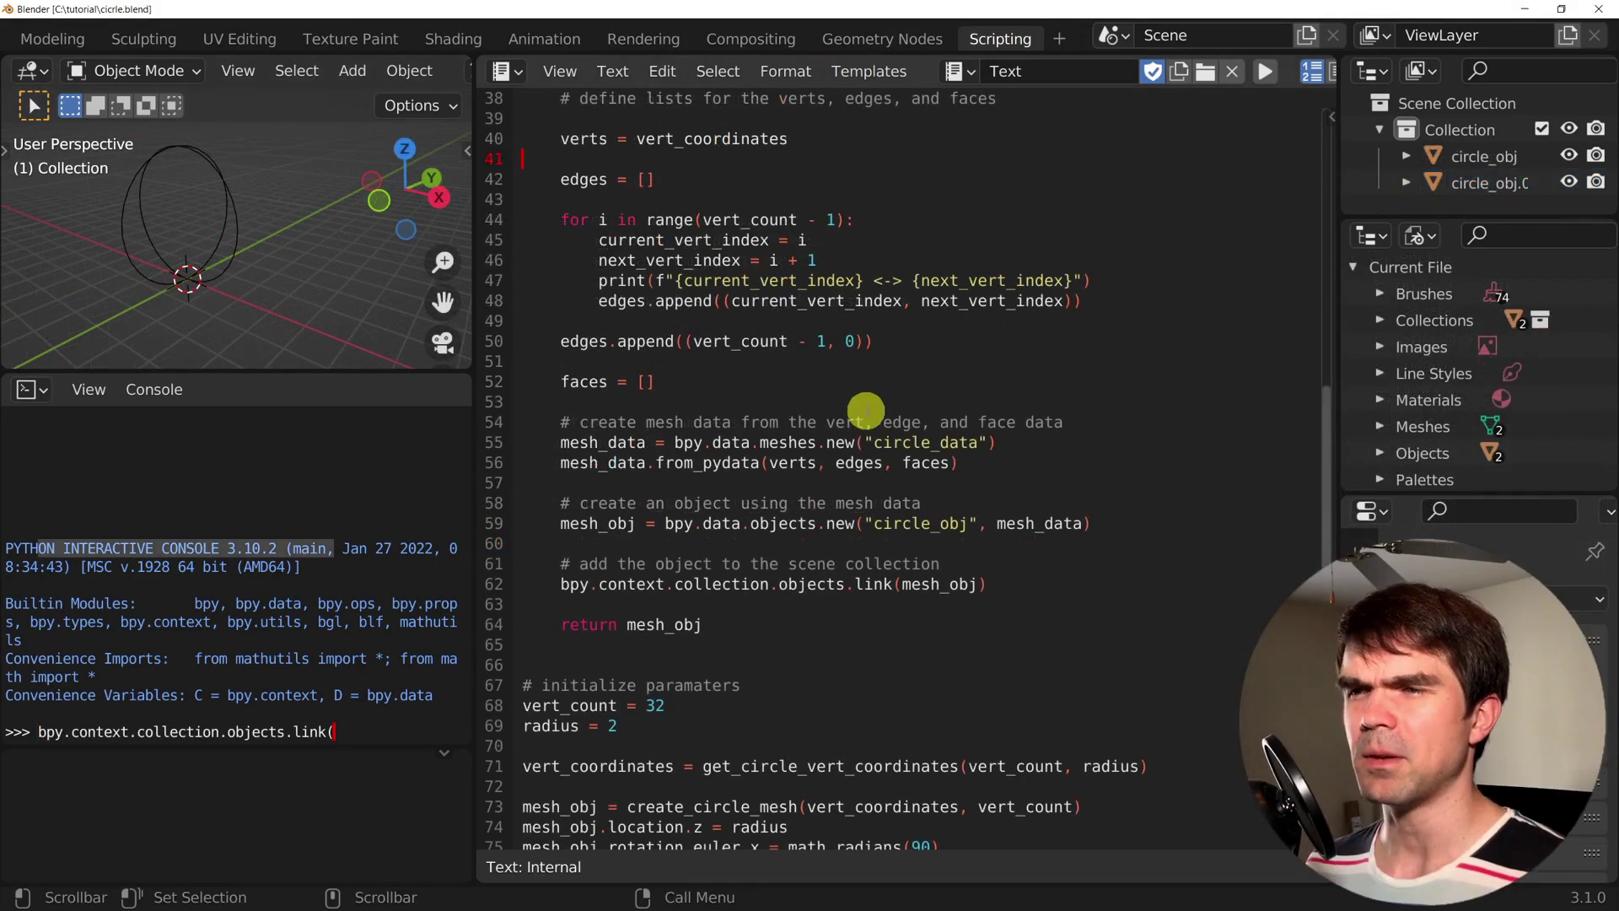
Delete the extra circle-creation lines at the end of the script
{"action": "scroll", "coordinate": [866, 410], "scroll_direction": "down", "scroll_amount": 4}
{"action": "mouse_move", "coordinate": [978, 708]}
{"action": "left_mouse_down"}
{"action": "mouse_move", "coordinate": [516, 604]}
{"action": "mouse_move", "coordinate": [517, 584]}
{"action": "left_mouse_up"}
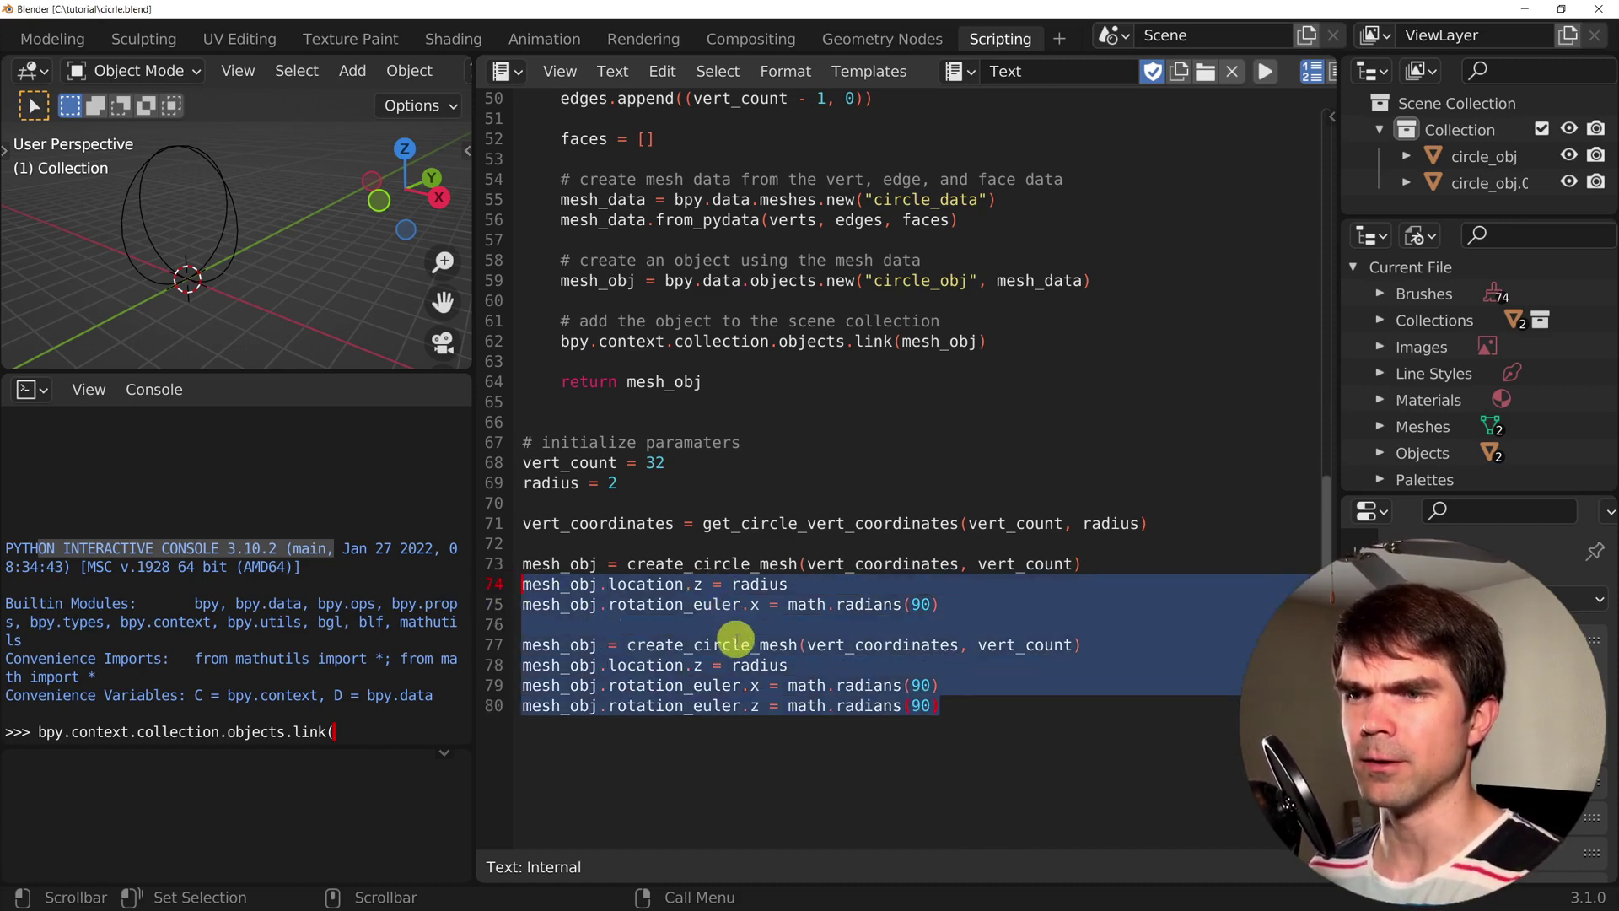
{"action": "key", "text": "BackSpace"}
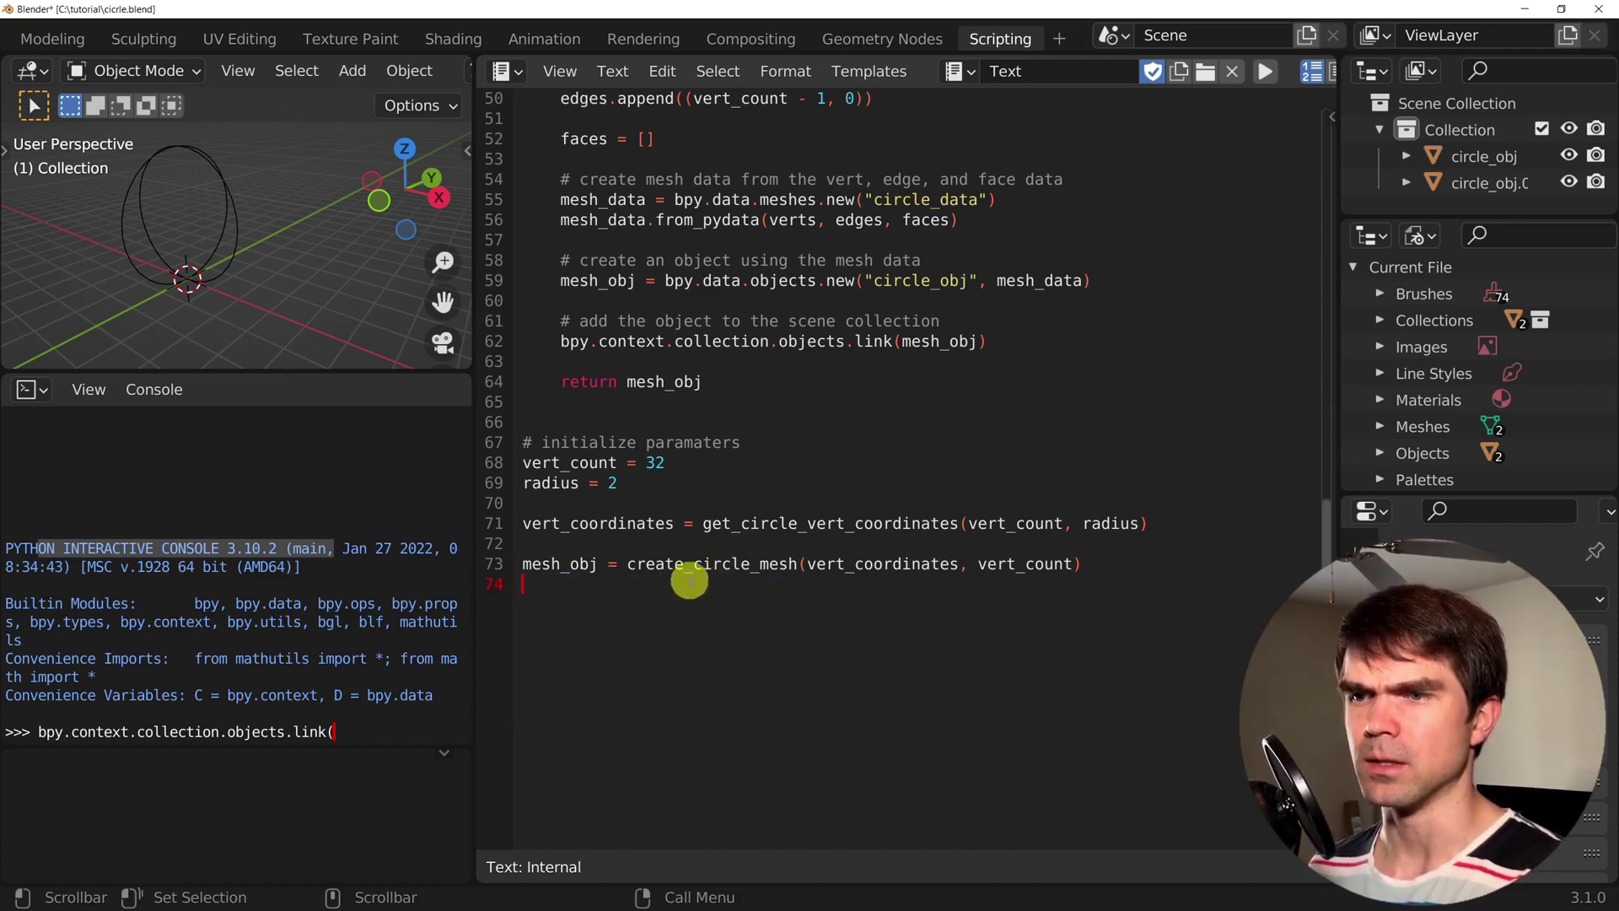
Delete both old circles from the scene and rerun the script to build one circle
{"action": "key", "text": "a"}
{"action": "key", "text": "x"}
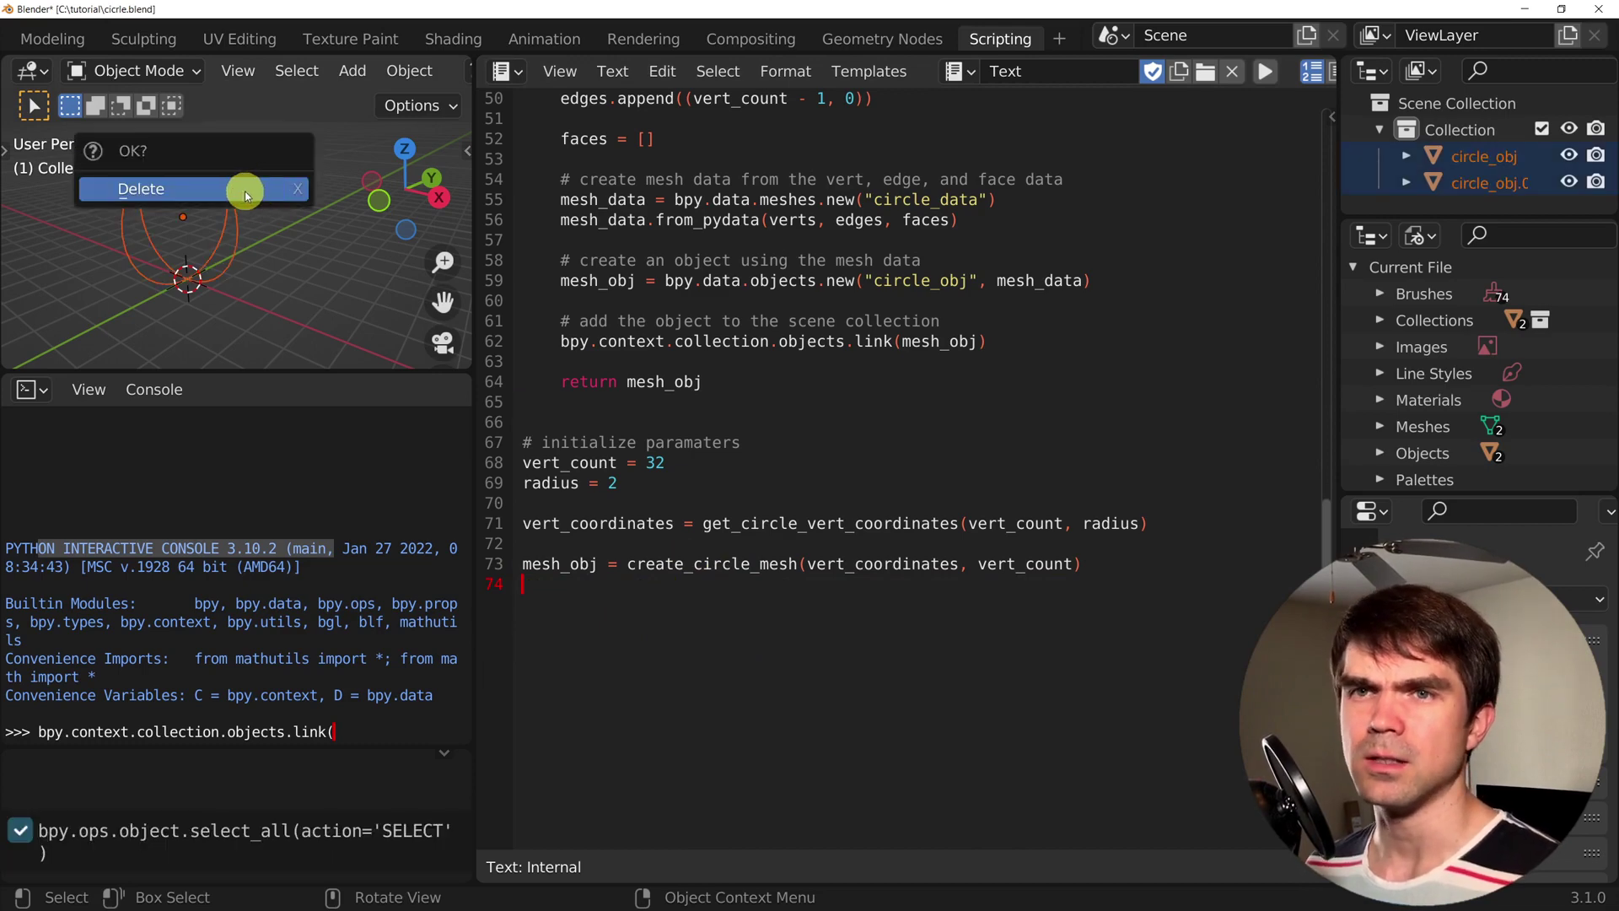
{"action": "left_click", "coordinate": [244, 191]}
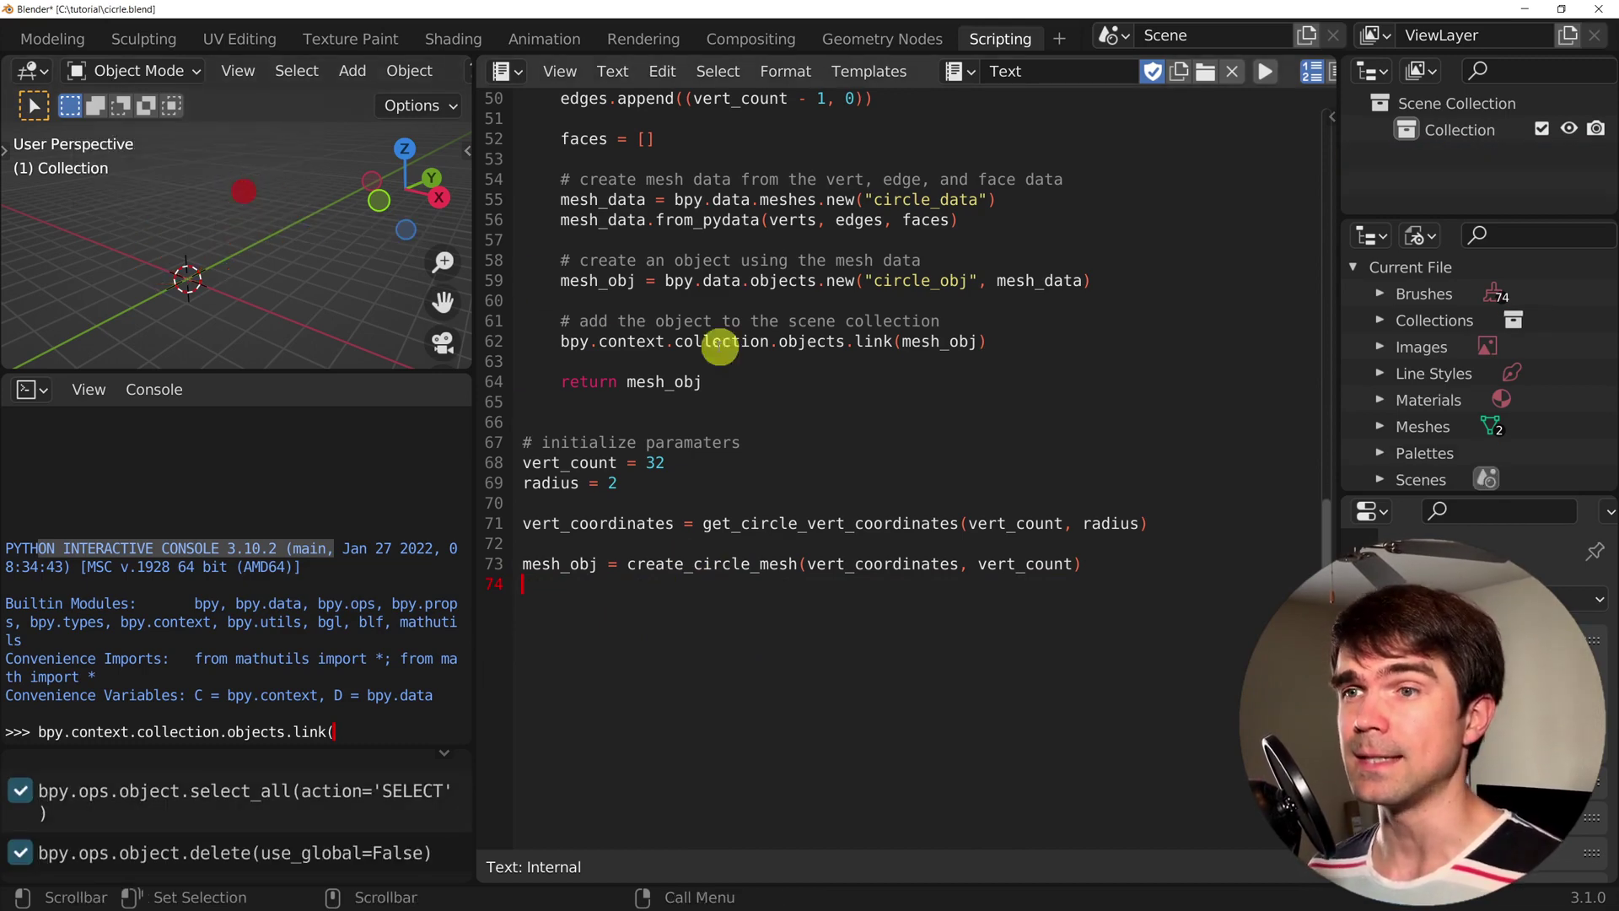
{"action": "scroll", "coordinate": [869, 434], "scroll_direction": "up", "scroll_amount": 3}
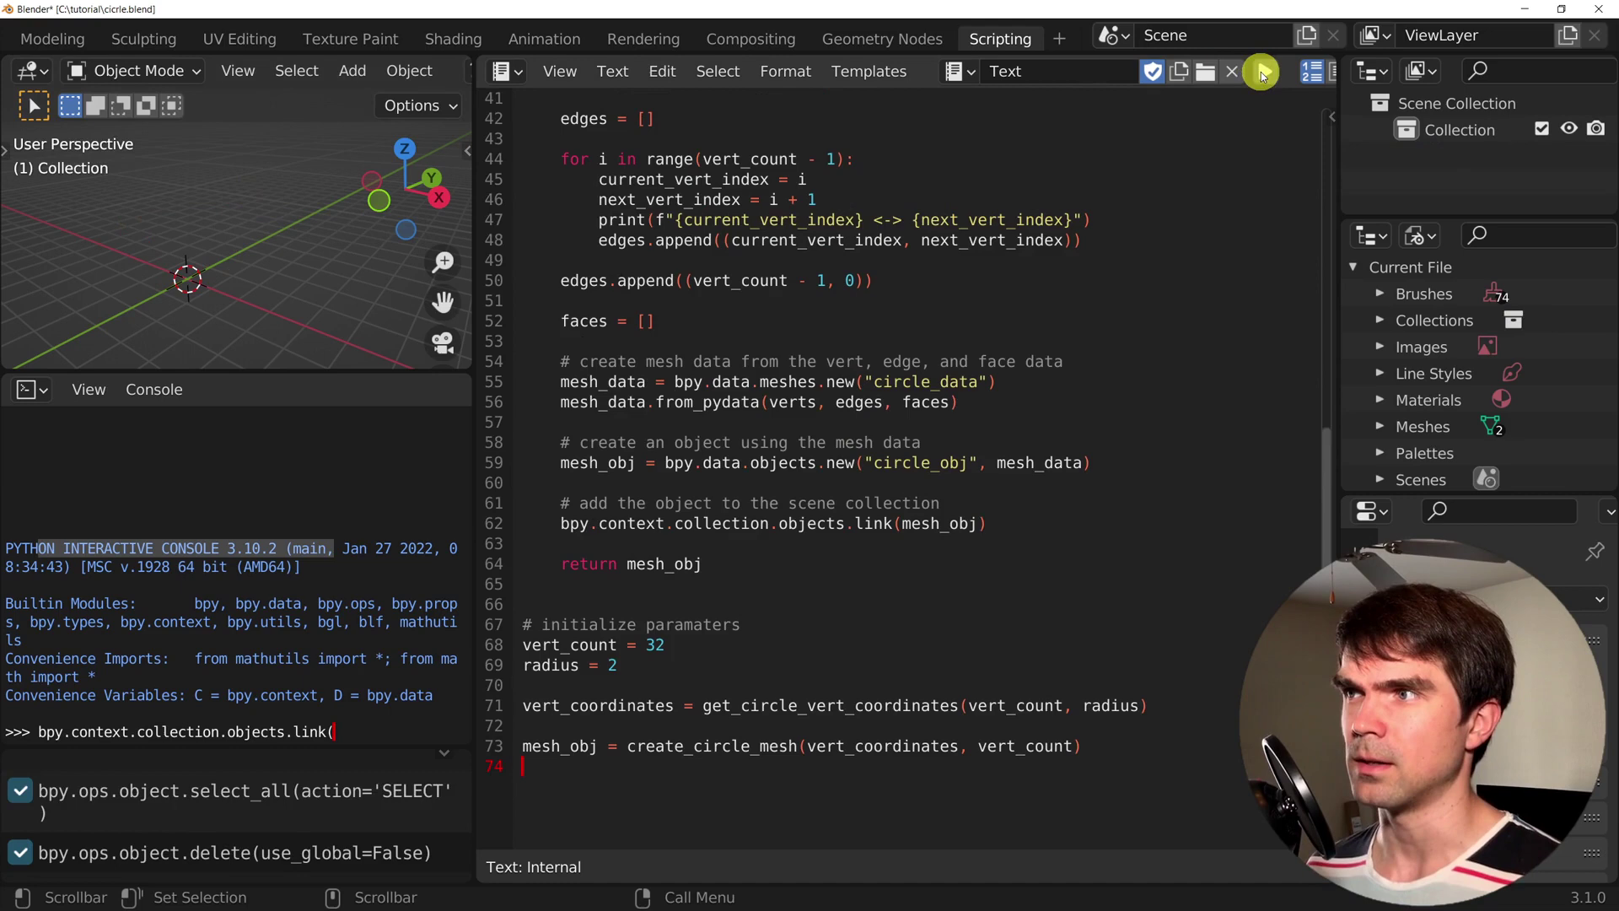
{"action": "left_click", "coordinate": [1265, 71]}
{"action": "middle_click_drag", "start_coordinate": [152, 317], "coordinate": [294, 279]}
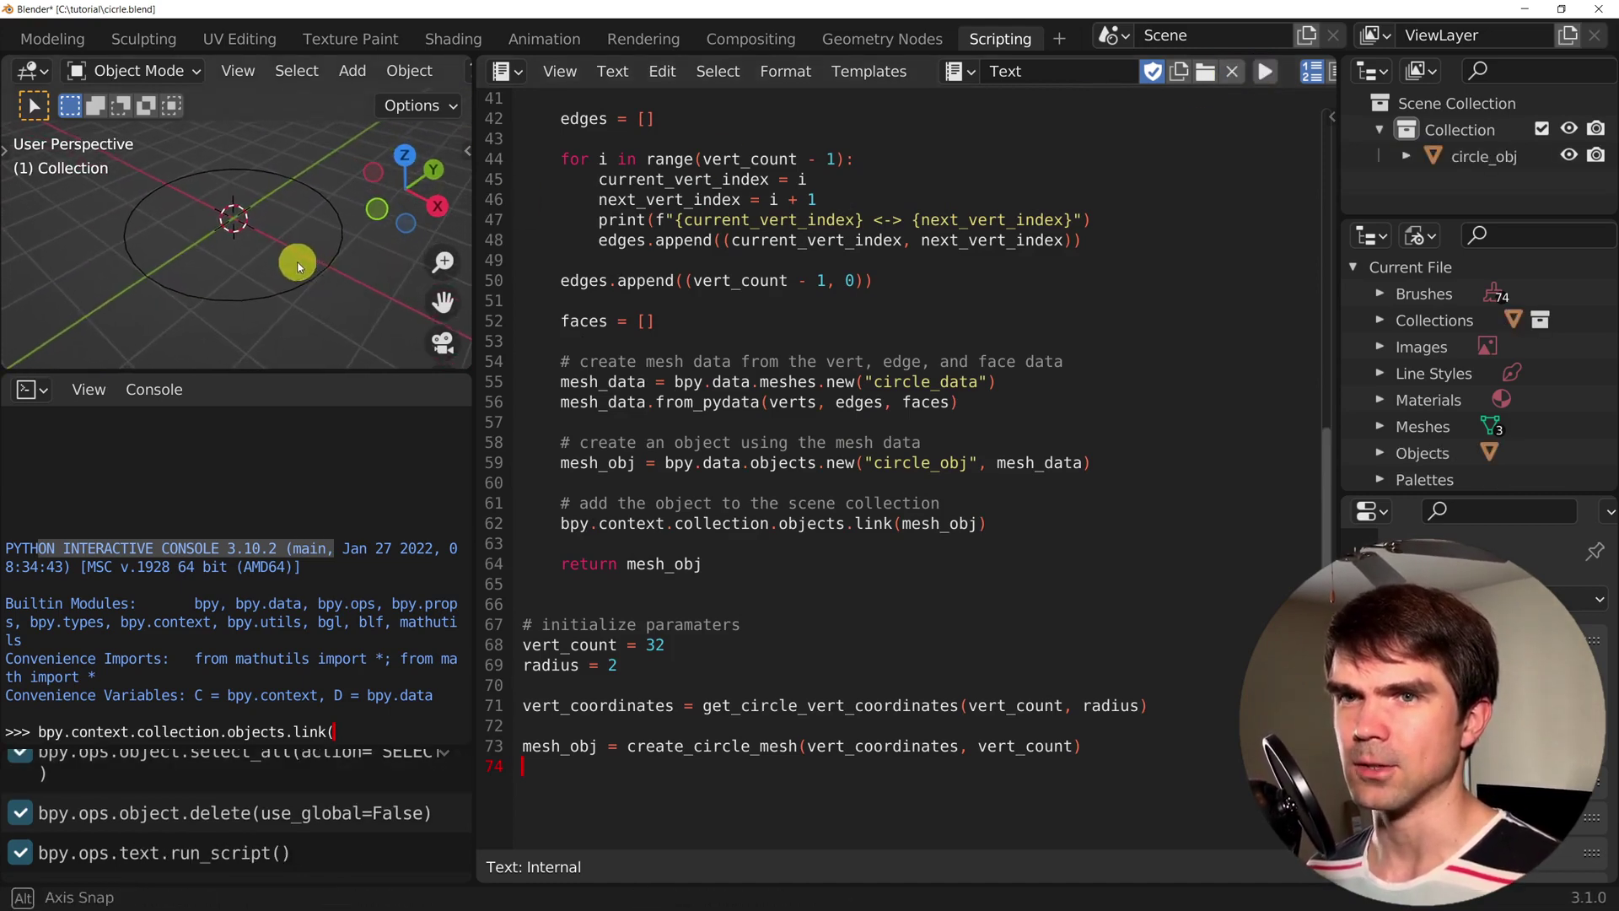
{"action": "middle_click_drag", "start_coordinate": [291, 276], "coordinate": [310, 282]}
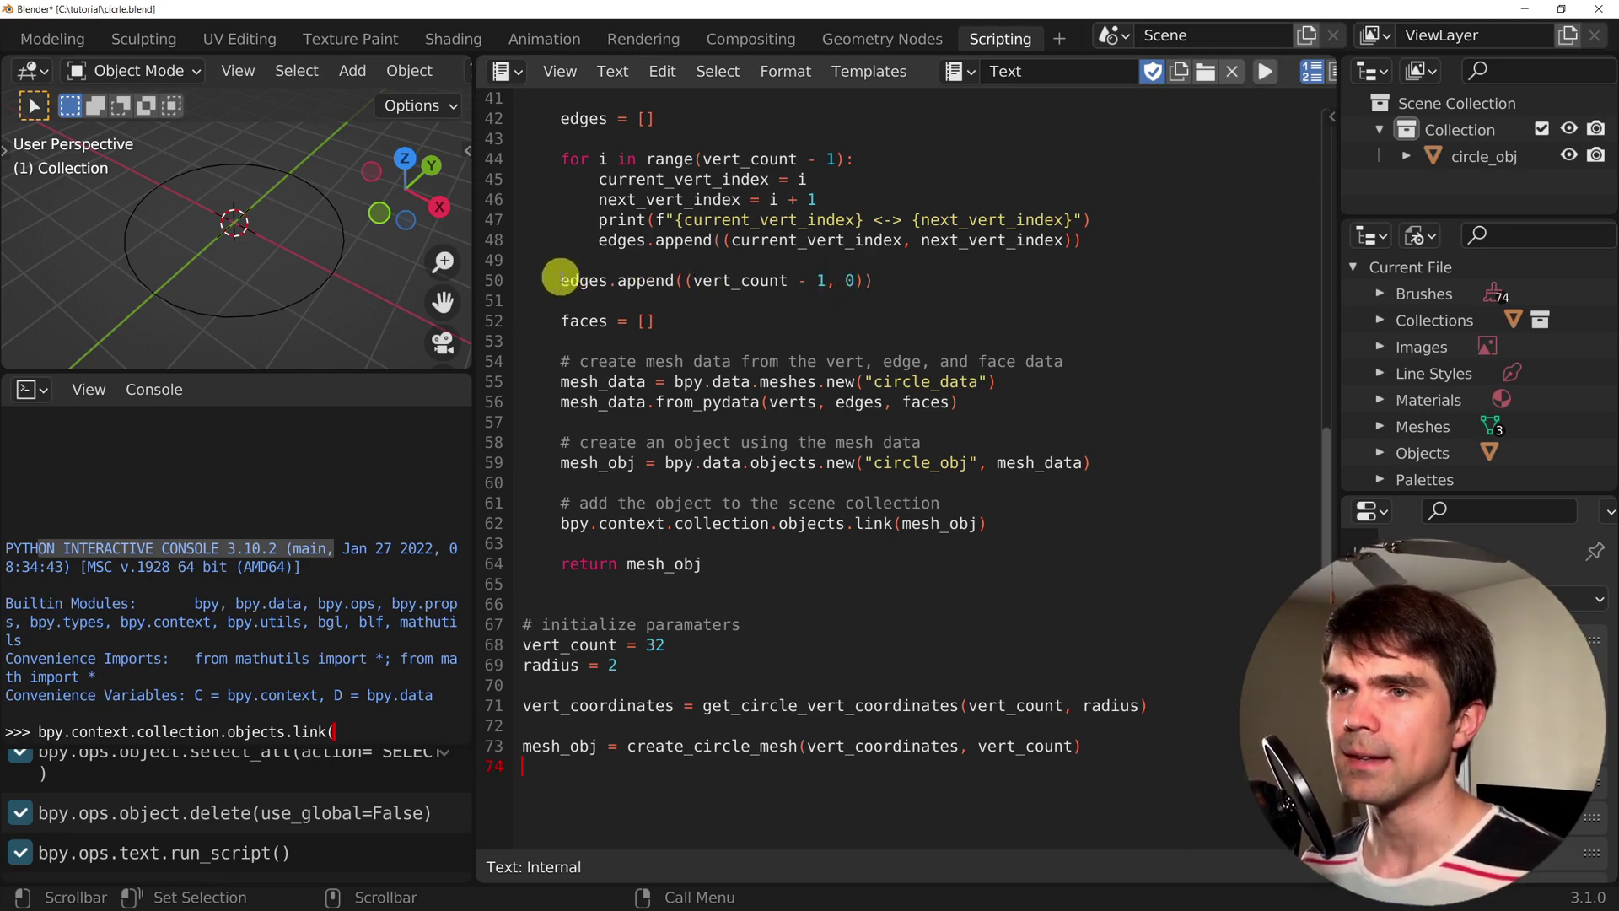
{"action": "left_click_drag", "start_coordinate": [560, 280], "coordinate": [927, 288]}
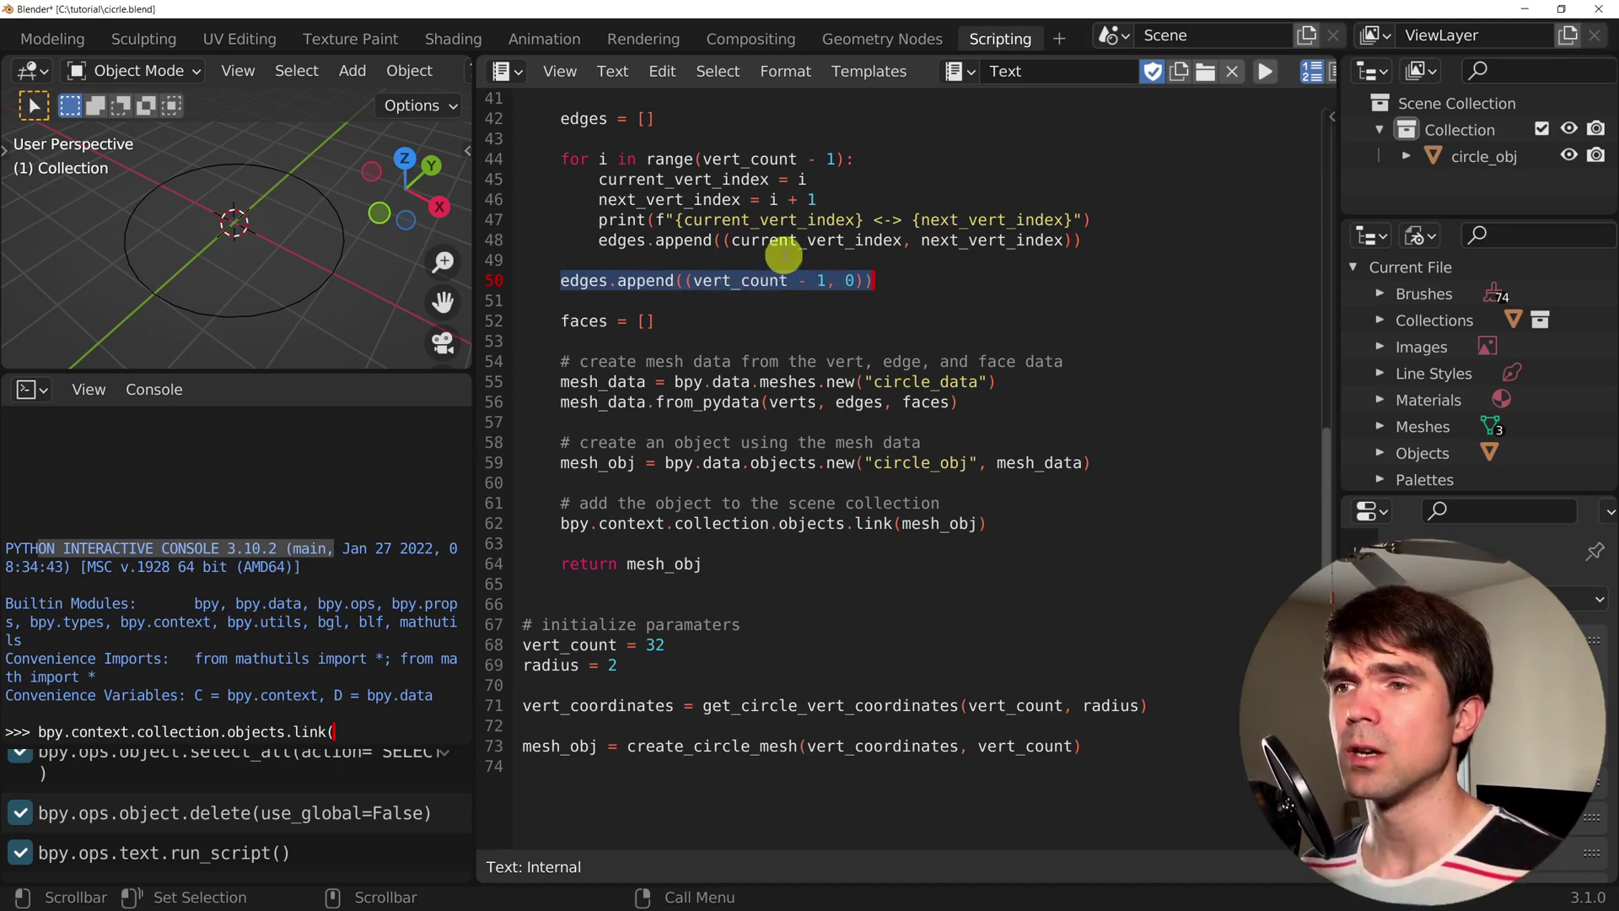
{"action": "left_click_drag", "start_coordinate": [702, 159], "coordinate": [808, 158]}
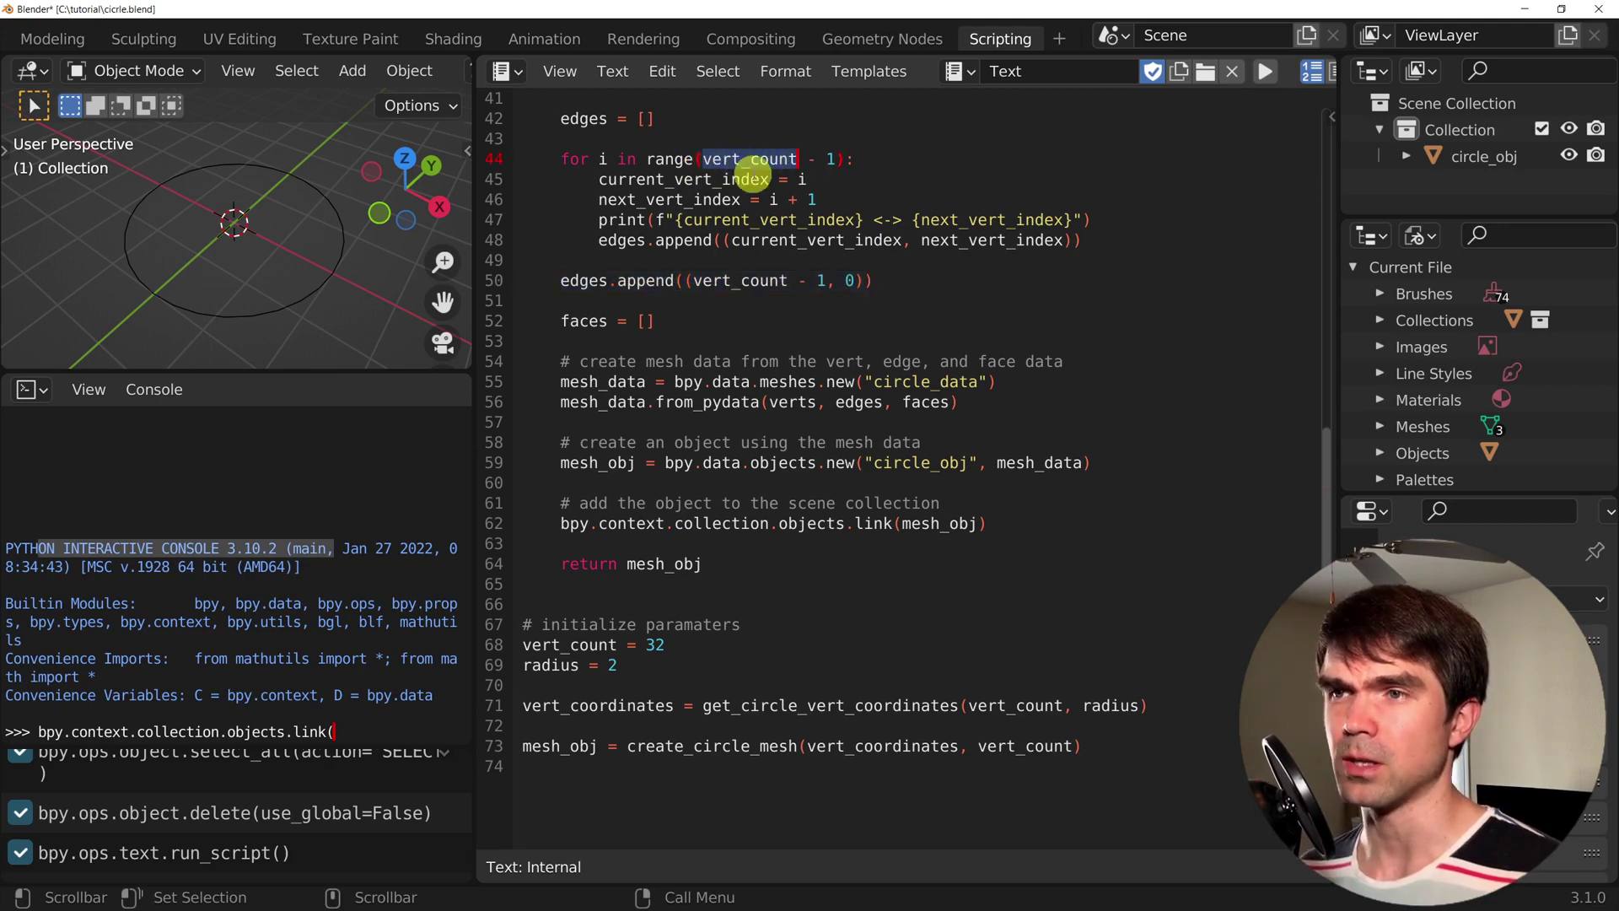
{"action": "left_click", "coordinate": [841, 160]}
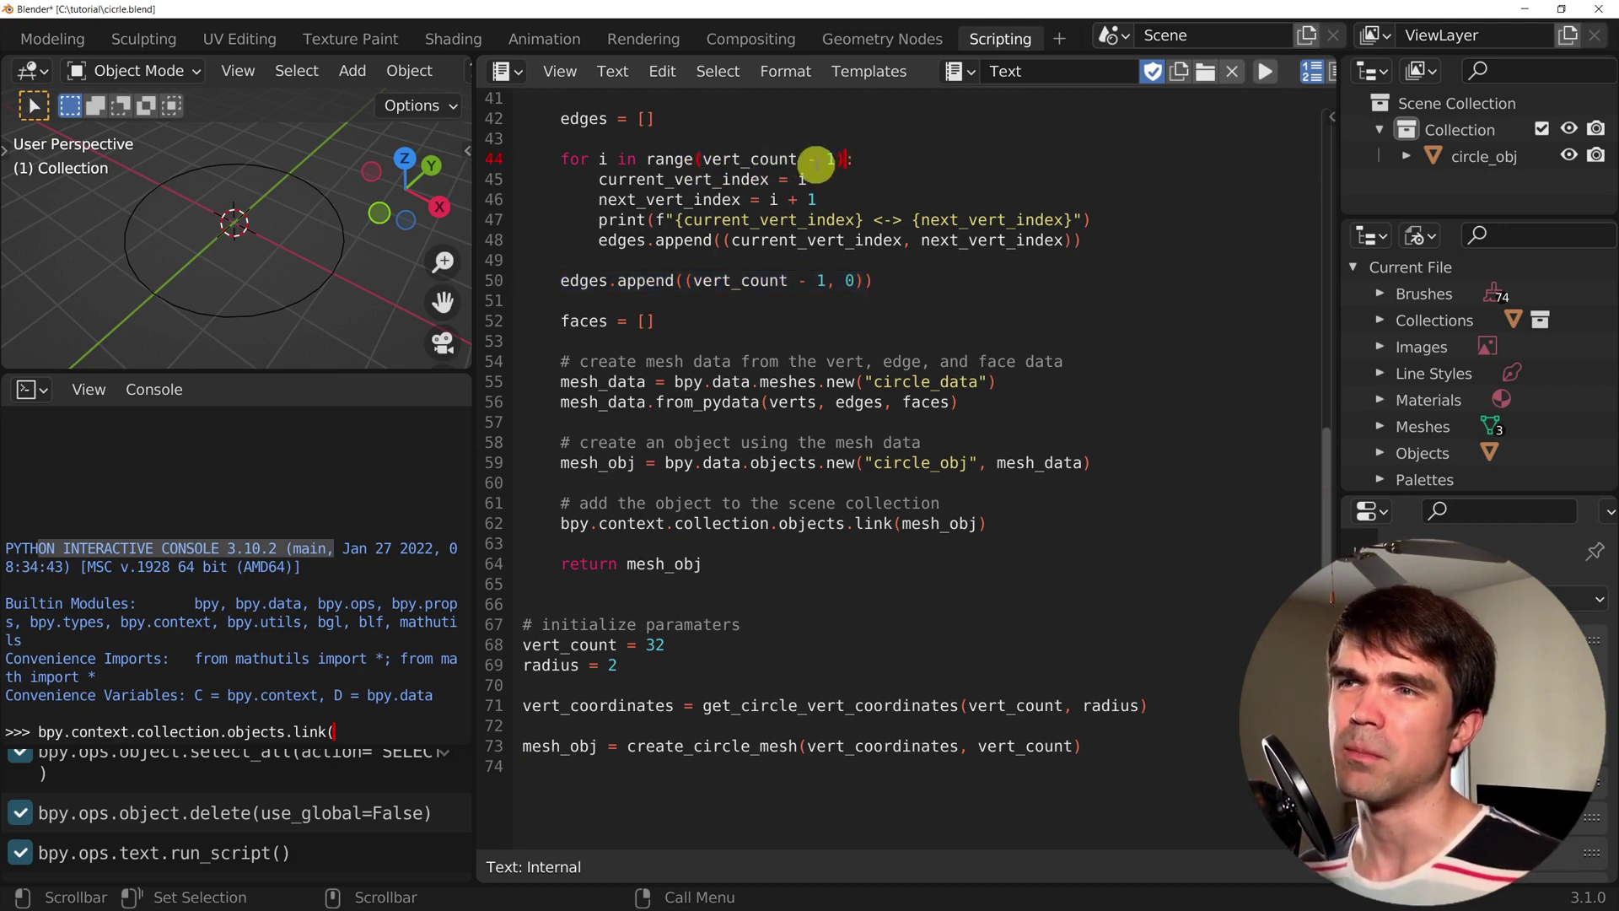
{"action": "left_click_drag", "start_coordinate": [807, 161], "coordinate": [830, 160]}
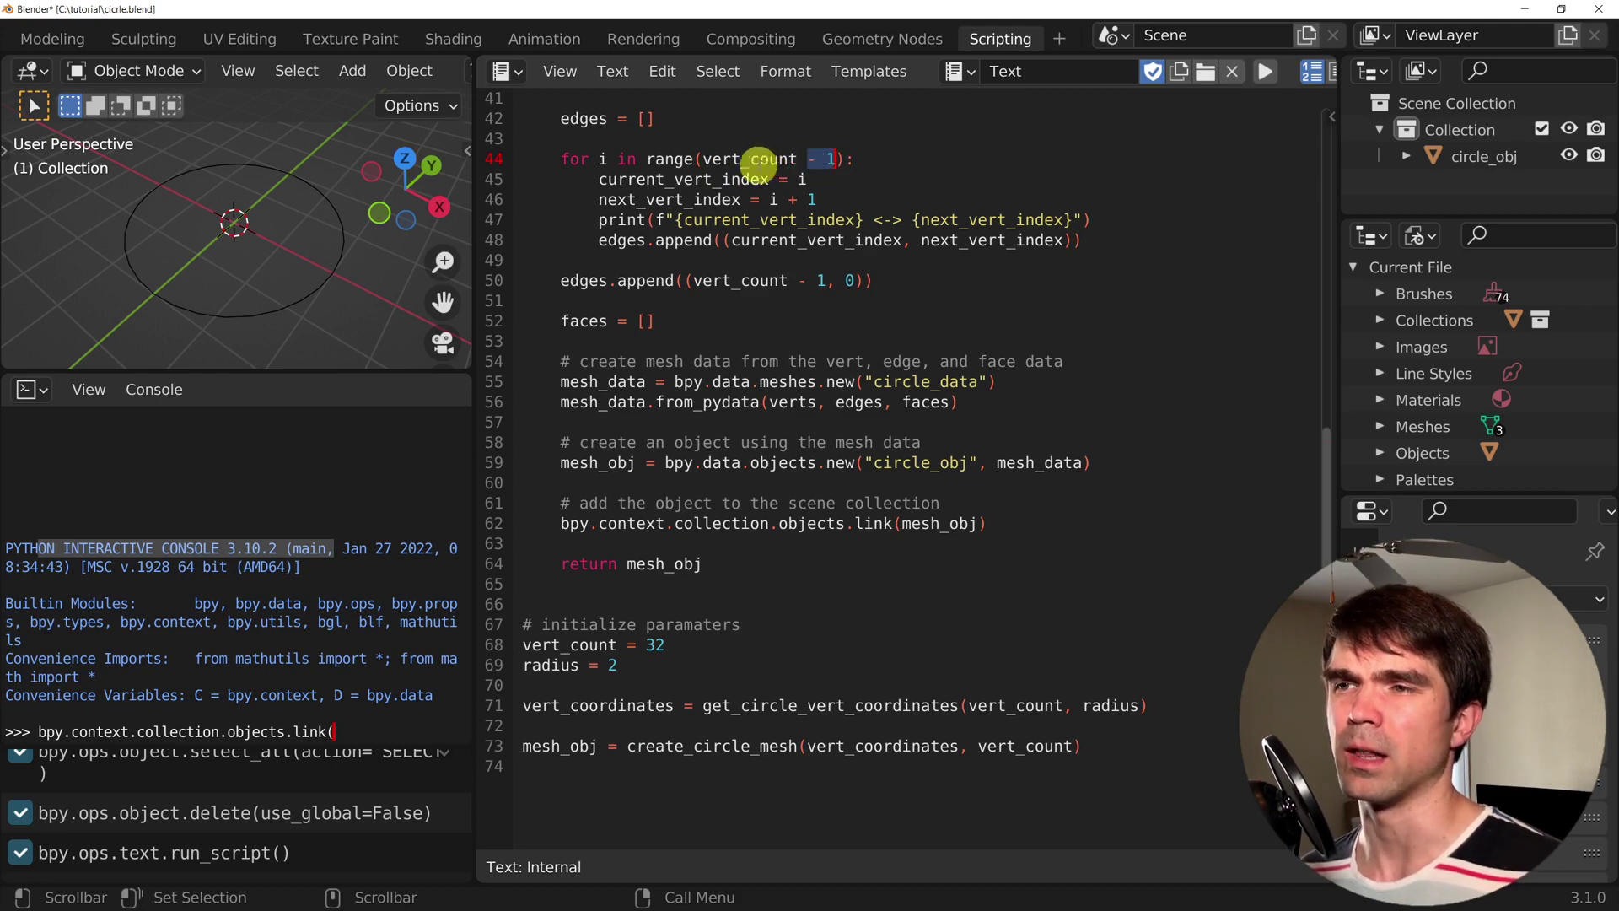
{"action": "double_click", "coordinate": [765, 160]}
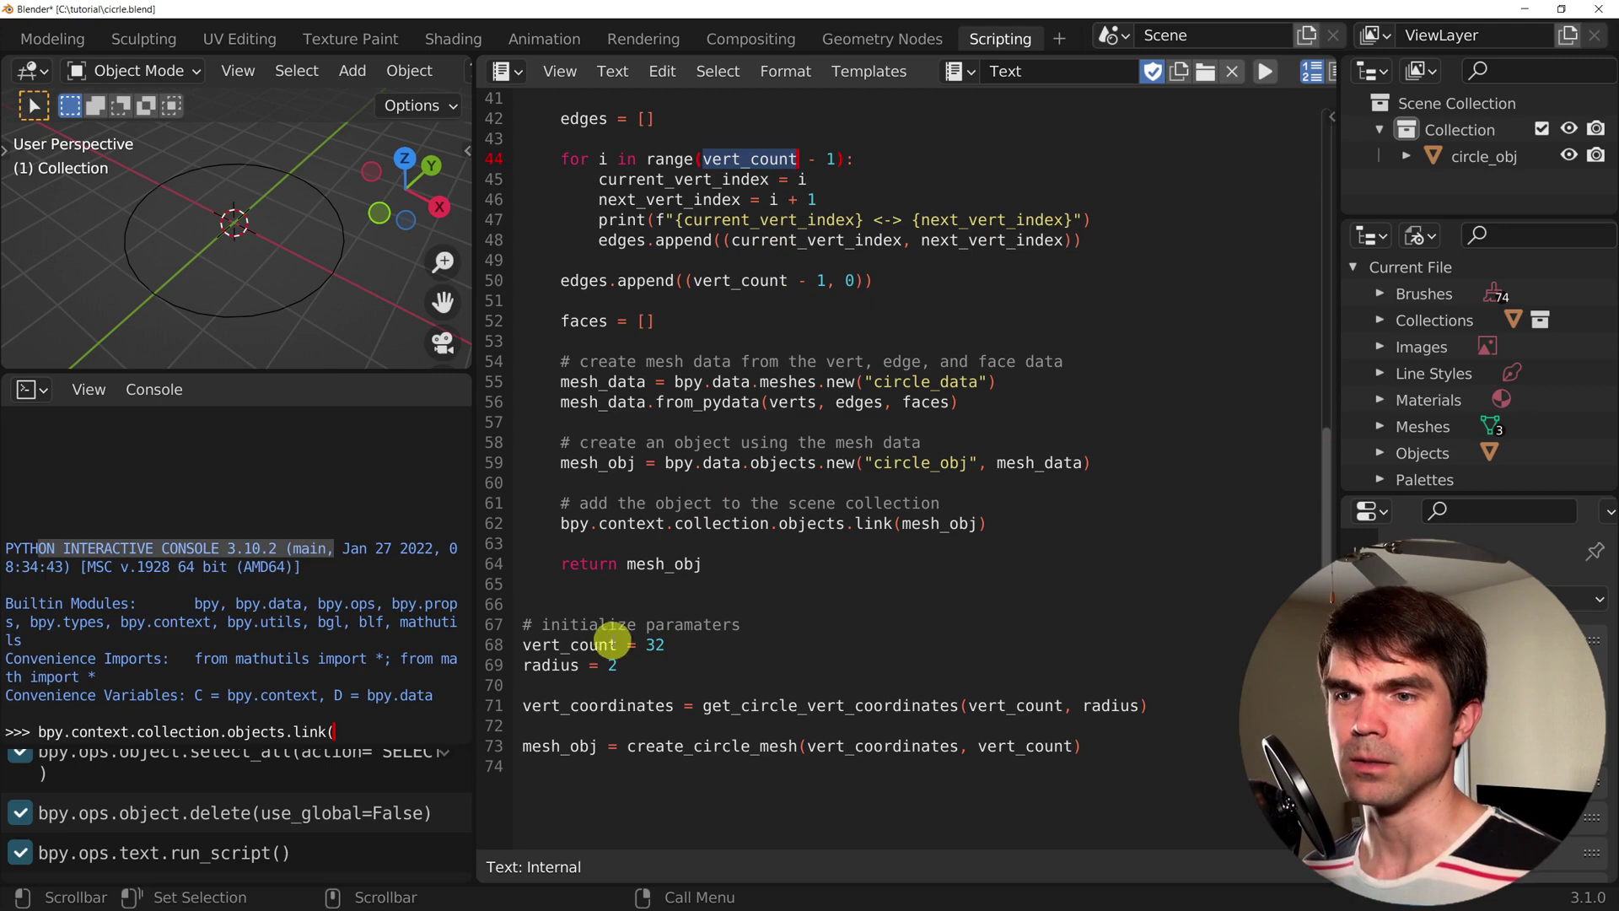
{"action": "double_click", "coordinate": [586, 644]}
{"action": "double_click", "coordinate": [653, 646]}
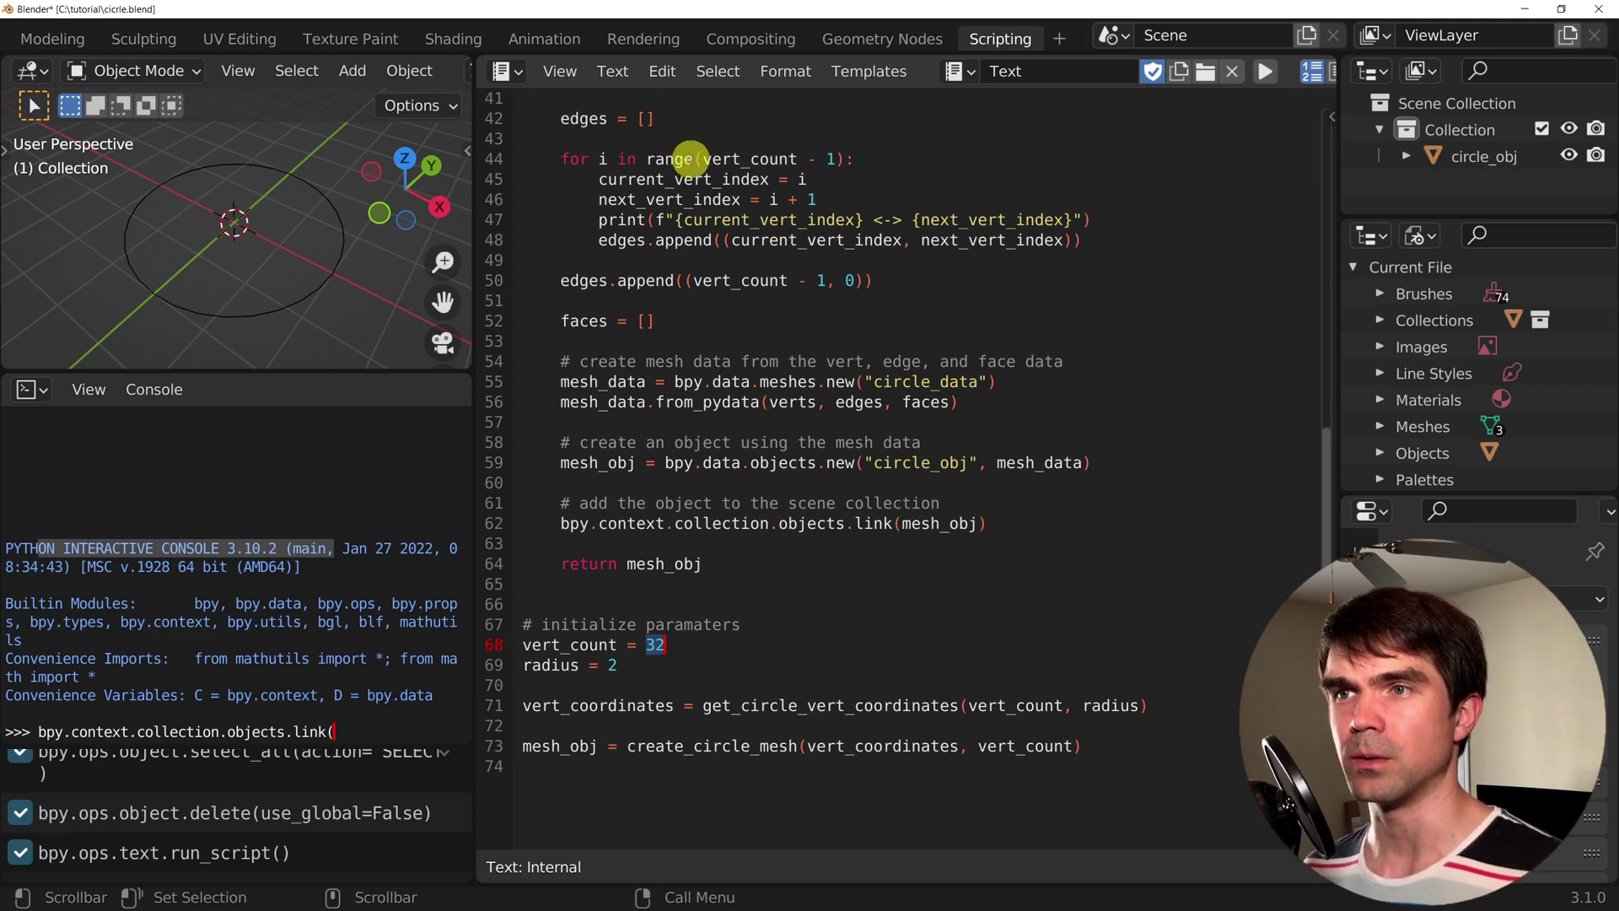
{"action": "left_click_drag", "start_coordinate": [703, 158], "coordinate": [841, 158]}
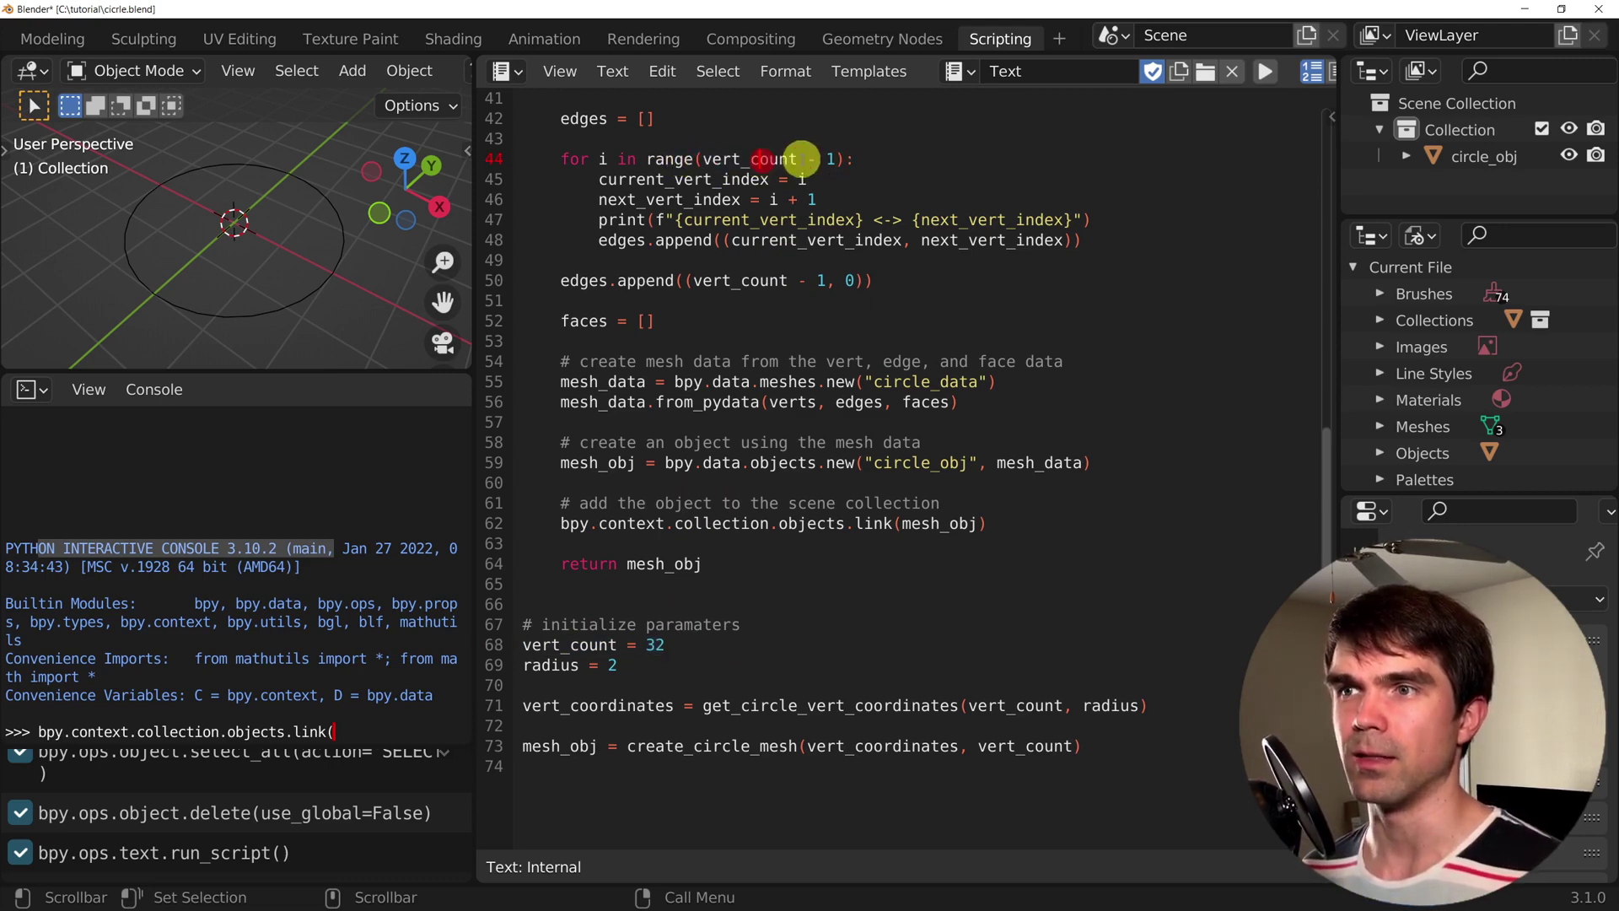
{"action": "key", "text": "BackSpace"}
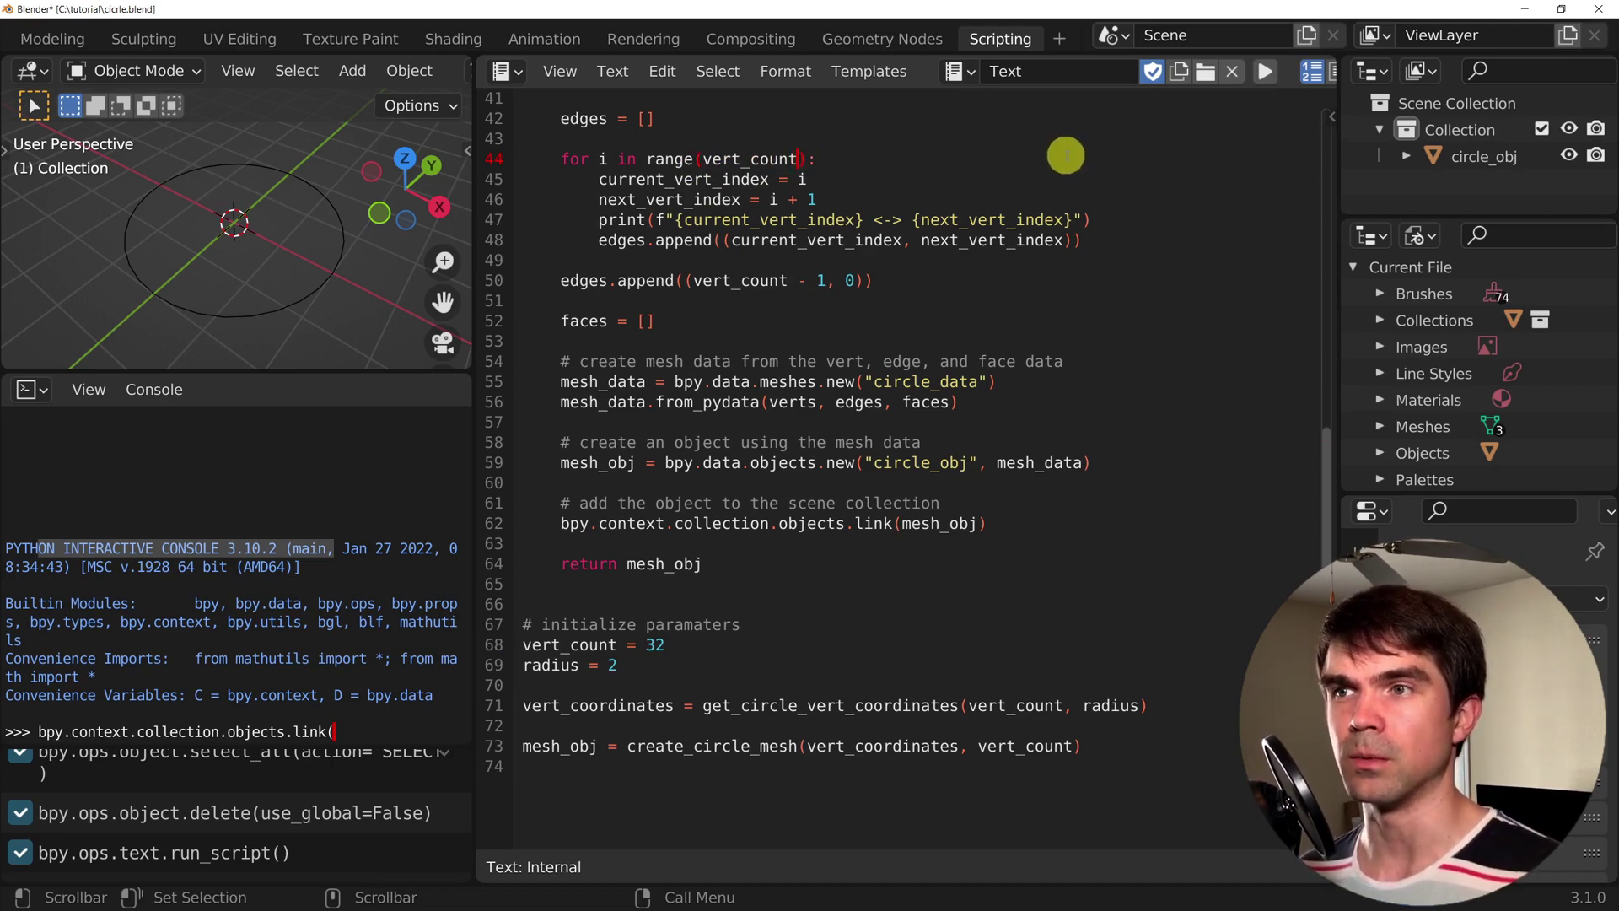
{"action": "key", "text": "ctrl+z"}
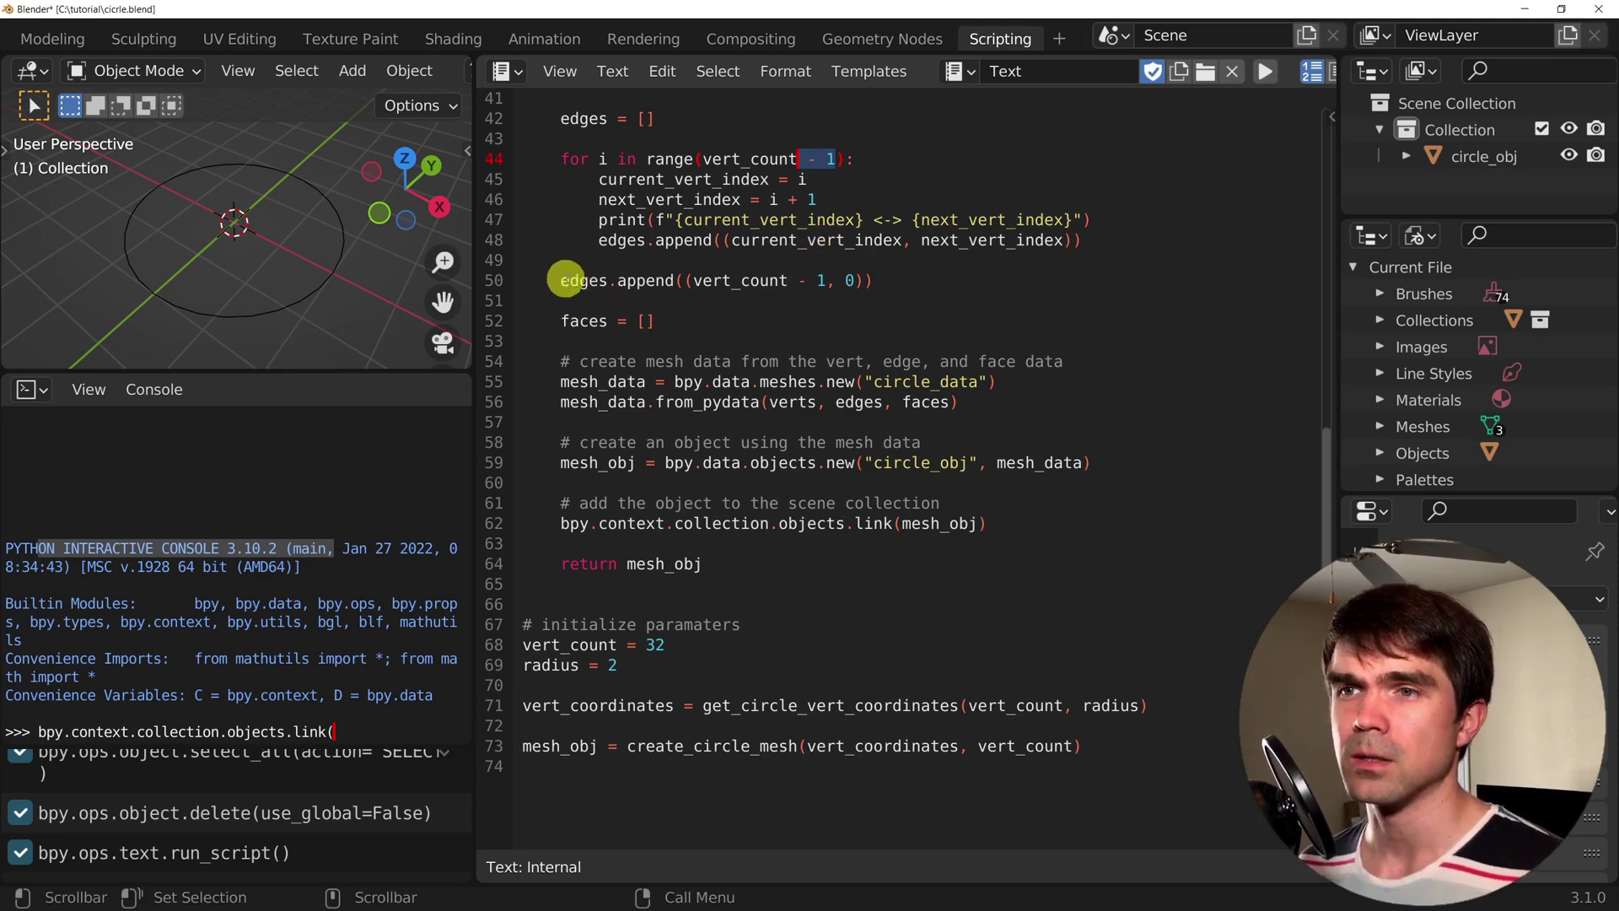
Comment out the closing-edge line, delete the circle, and rerun the script
{"action": "left_click", "coordinate": [559, 281]}
{"action": "type", "text": "# "}
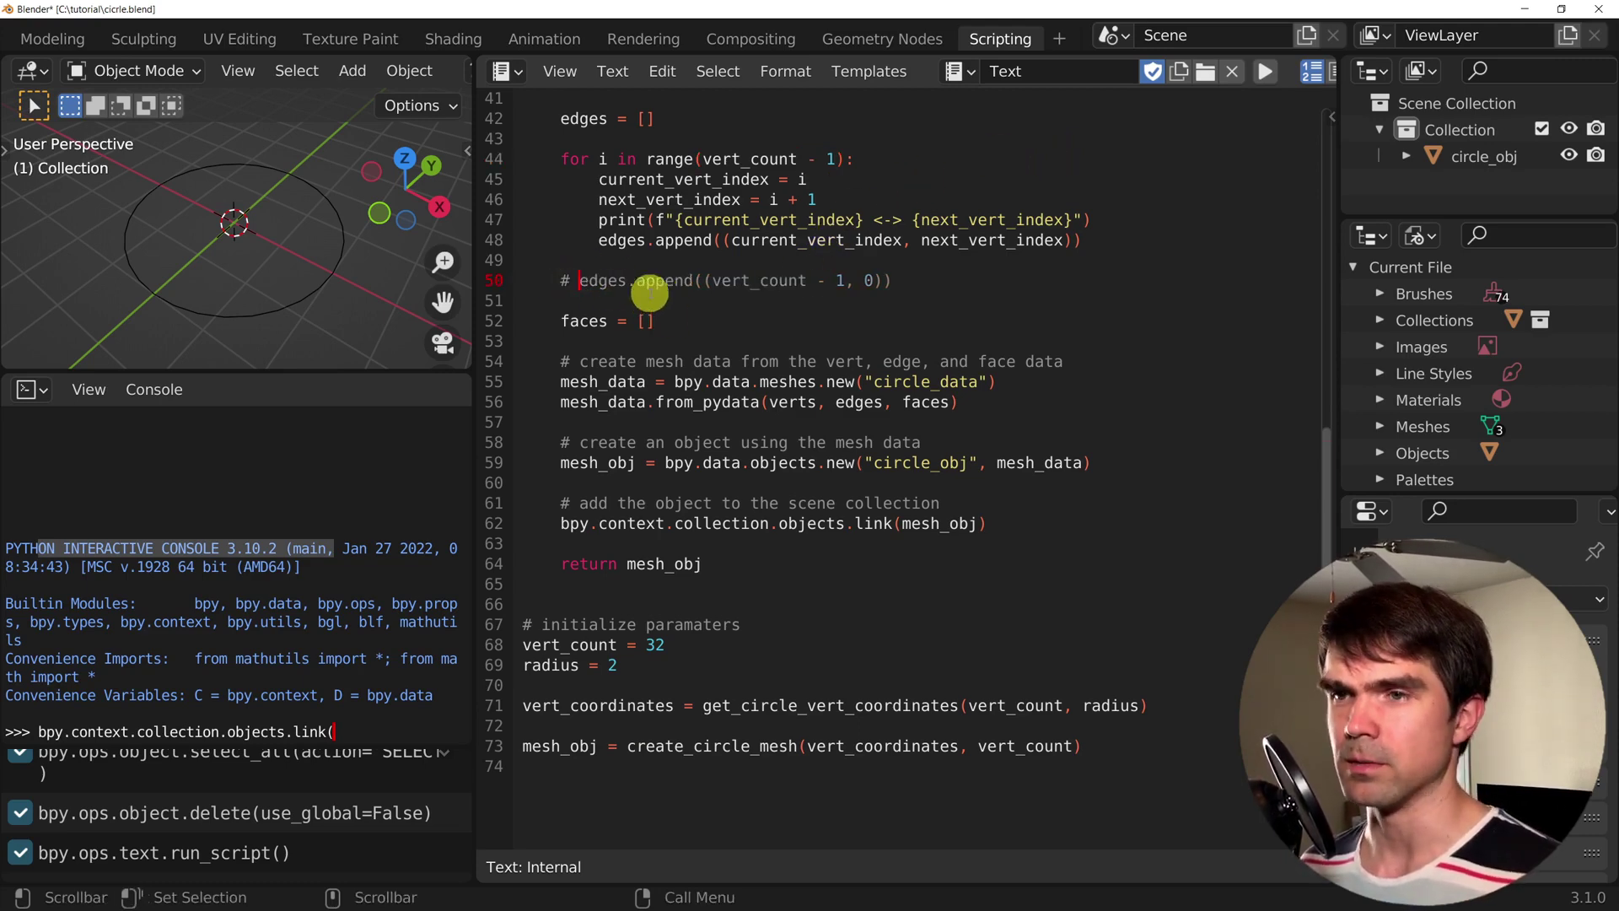
{"action": "type", "text": "a"}
{"action": "key", "text": "Delete"}
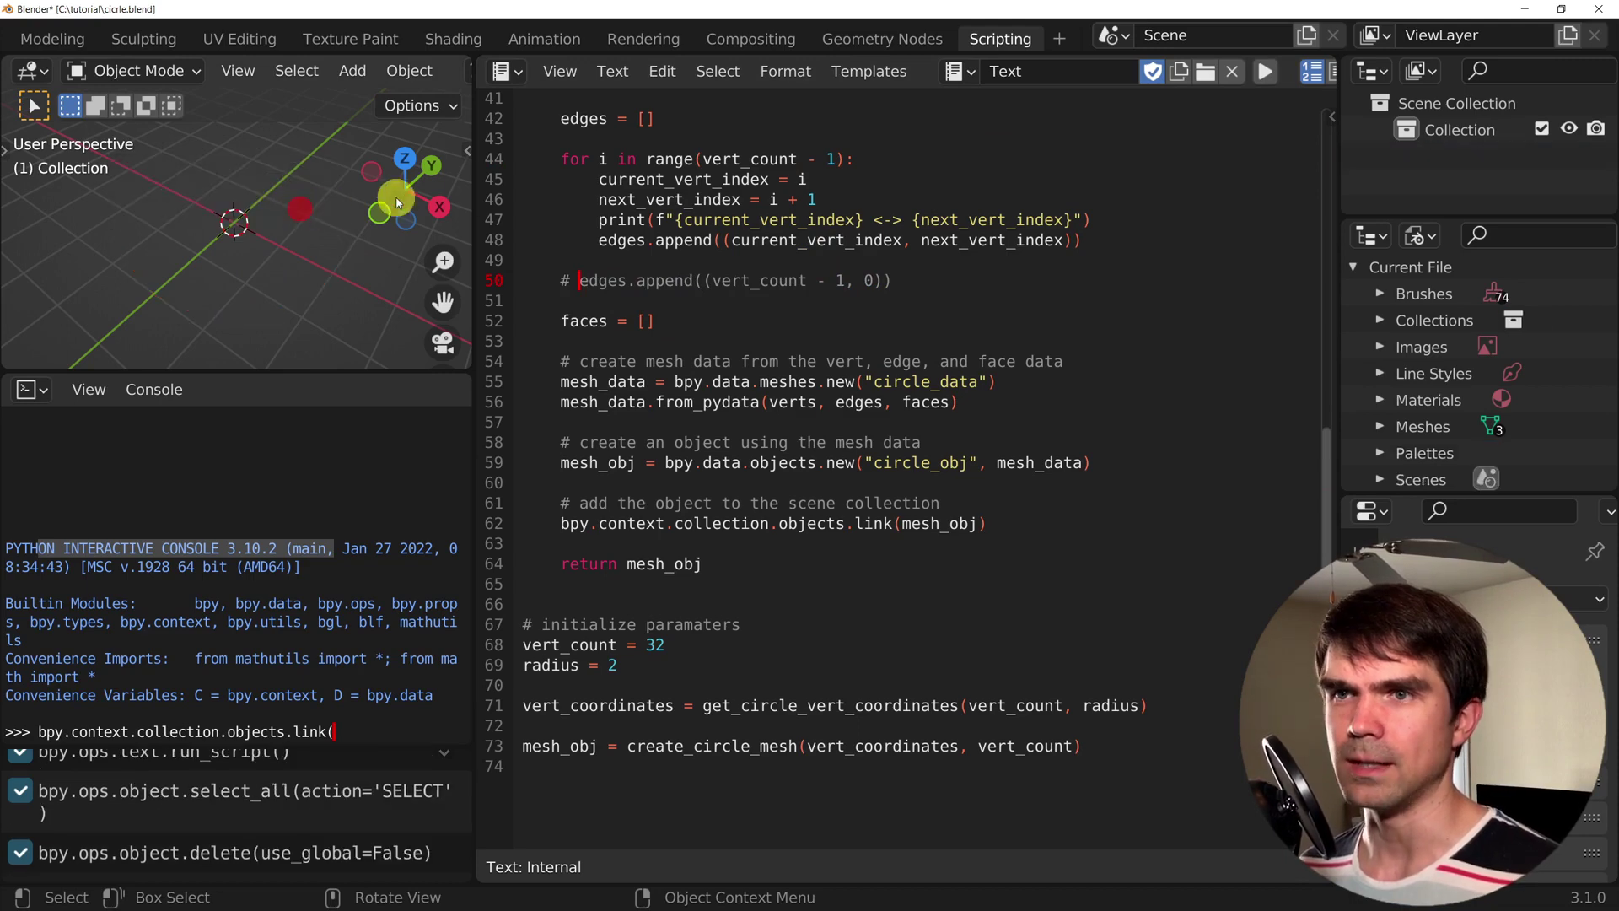
{"action": "left_click", "coordinate": [1267, 75]}
Inspect the regenerated circle's open gap in Edit Mode, then return to Object Mode
{"action": "mouse_move", "coordinate": [357, 259]}
{"action": "middle_mouse_down"}
{"action": "mouse_move", "coordinate": [169, 270]}
{"action": "mouse_move", "coordinate": [319, 280]}
{"action": "middle_mouse_up"}
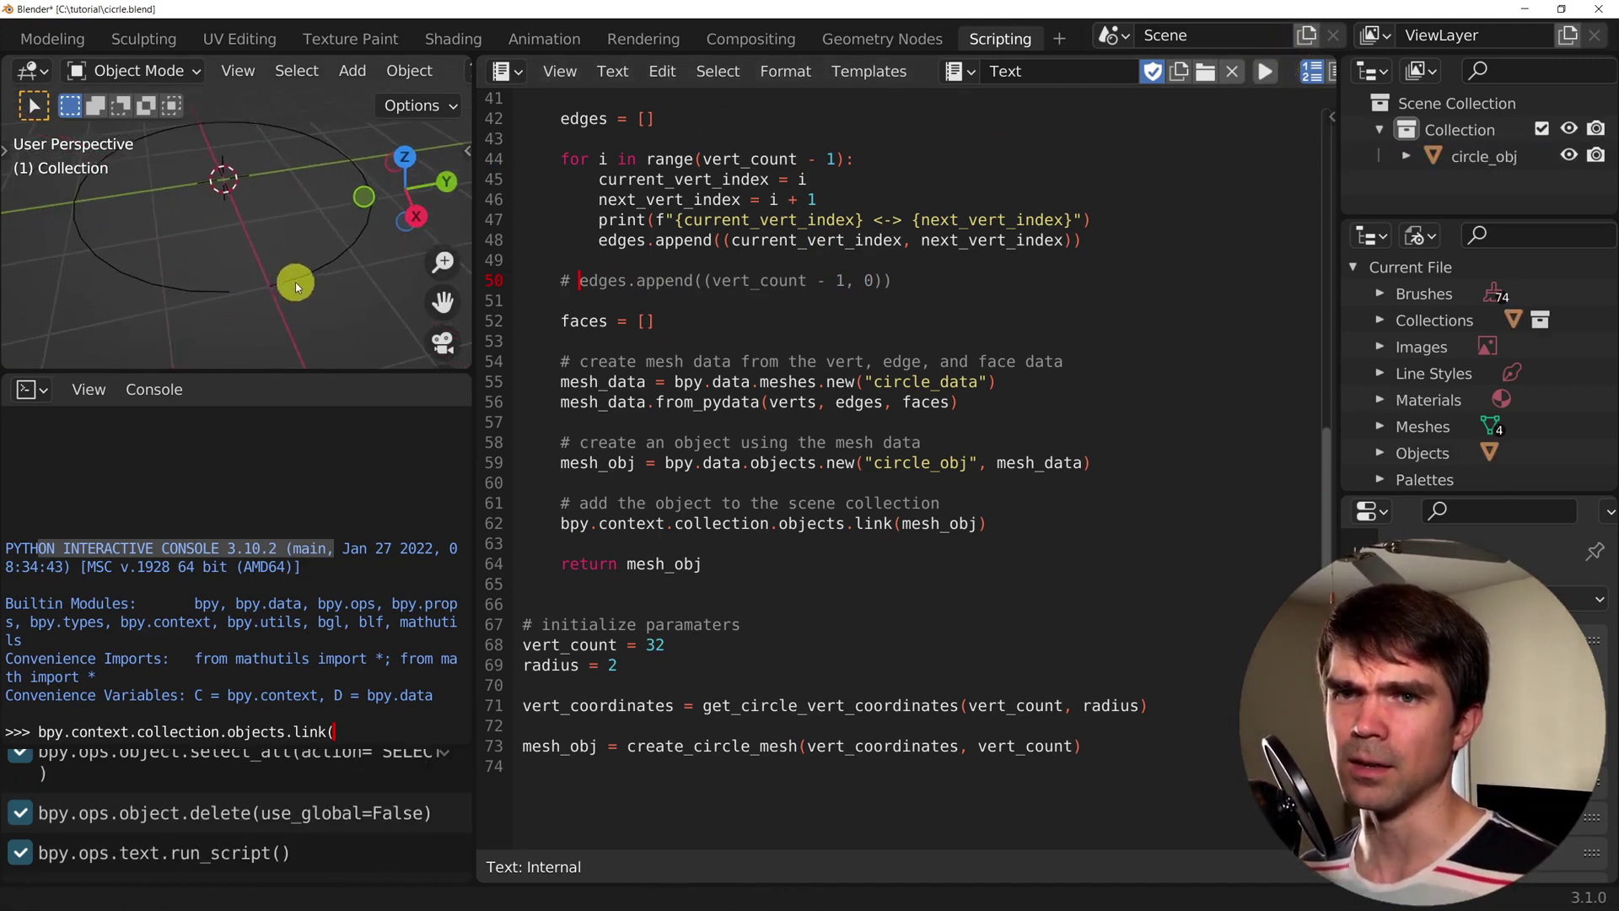
{"action": "left_click", "coordinate": [346, 268]}
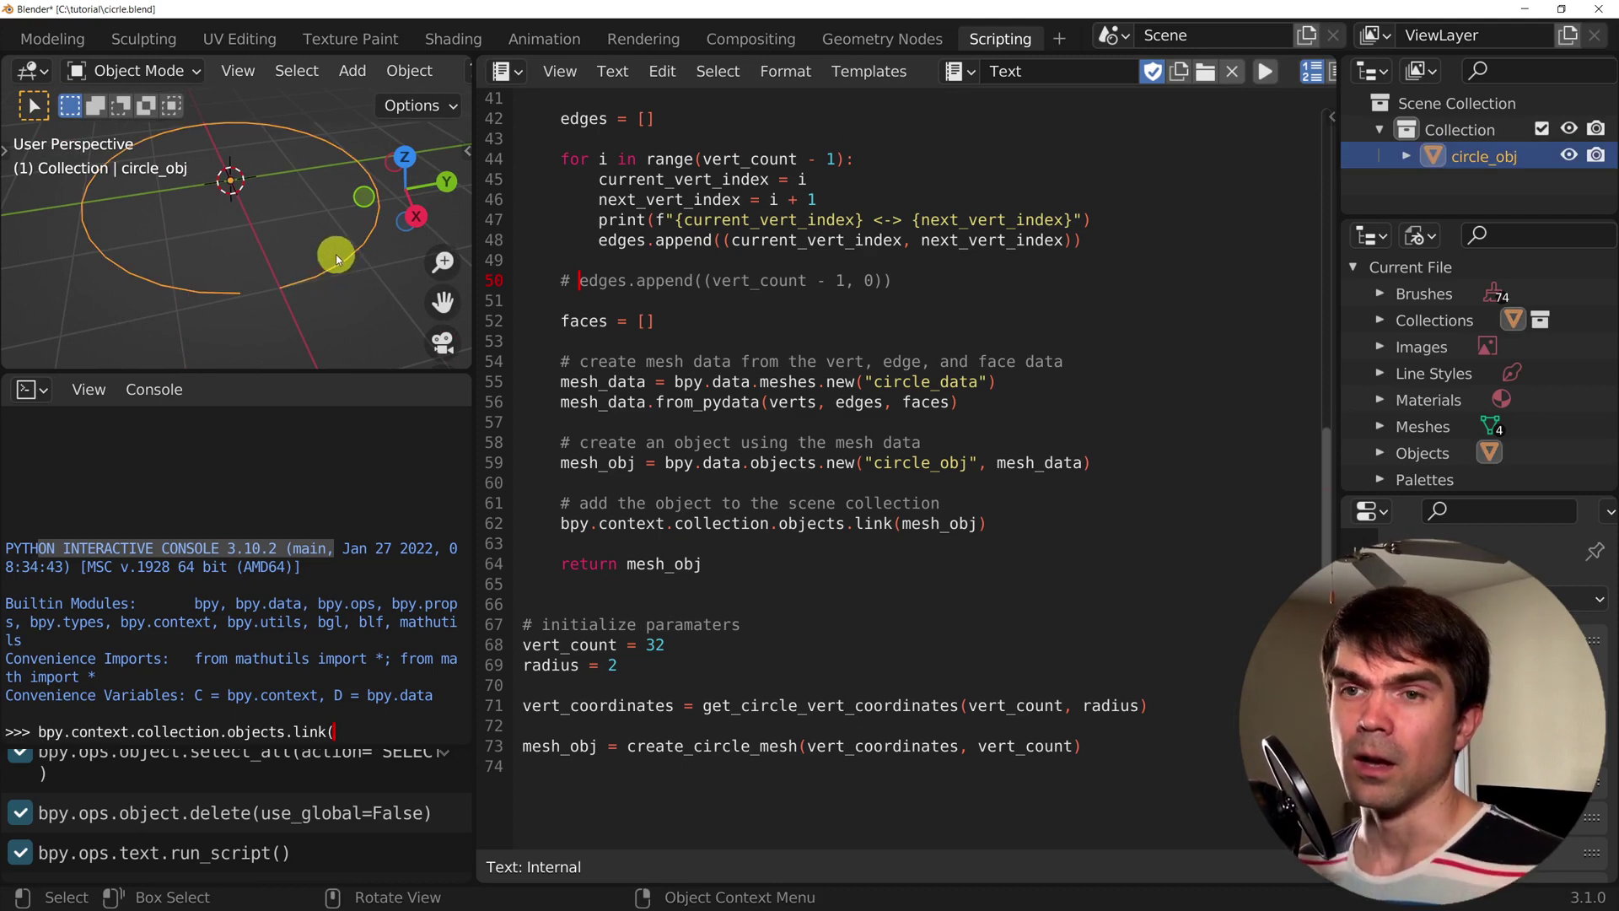
{"action": "key", "text": "Tab"}
{"action": "scroll", "coordinate": [259, 269], "scroll_direction": "up", "scroll_amount": 2}
{"action": "scroll", "coordinate": [259, 268], "scroll_direction": "up", "scroll_amount": 2}
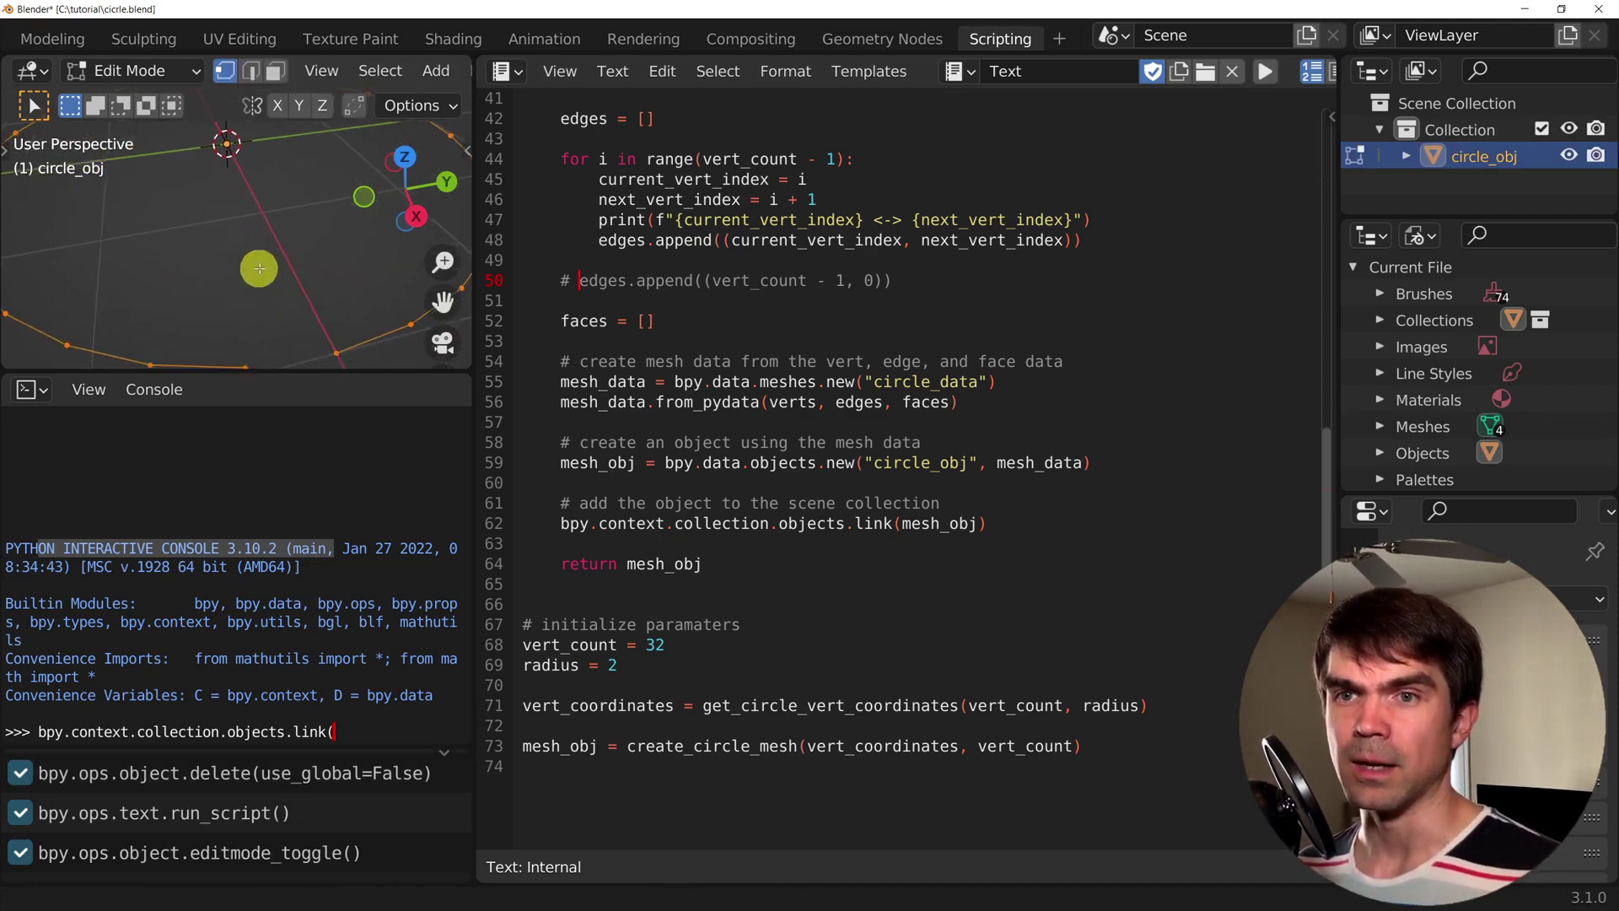
{"action": "scroll", "coordinate": [259, 269], "scroll_direction": "up", "scroll_amount": 2}
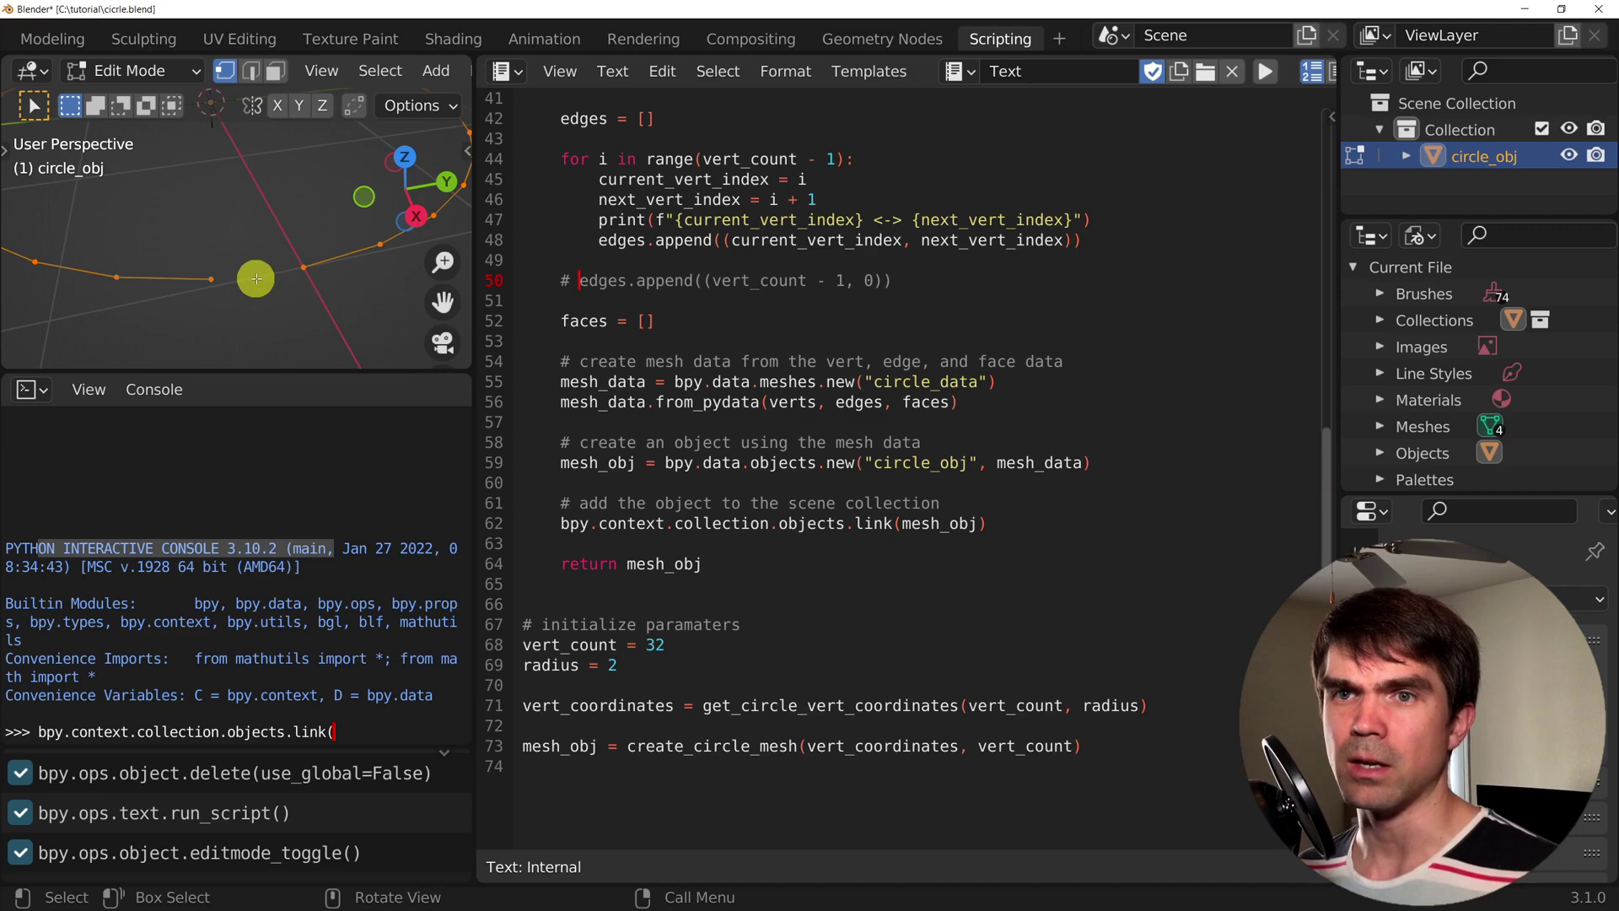
{"action": "left_click_drag", "start_coordinate": [580, 281], "coordinate": [917, 280]}
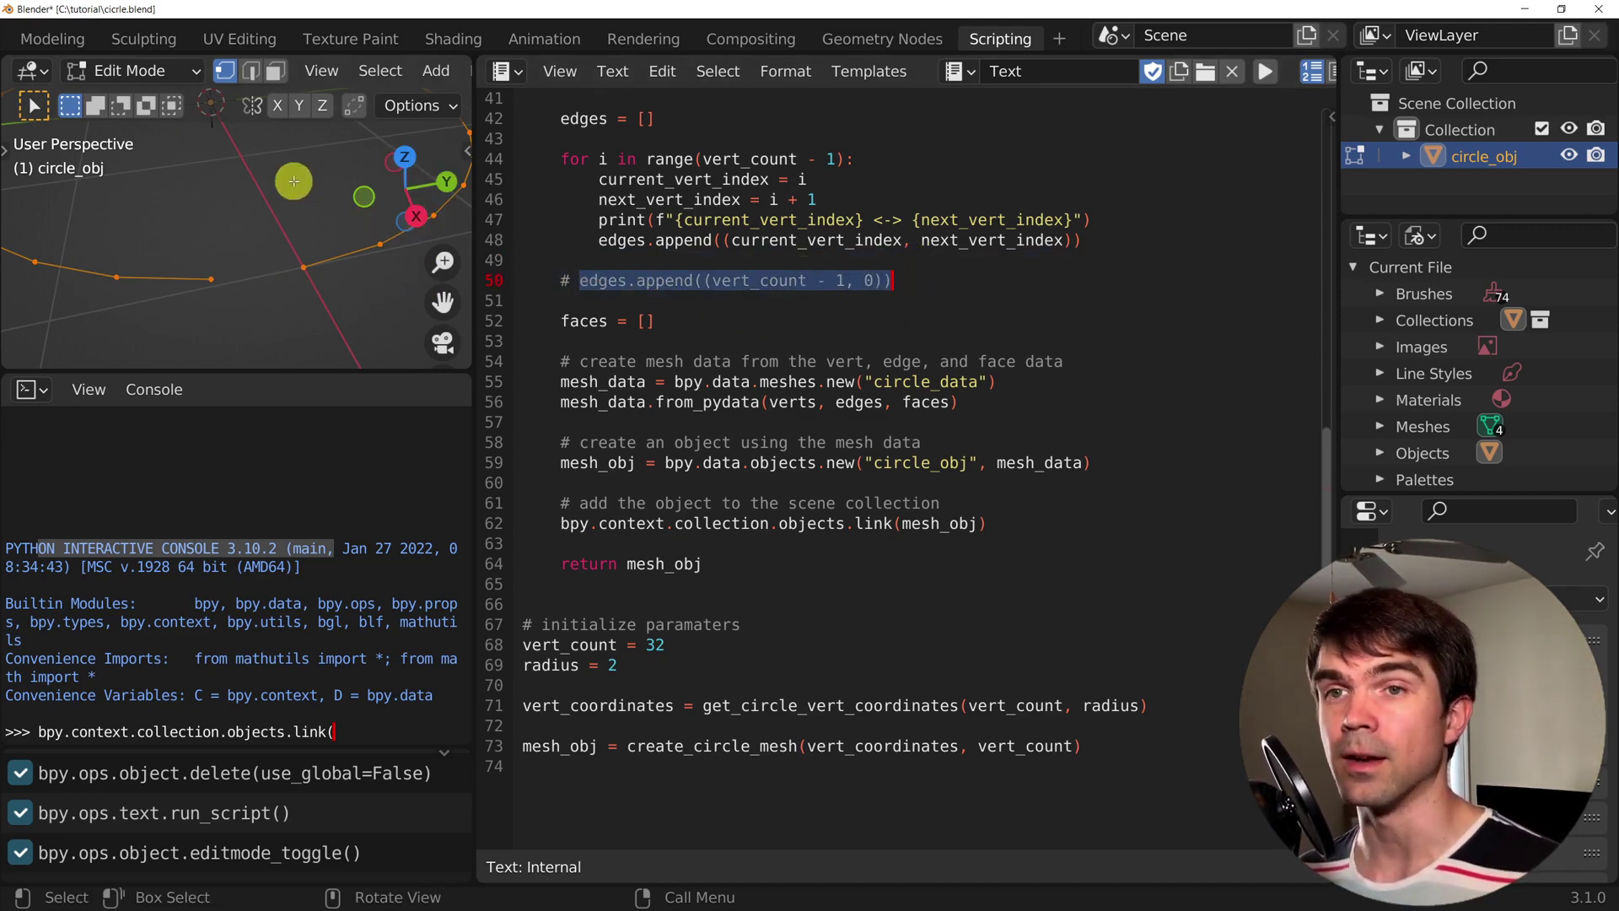
{"action": "key", "text": "Tab"}
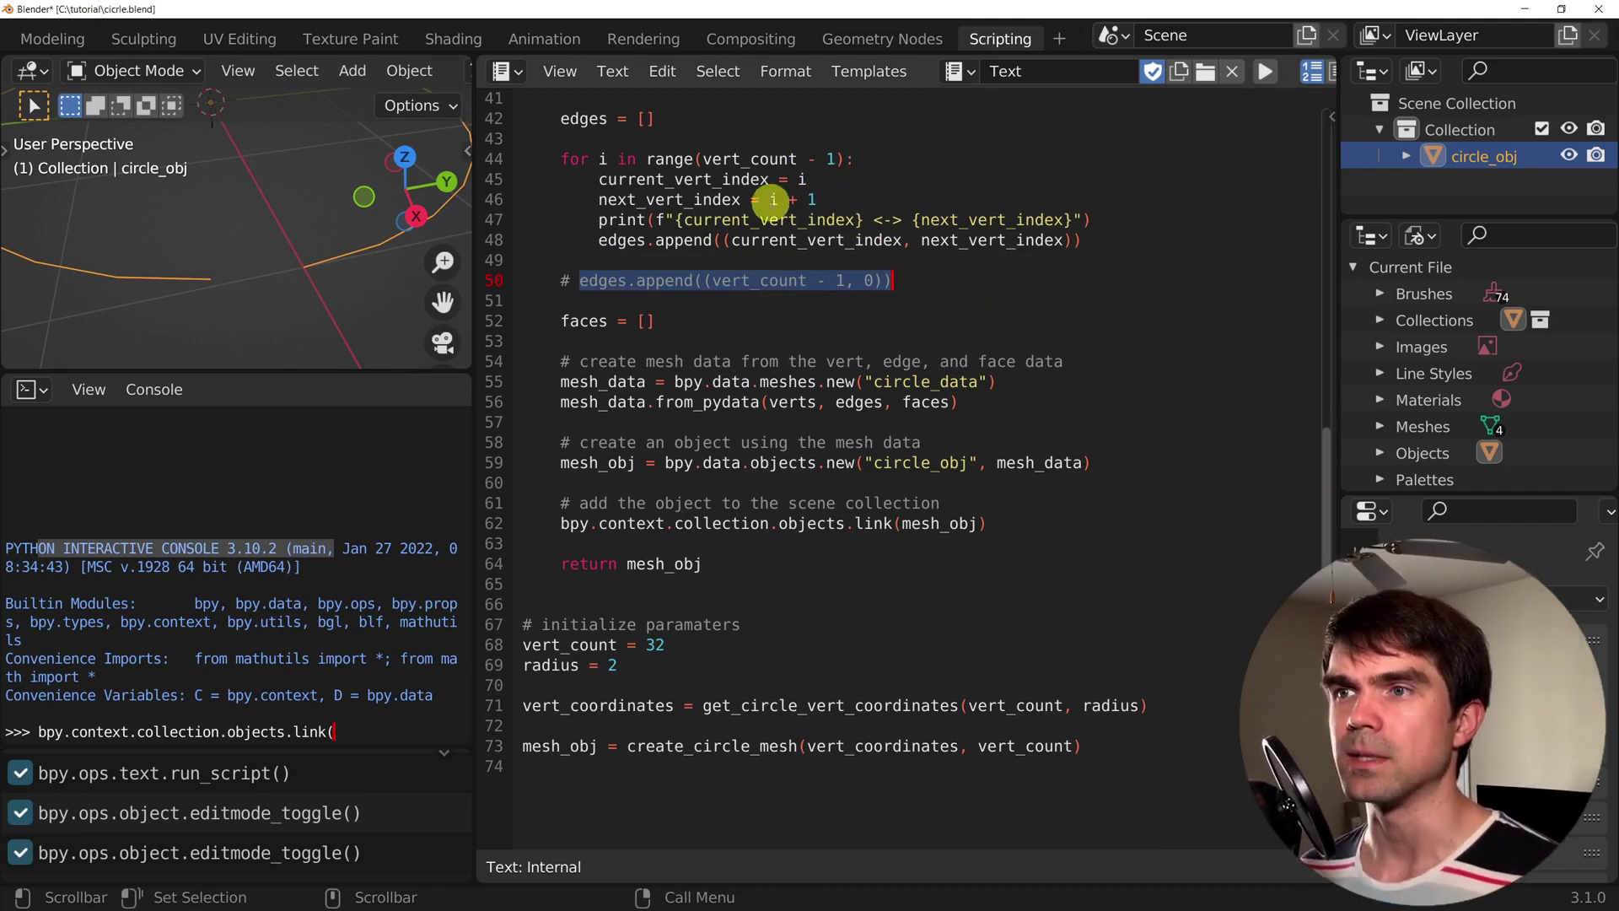
Paste a copy of the line-44 loop header after edges = [], iterating range(vert_count), with an empty body line
{"action": "scroll", "coordinate": [770, 209], "scroll_direction": "up", "scroll_amount": 3}
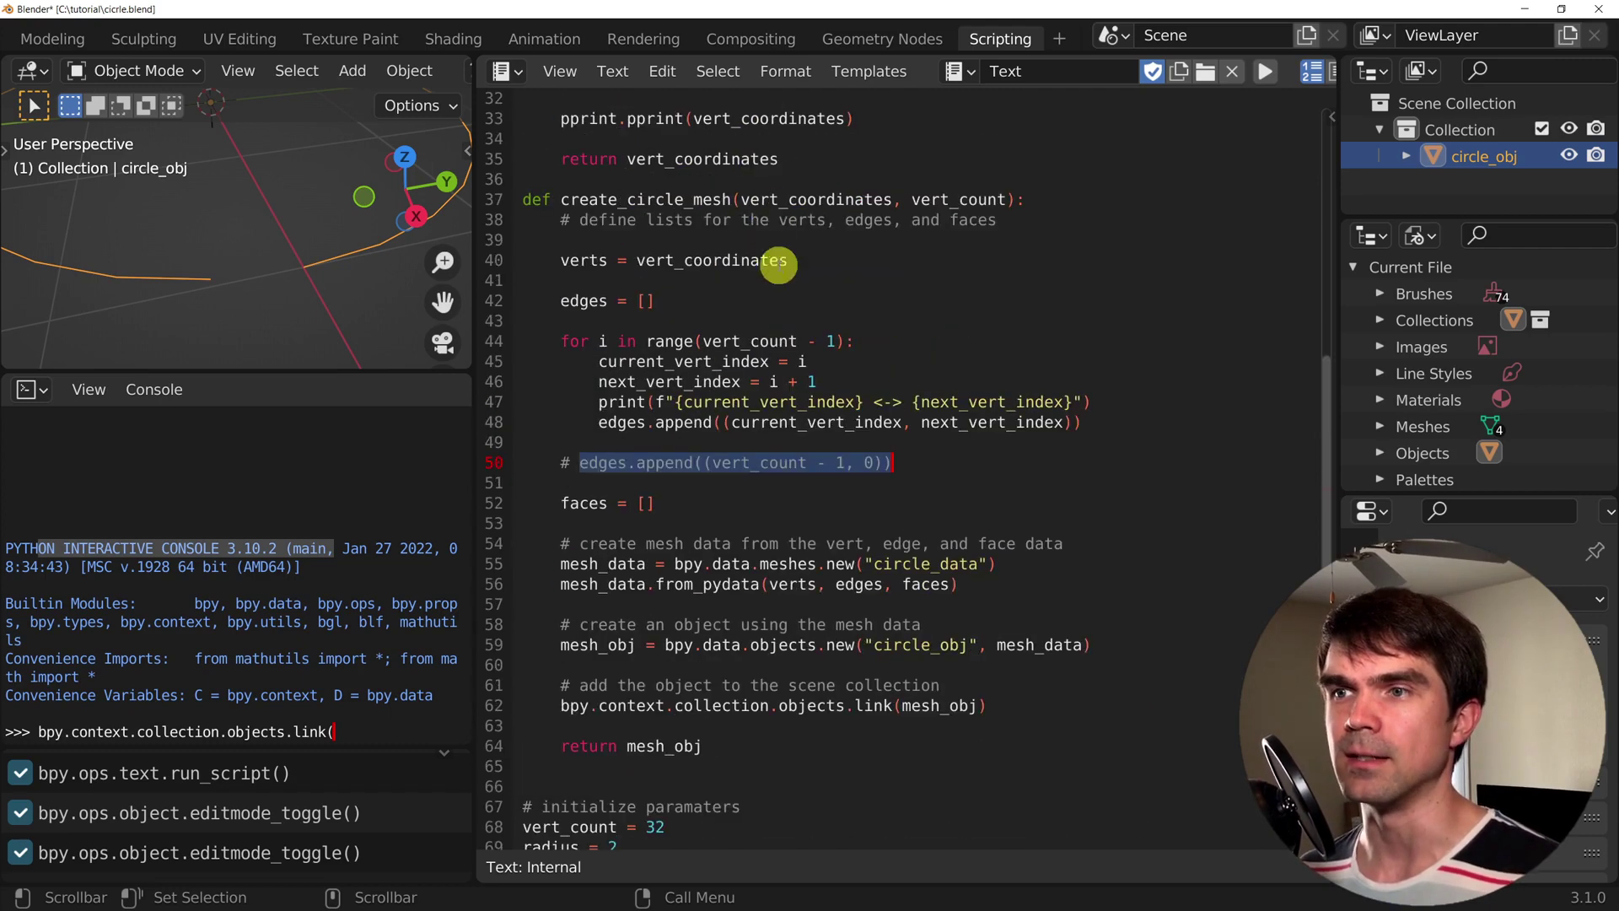
{"action": "left_click_drag", "start_coordinate": [723, 422], "coordinate": [1054, 423]}
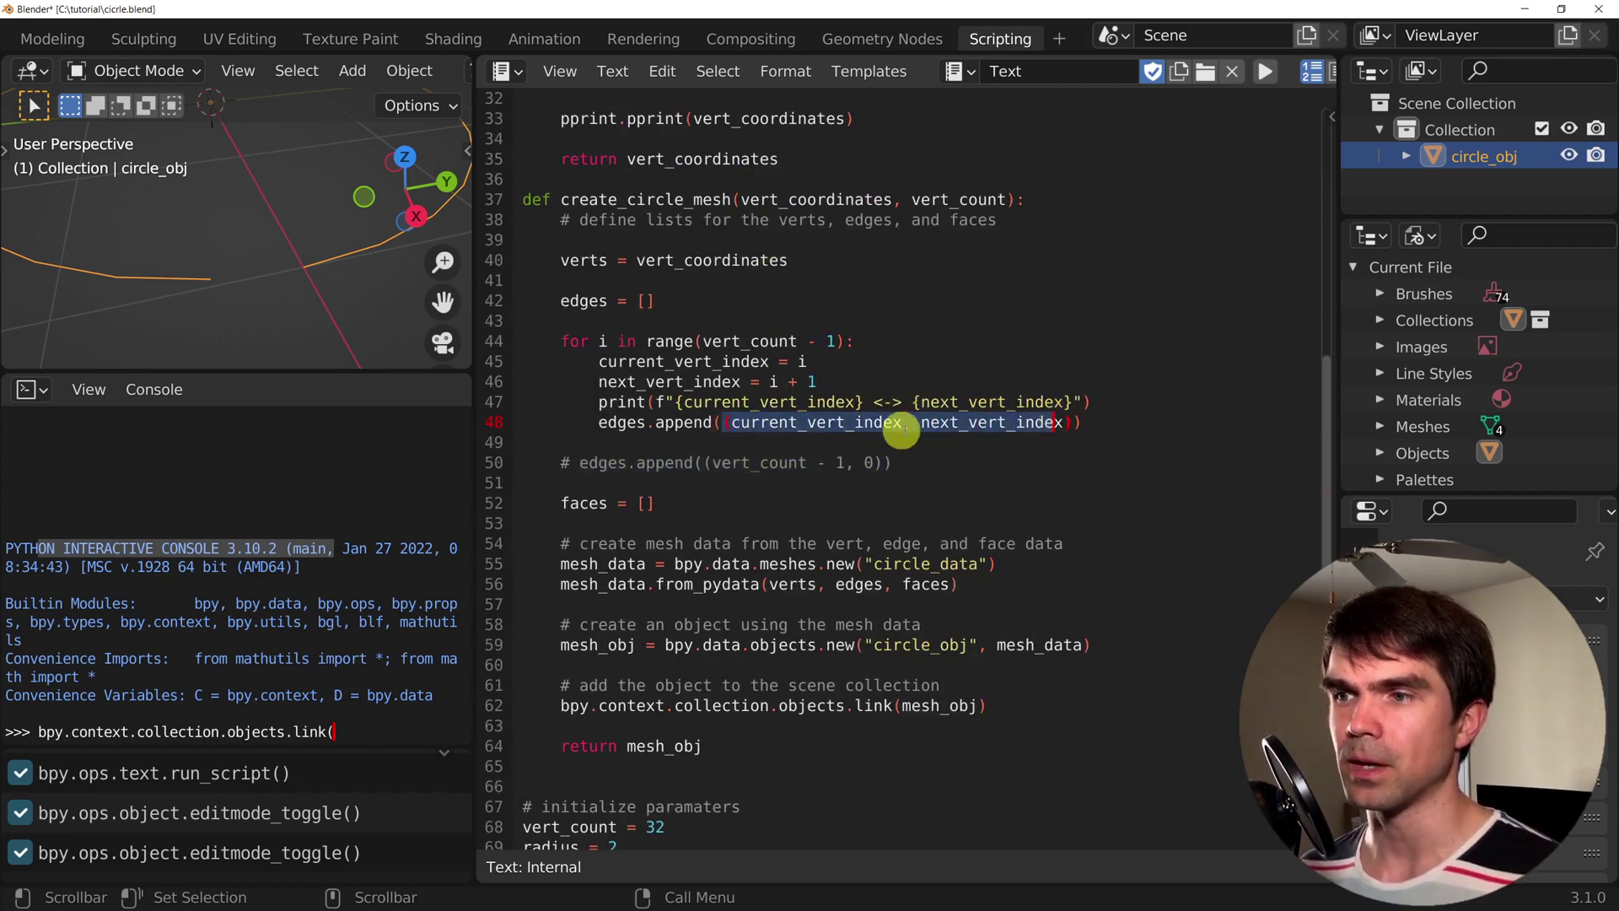
{"action": "double_click", "coordinate": [624, 422]}
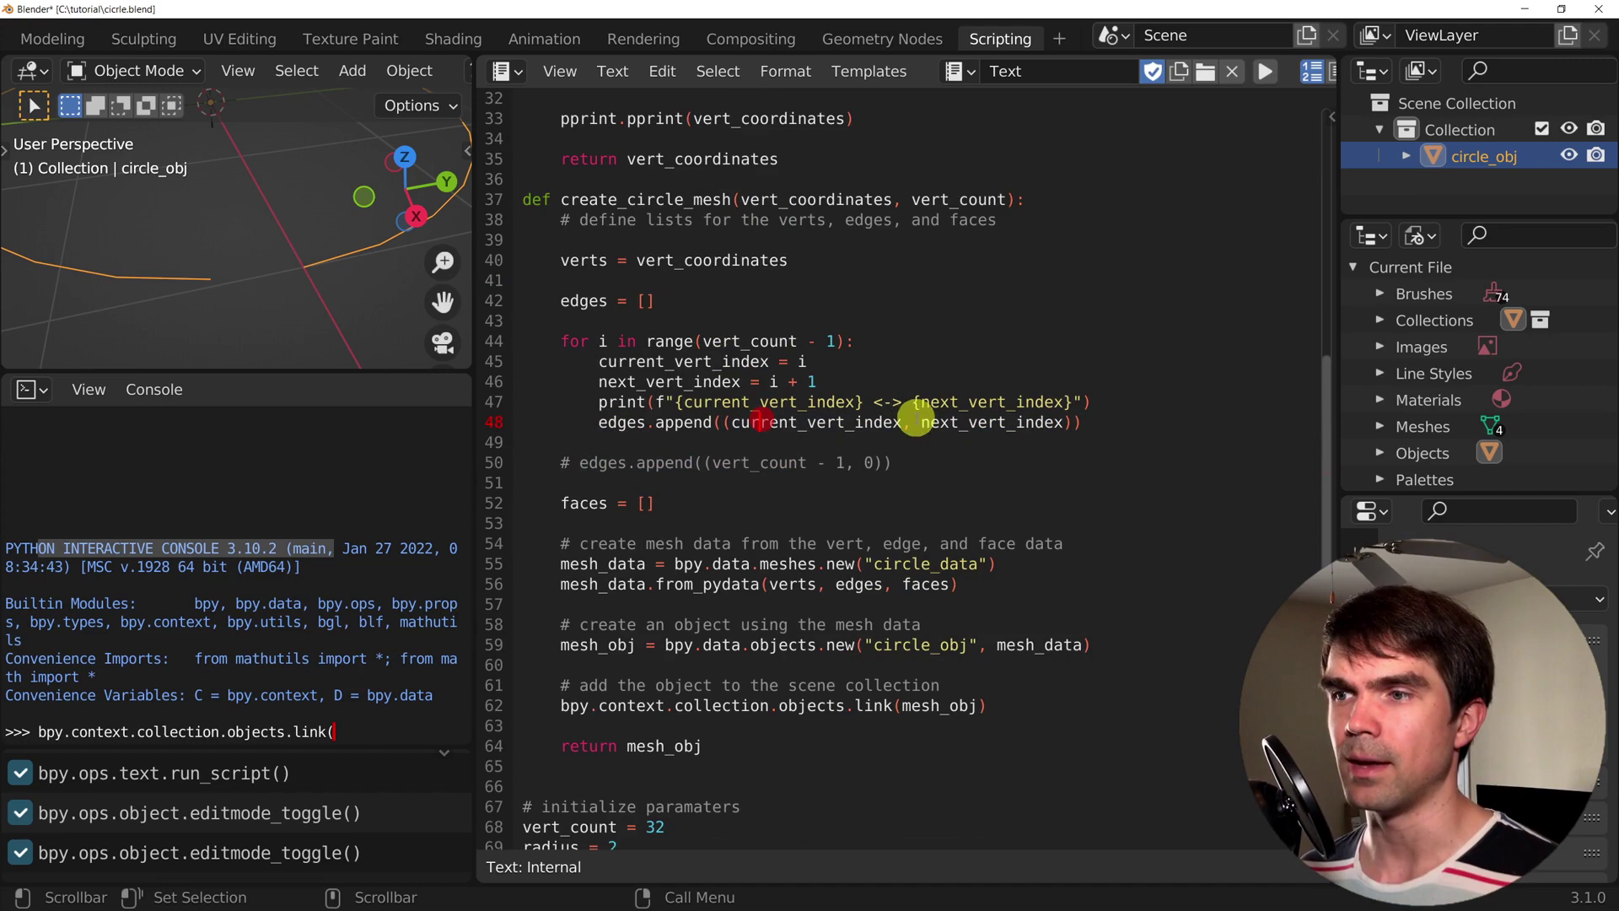
{"action": "double_click", "coordinate": [696, 258]}
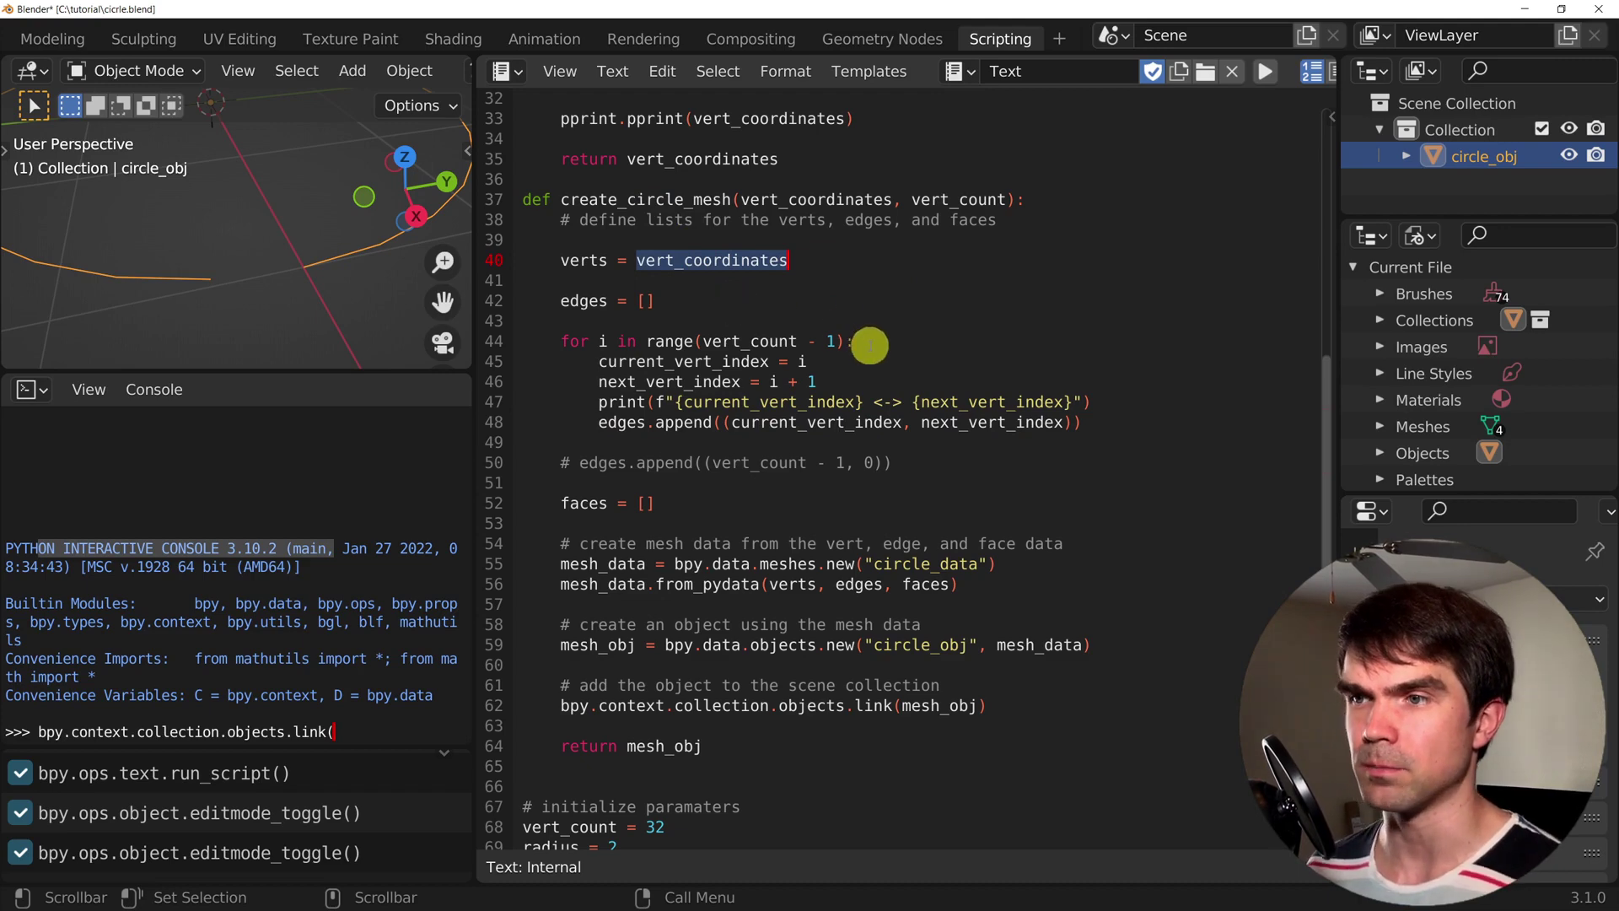
{"action": "left_click_drag", "start_coordinate": [855, 340], "coordinate": [560, 341]}
{"action": "key", "text": "ctrl+c"}
{"action": "left_click", "coordinate": [697, 301]}
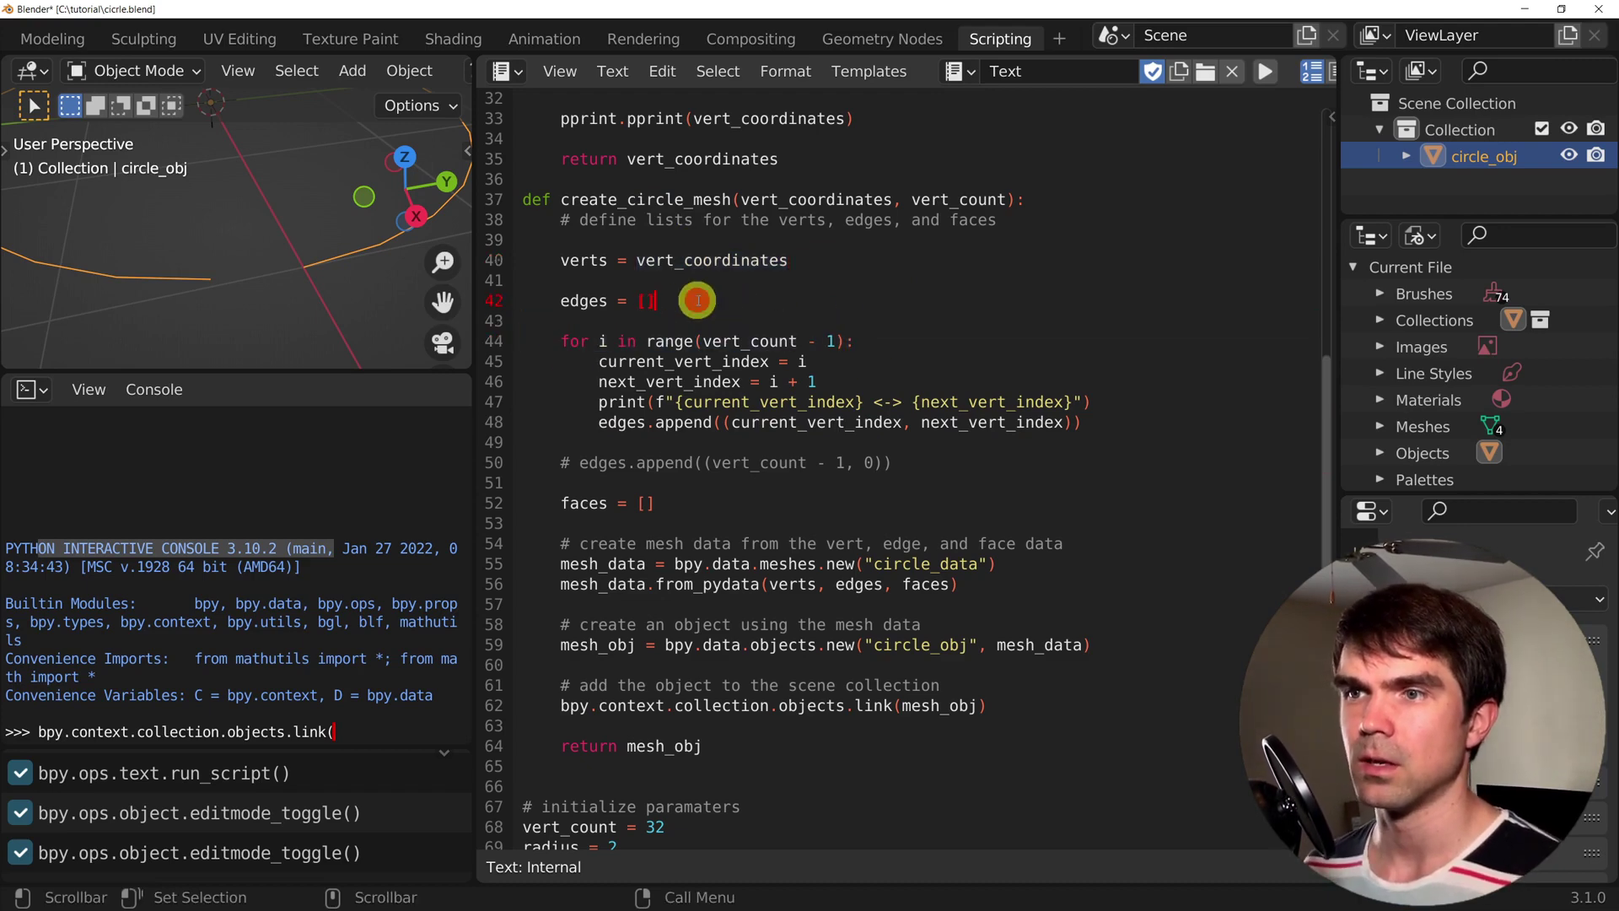
{"action": "key", "text": "Return"}
{"action": "key", "text": "Return"}
{"action": "key", "text": "ctrl+v"}
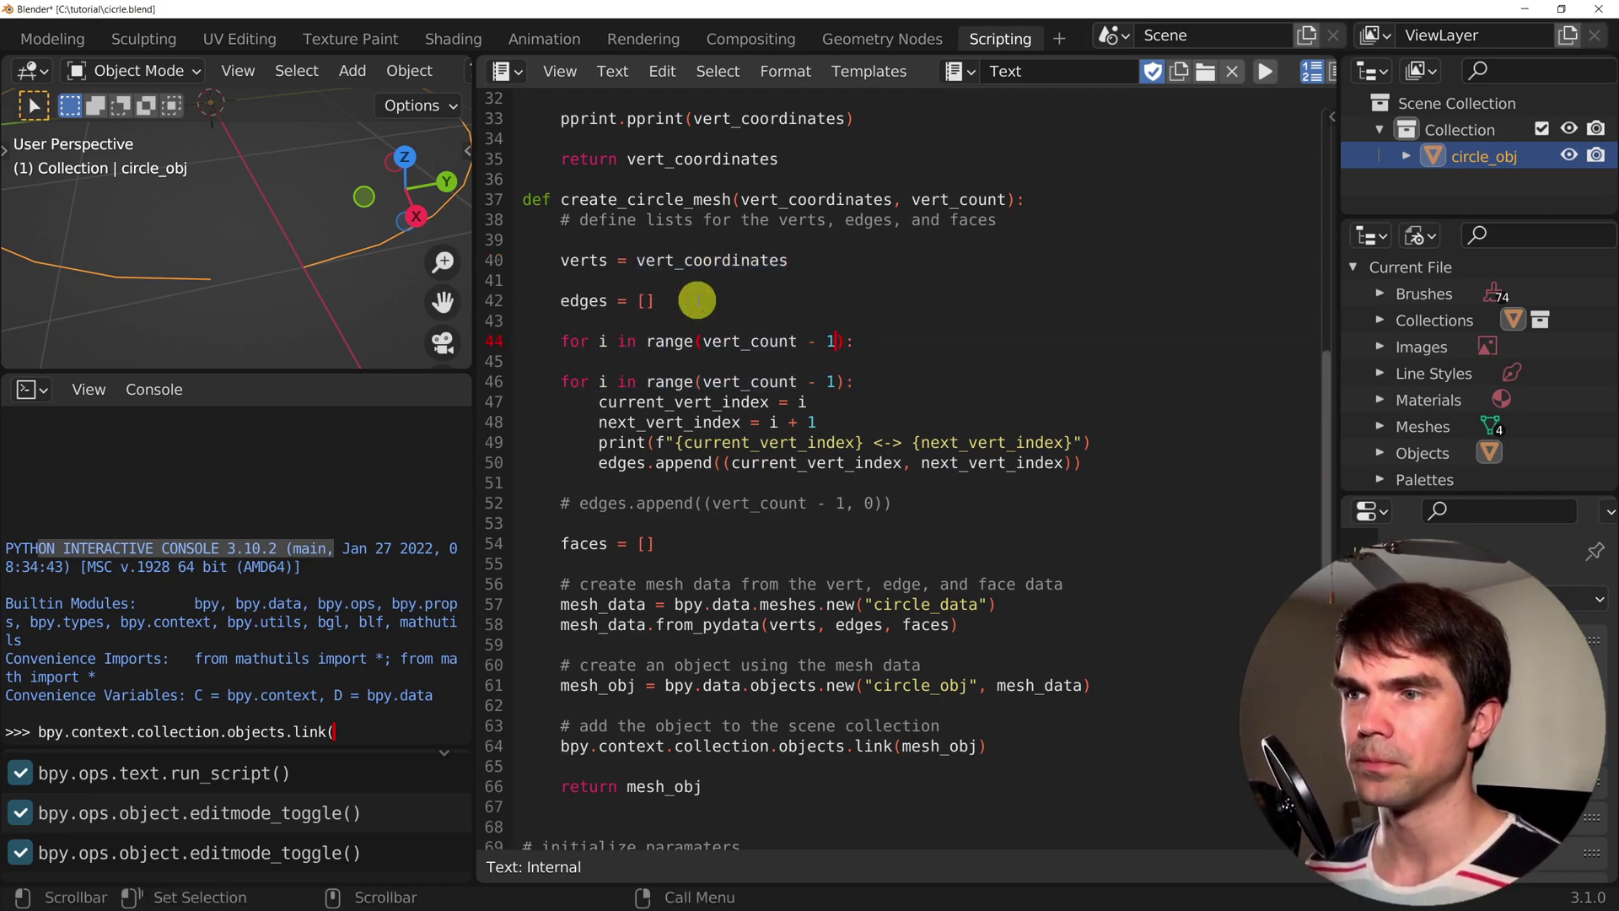
{"action": "key", "text": "Return"}
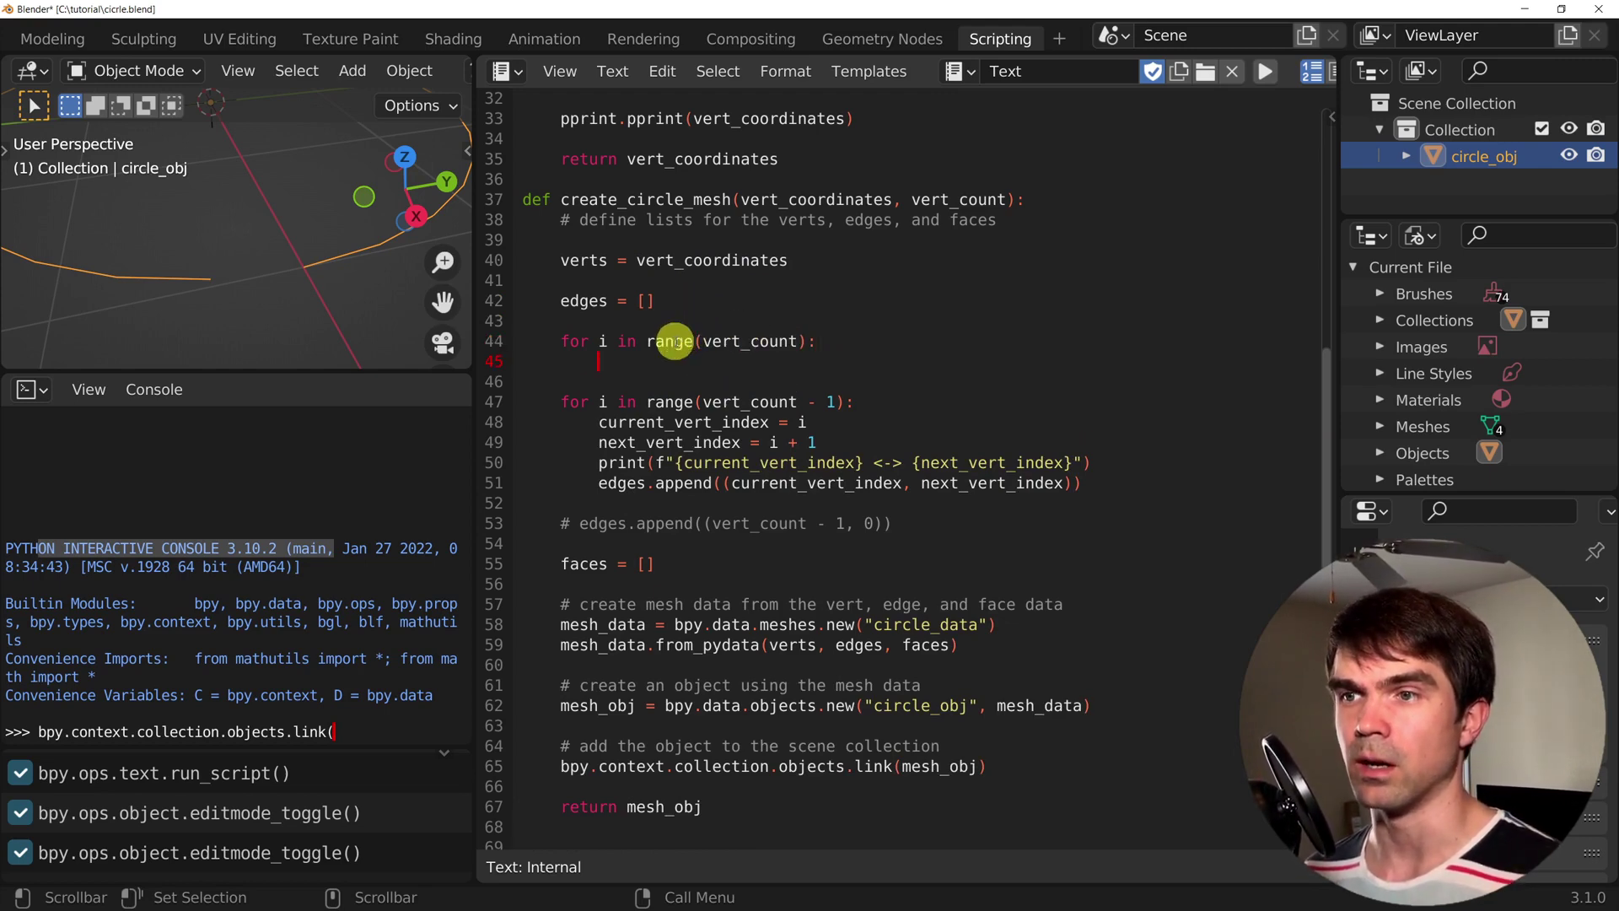
Copy the old loop's print line into the new loop, replacing current_vert_index with i
{"action": "mouse_move", "coordinate": [598, 462]}
{"action": "left_mouse_down"}
{"action": "mouse_move", "coordinate": [945, 481]}
{"action": "mouse_move", "coordinate": [1103, 463]}
{"action": "left_mouse_up"}
{"action": "key", "text": "ctrl+c"}
{"action": "left_click", "coordinate": [726, 360]}
{"action": "key", "text": "ctrl+v"}
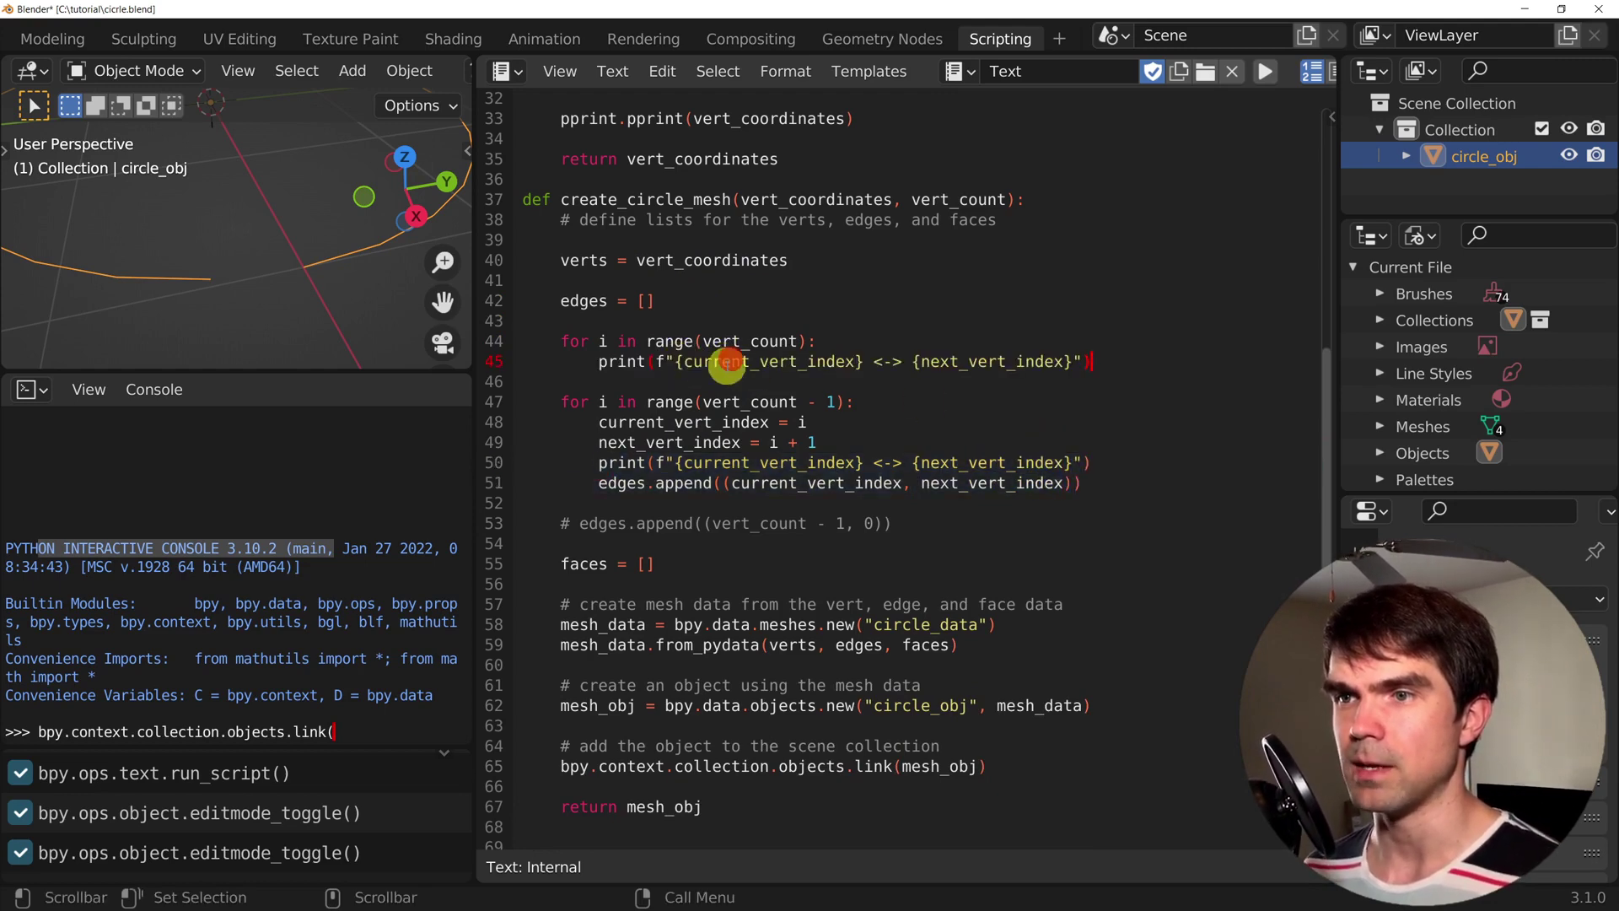
{"action": "double_click", "coordinate": [689, 362]}
{"action": "key", "text": "BackSpace"}
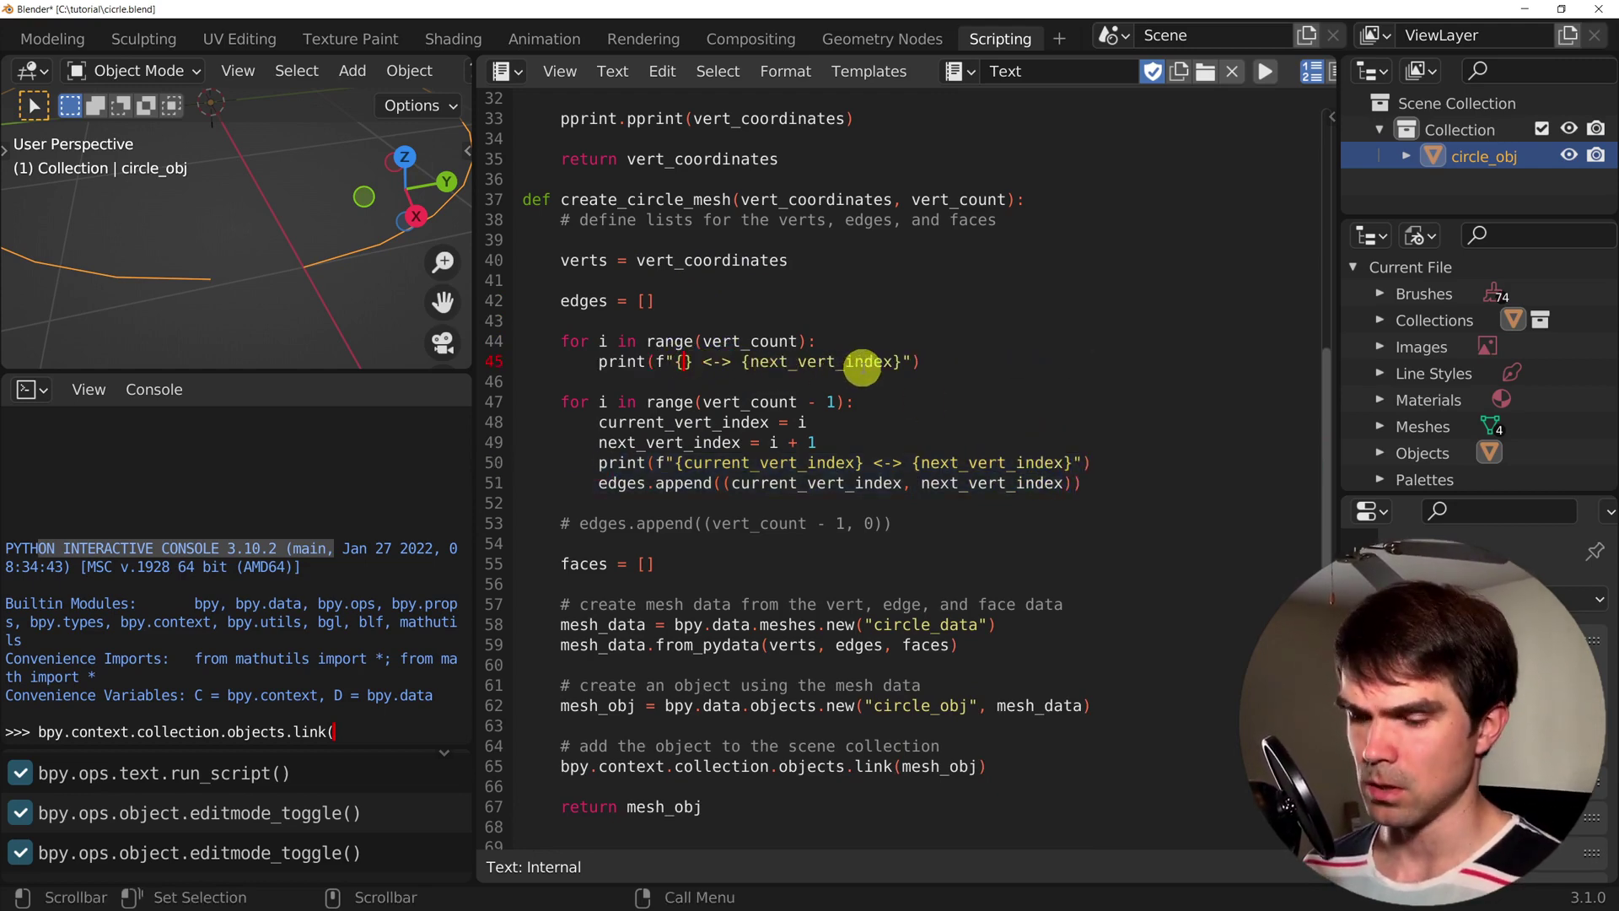
{"action": "type", "text": "i"}
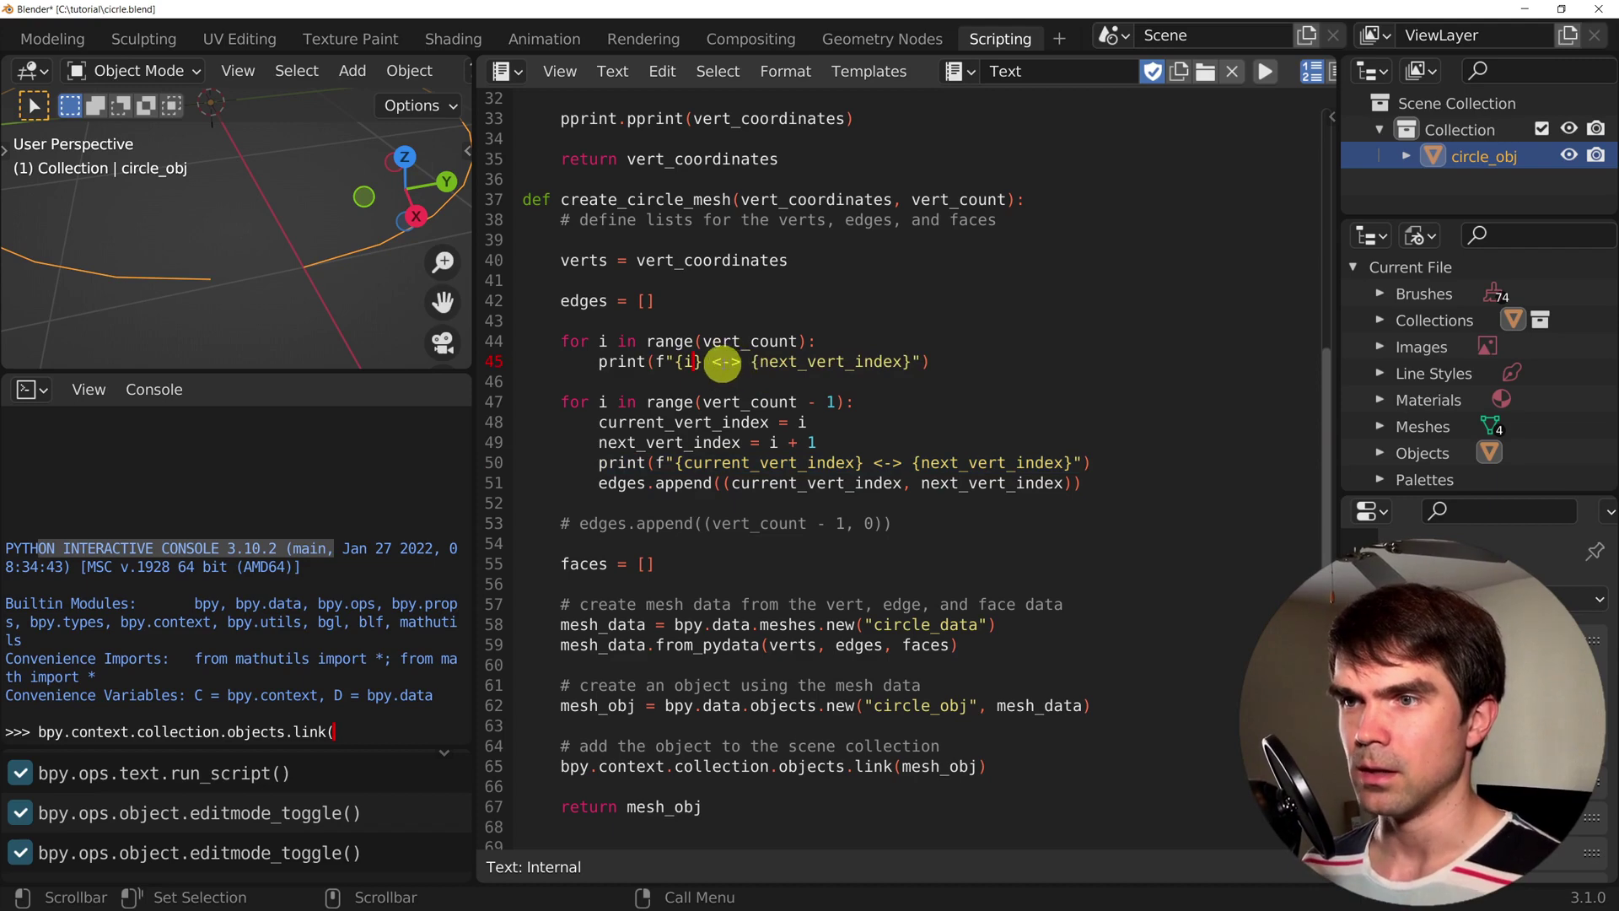
Change the arrow to --> and print vert_coordinates[i] instead of next_vert_index
{"action": "left_click", "coordinate": [722, 362]}
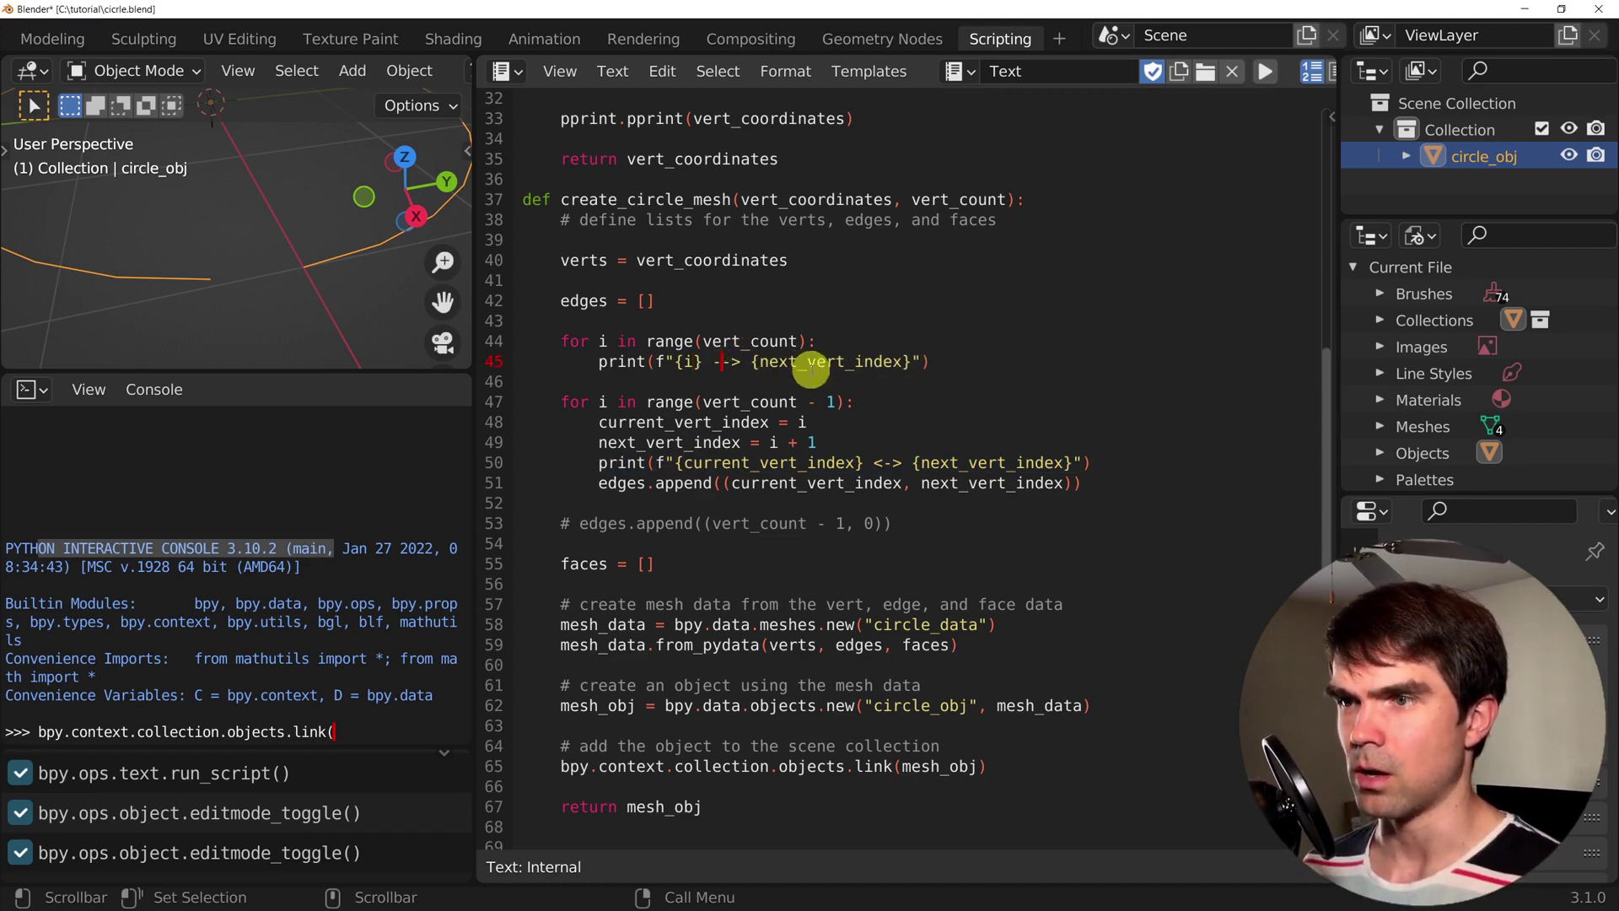
{"action": "double_click", "coordinate": [713, 261]}
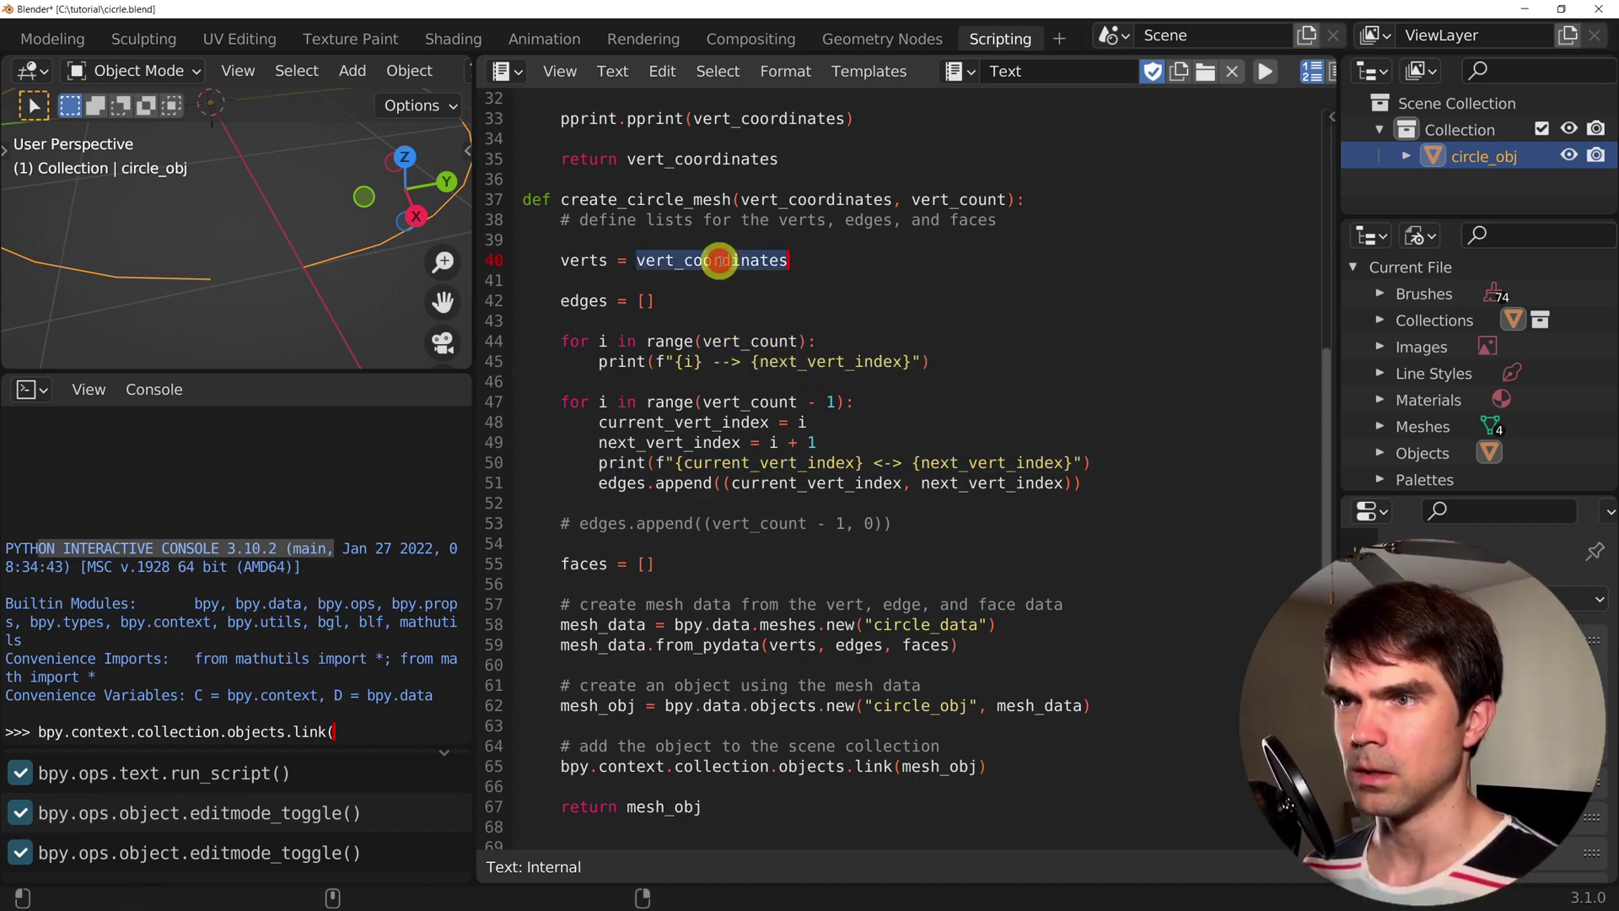
{"action": "left_click_drag", "start_coordinate": [757, 363], "coordinate": [910, 362]}
{"action": "key", "text": "ctrl+v"}
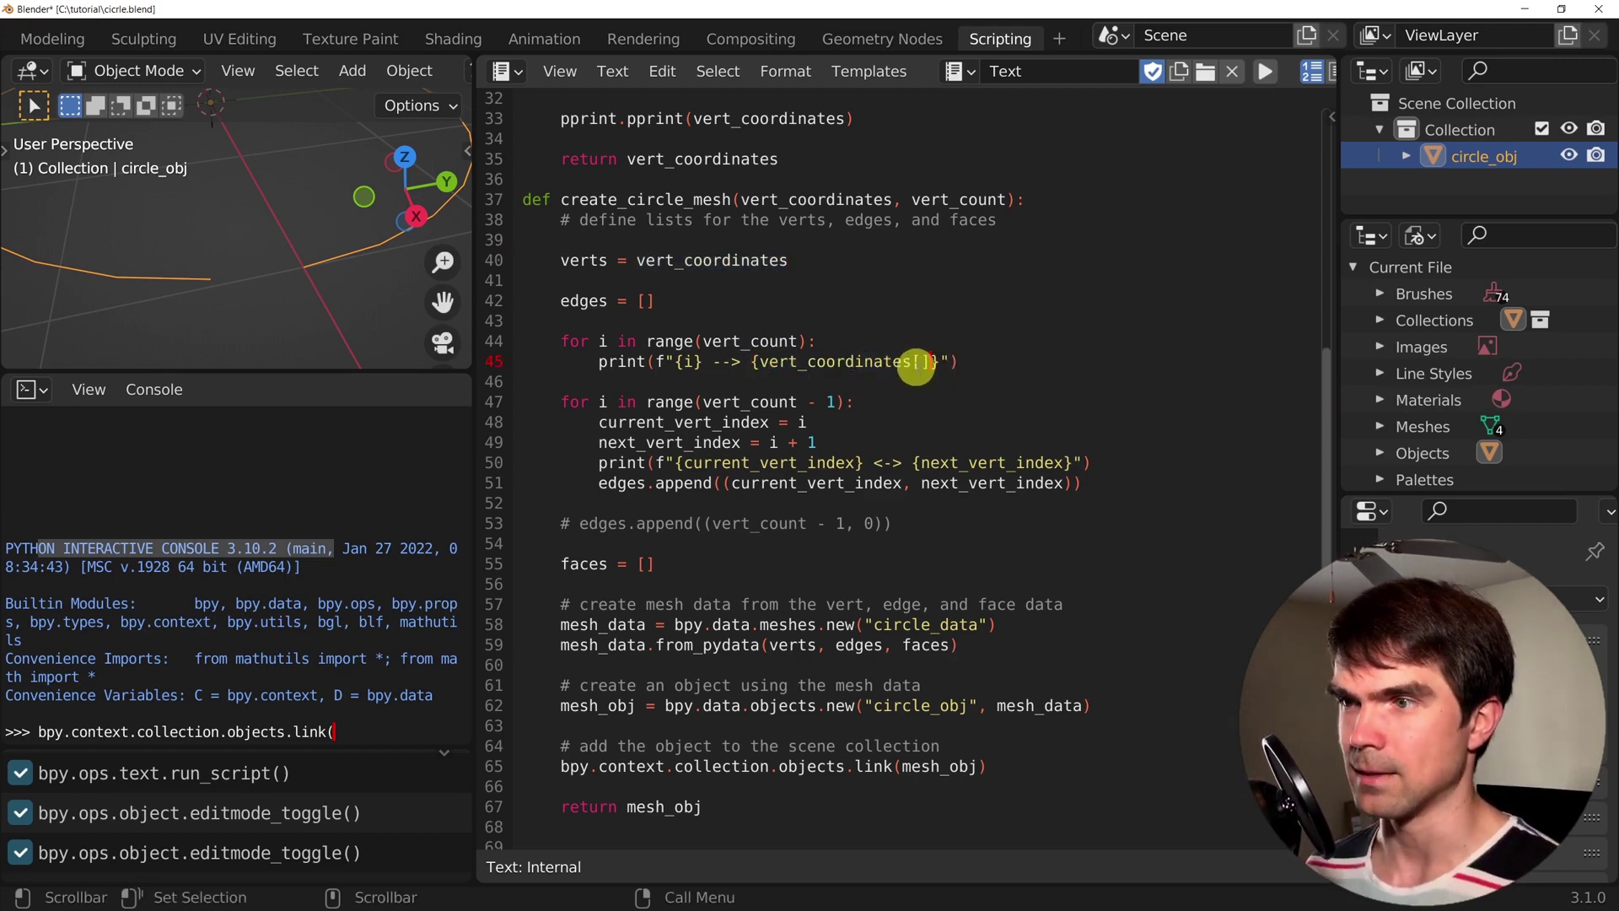
{"action": "left_click", "coordinate": [922, 362]}
{"action": "type", "text": "i"}
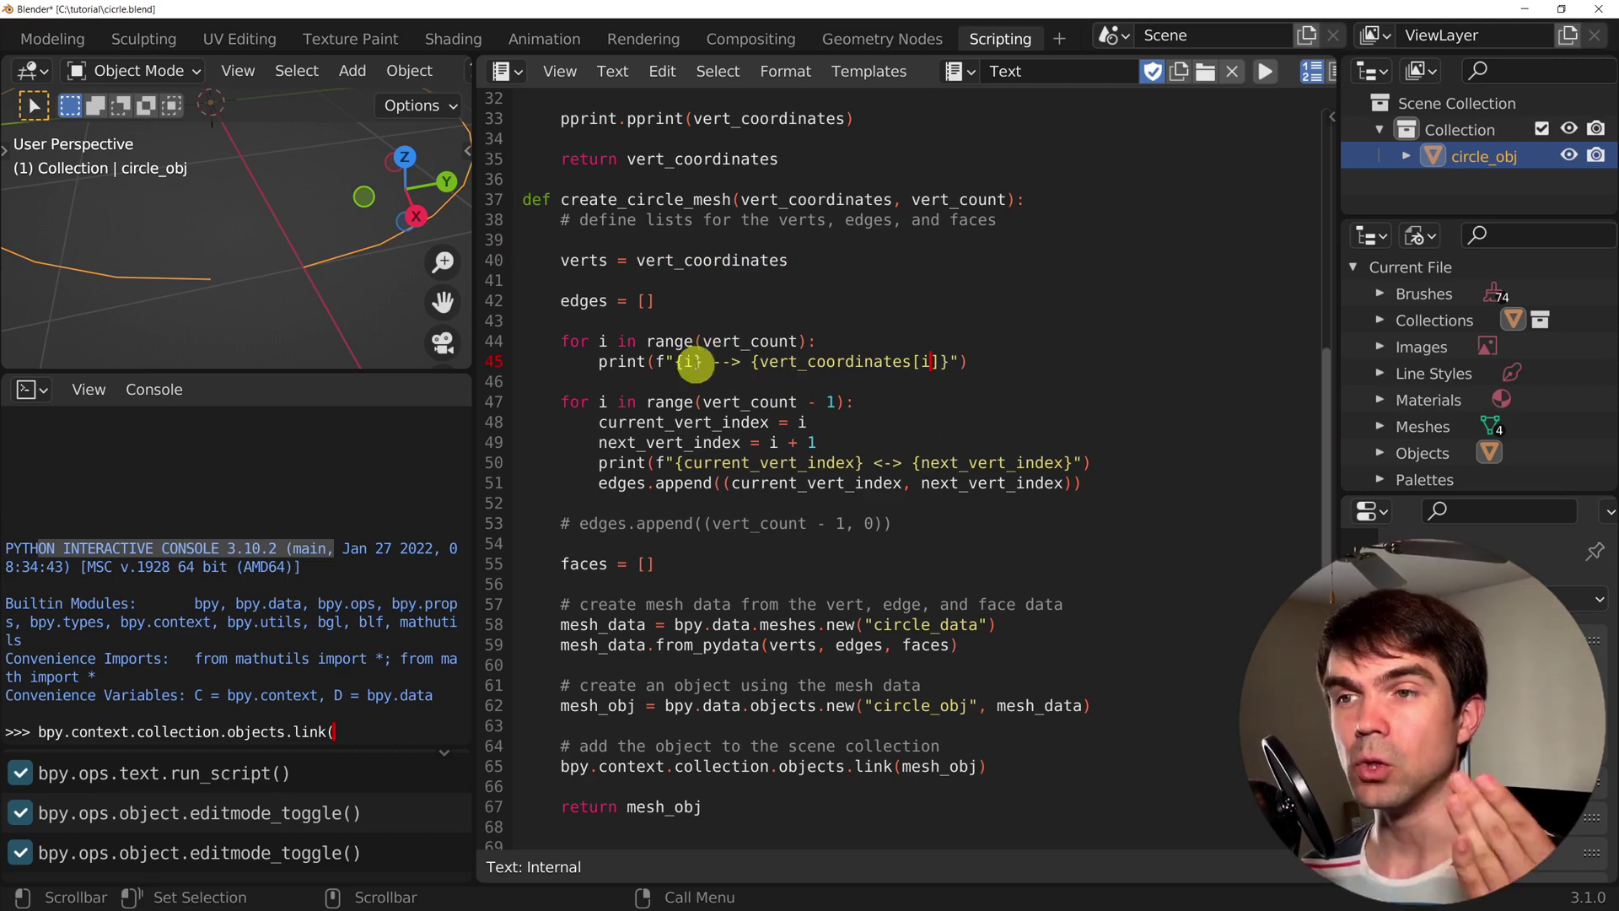
{"action": "double_click", "coordinate": [814, 361]}
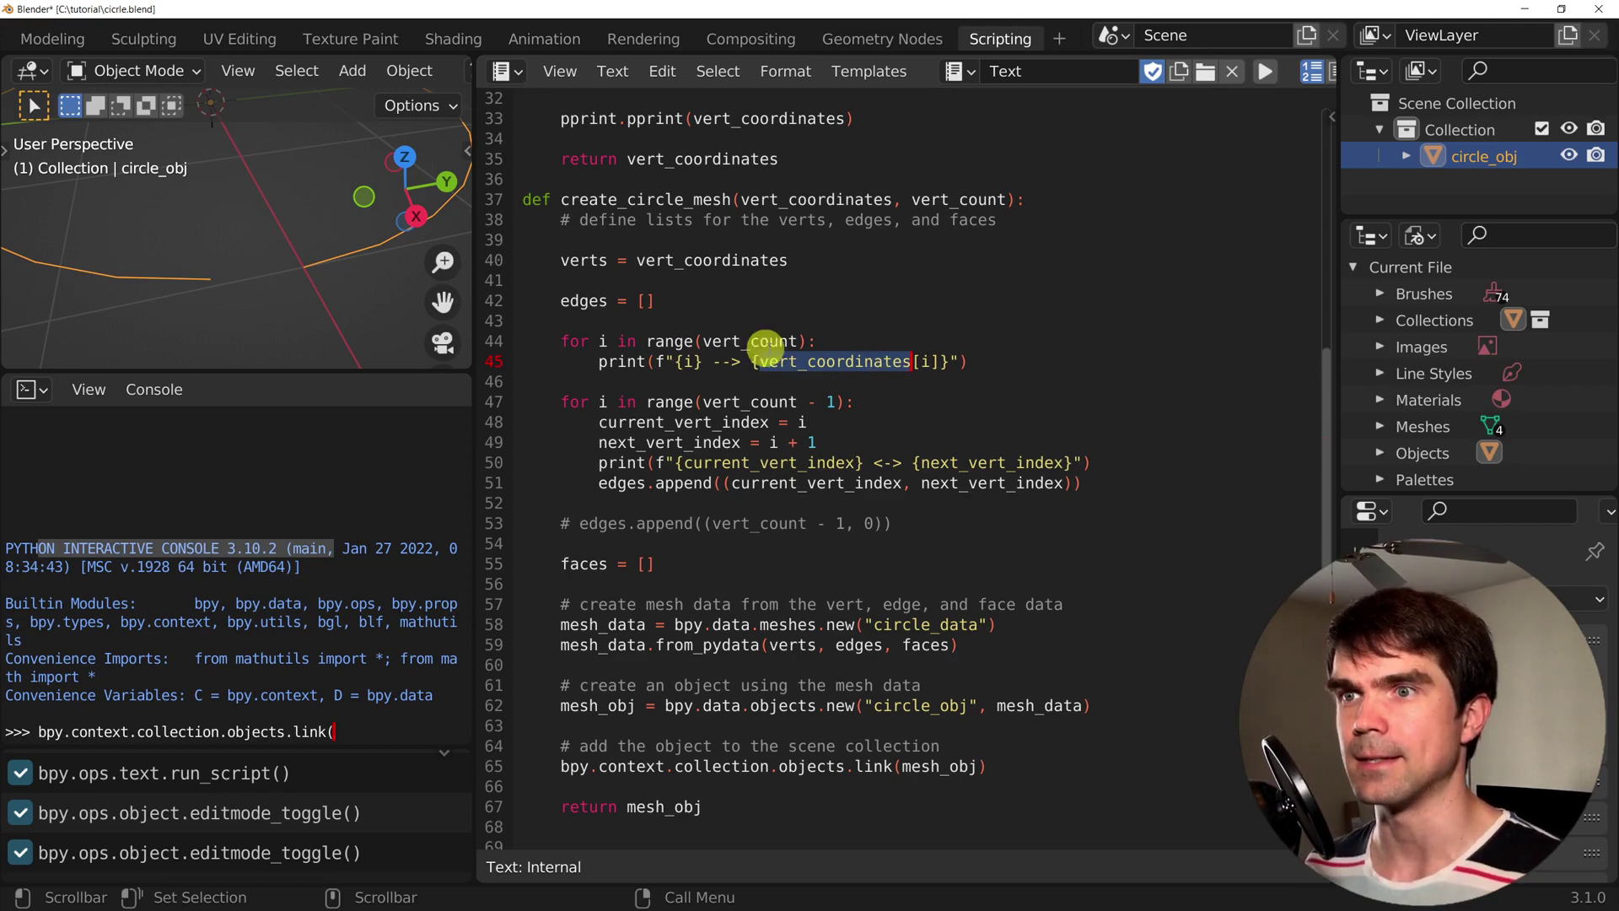
Delete all objects and rerun the script to rebuild circle_obj
{"action": "key", "text": "a"}
{"action": "key", "text": "x"}
{"action": "left_click", "coordinate": [281, 189]}
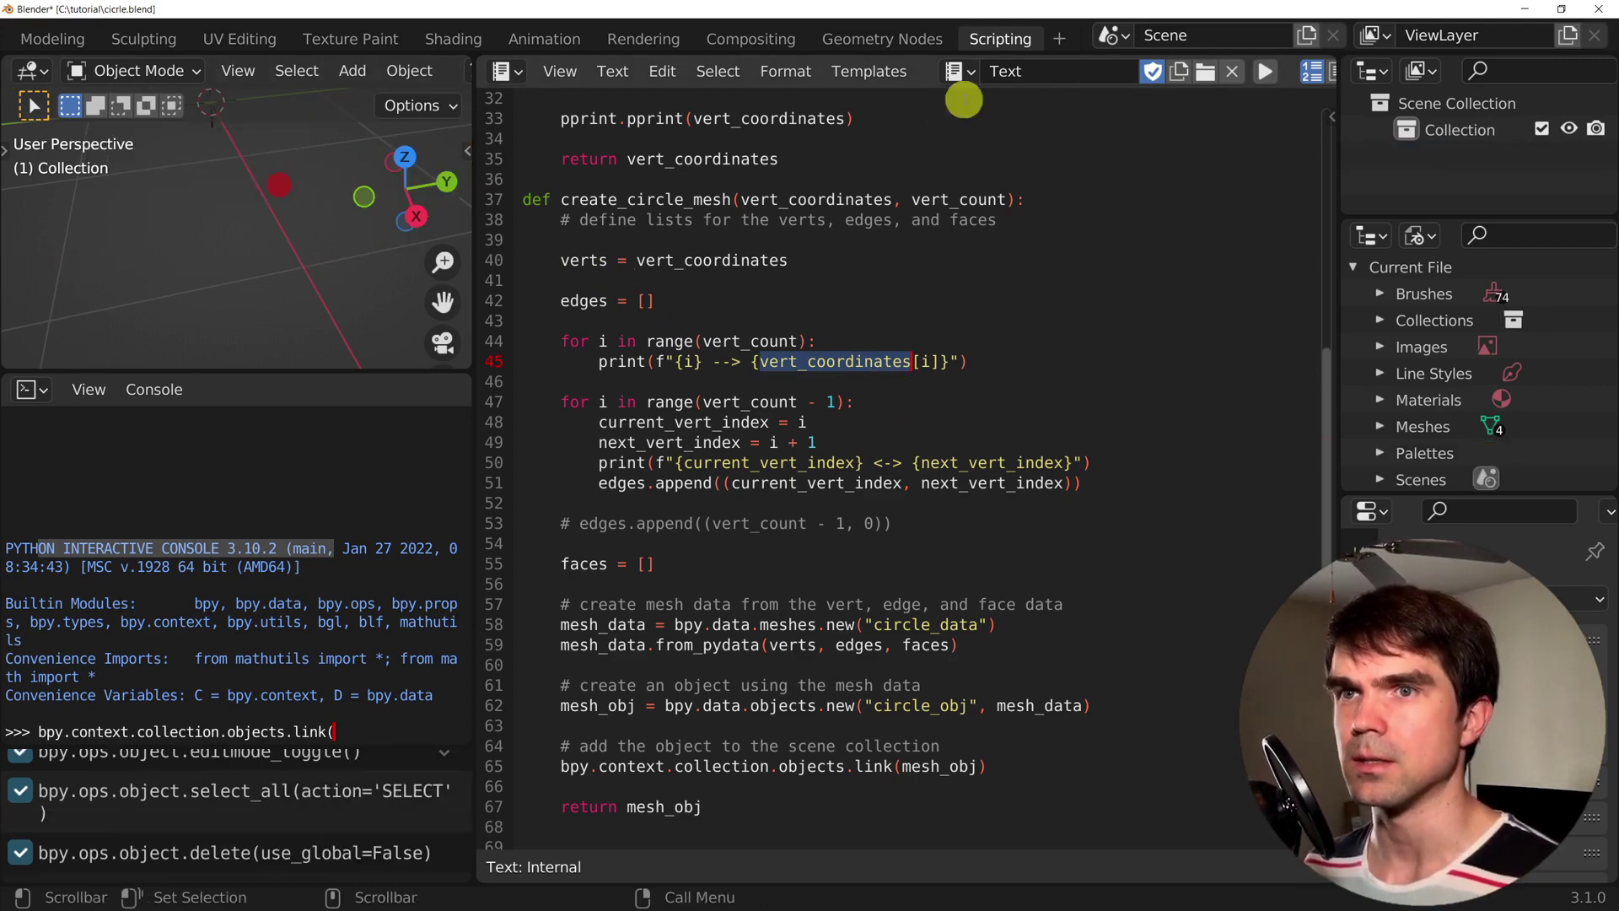
{"action": "left_click", "coordinate": [1265, 71]}
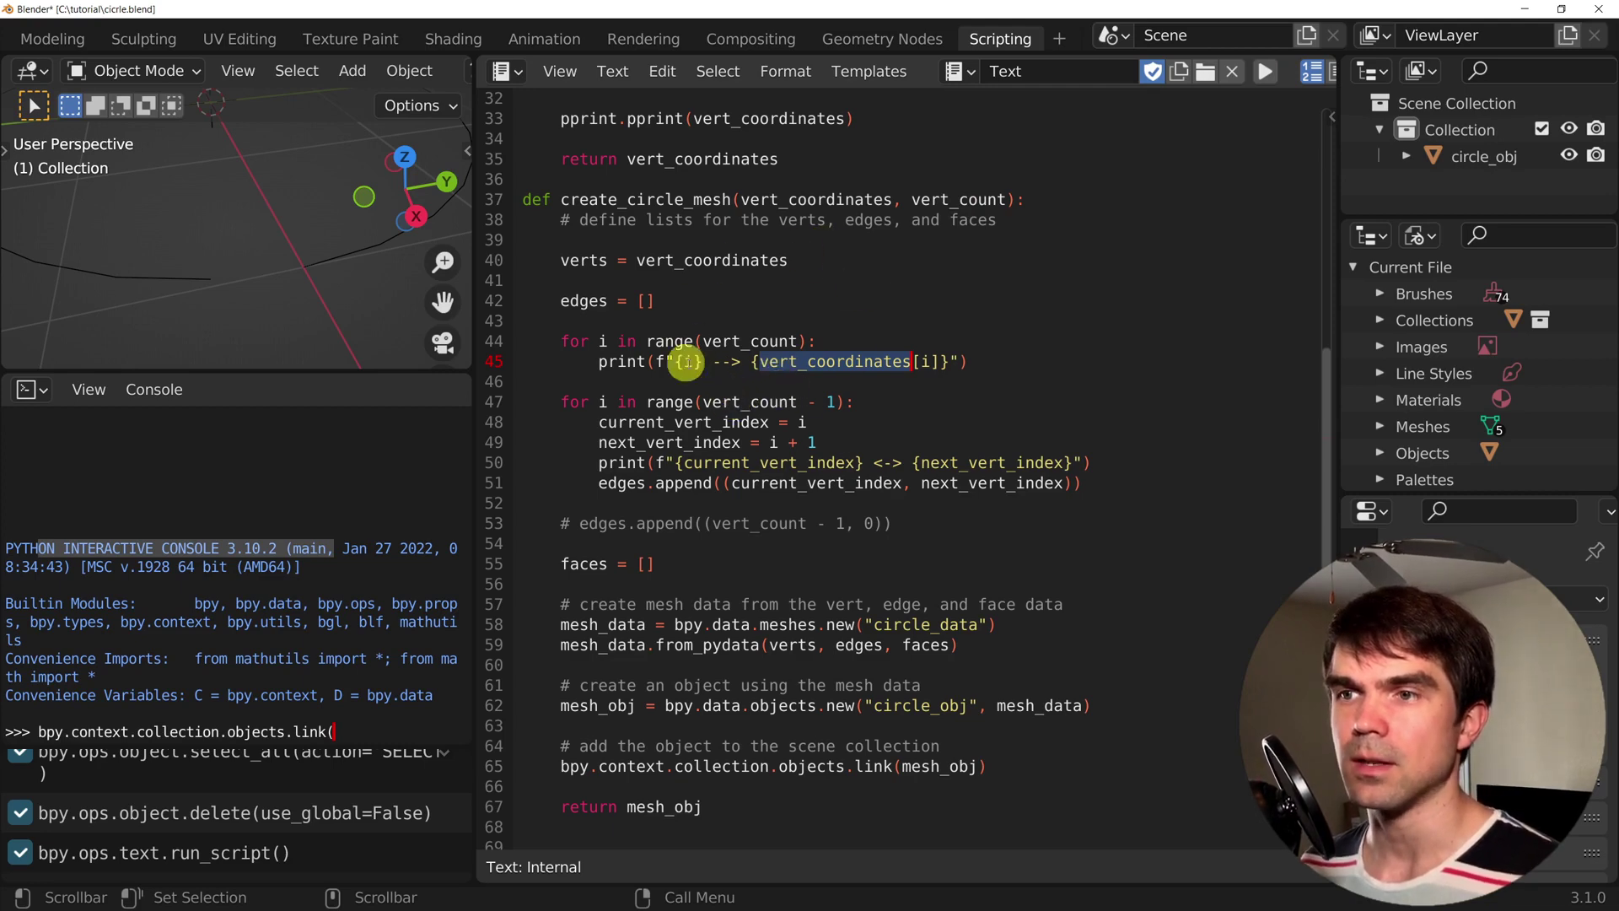
Show the system console and review the printed vertex coordinates and edge pairs
{"action": "scroll", "coordinate": [223, 42], "scroll_direction": "up", "scroll_amount": 3}
{"action": "scroll", "coordinate": [271, 42], "scroll_direction": "up", "scroll_amount": 3}
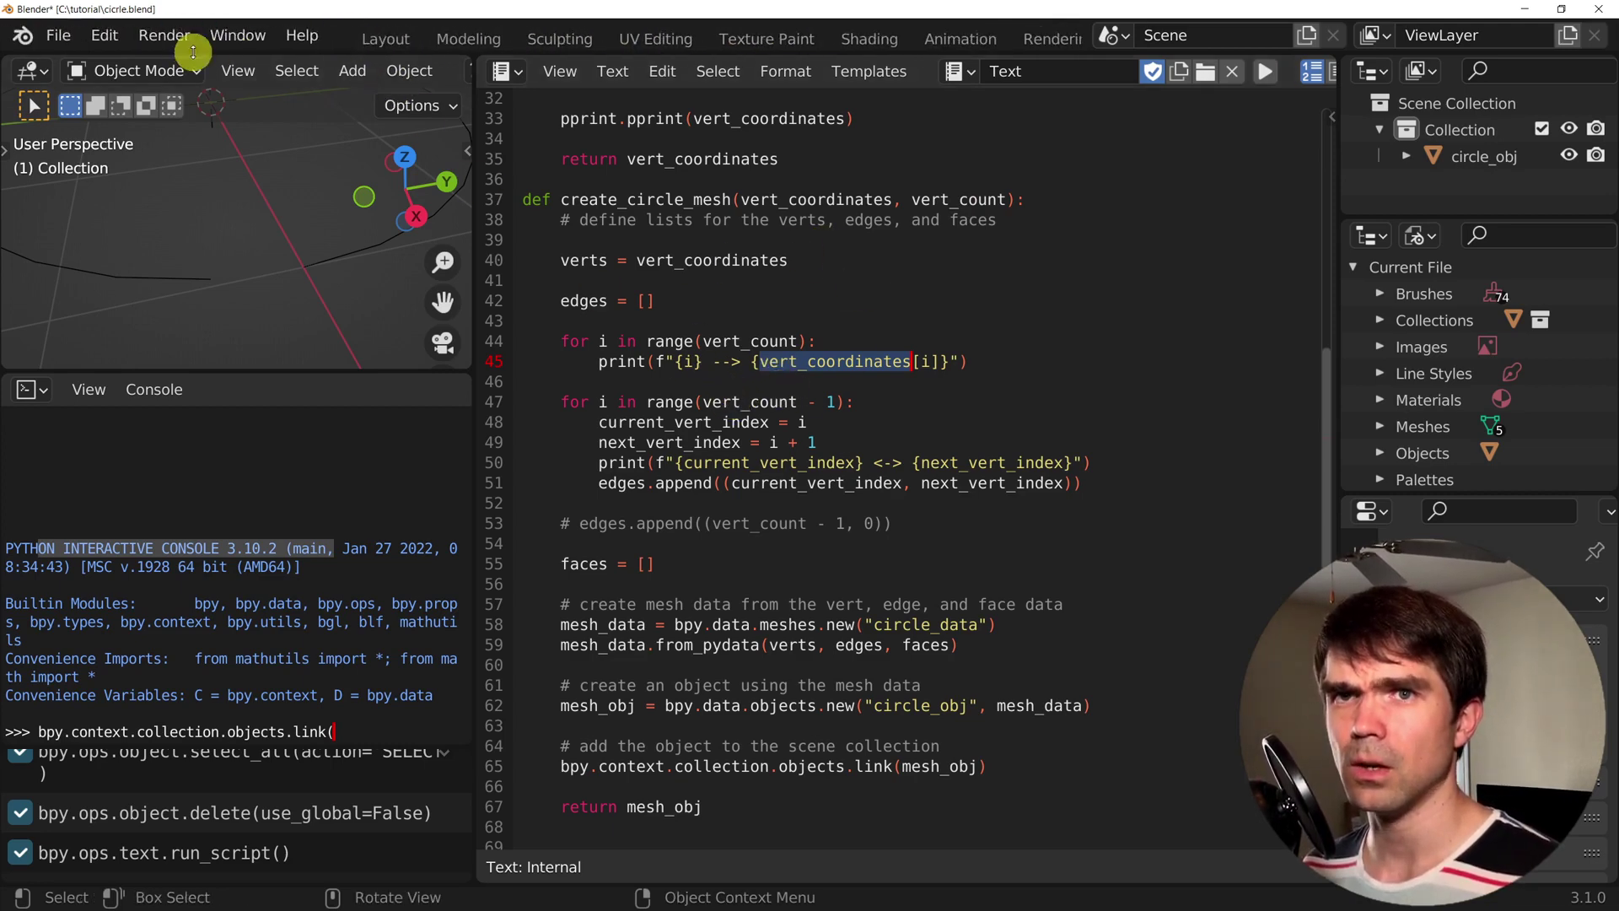
{"action": "left_click", "coordinate": [245, 40]}
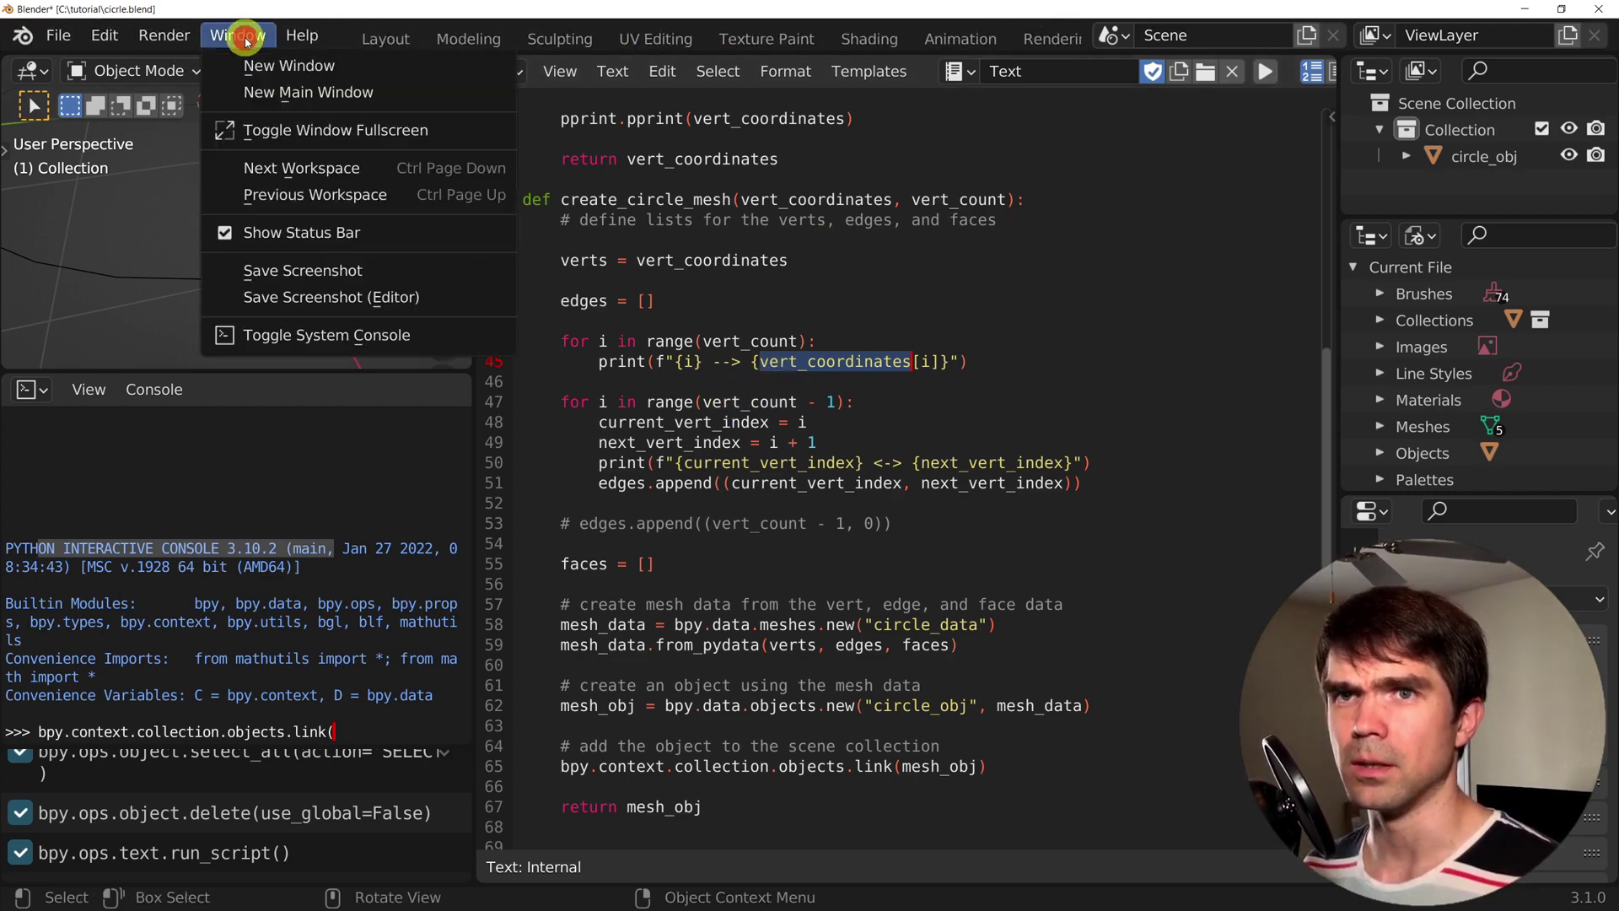
{"action": "left_click", "coordinate": [313, 339]}
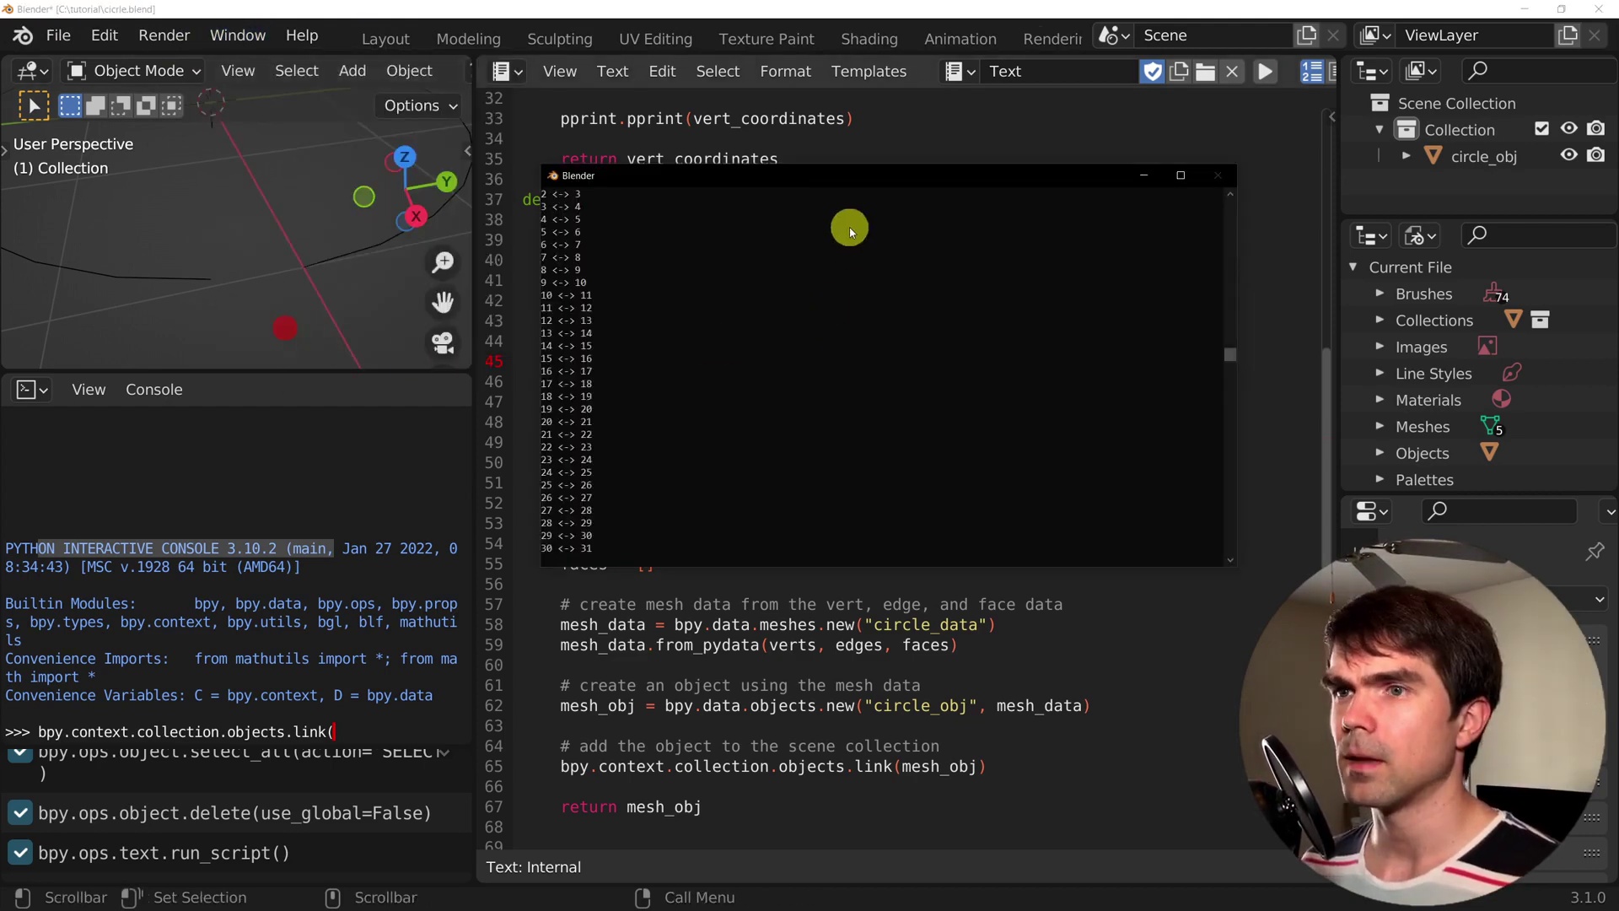
{"action": "scroll", "coordinate": [745, 439], "scroll_direction": "up", "scroll_amount": 2}
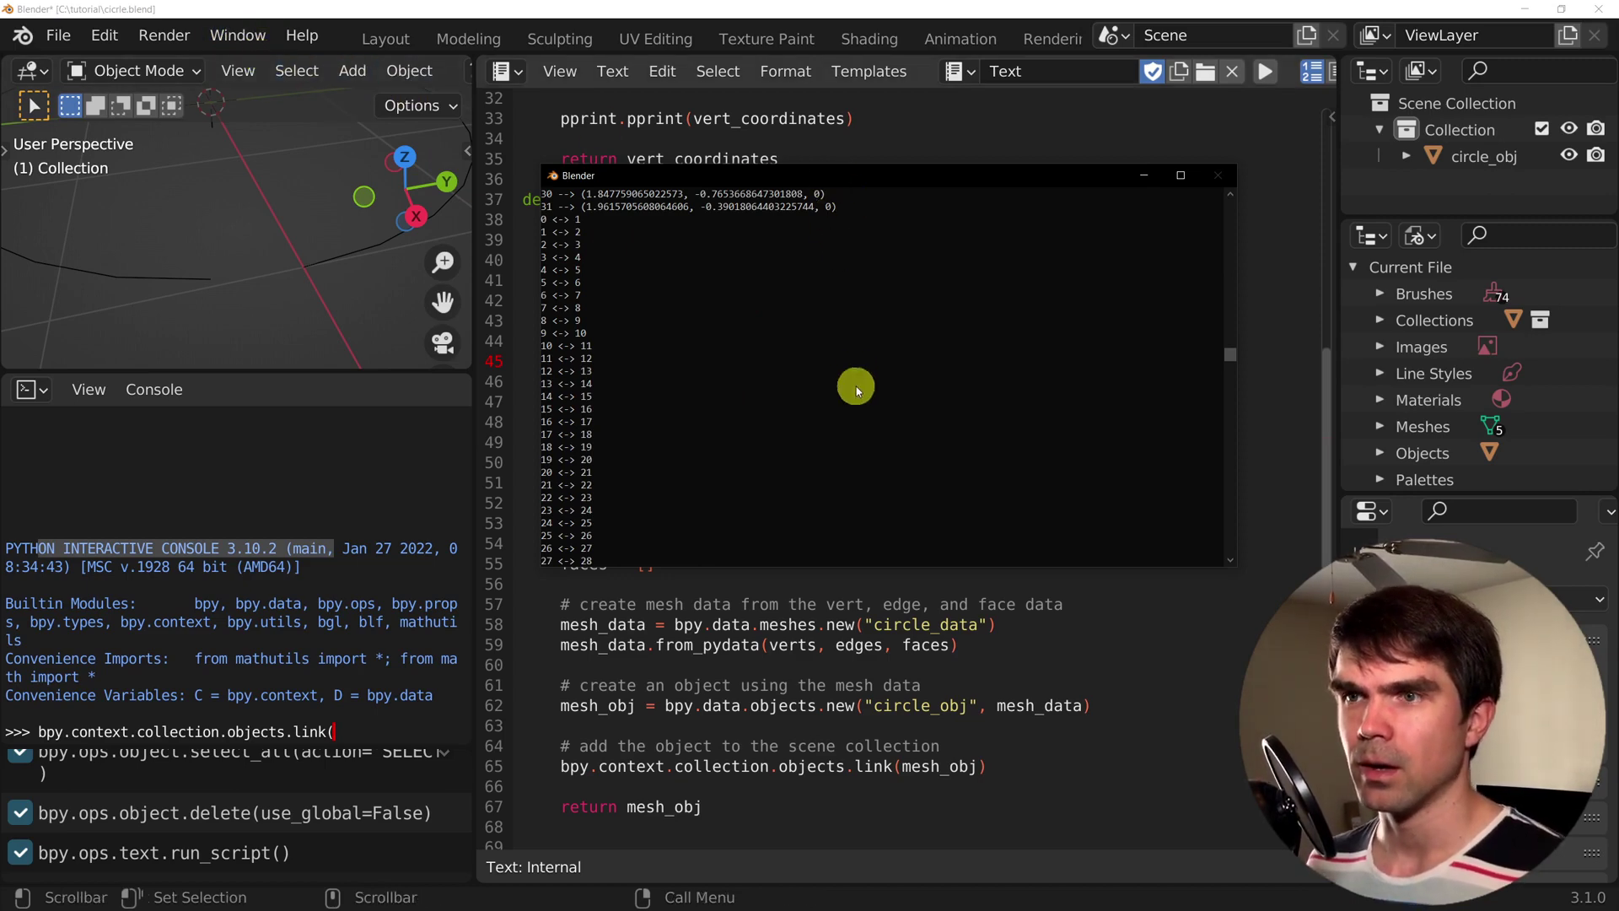
{"action": "scroll", "coordinate": [856, 386], "scroll_direction": "up", "scroll_amount": 1}
{"action": "scroll", "coordinate": [856, 386], "scroll_direction": "up", "scroll_amount": 2}
{"action": "scroll", "coordinate": [857, 387], "scroll_direction": "up", "scroll_amount": 3}
{"action": "scroll", "coordinate": [855, 381], "scroll_direction": "up", "scroll_amount": 4}
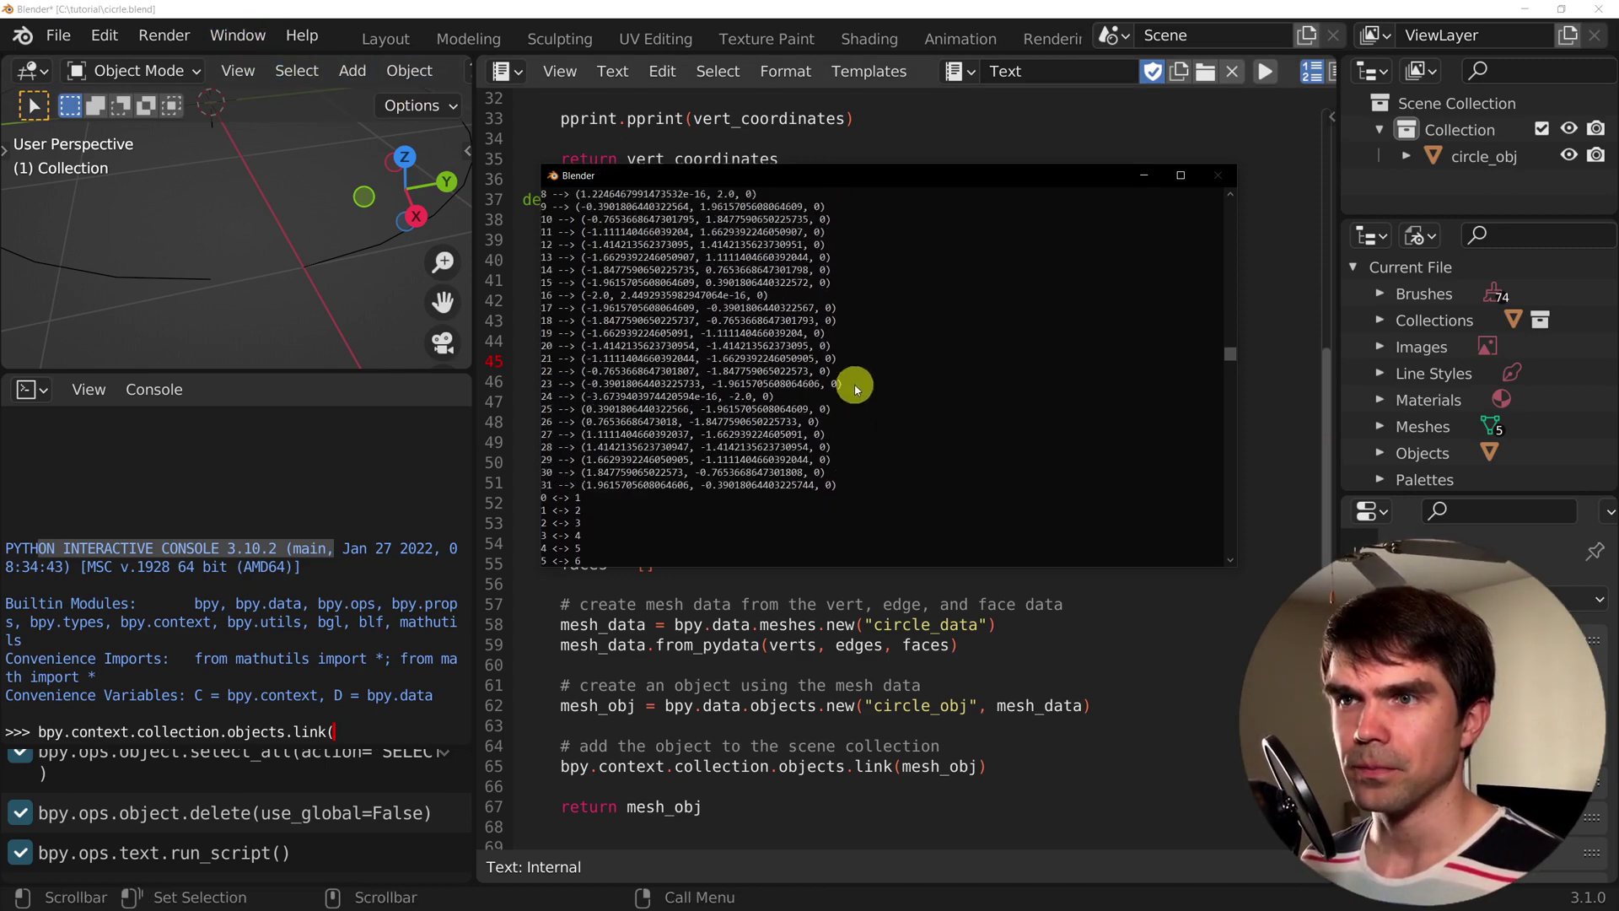
{"action": "left_click_drag", "start_coordinate": [713, 178], "coordinate": [718, 410]}
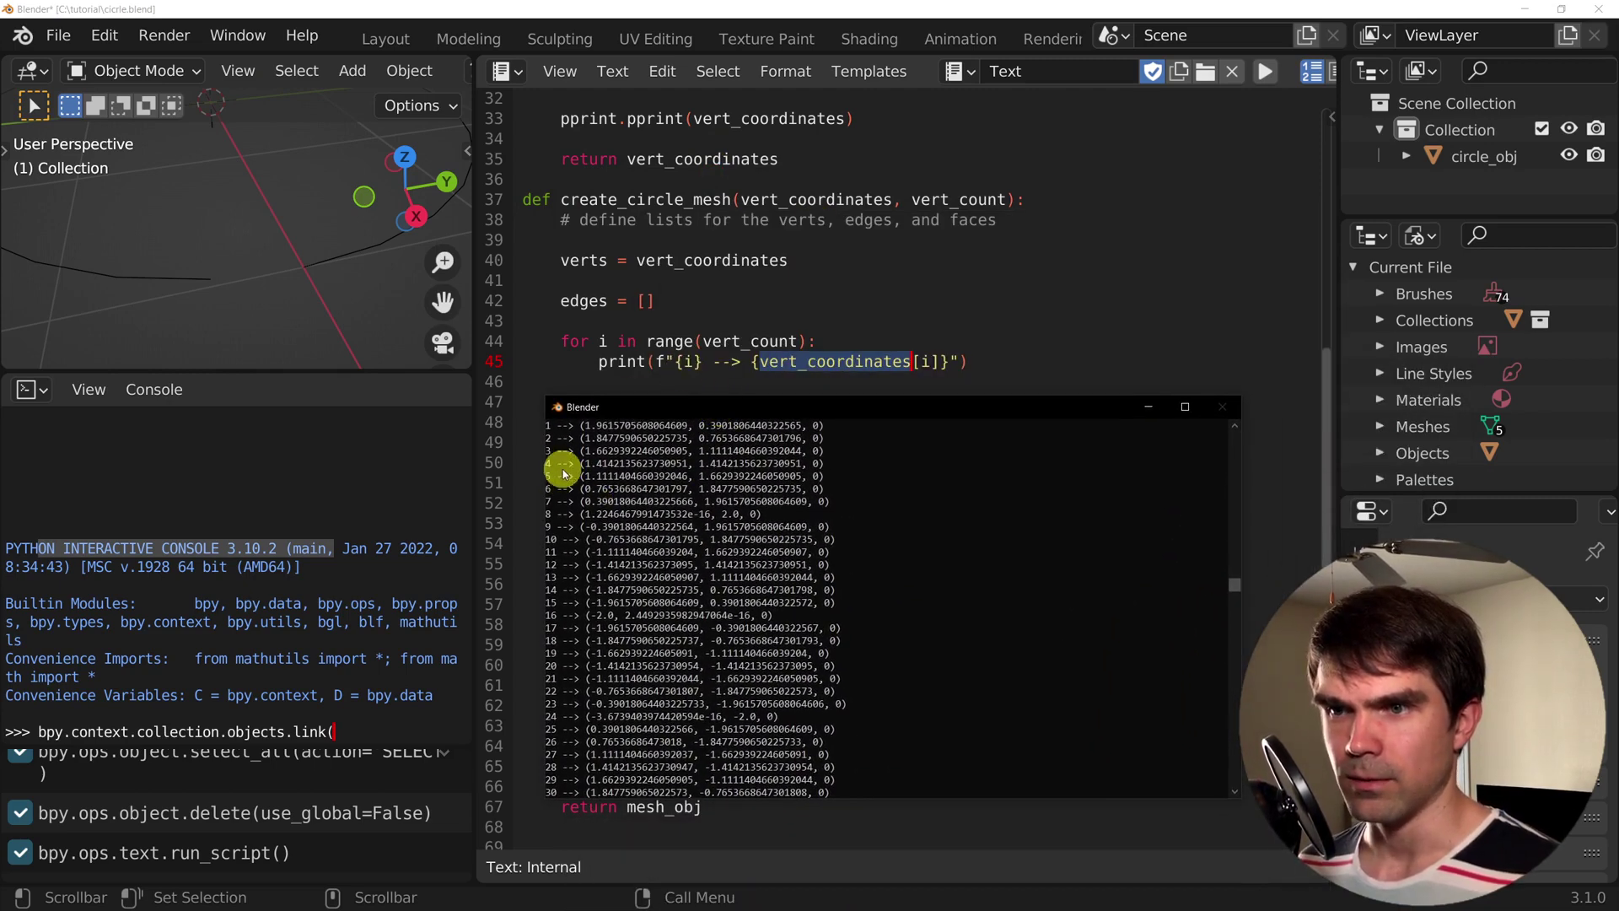
{"action": "scroll", "coordinate": [641, 469], "scroll_direction": "up", "scroll_amount": 1}
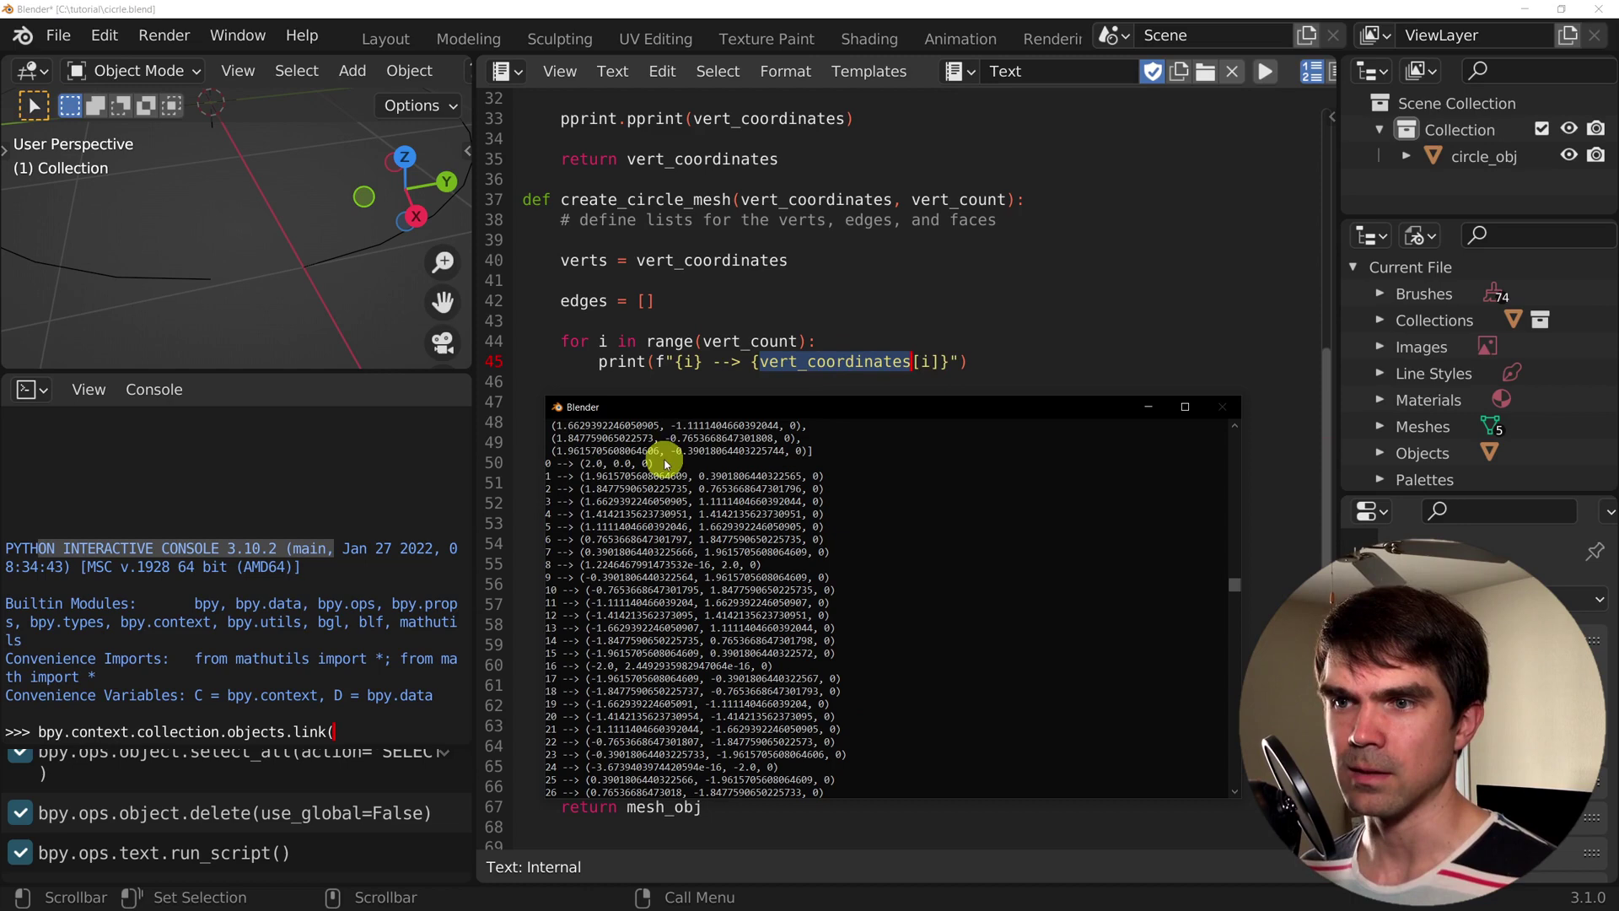
{"action": "scroll", "coordinate": [656, 468], "scroll_direction": "down", "scroll_amount": 2}
{"action": "scroll", "coordinate": [635, 498], "scroll_direction": "down", "scroll_amount": 2}
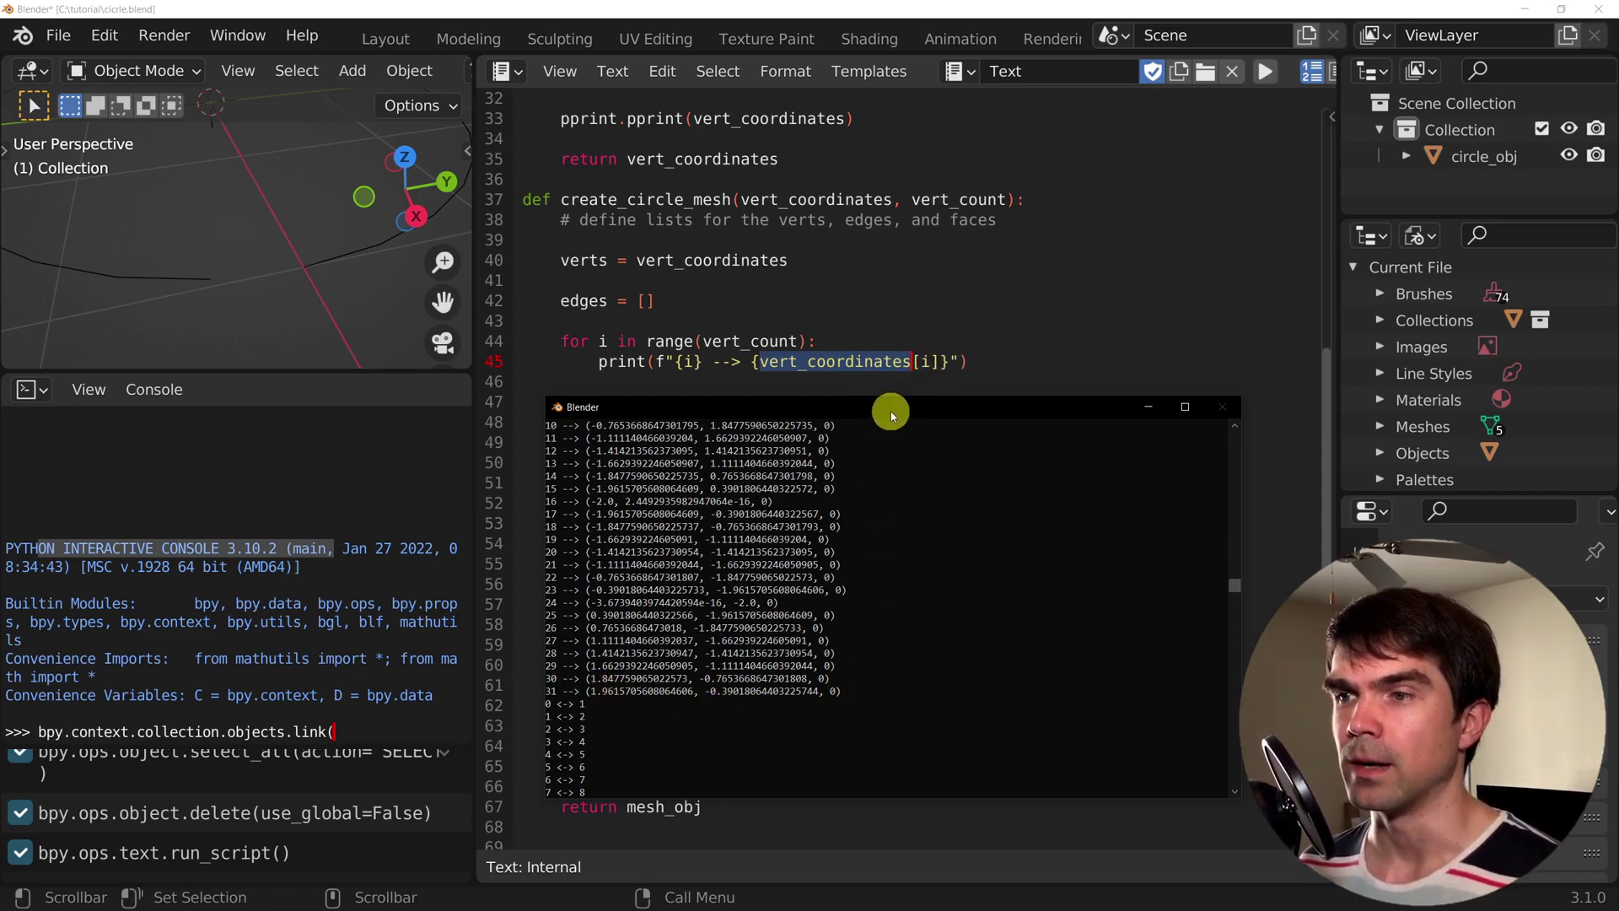
{"action": "mouse_move", "coordinate": [887, 414]}
{"action": "left_mouse_down"}
{"action": "mouse_move", "coordinate": [898, 478]}
{"action": "mouse_move", "coordinate": [862, 547]}
{"action": "left_mouse_up"}
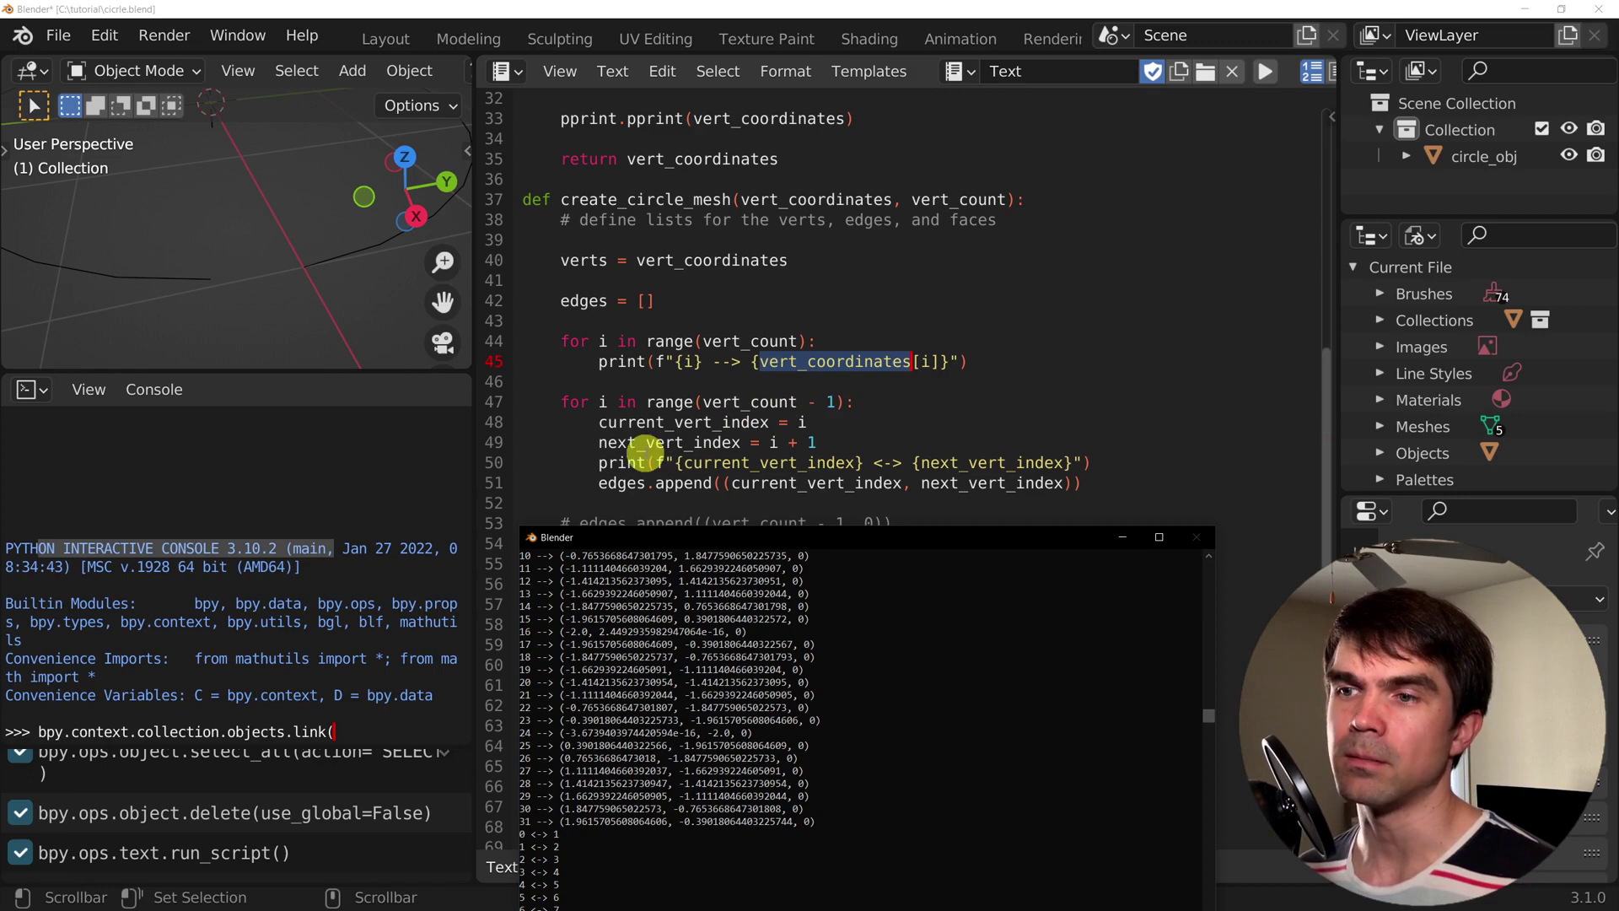
{"action": "left_click_drag", "start_coordinate": [600, 443], "coordinate": [866, 440]}
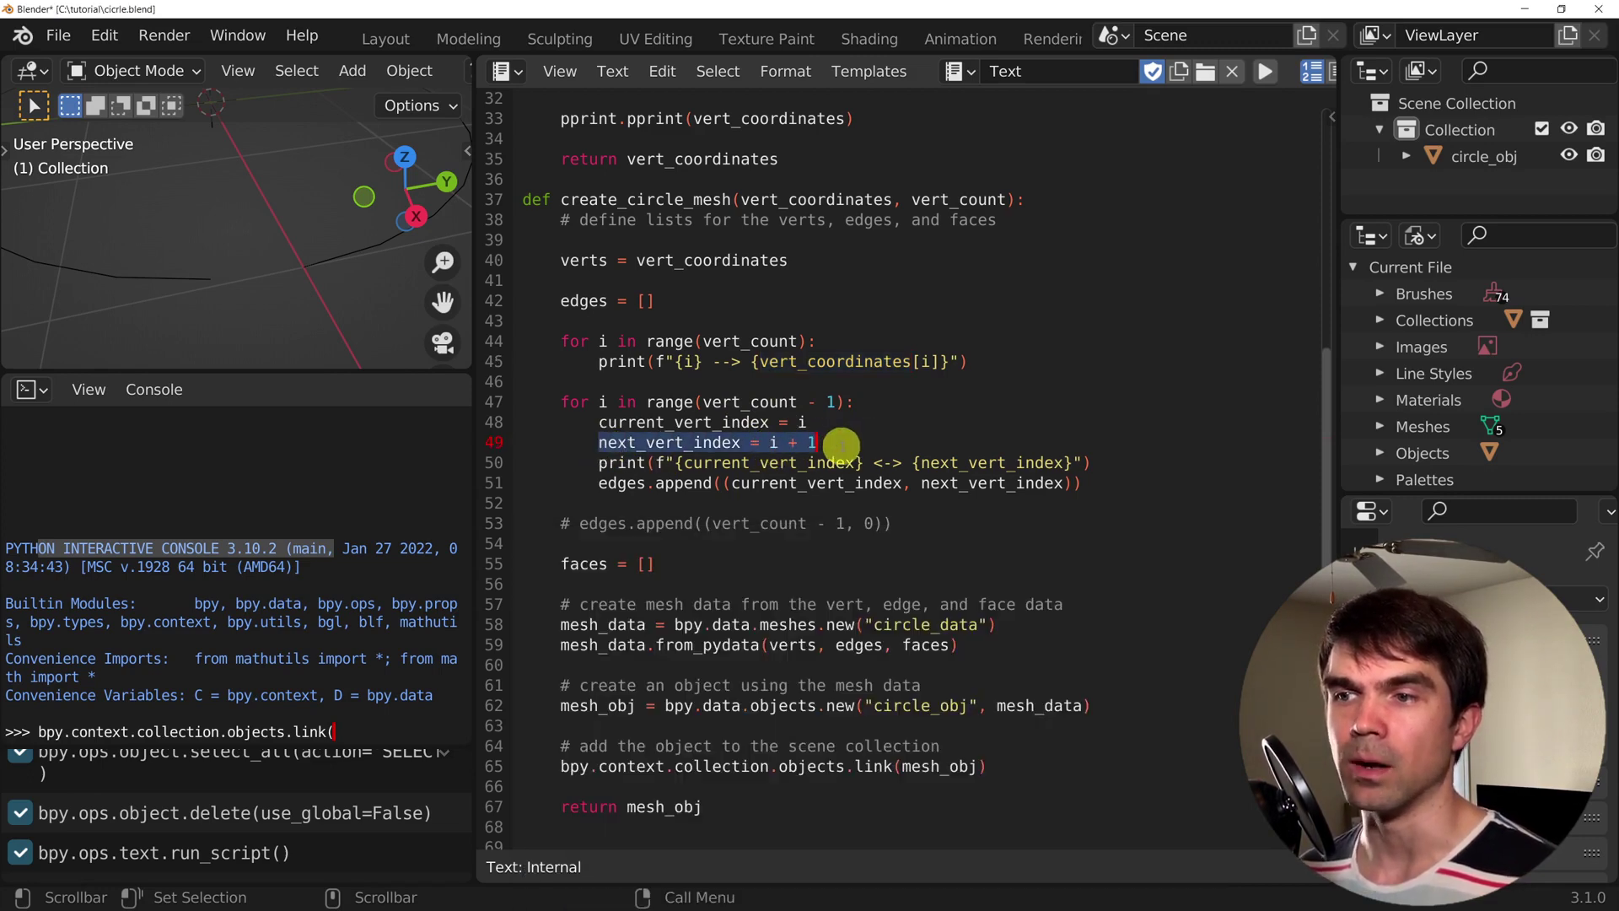
Close the f-string brace on line 45 and paste vert_coordinates[i] on a new line
{"action": "left_click", "coordinate": [773, 443]}
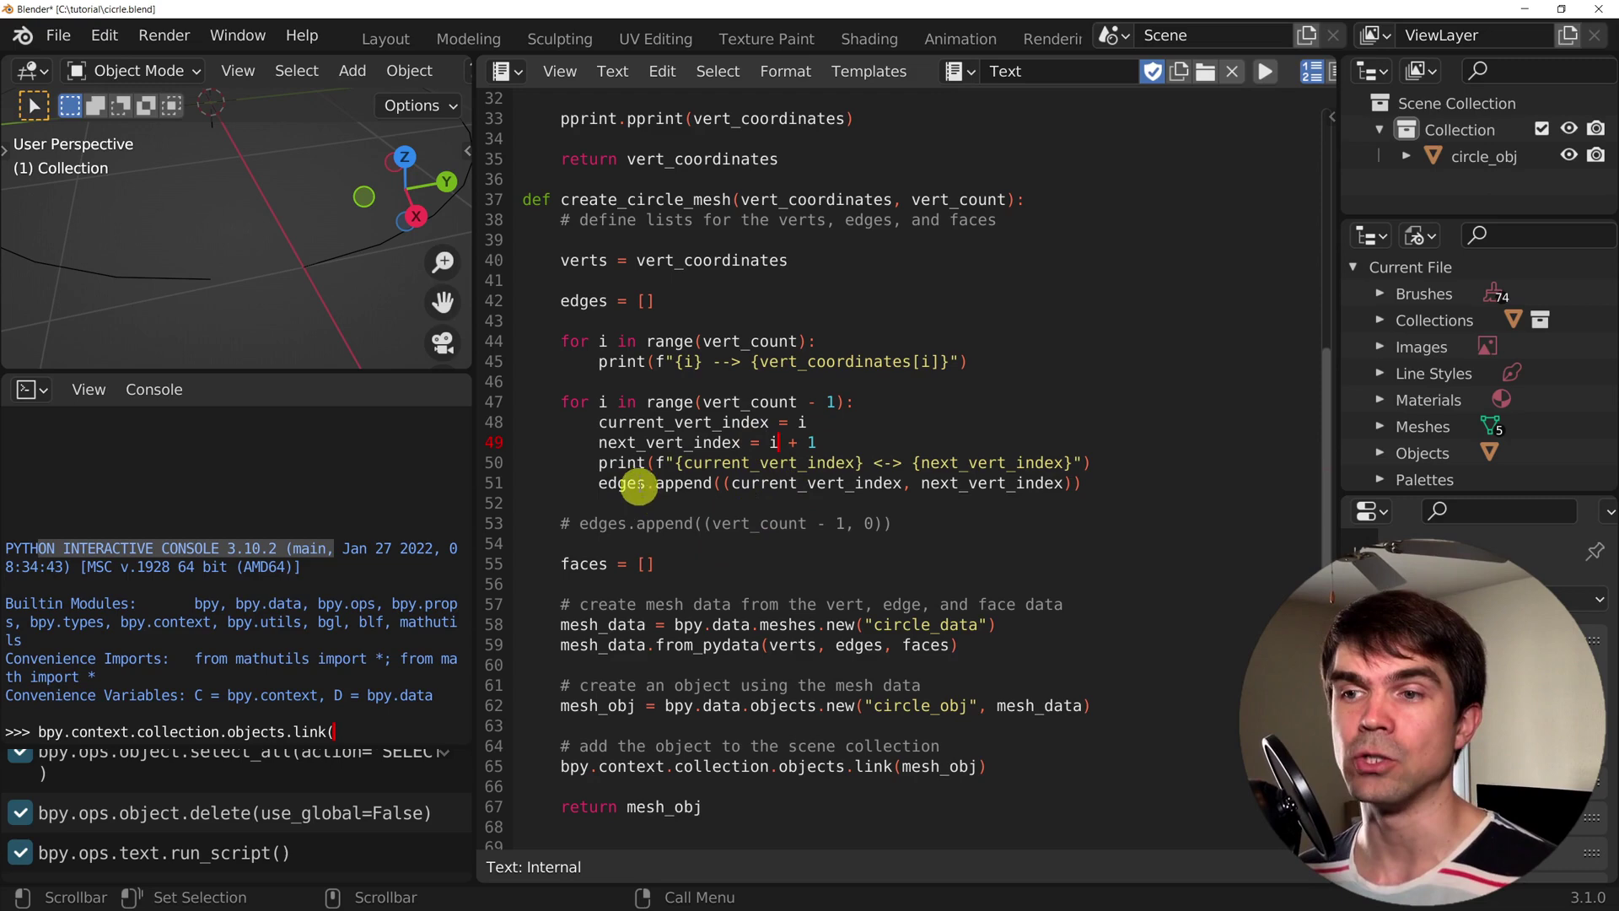
{"action": "left_click_drag", "start_coordinate": [638, 261], "coordinate": [812, 264]}
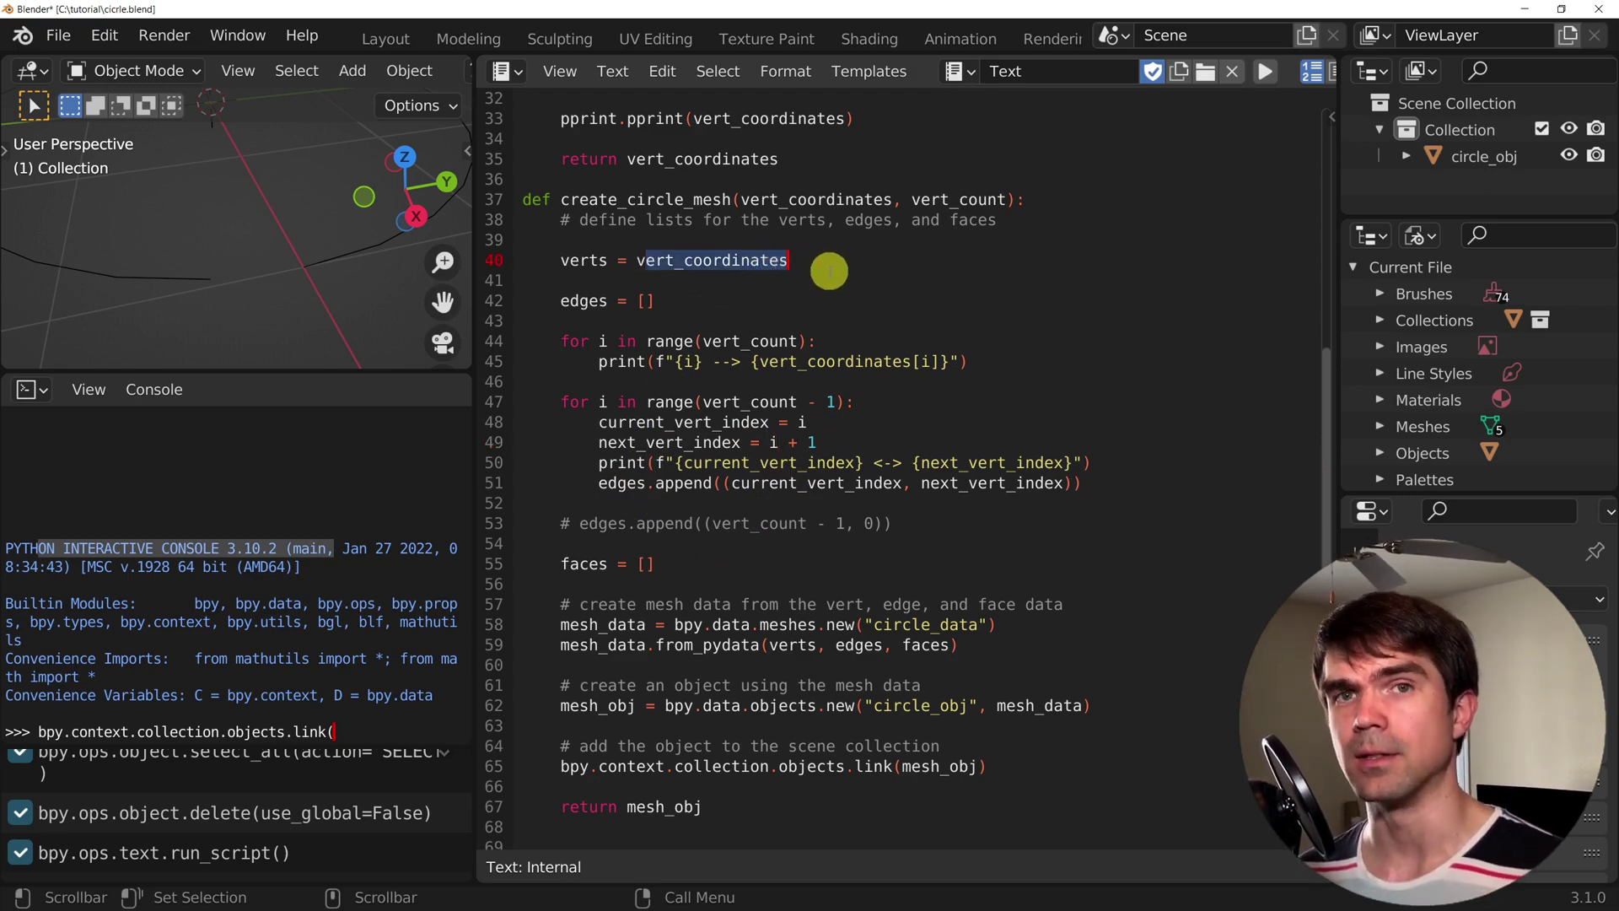
{"action": "left_click", "coordinate": [933, 360]}
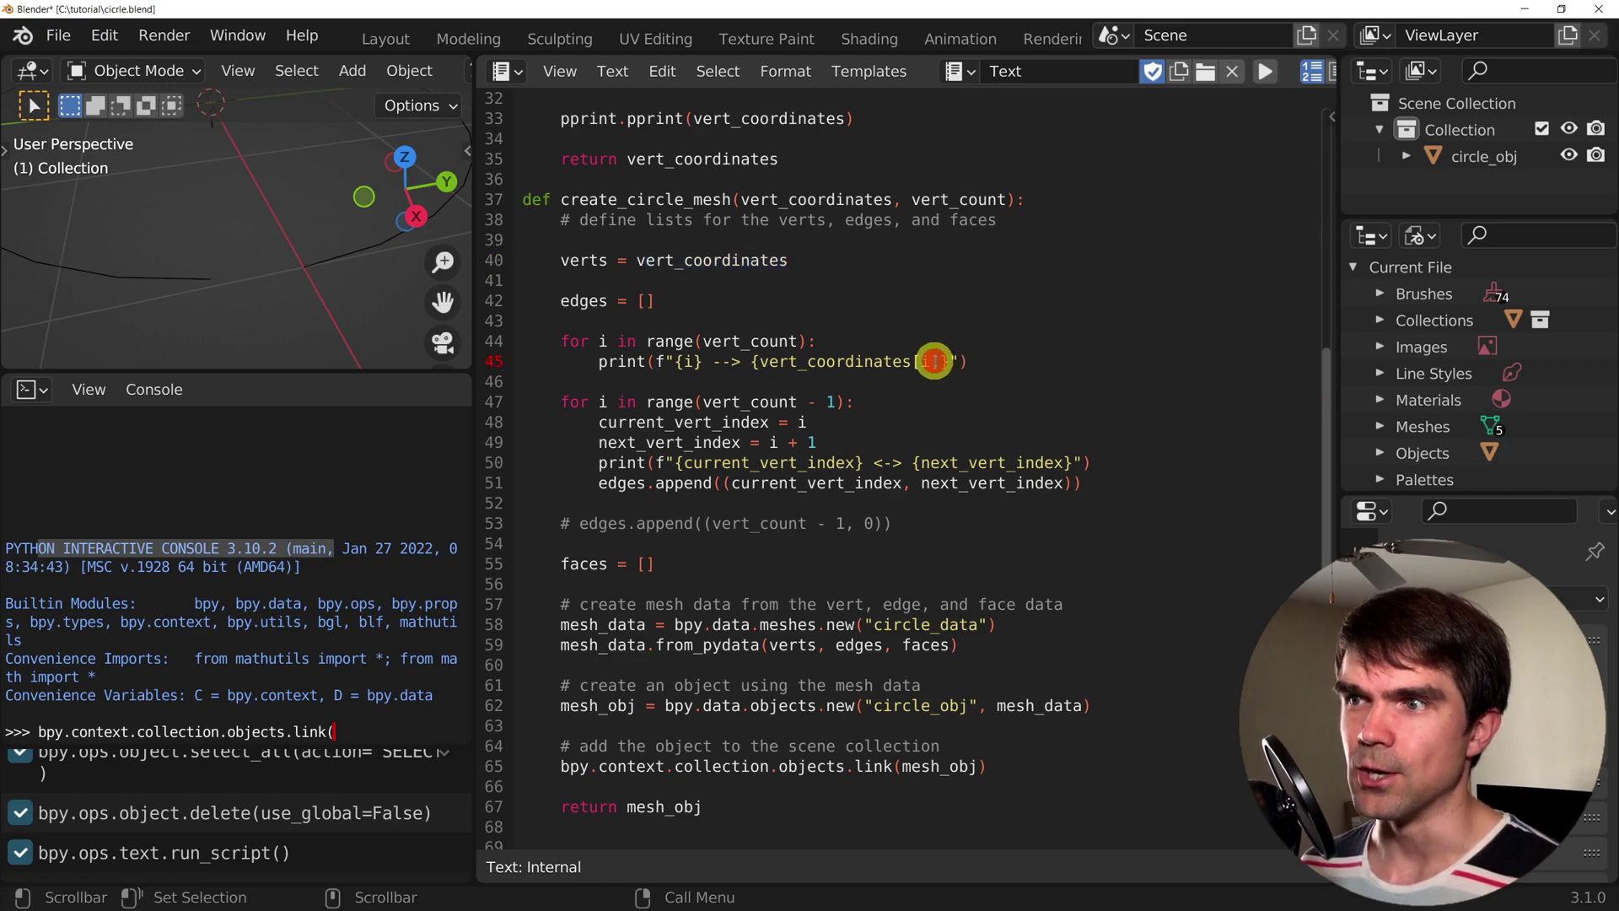
{"action": "left_click_drag", "start_coordinate": [936, 360], "coordinate": [751, 361]}
{"action": "key", "text": "ctrl+c"}
{"action": "left_click", "coordinate": [947, 361]}
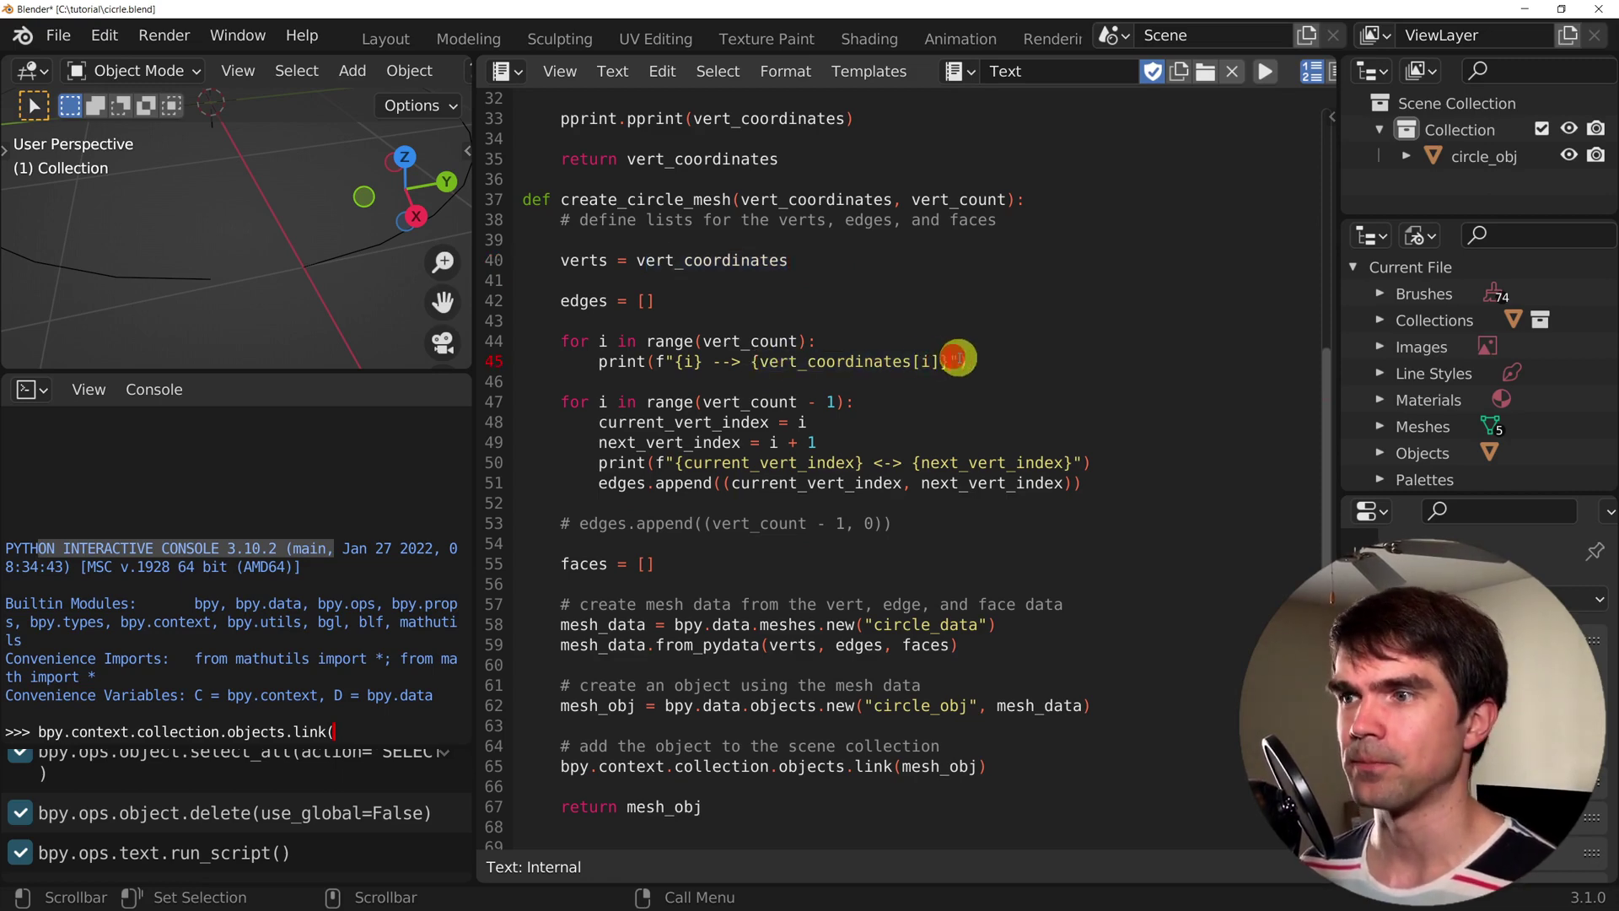
{"action": "type", "text": "}"}
{"action": "key", "text": "Return"}
{"action": "key", "text": "ctrl+v"}
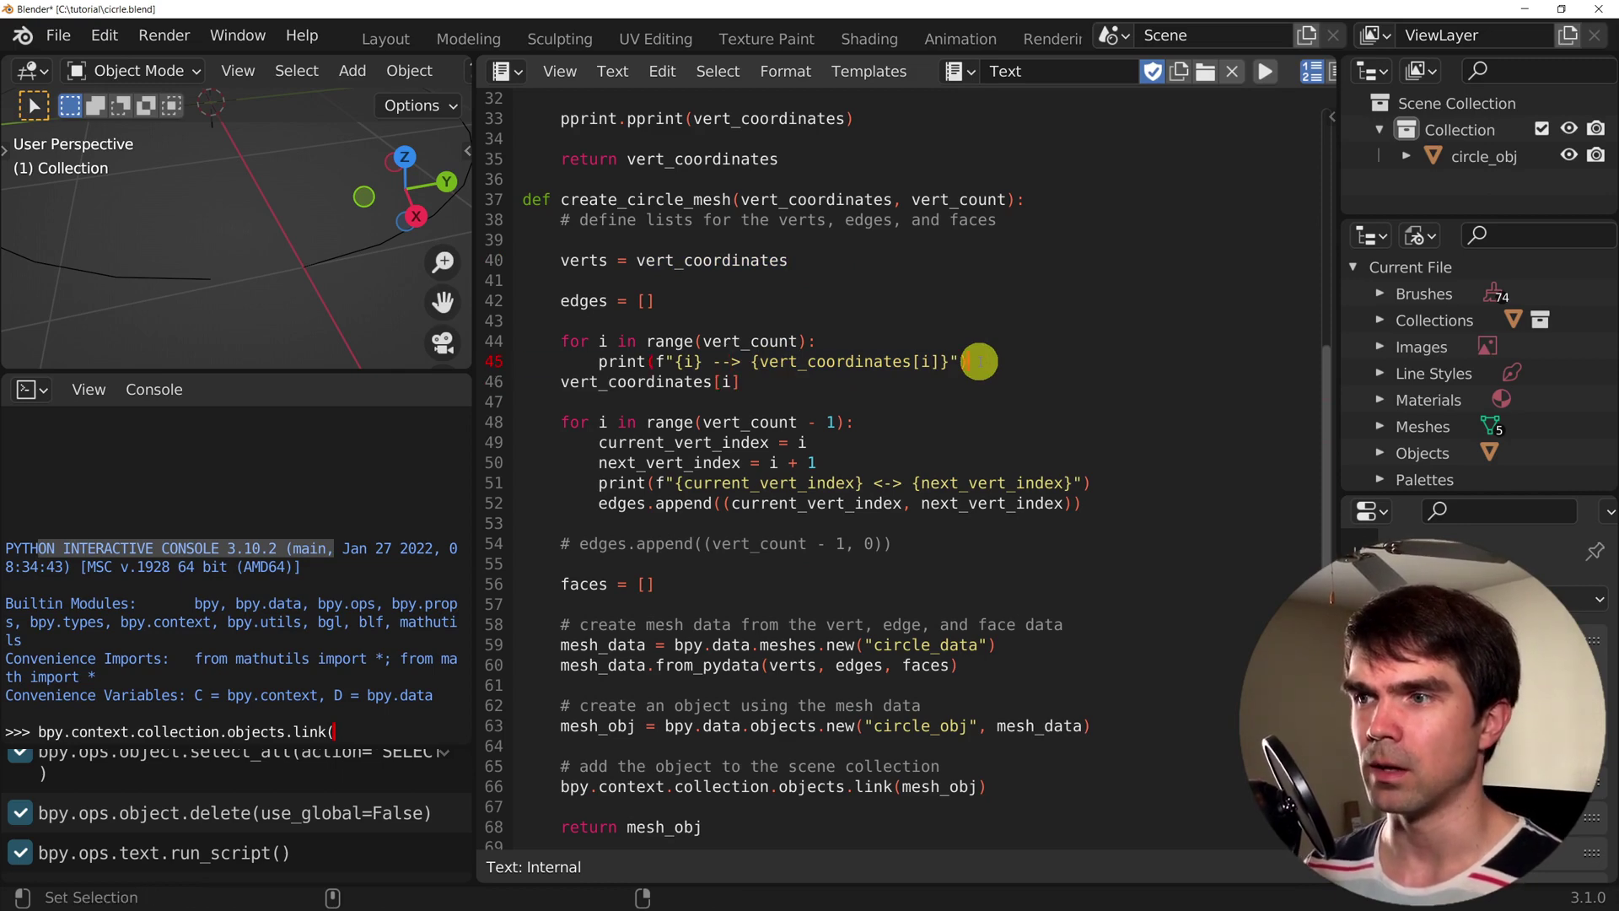
Replace that line with a copy of the print statement, moved out below the loop
{"action": "triple_click", "coordinate": [979, 361]}
{"action": "key", "text": "ctrl+c"}
{"action": "key", "text": "Down"}
{"action": "key", "text": "shift+Home"}
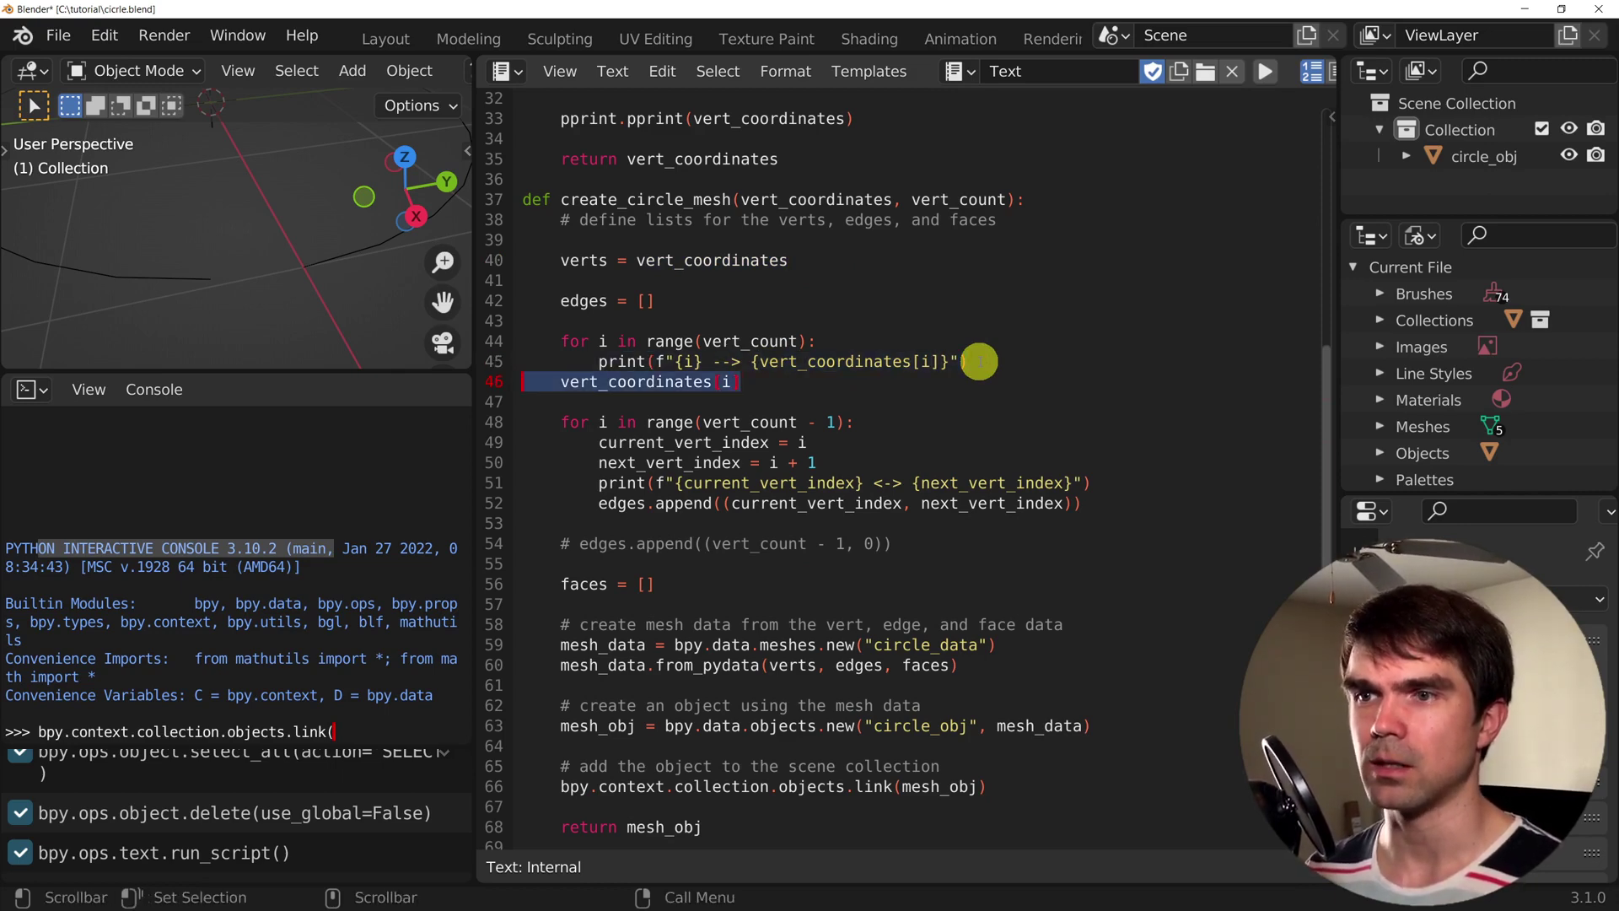
{"action": "key", "text": "BackSpace"}
{"action": "key", "text": "ctrl+v"}
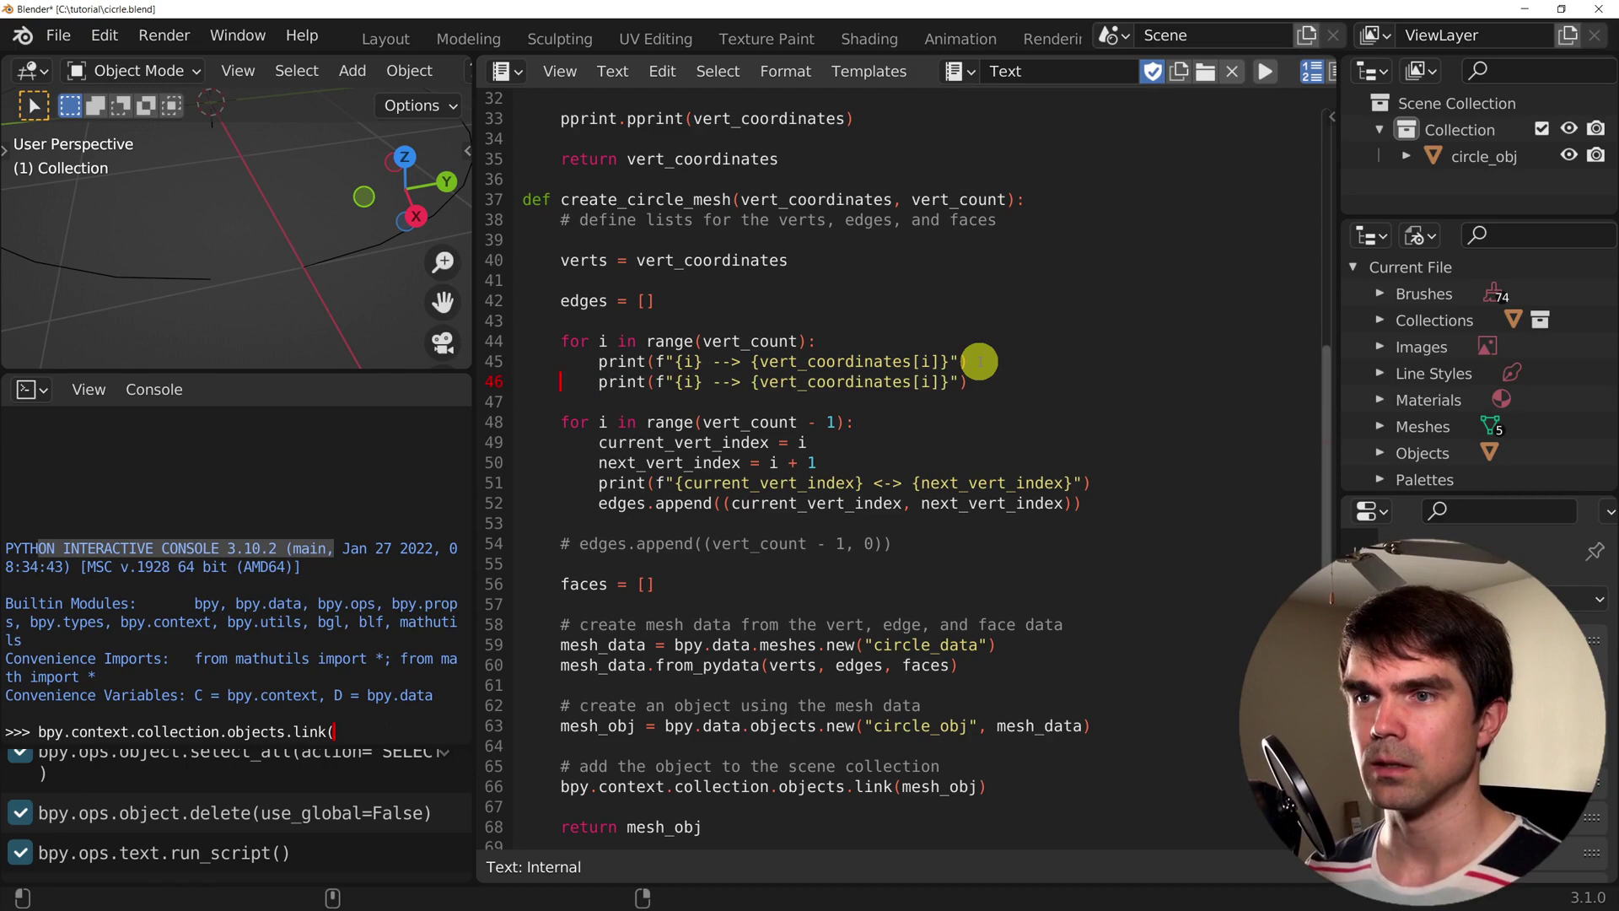
{"action": "key", "text": "shift+Tab"}
{"action": "key", "text": "Return"}
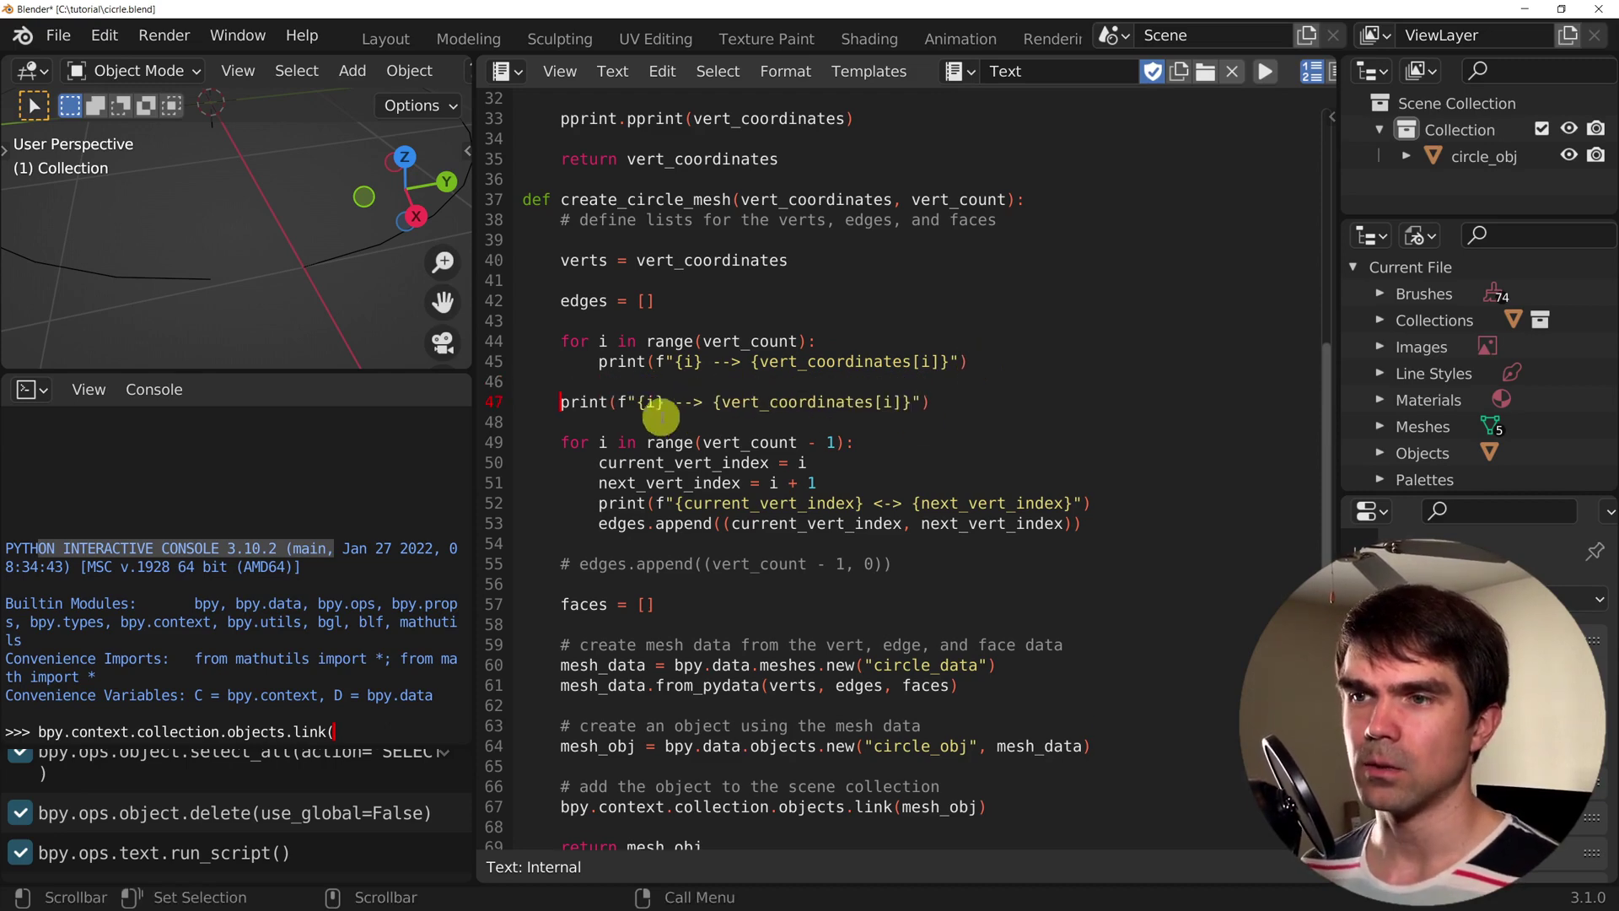
{"action": "left_click", "coordinate": [649, 403]}
{"action": "left_click", "coordinate": [647, 382]}
{"action": "type", "text": "i = 32"}
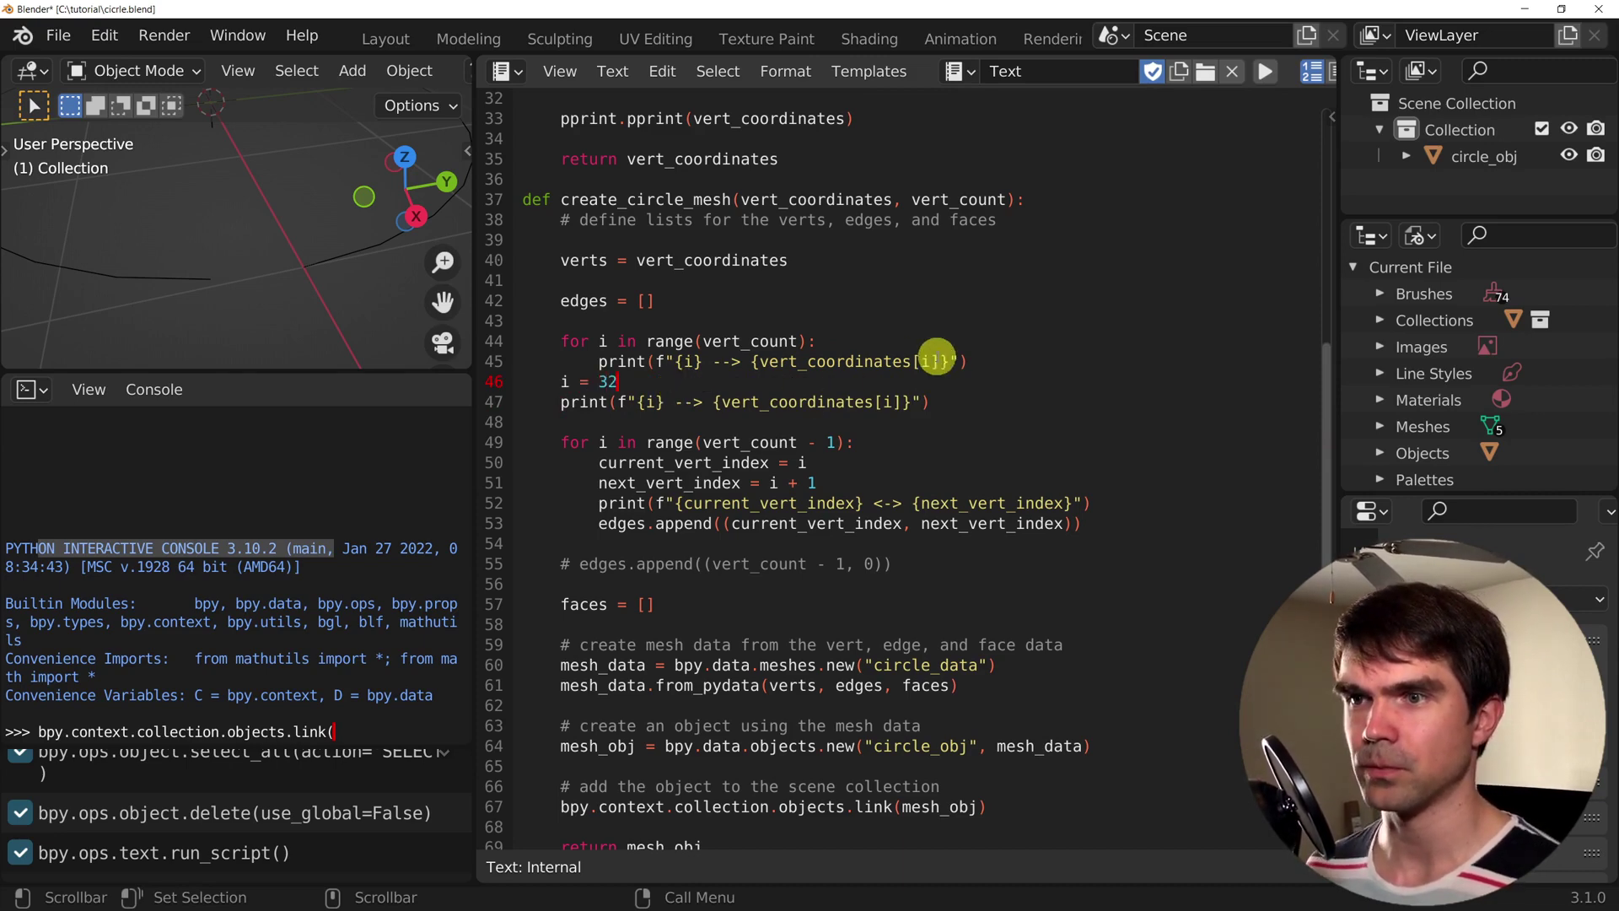
{"action": "left_click", "coordinate": [989, 361]}
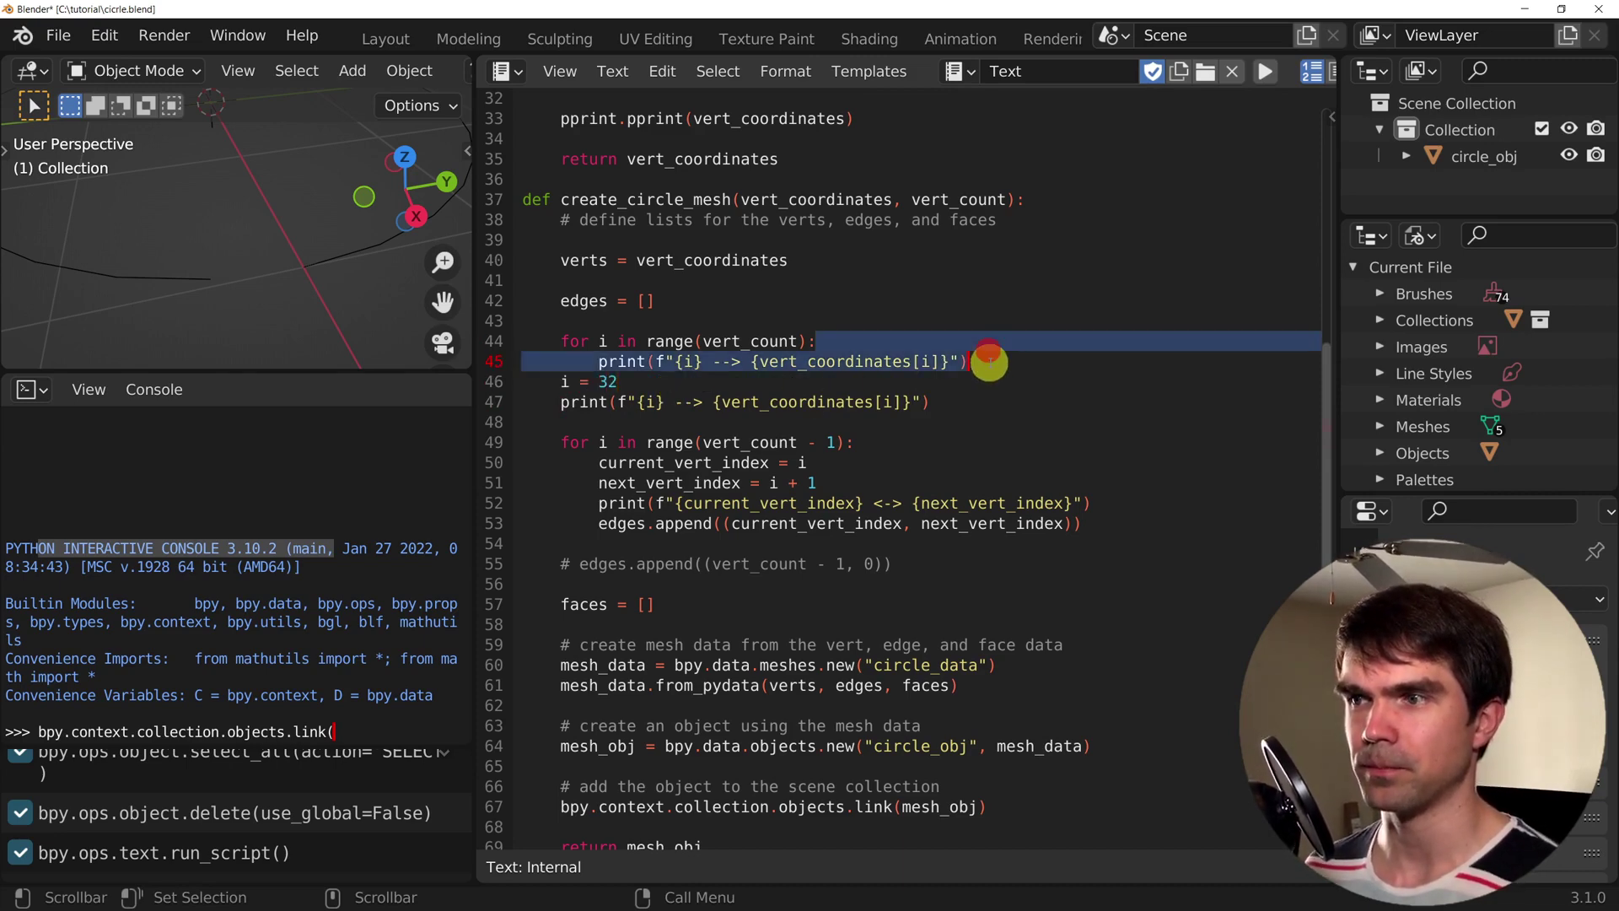
{"action": "key", "text": "Return"}
{"action": "left_click", "coordinate": [962, 431]}
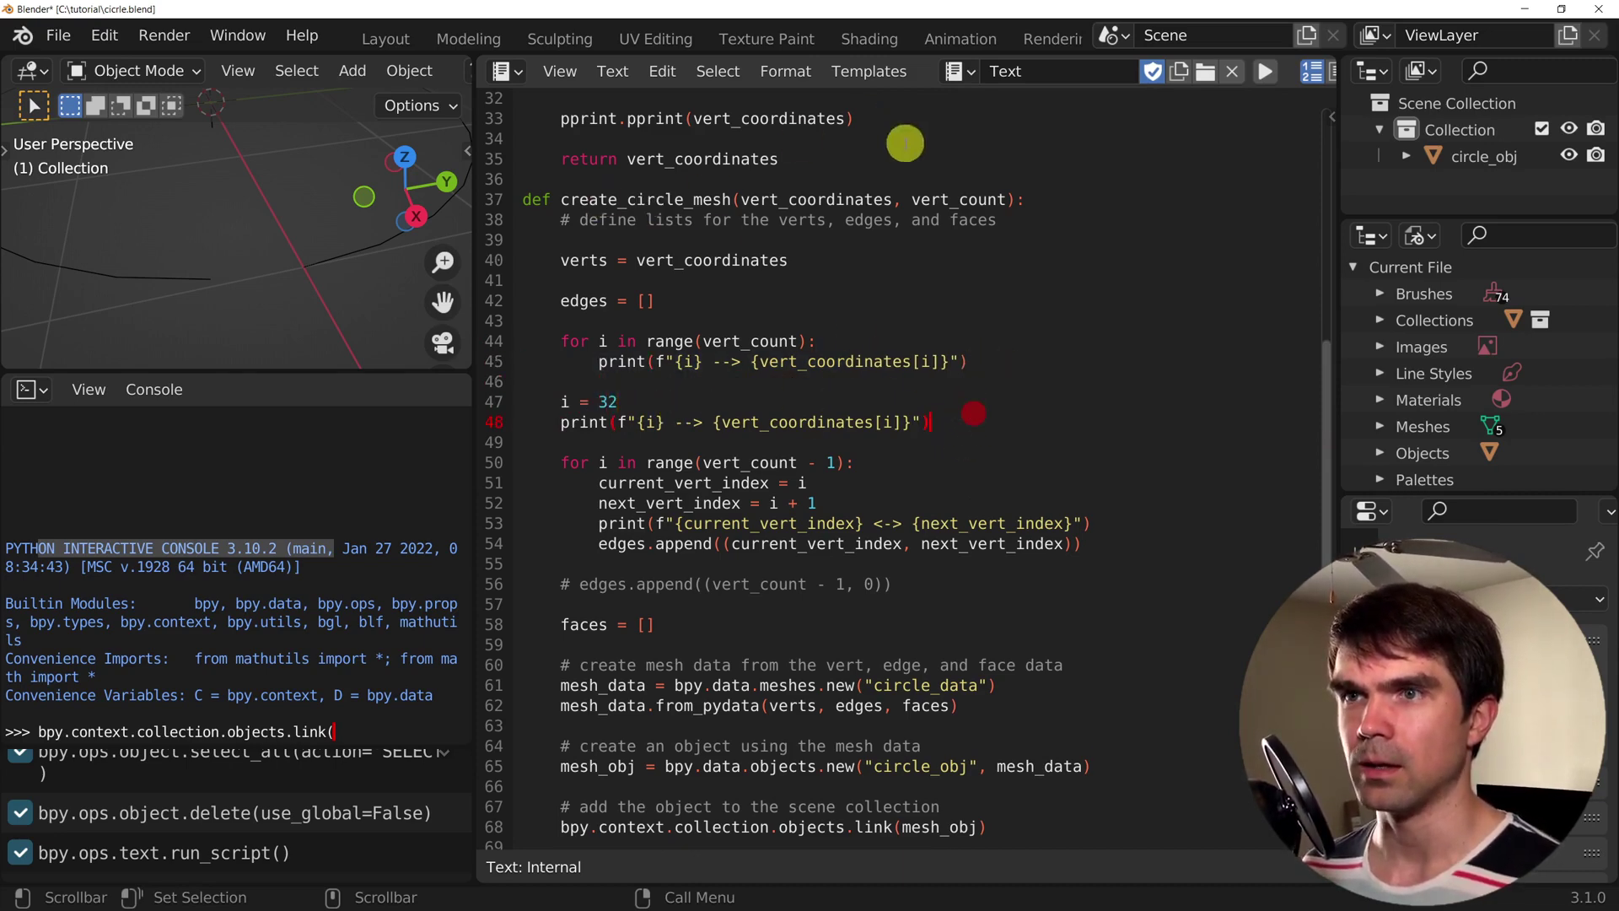
Delete the old circle object and run the script
{"action": "key", "text": "a"}
{"action": "key", "text": "x"}
{"action": "left_click", "coordinate": [312, 180]}
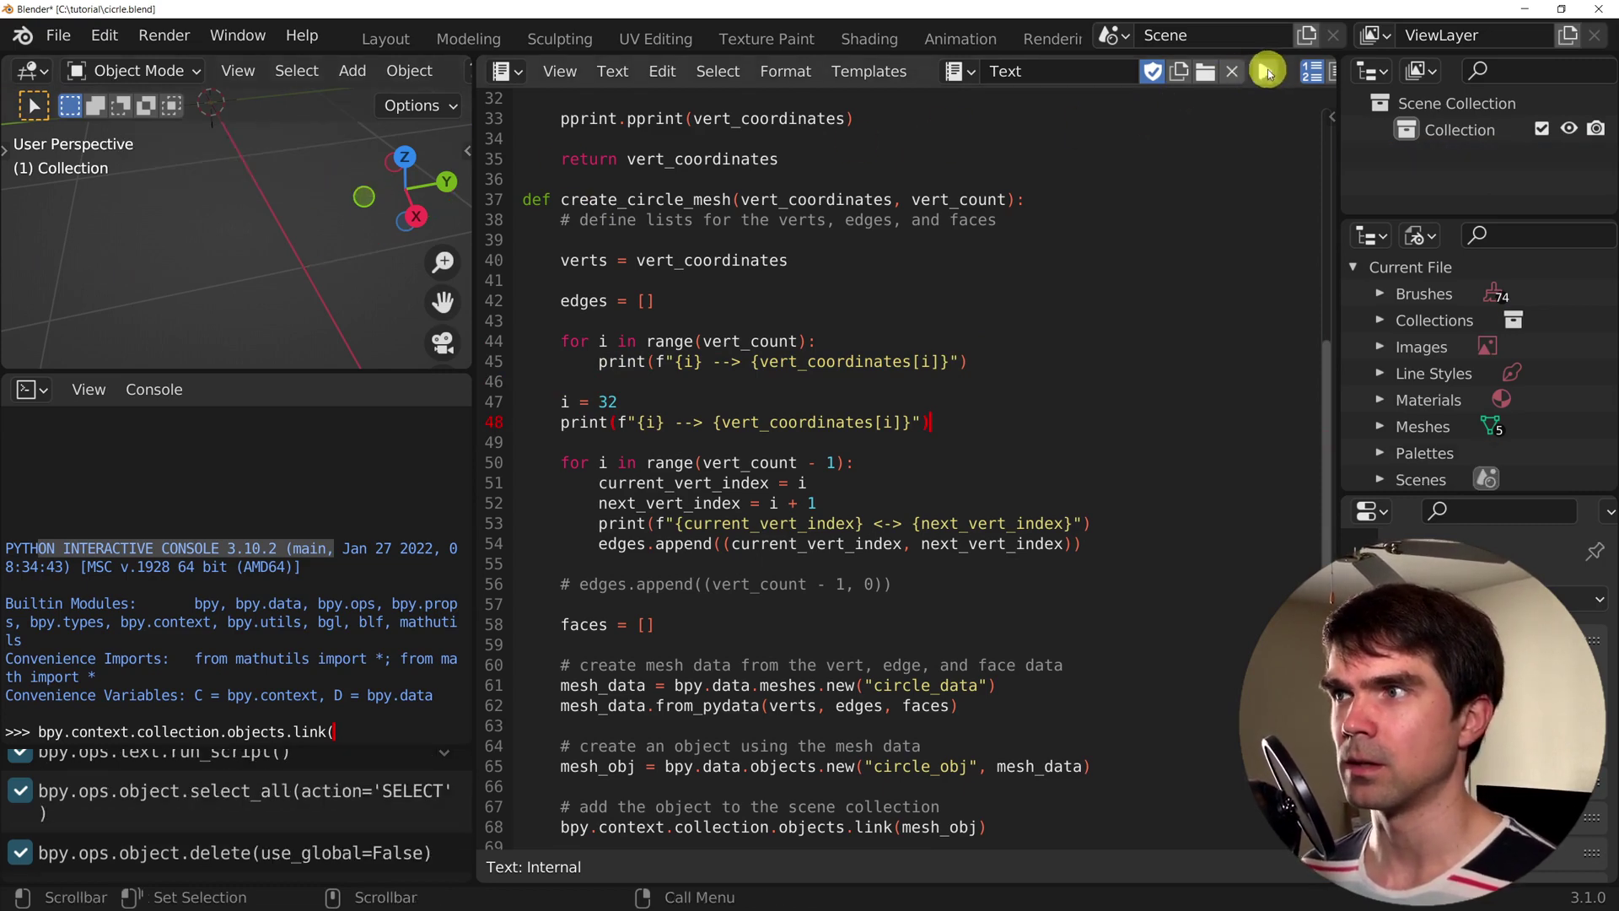
{"action": "left_click", "coordinate": [1265, 71]}
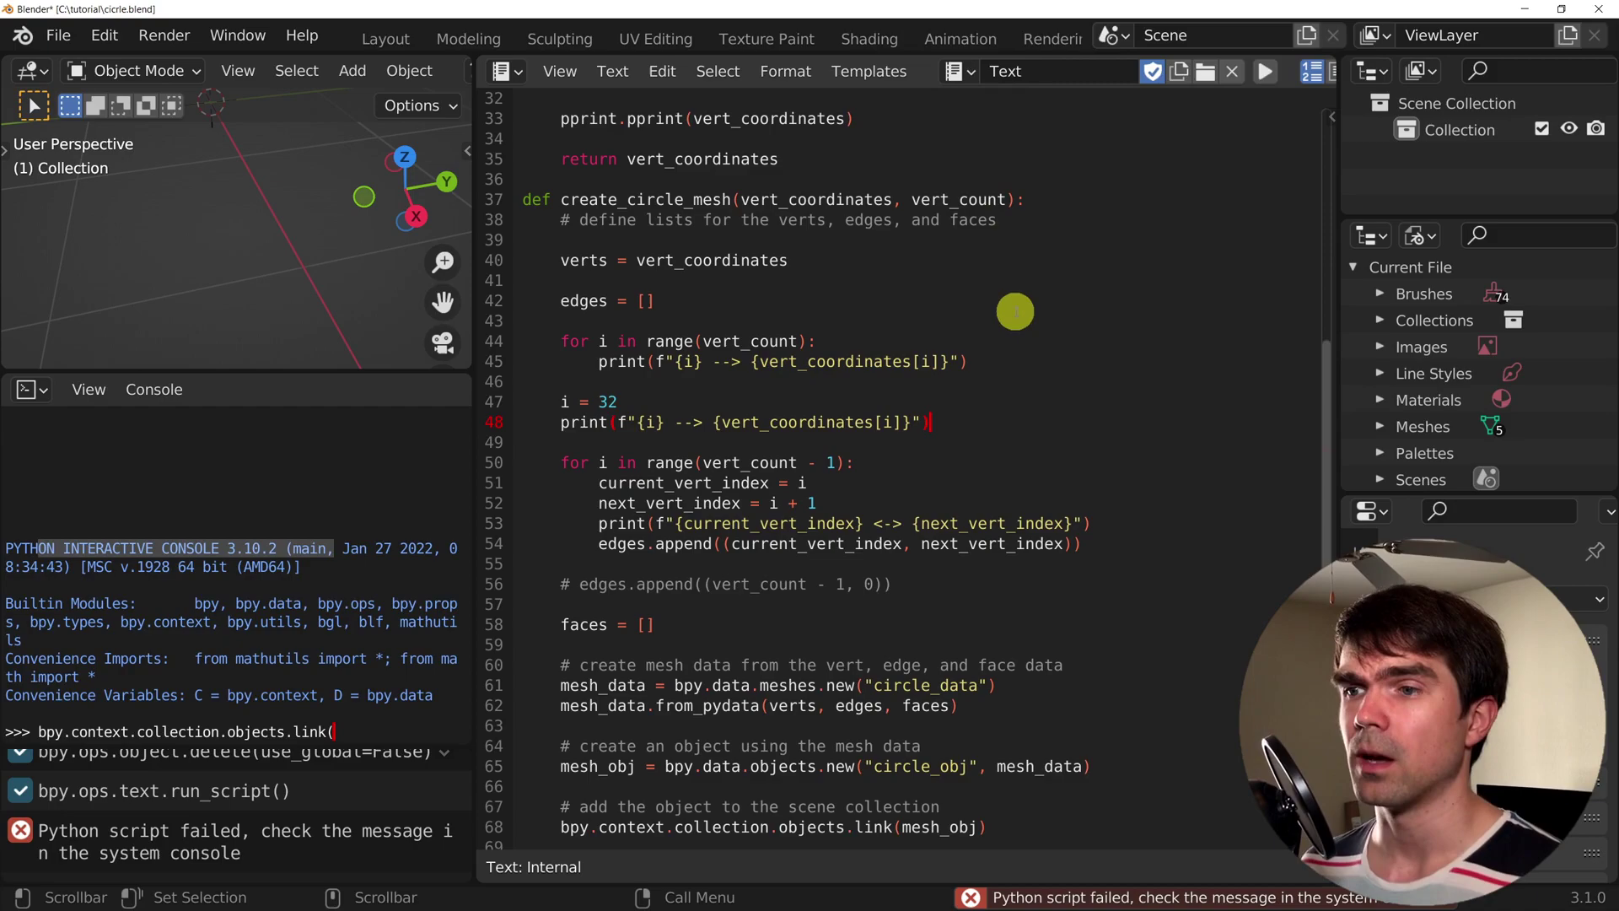
Read the IndexError traceback in the system console for the line-48 print
{"action": "key", "text": "alt+Tab"}
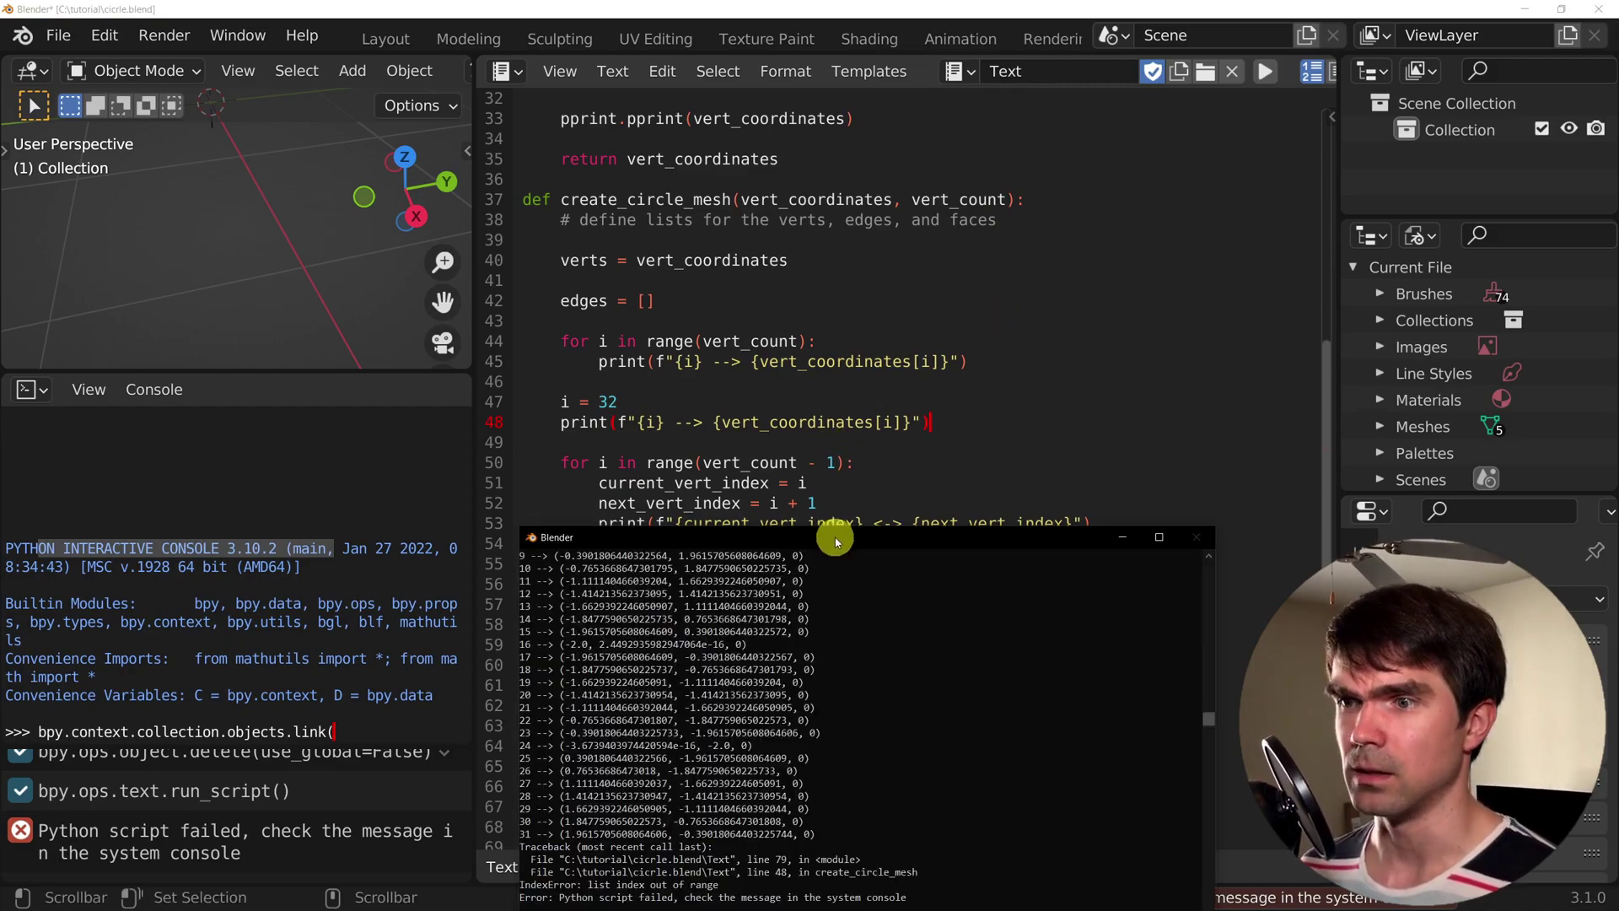
{"action": "left_click_drag", "start_coordinate": [835, 531], "coordinate": [827, 139]}
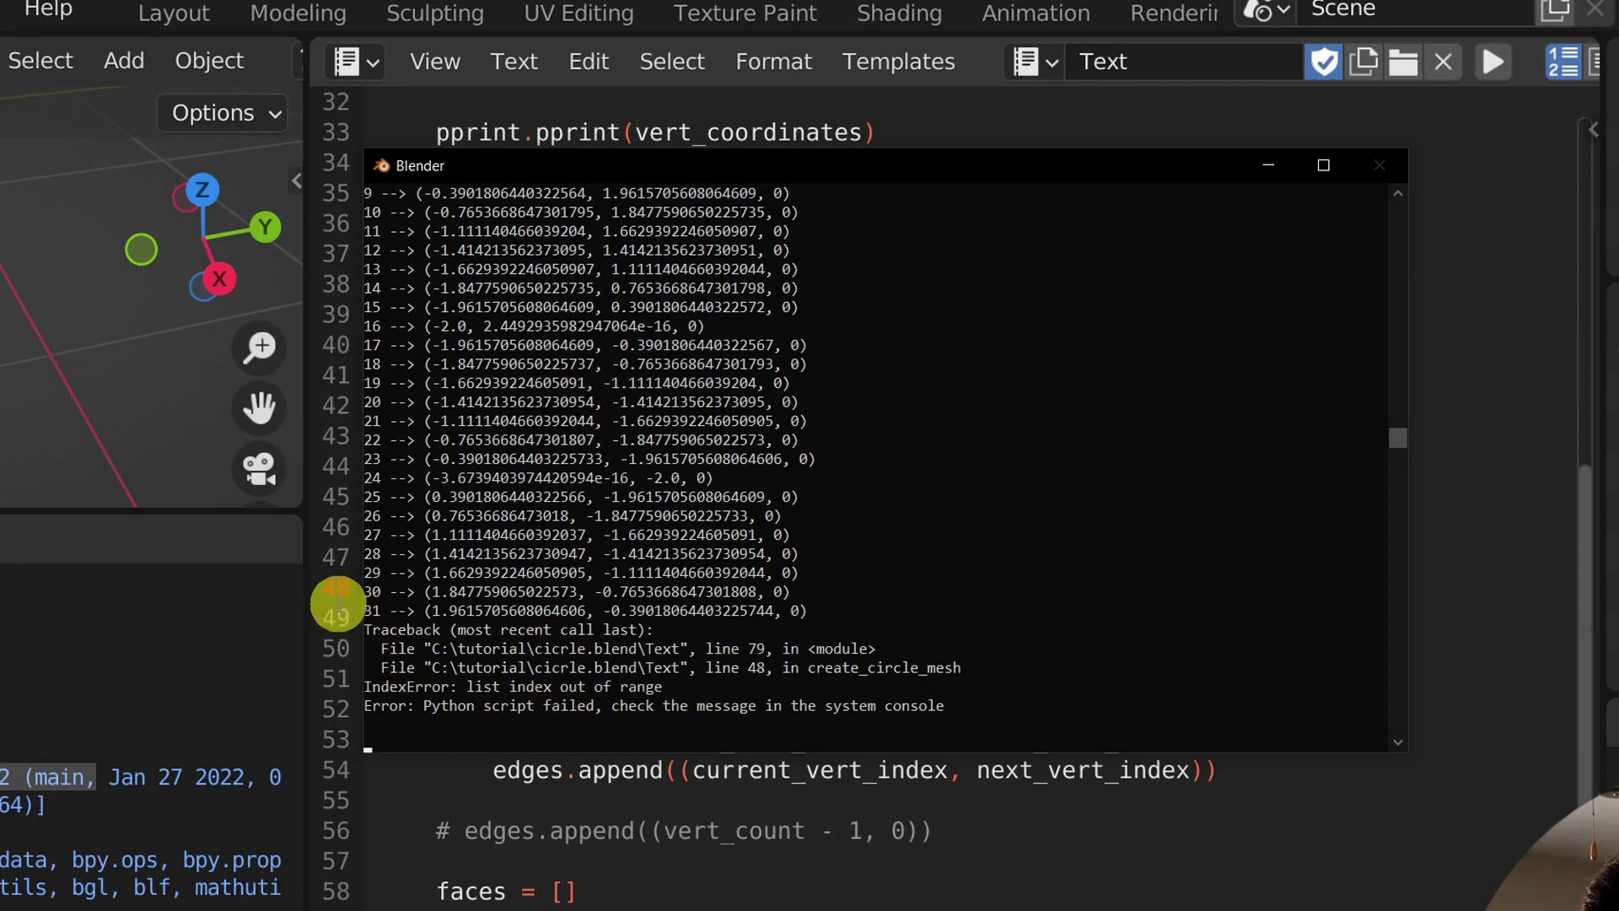
{"action": "left_click", "coordinate": [339, 604]}
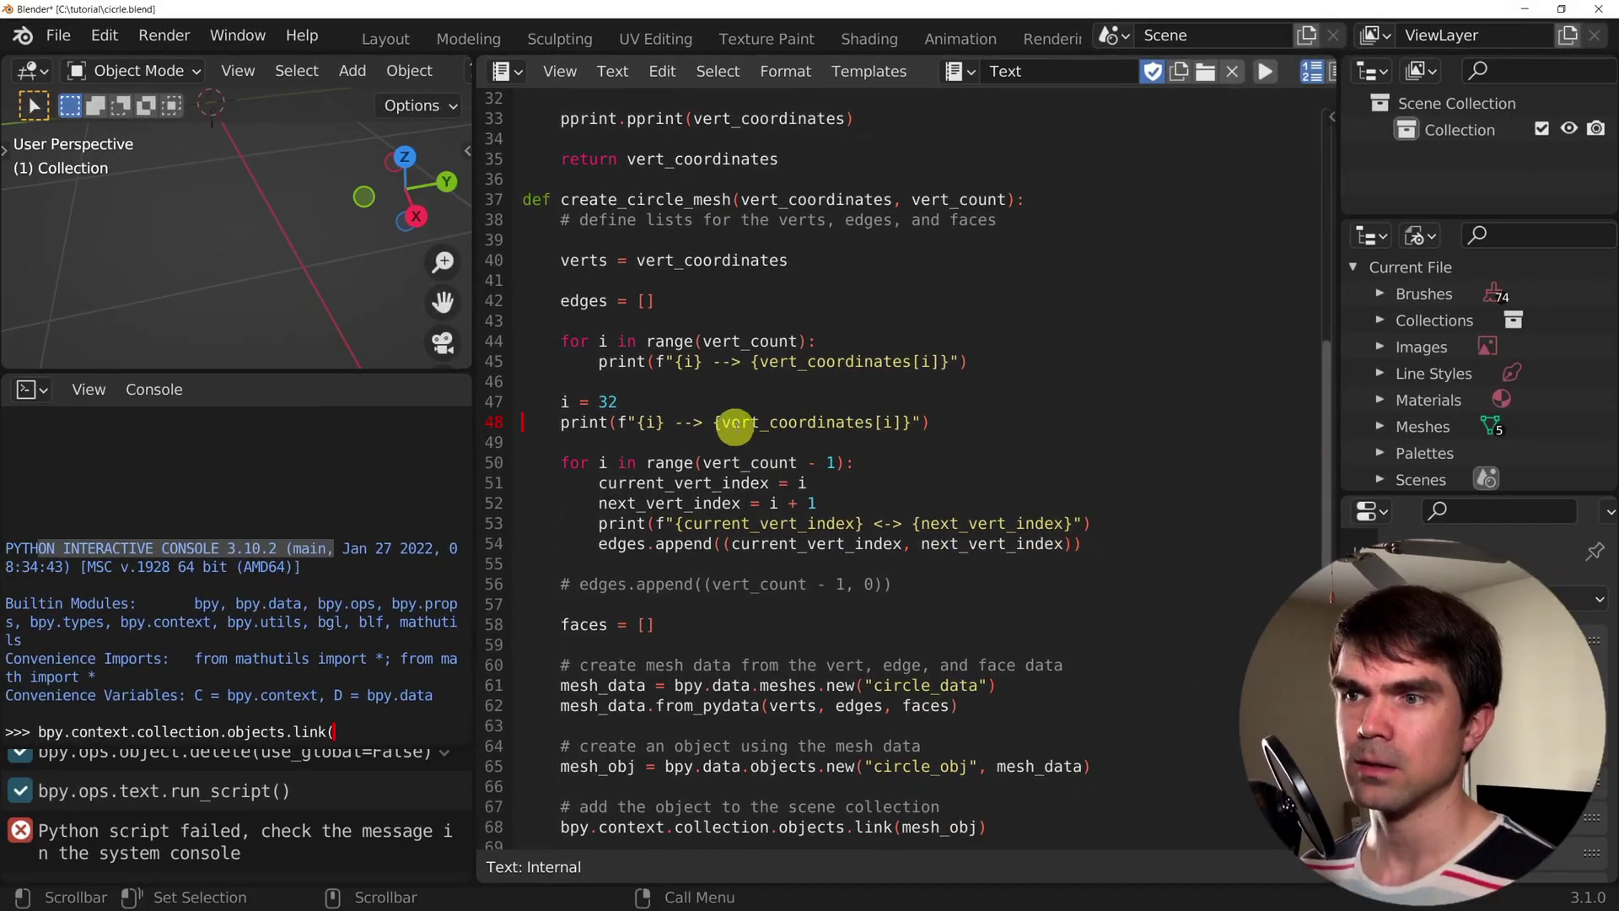
{"action": "left_click_drag", "start_coordinate": [721, 422], "coordinate": [902, 422]}
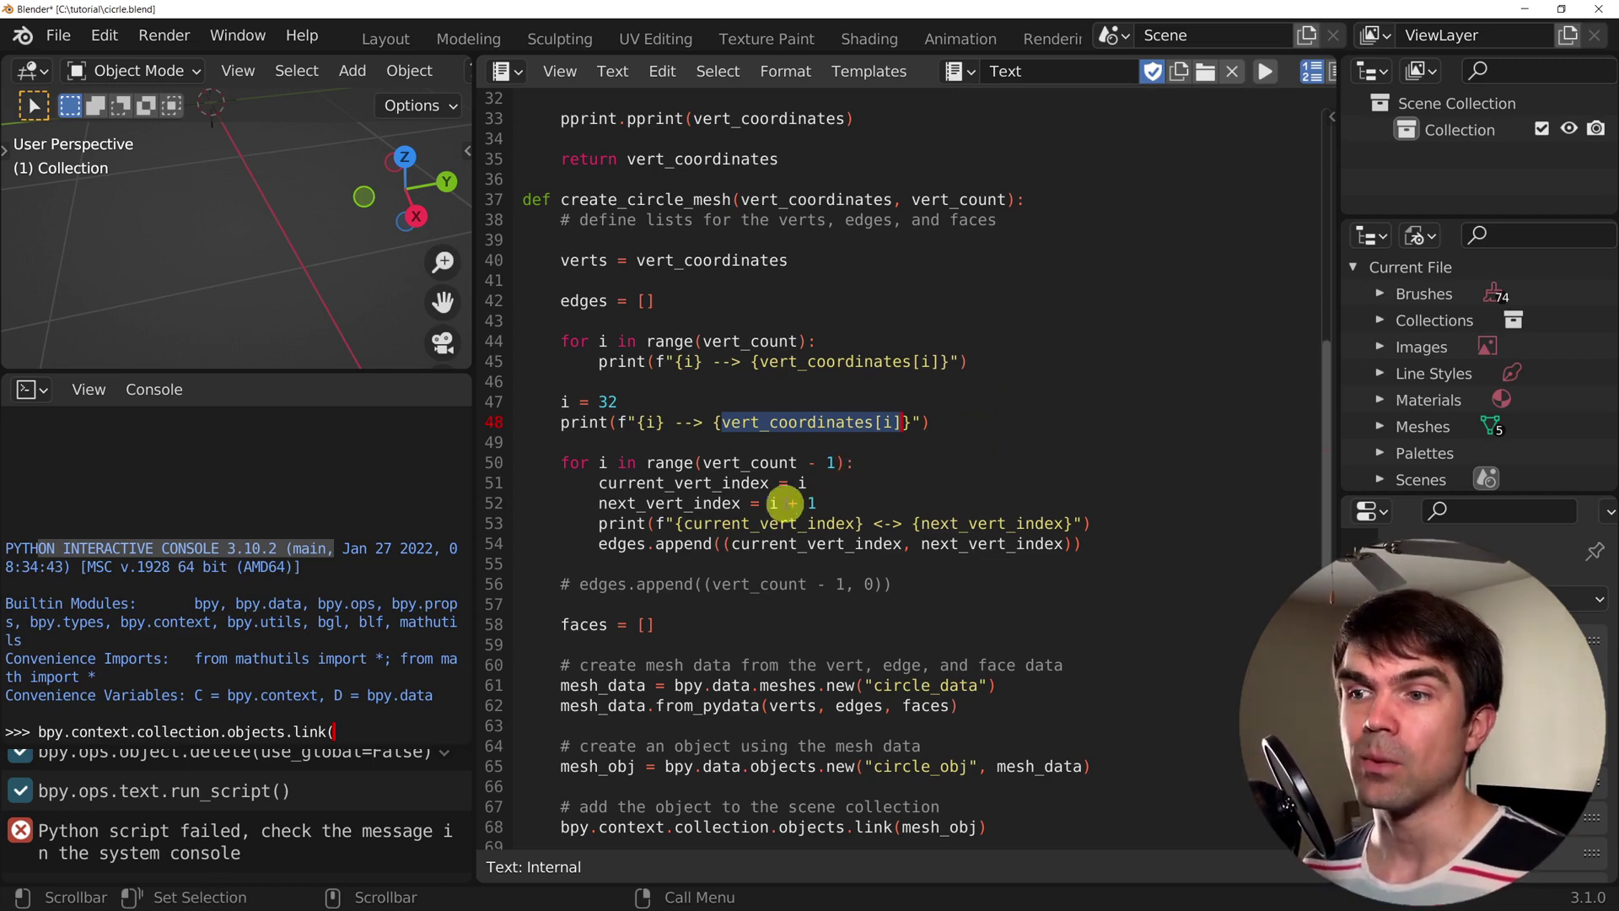
{"action": "left_click_drag", "start_coordinate": [702, 462], "coordinate": [837, 461]}
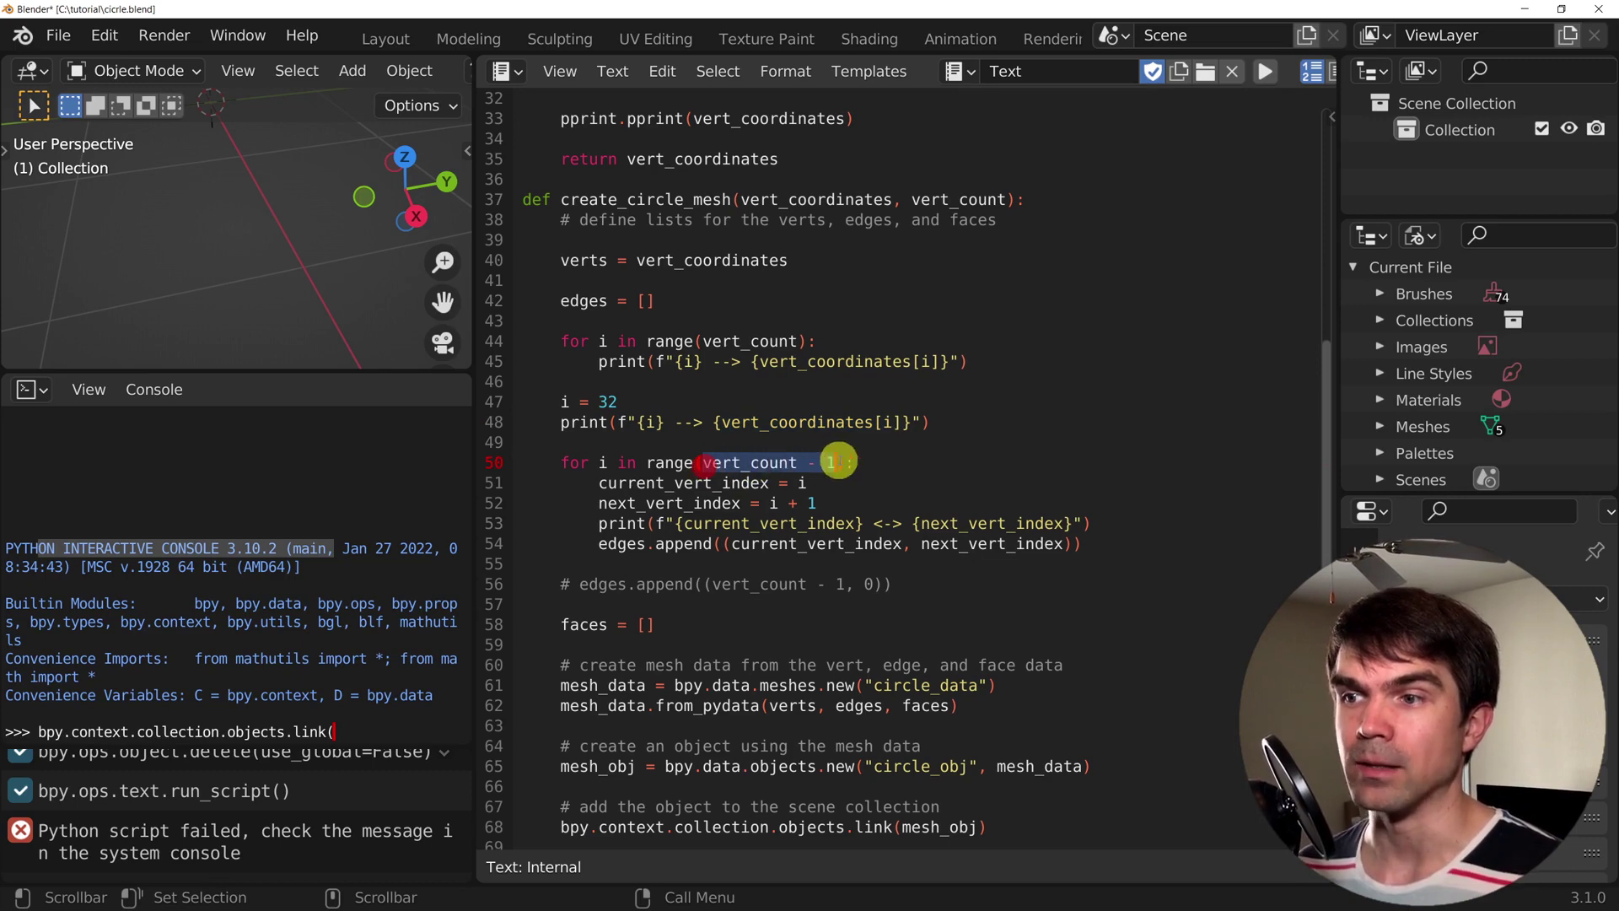
{"action": "left_click_drag", "start_coordinate": [946, 589], "coordinate": [582, 589]}
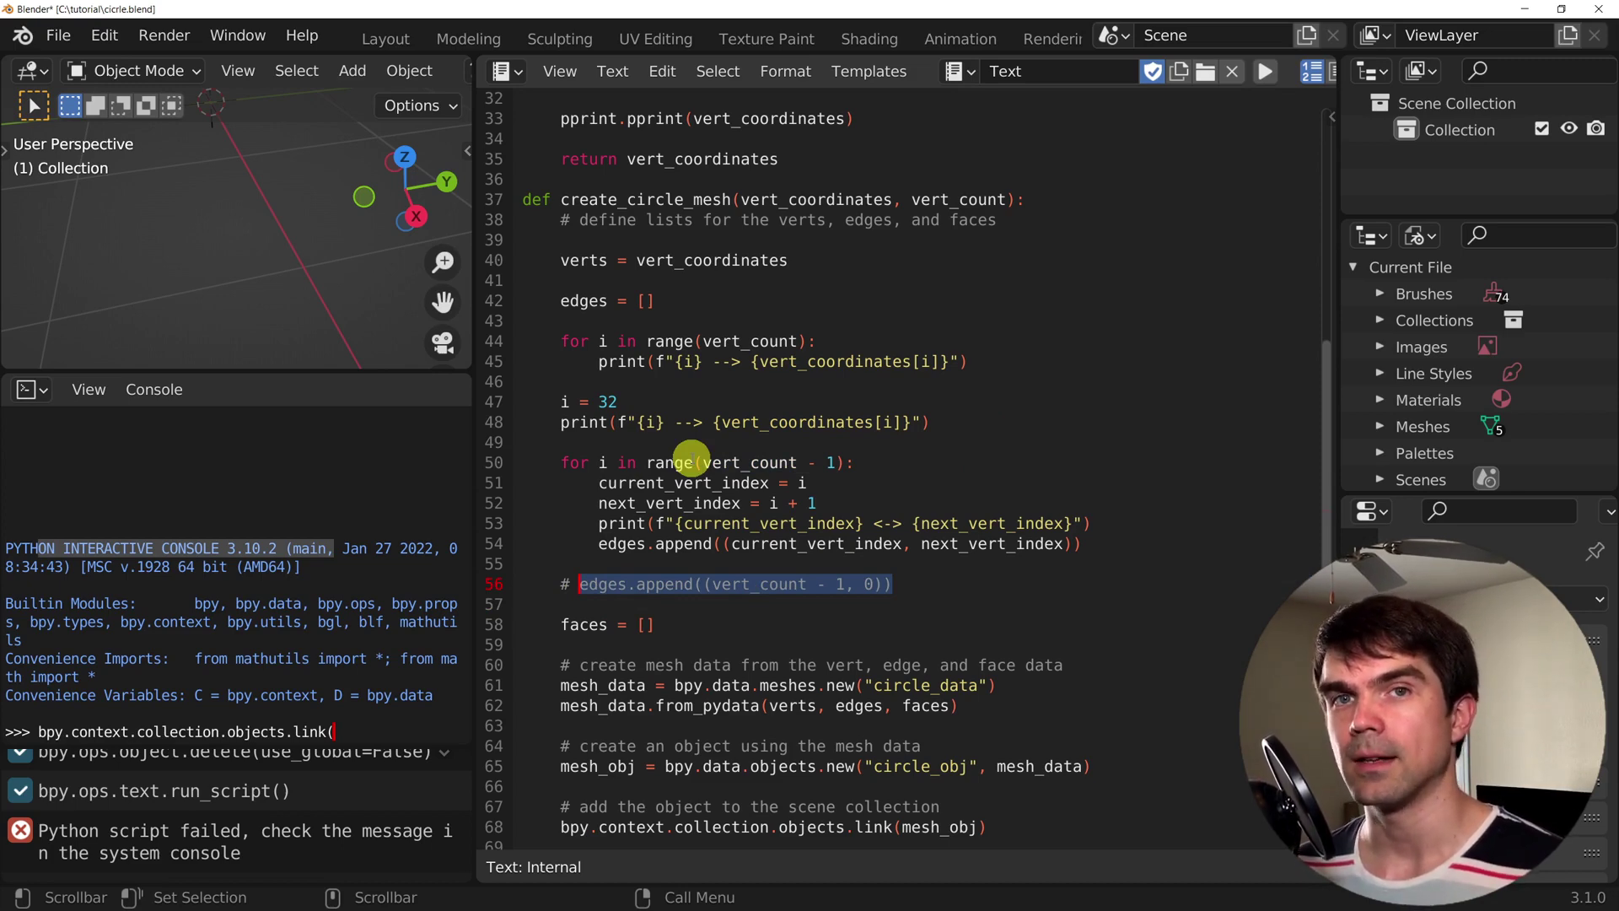
{"action": "scroll", "coordinate": [692, 457], "scroll_direction": "down", "scroll_amount": 1}
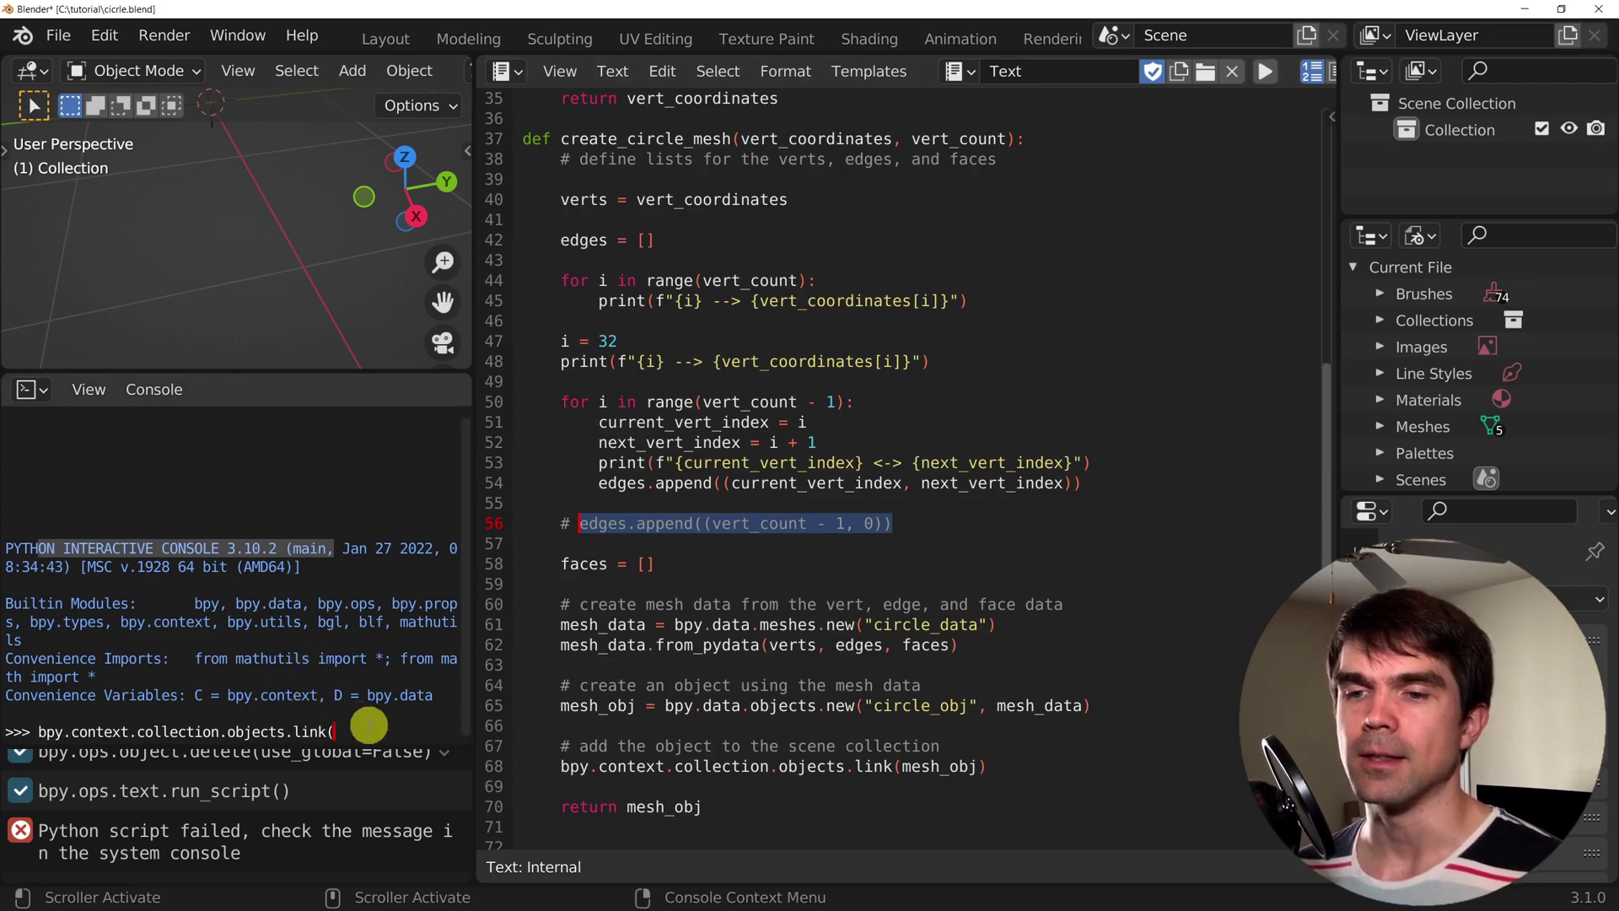
Clear the leftover input line in the Python Console
{"action": "left_click_drag", "start_coordinate": [361, 730], "coordinate": [62, 730]}
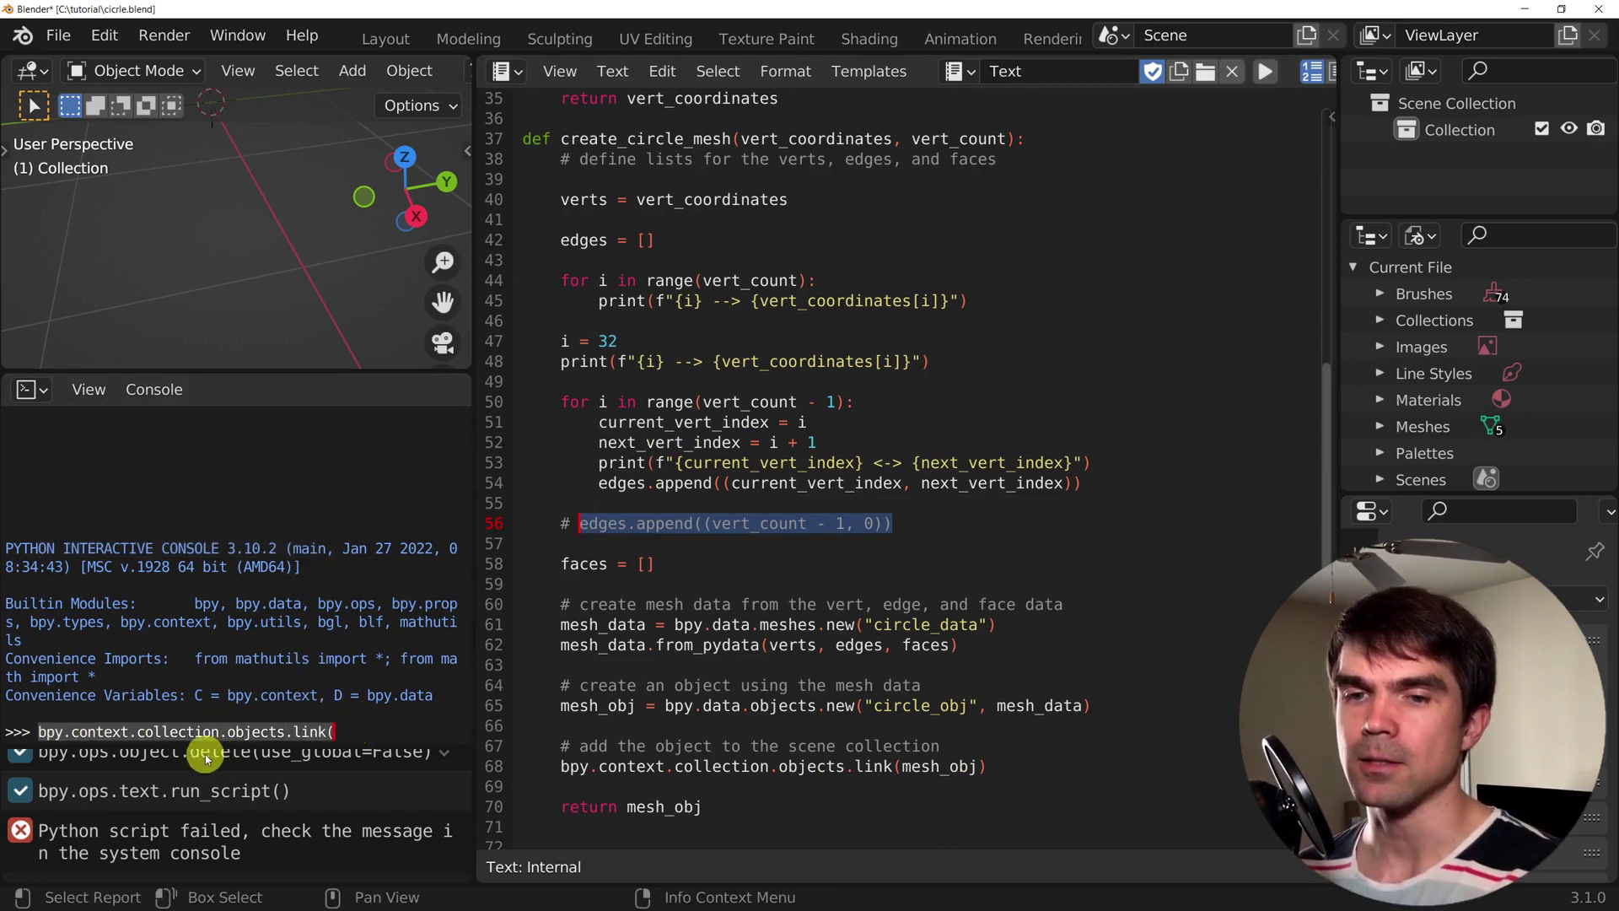
{"action": "left_click", "coordinate": [375, 732]}
{"action": "key", "text": "BackSpace"}
{"action": "key", "text": "BackSpace"}
{"action": "key", "text": "BackSpace"}
{"action": "key", "text": "BackSpace"}
{"action": "key", "text": "BackSpace"}
{"action": "key", "text": "BackSpace"}
{"action": "key", "text": "BackSpace"}
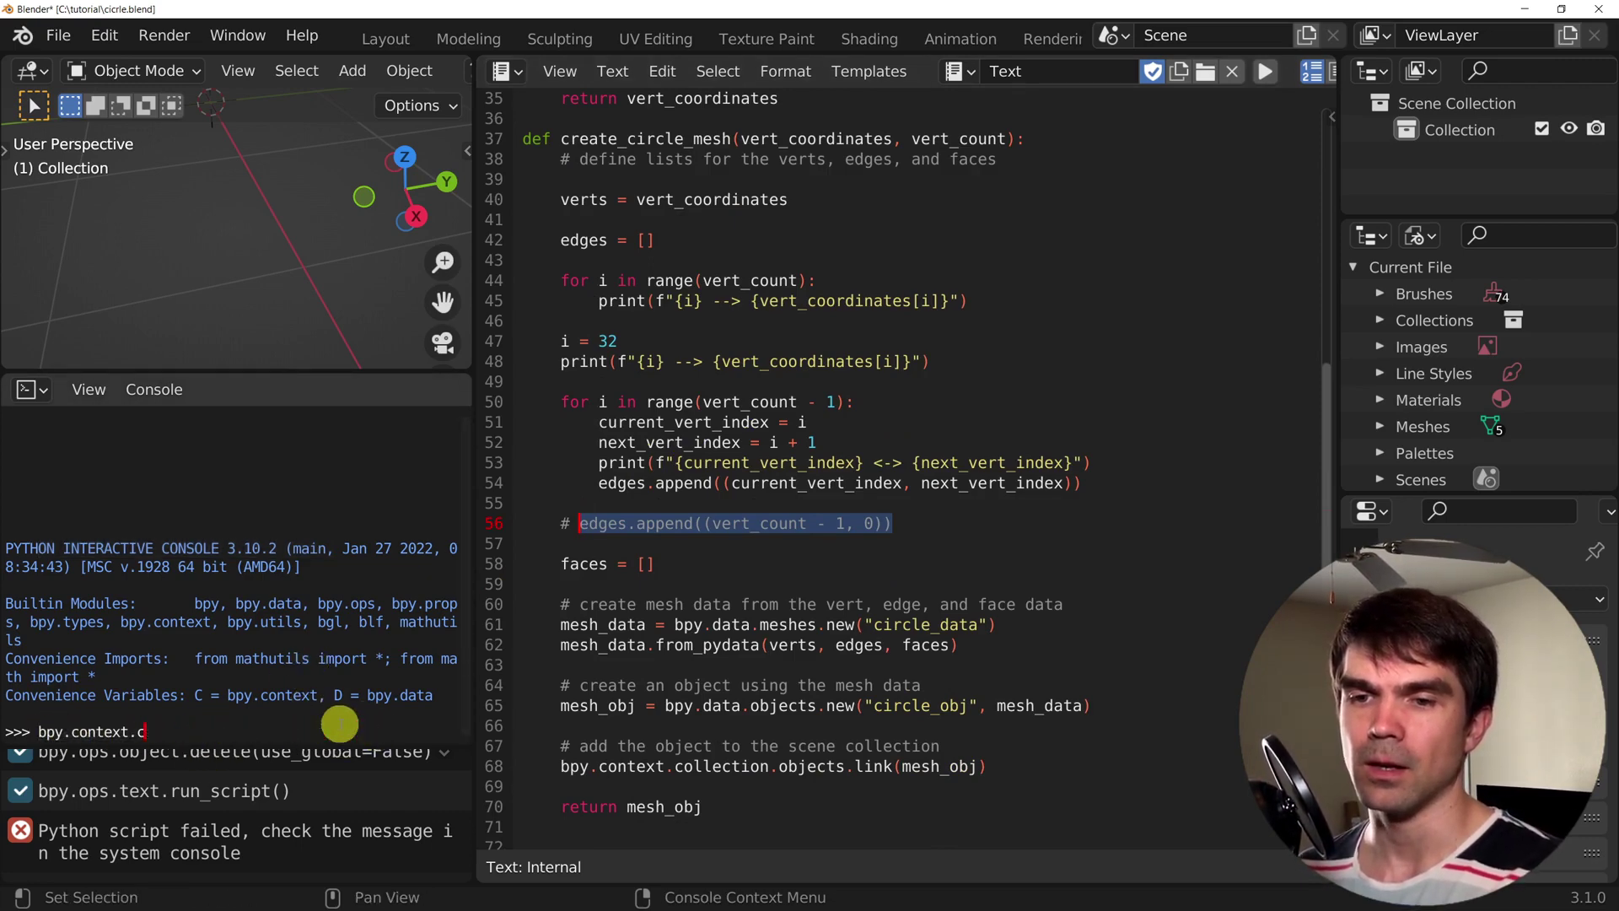
{"action": "key", "text": "BackSpace"}
{"action": "key", "text": "BackSpace"}
{"action": "key", "text": "BackSpace"}
{"action": "key", "text": "Return"}
{"action": "key", "text": "Return"}
{"action": "key", "text": "Return"}
{"action": "key", "text": "Return"}
{"action": "key", "text": "Return"}
{"action": "key", "text": "Return"}
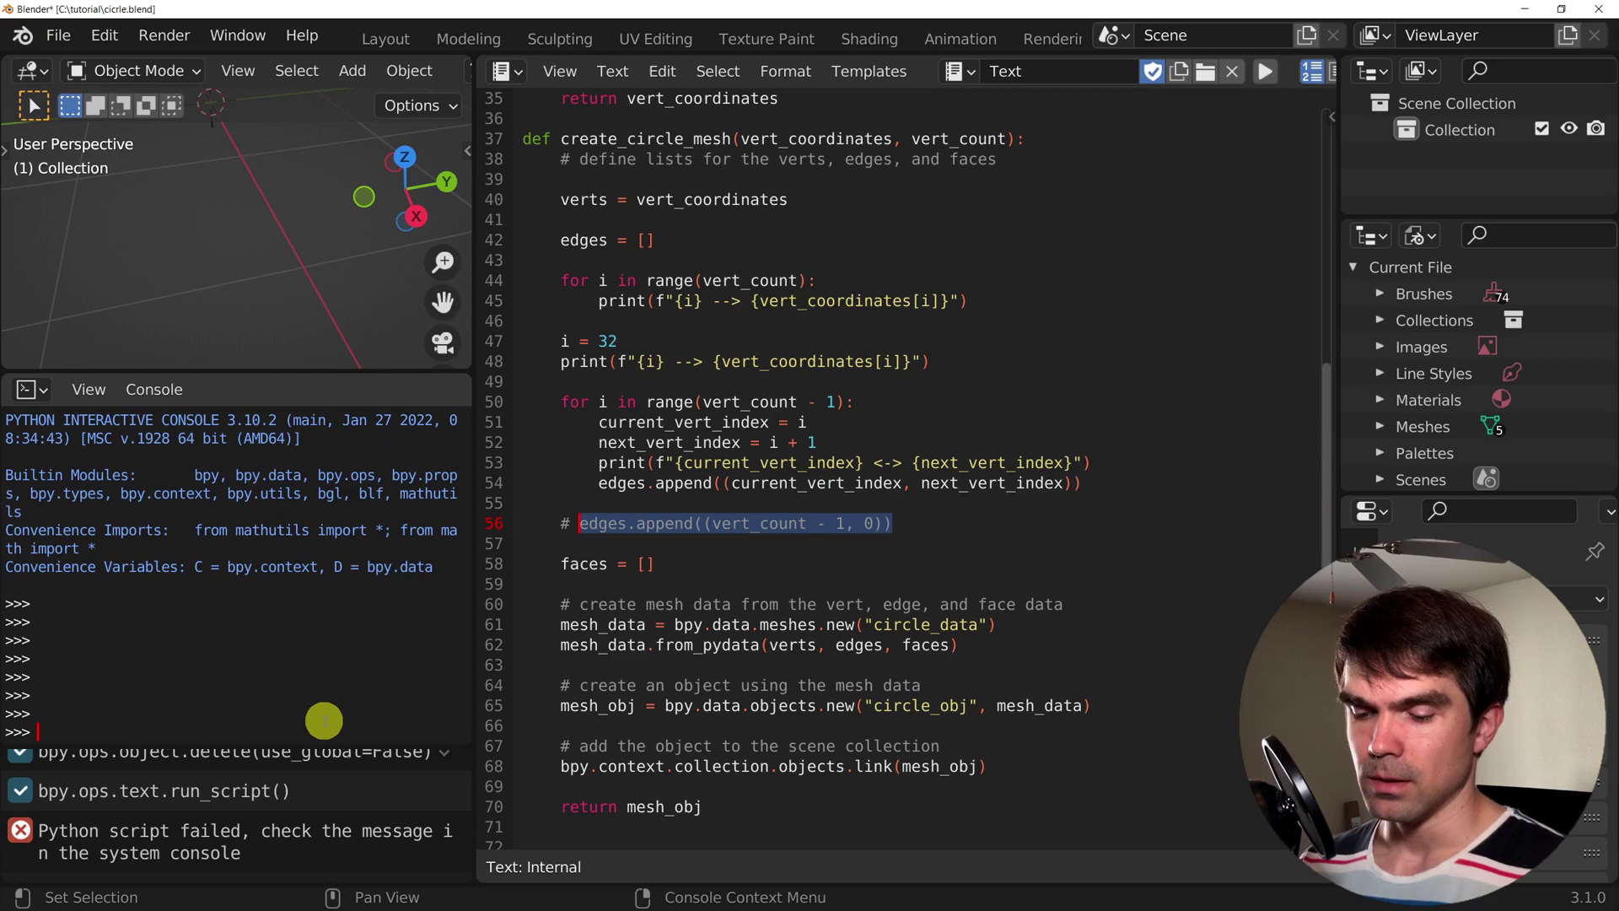
Evaluate 13 / 5 (2.6) and 13 % 5 (3) in the console
{"action": "type", "text": "13 "}
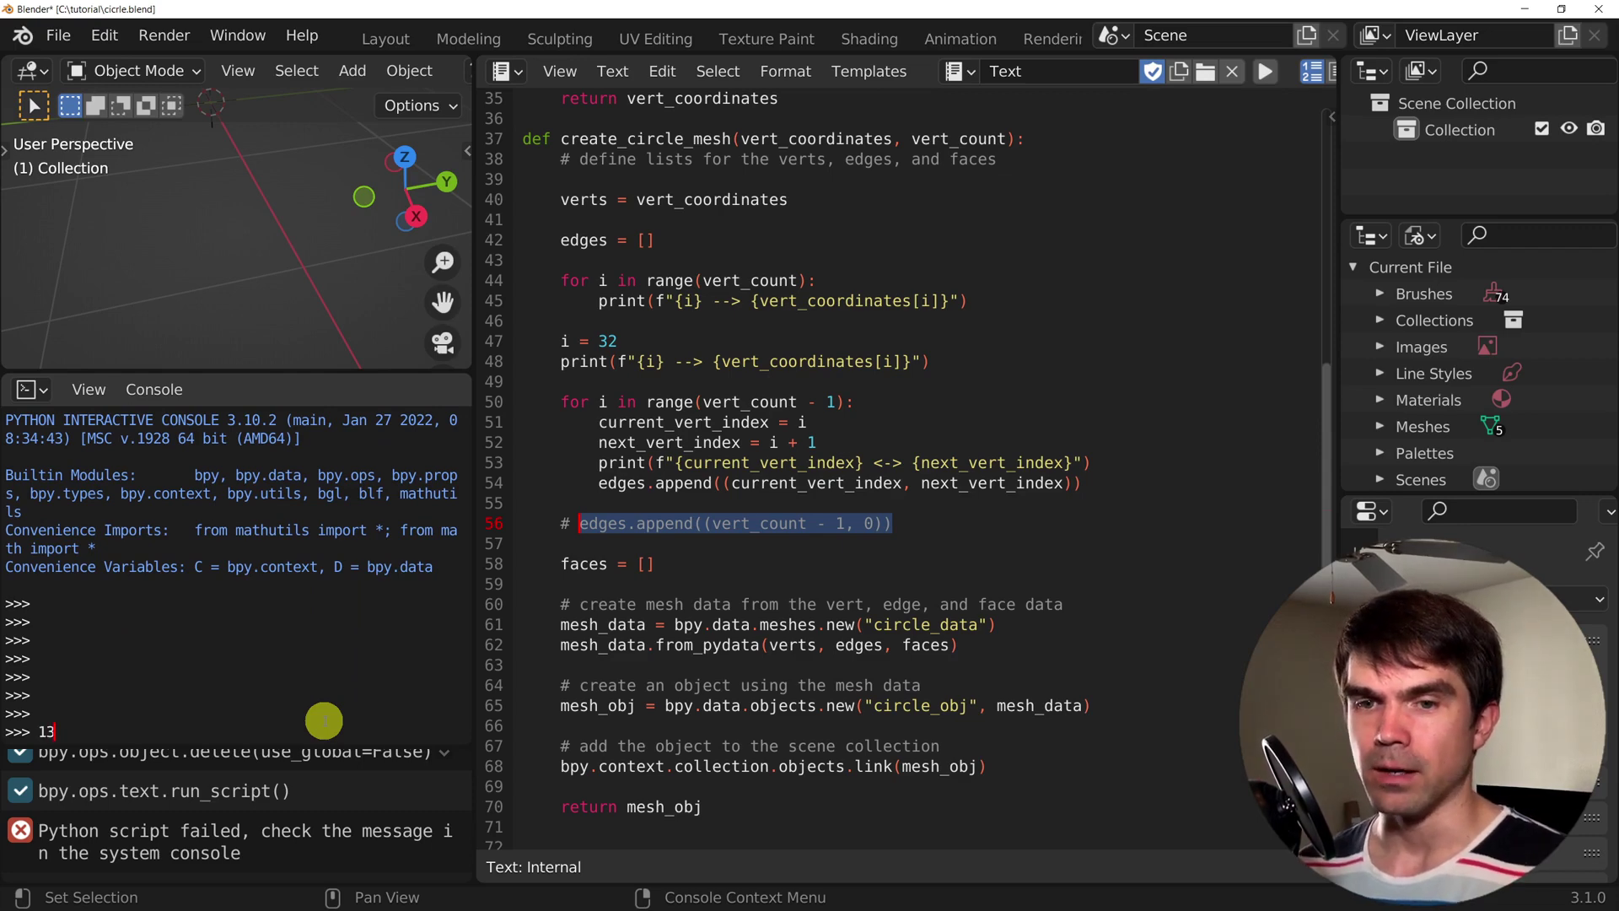
{"action": "type", "text": "/ 5"}
{"action": "key", "text": "Return"}
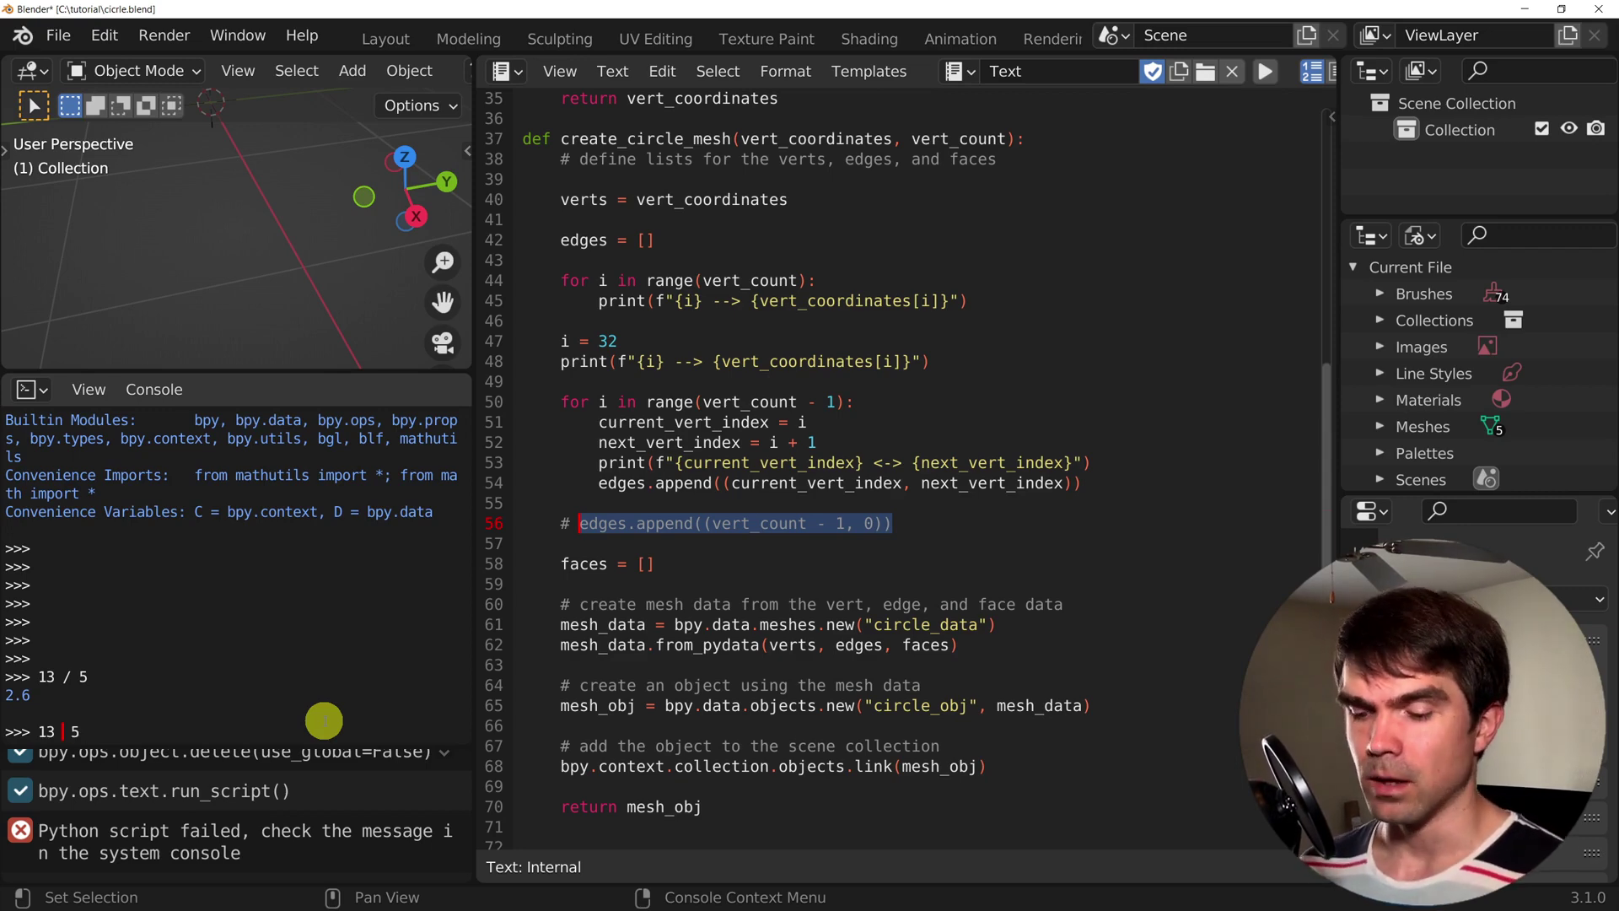
{"action": "type", "text": "%"}
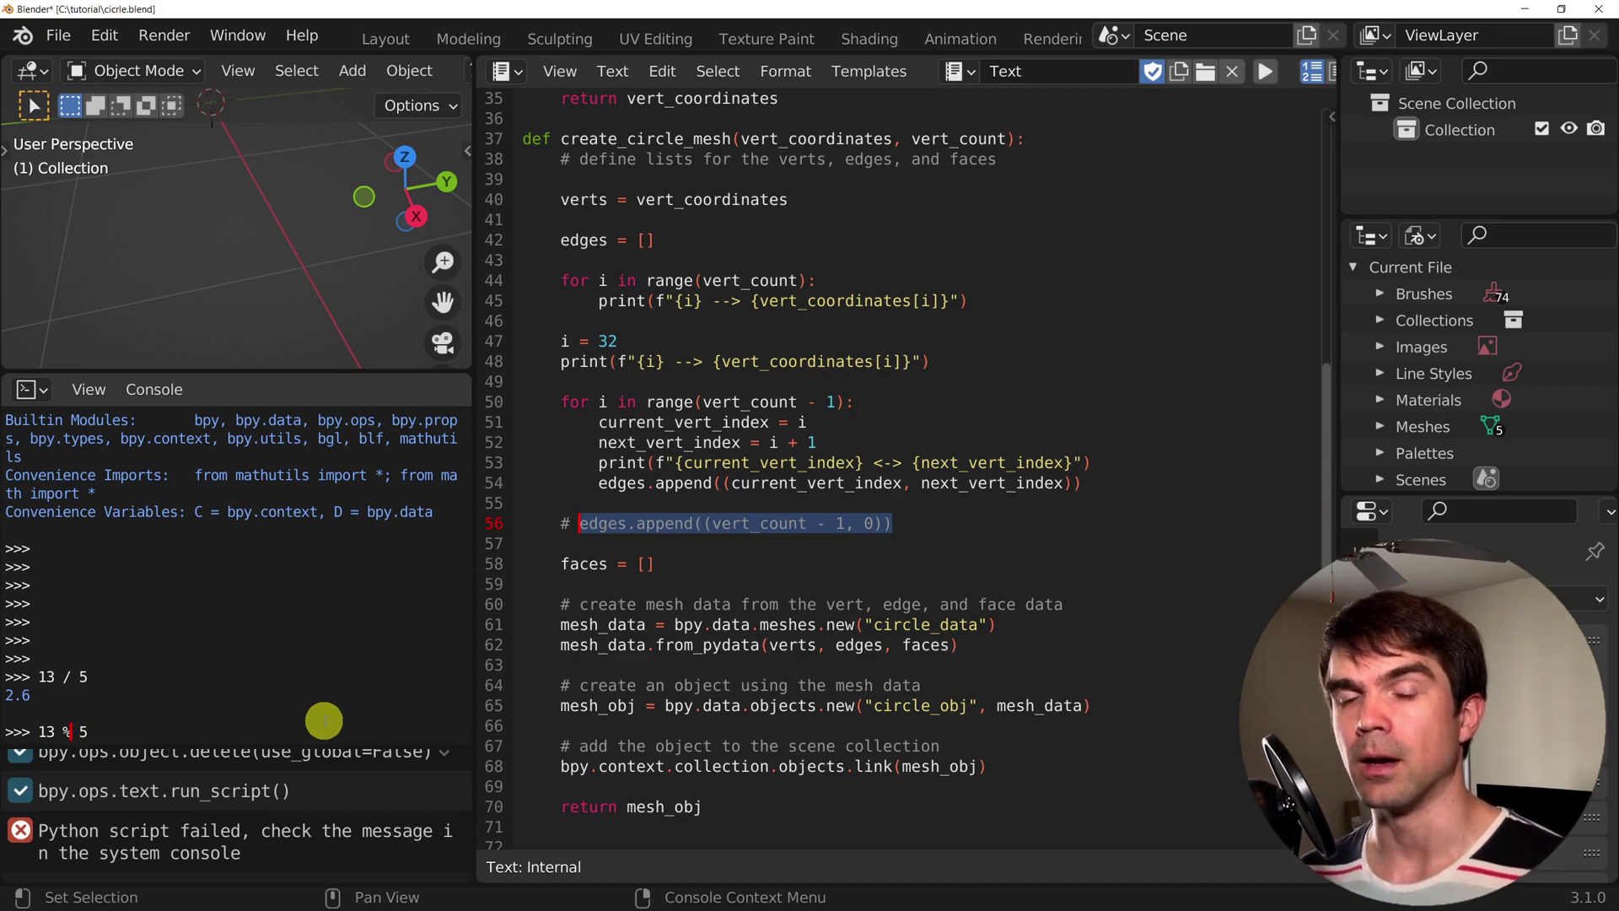
{"action": "key", "text": "Return"}
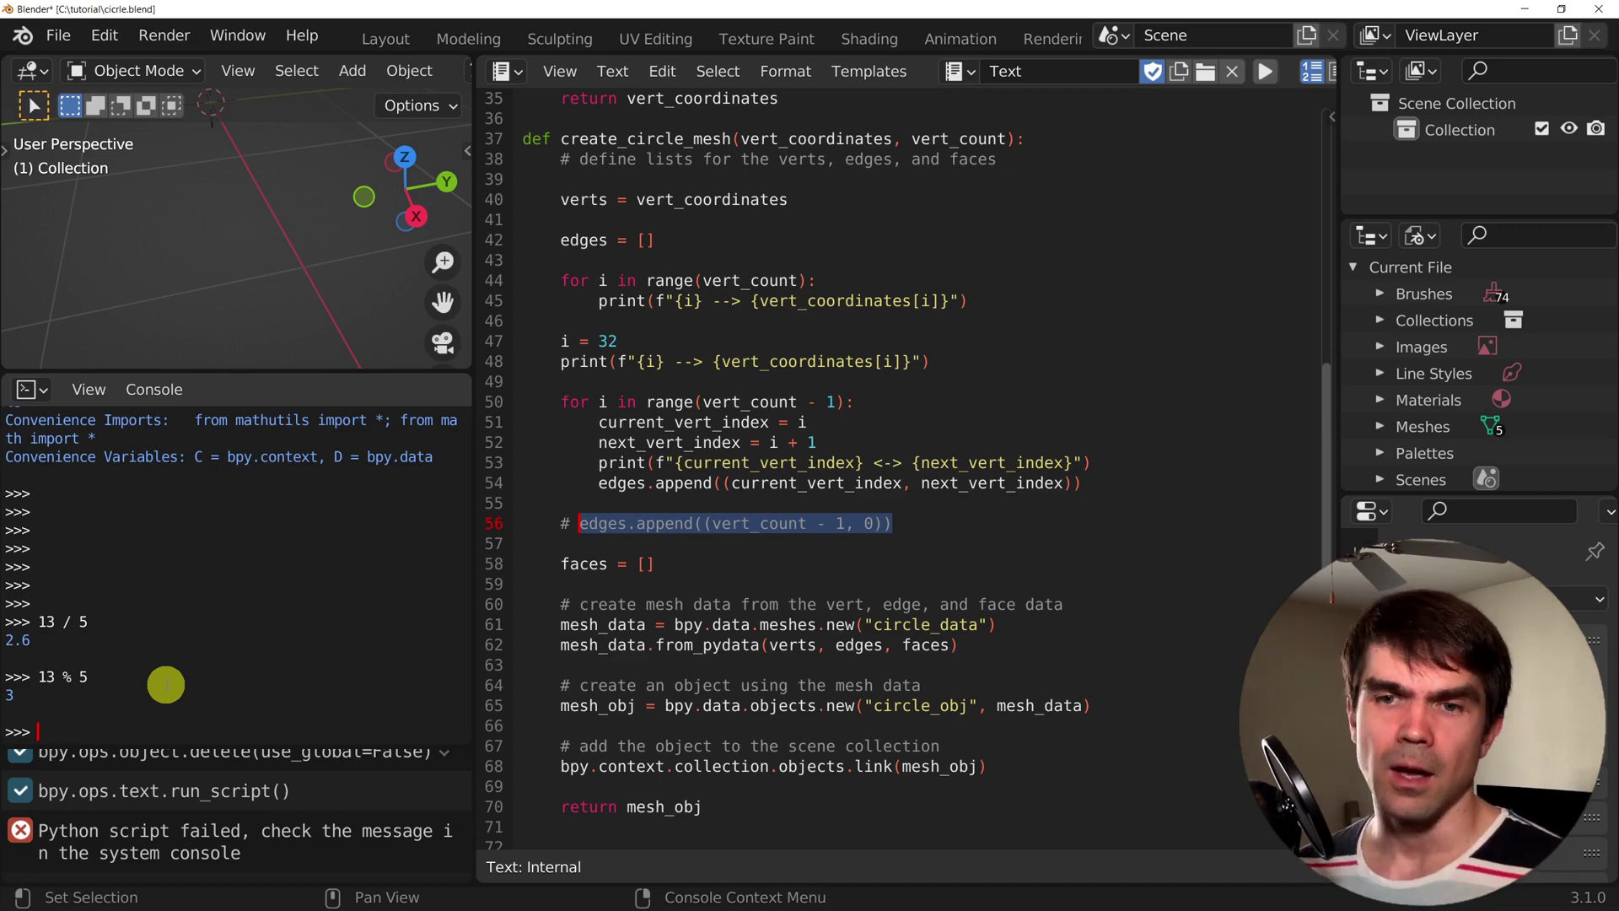
Evaluate 2 * 5 (10) and 2 * 5 + 3 (13), then recall and clear the history line
{"action": "left_click", "coordinate": [15, 640]}
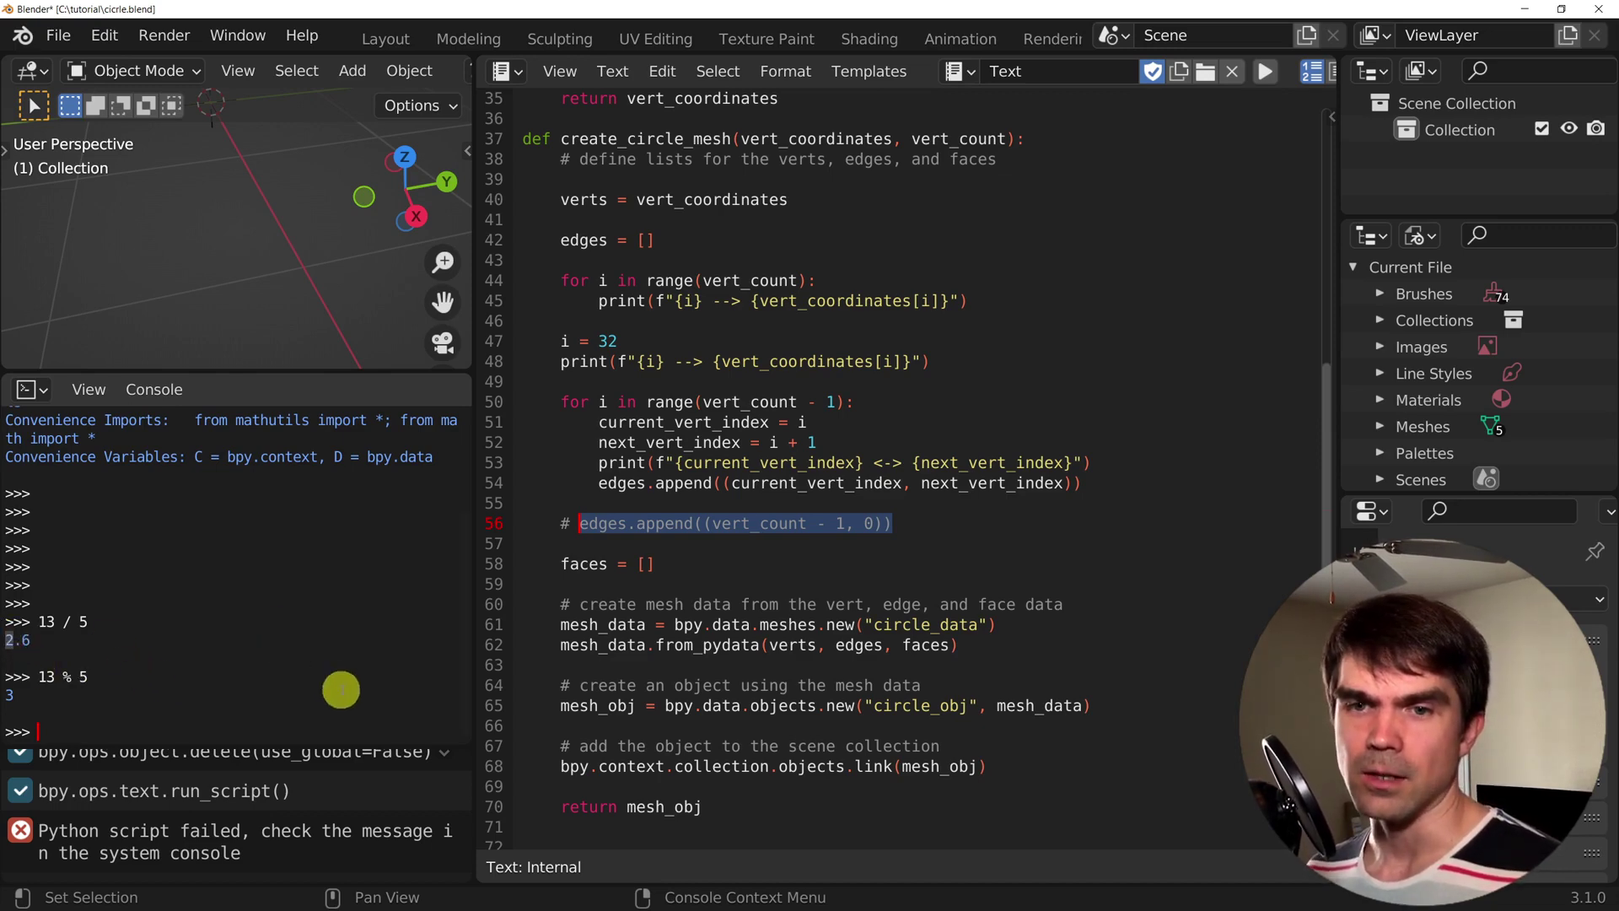
{"action": "left_click", "coordinate": [104, 721]}
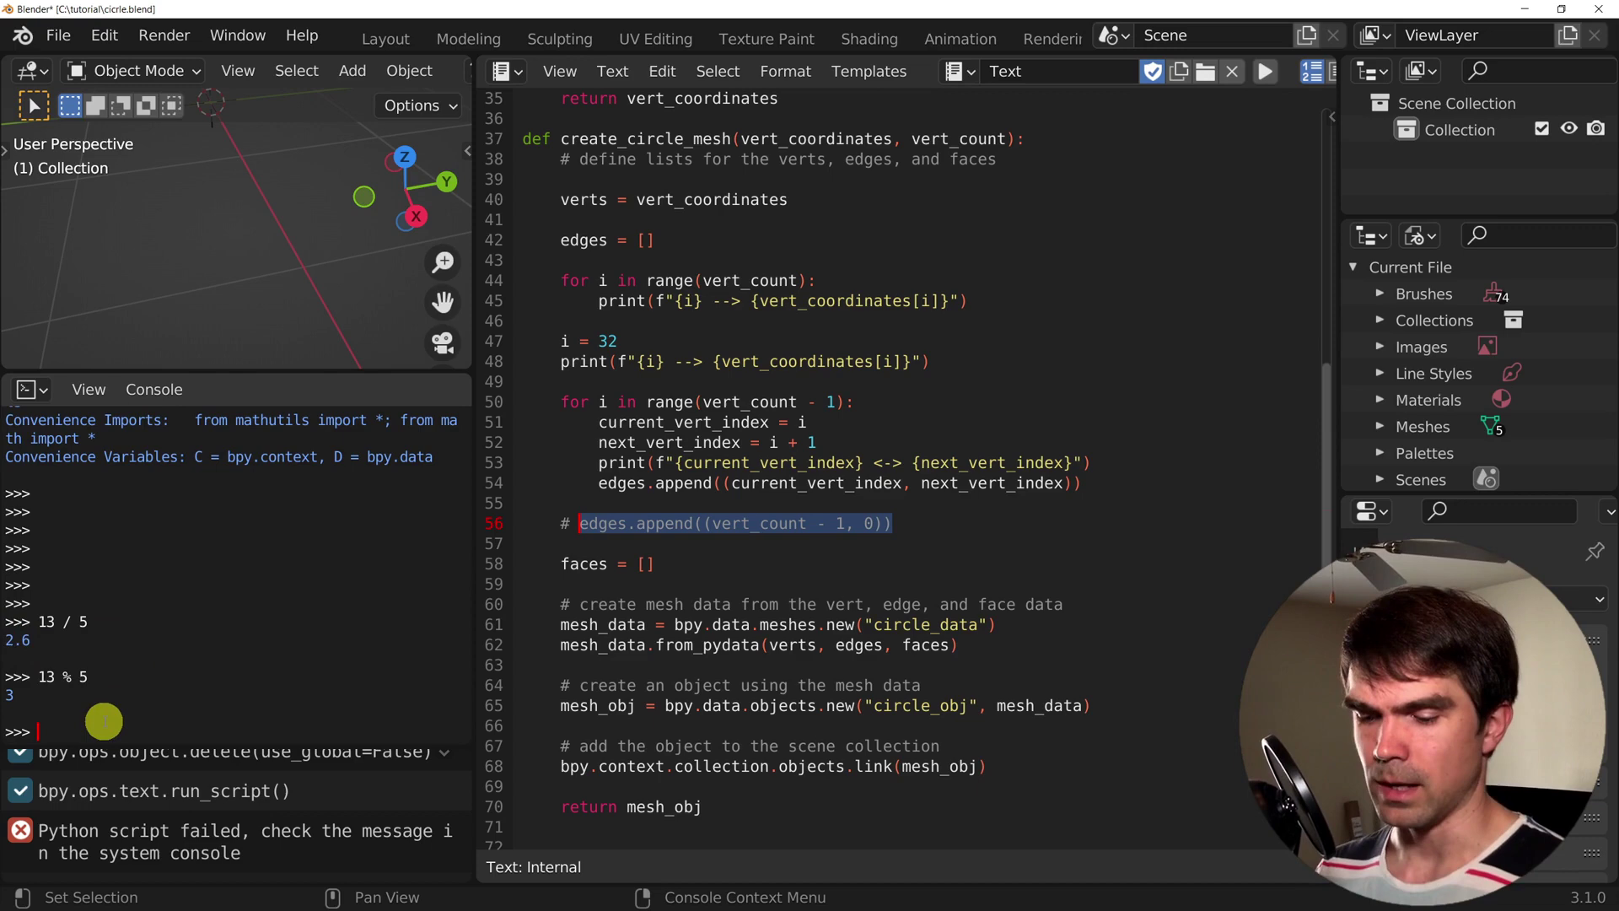
{"action": "type", "text": "2 * "}
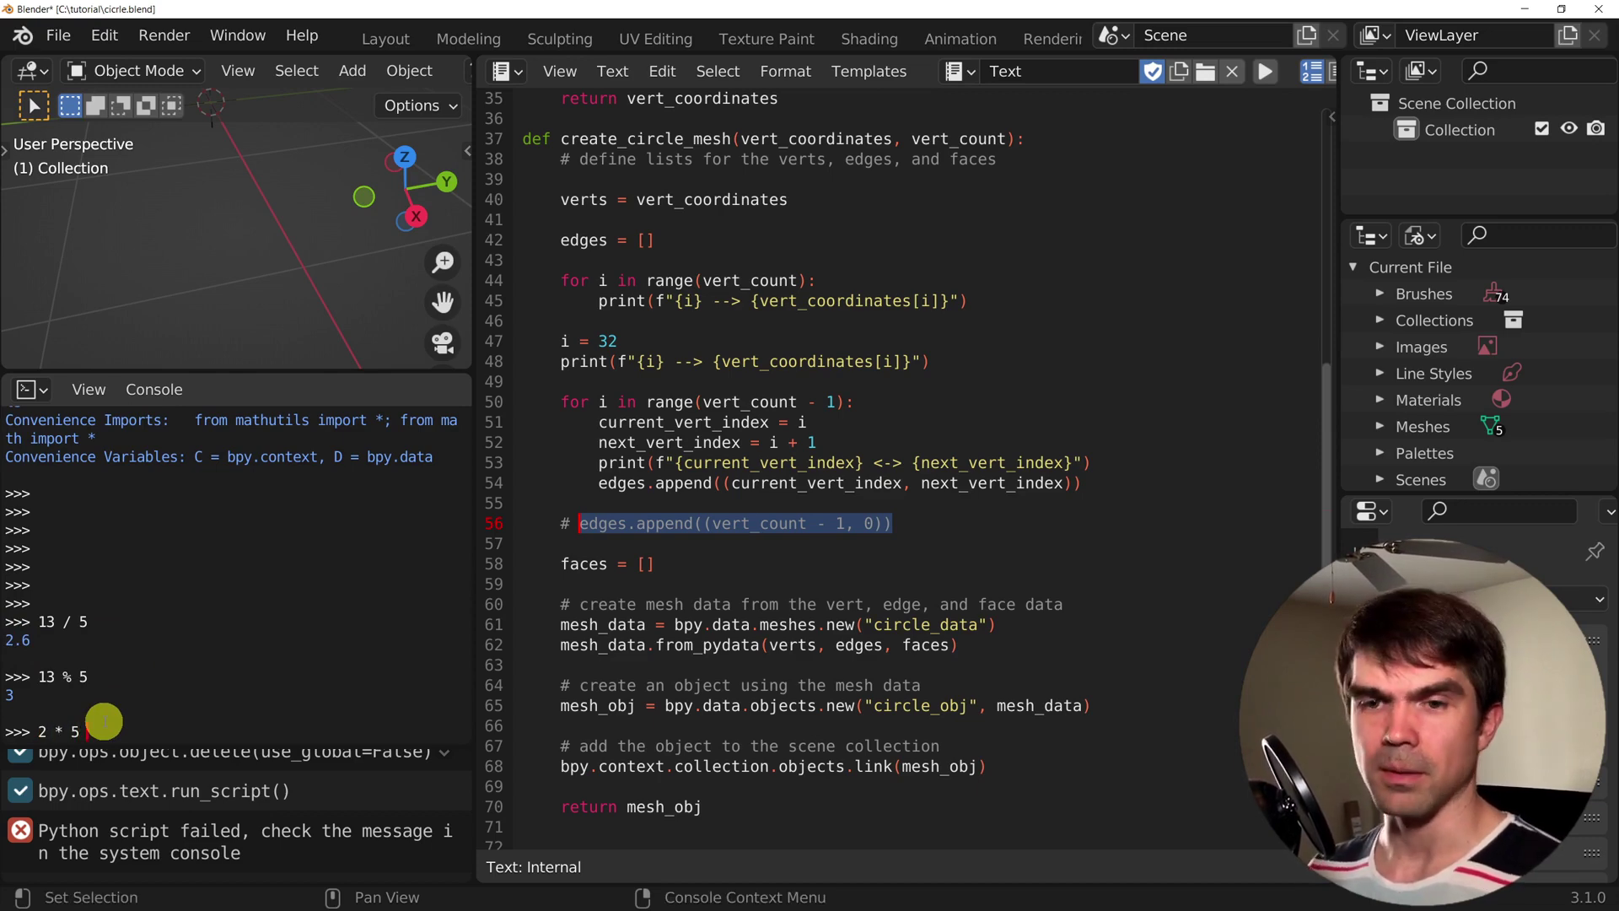
{"action": "type", "text": "5"}
{"action": "key", "text": "Return"}
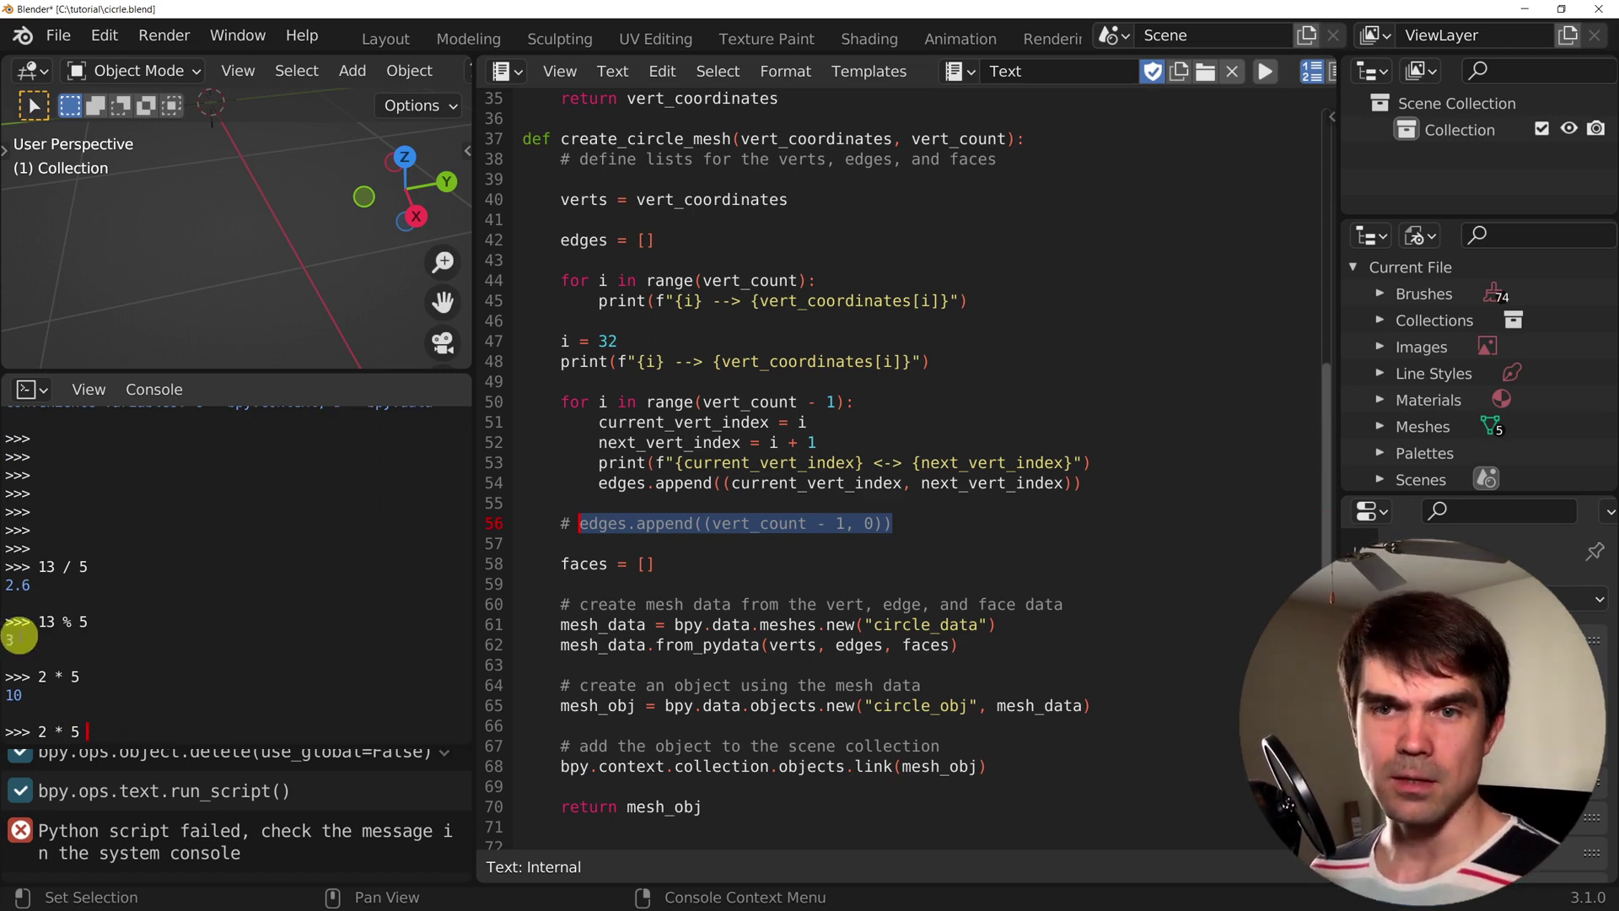
{"action": "type", "text": "+ 3"}
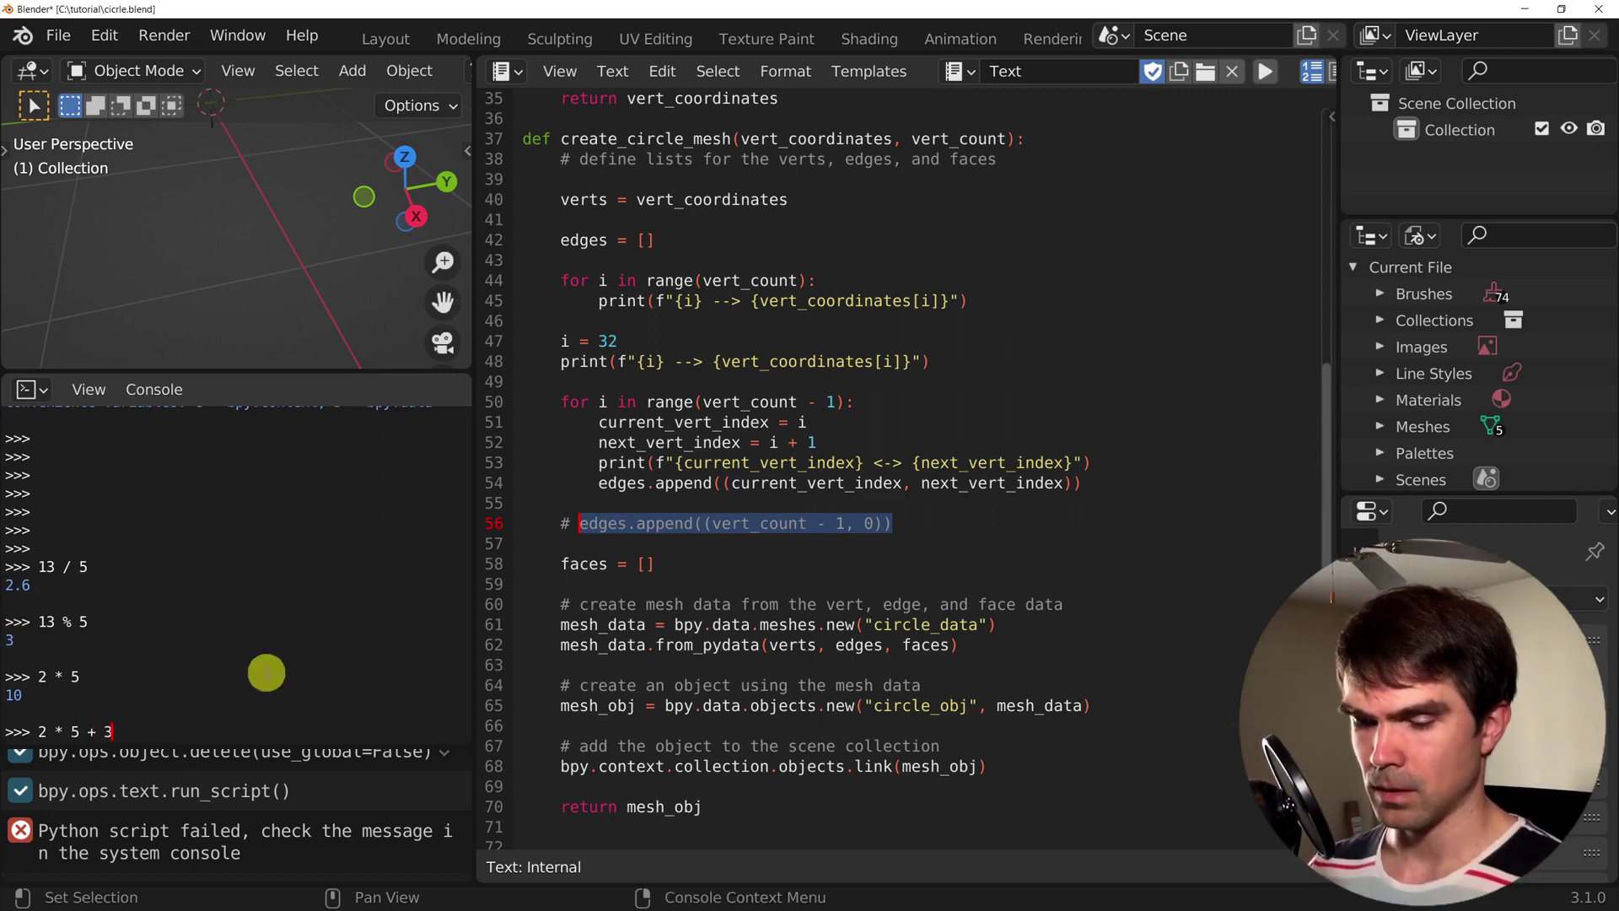
{"action": "key", "text": "Return"}
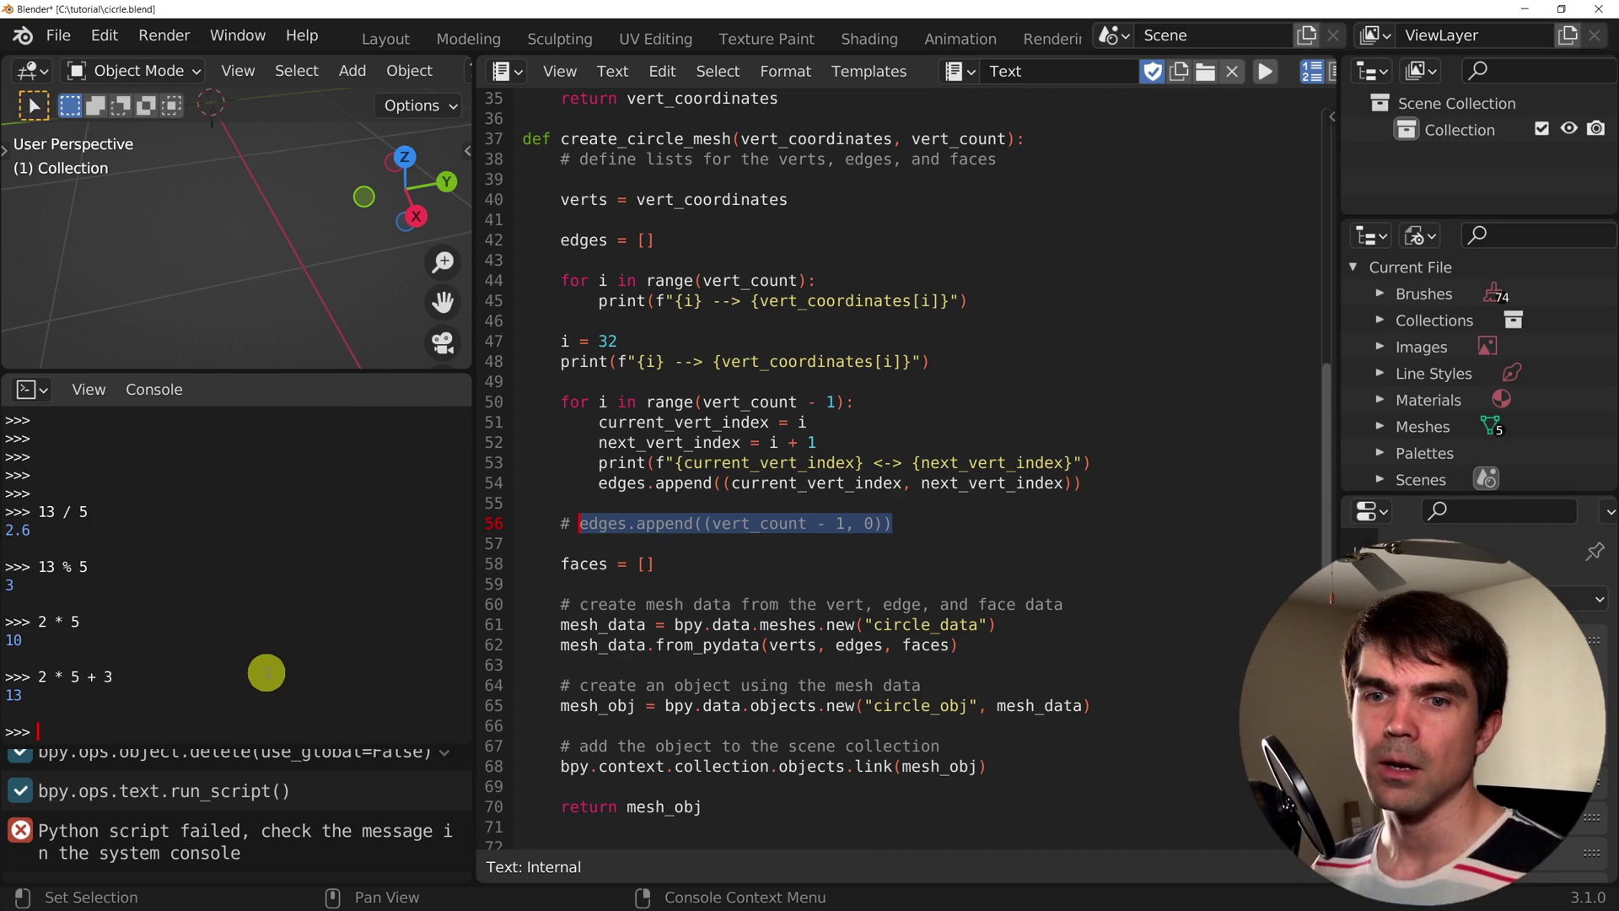
{"action": "key", "text": "Up"}
{"action": "key", "text": "Down"}
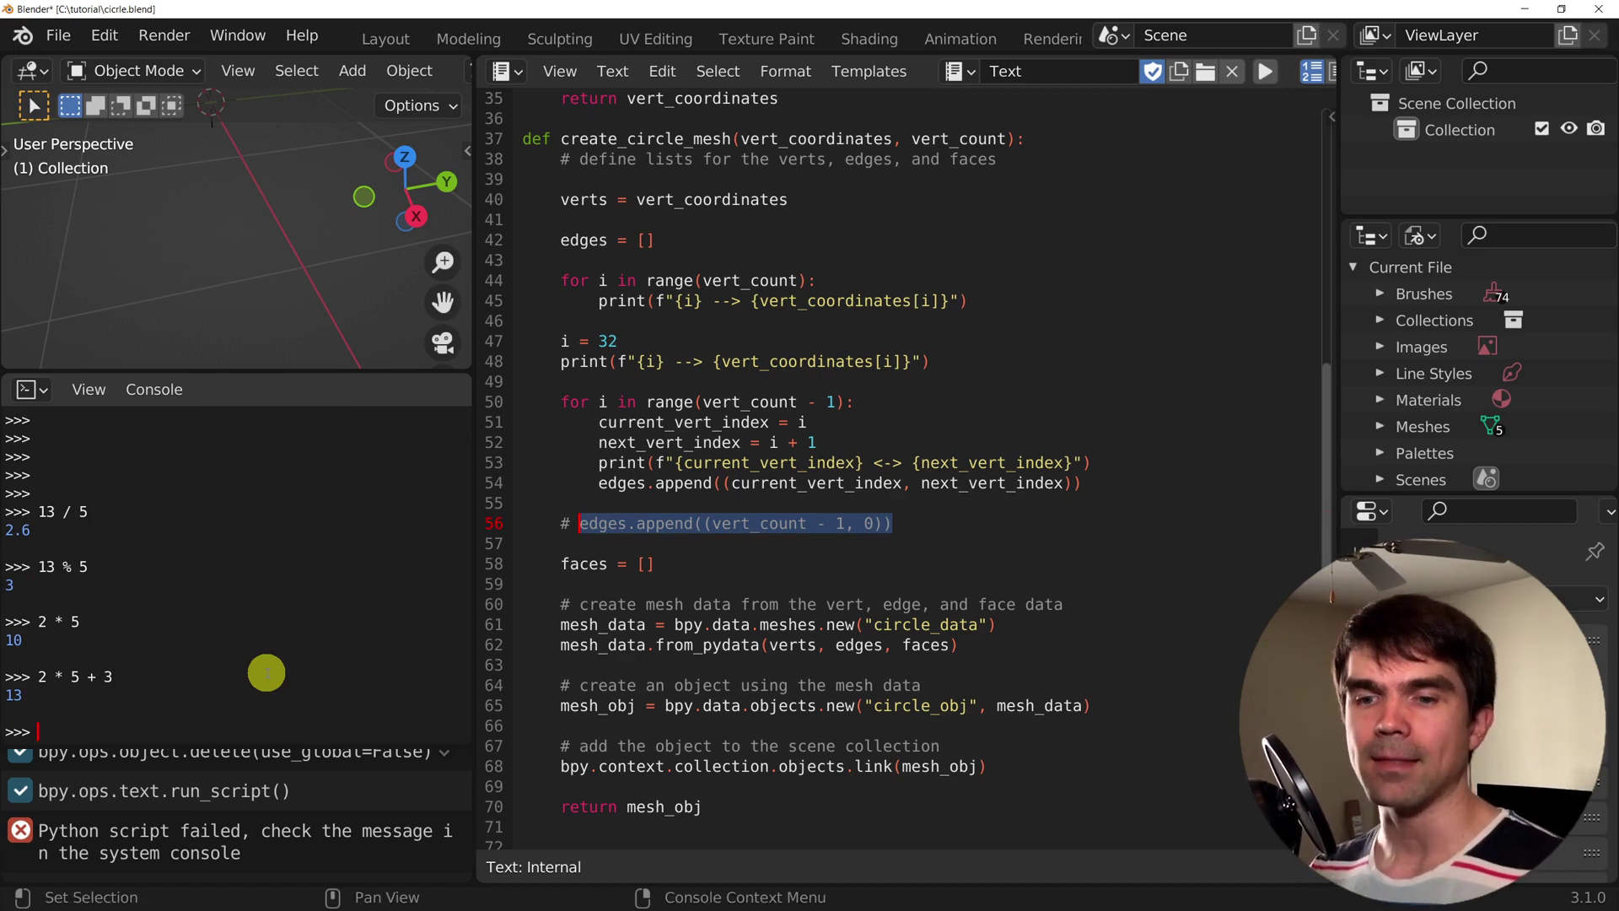
Bring up the divmod documentation in the Python console
{"action": "type", "text": "divm"}
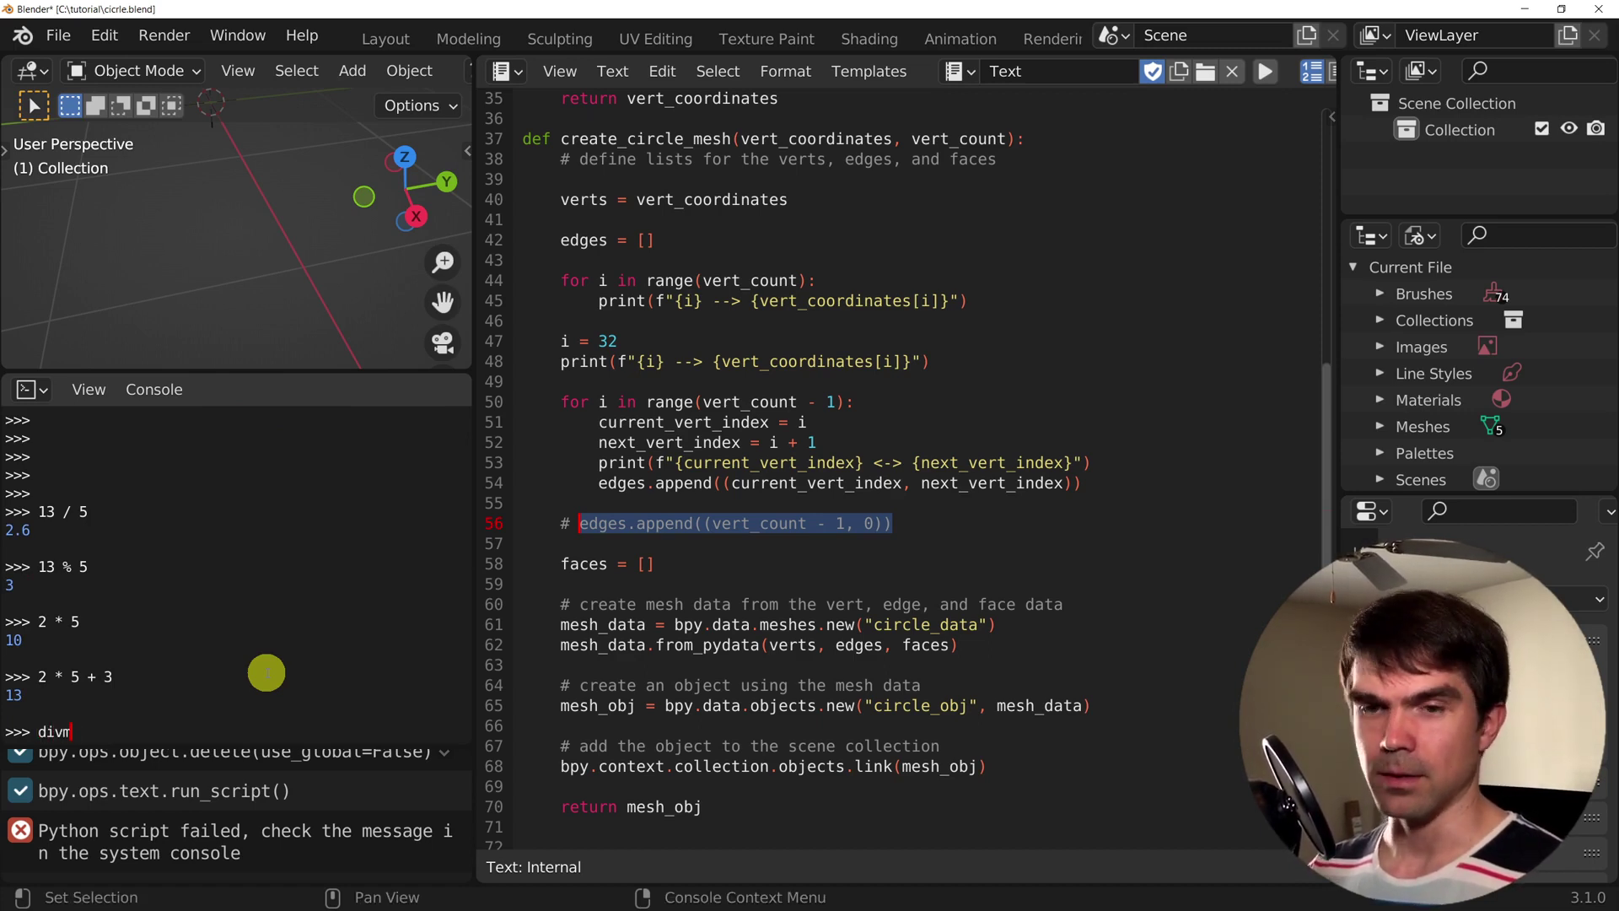
{"action": "type", "text": "od("}
{"action": "key", "text": "ctrl+space"}
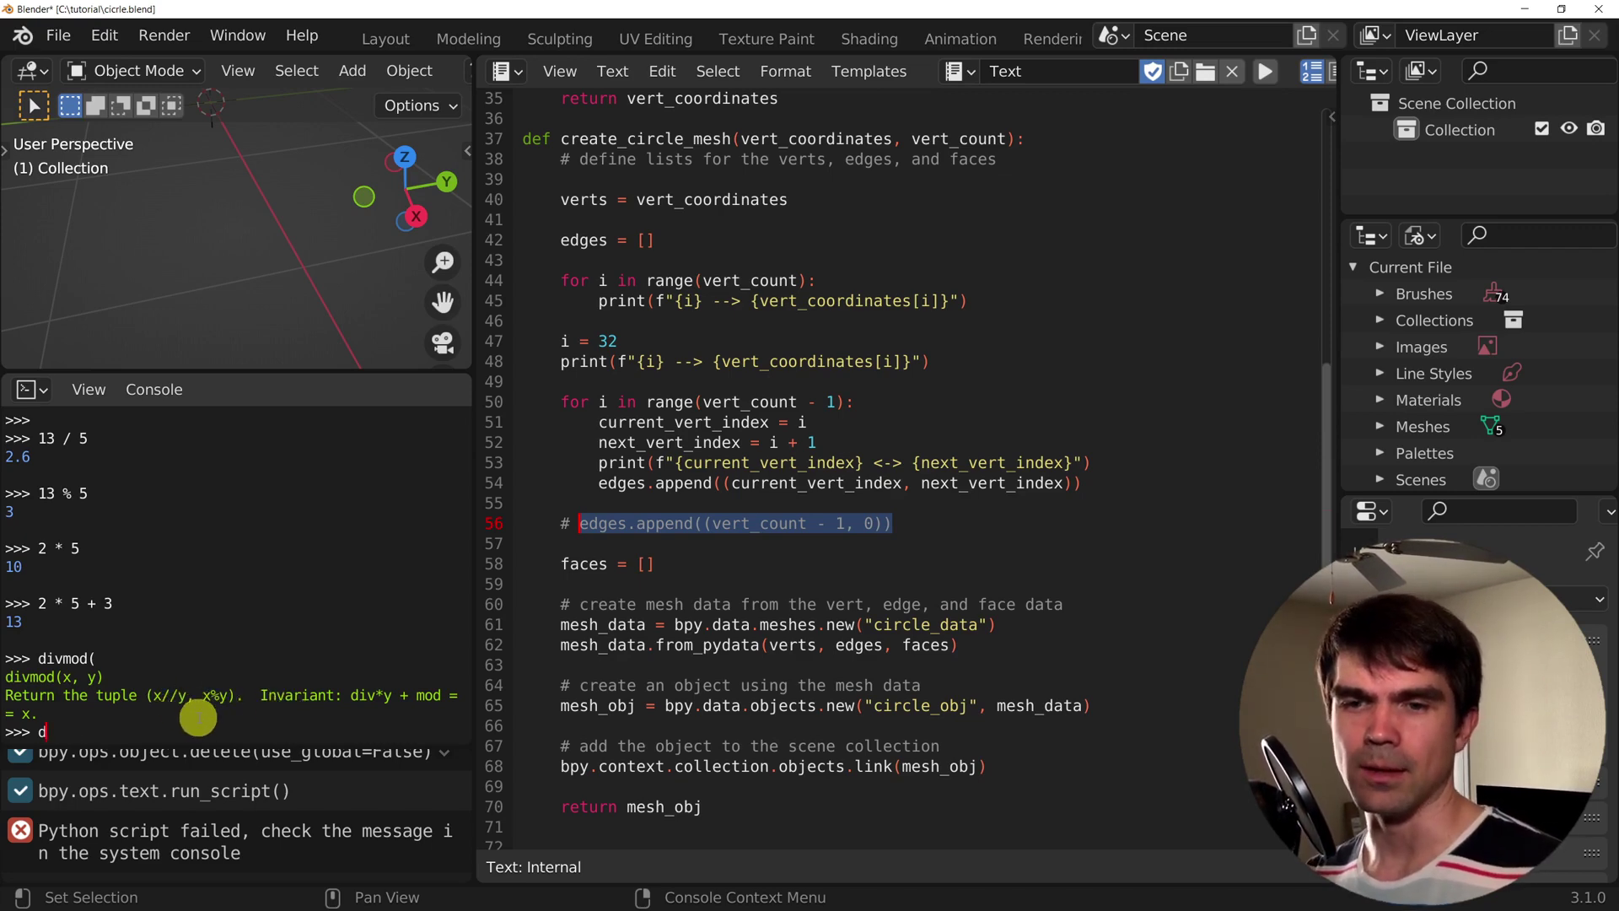
{"action": "key", "text": "Return"}
{"action": "key", "text": "Return"}
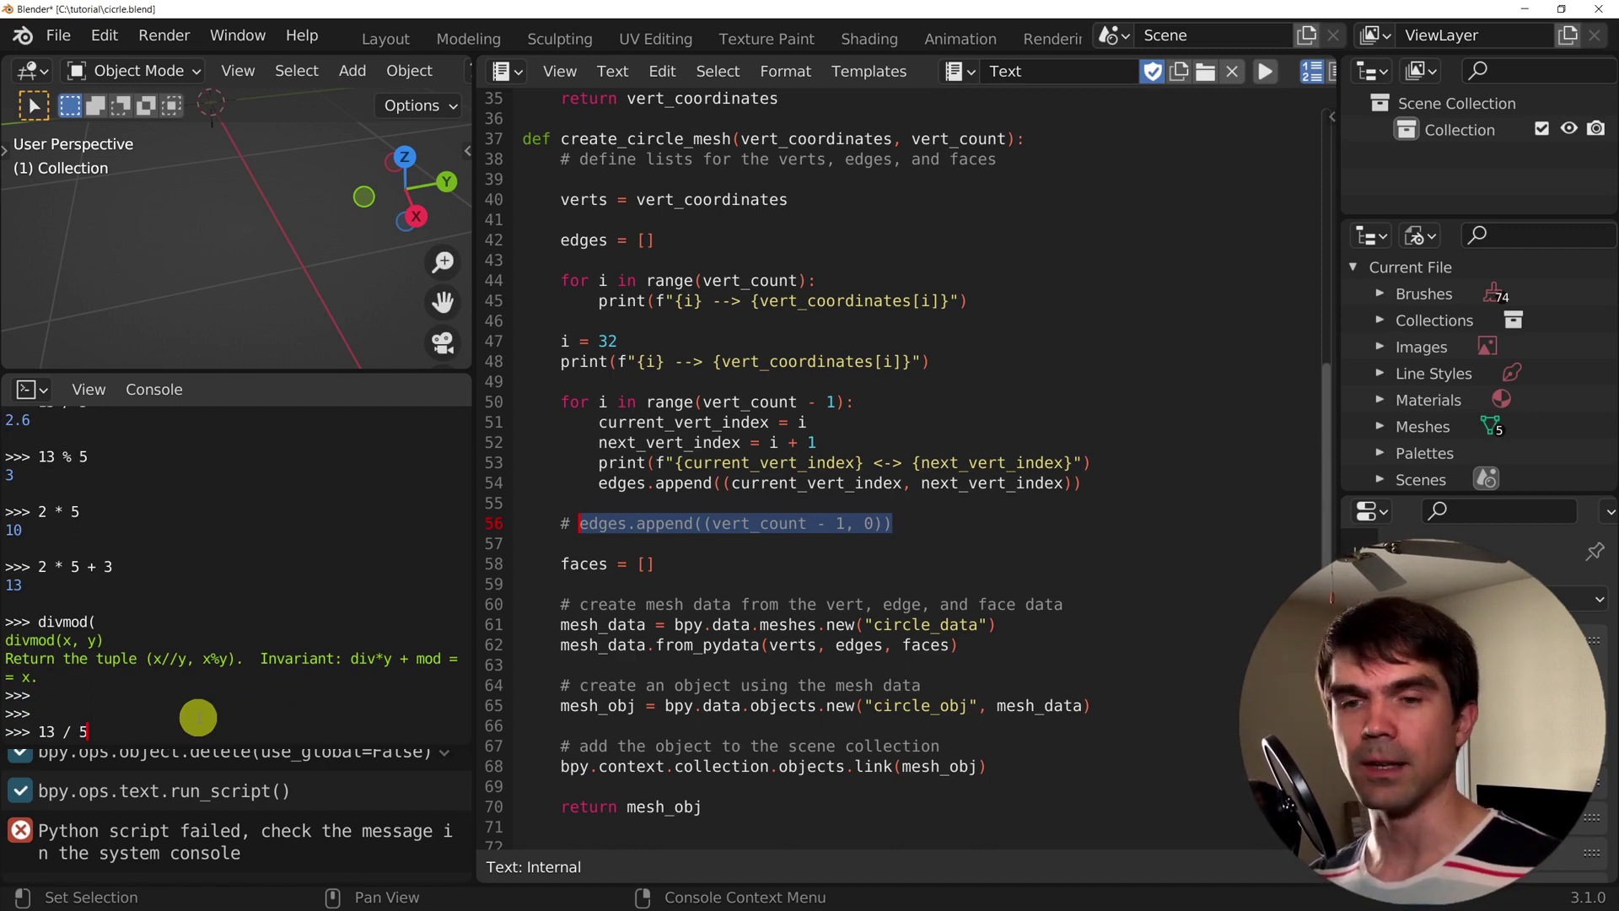
Evaluate 13 / 5 and 13 // 5, giving 2.6 and 2
{"action": "key", "text": "Return"}
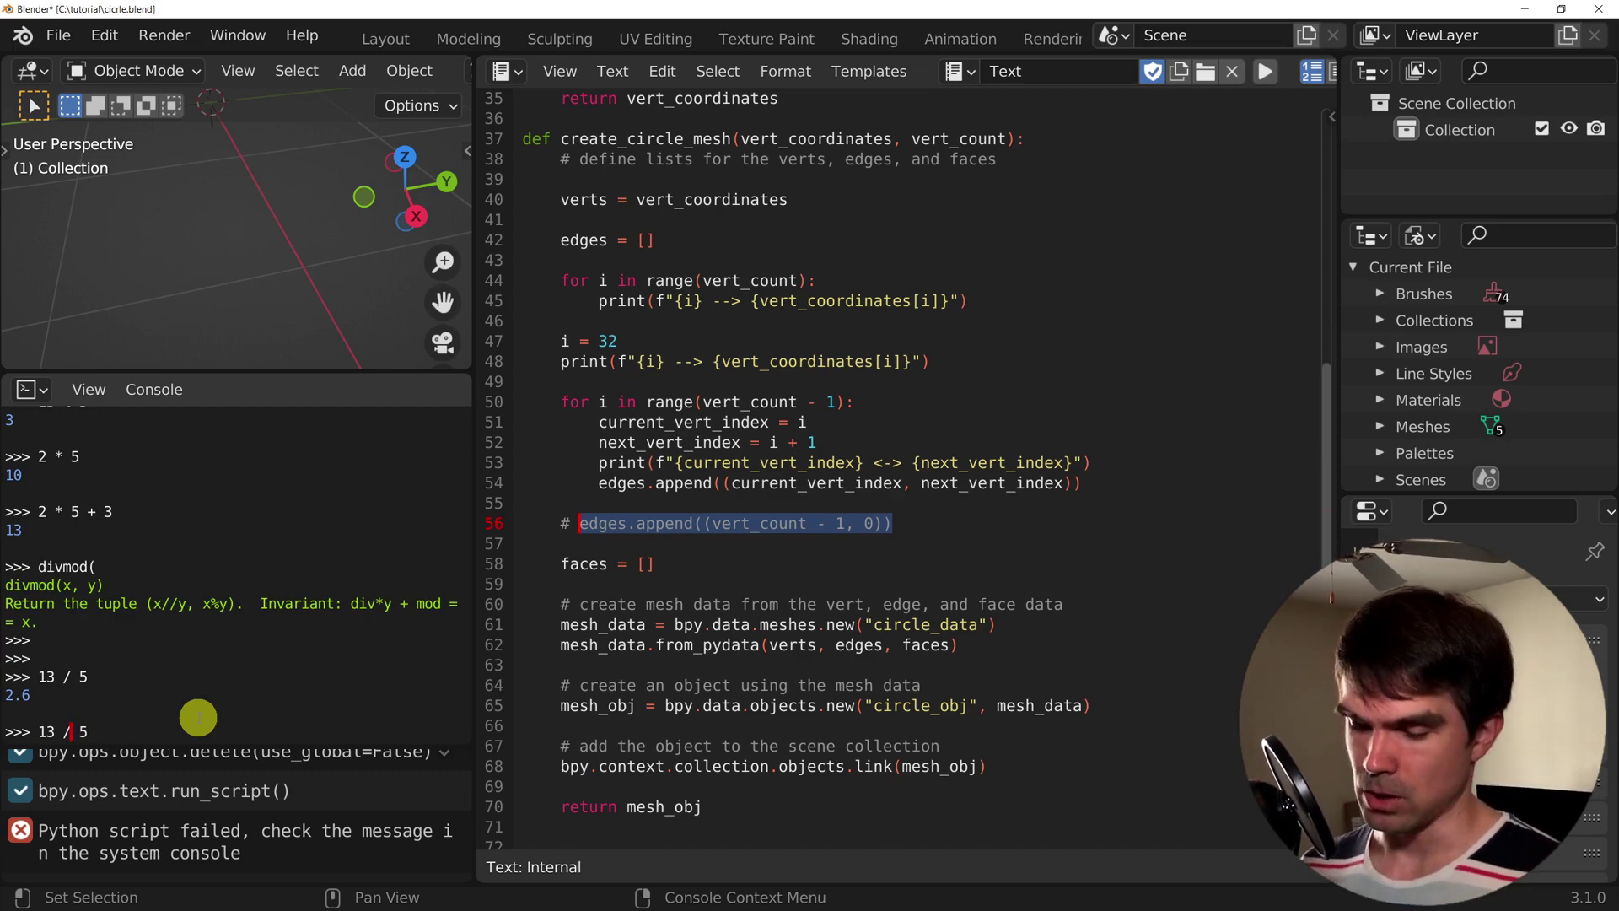
{"action": "type", "text": "/"}
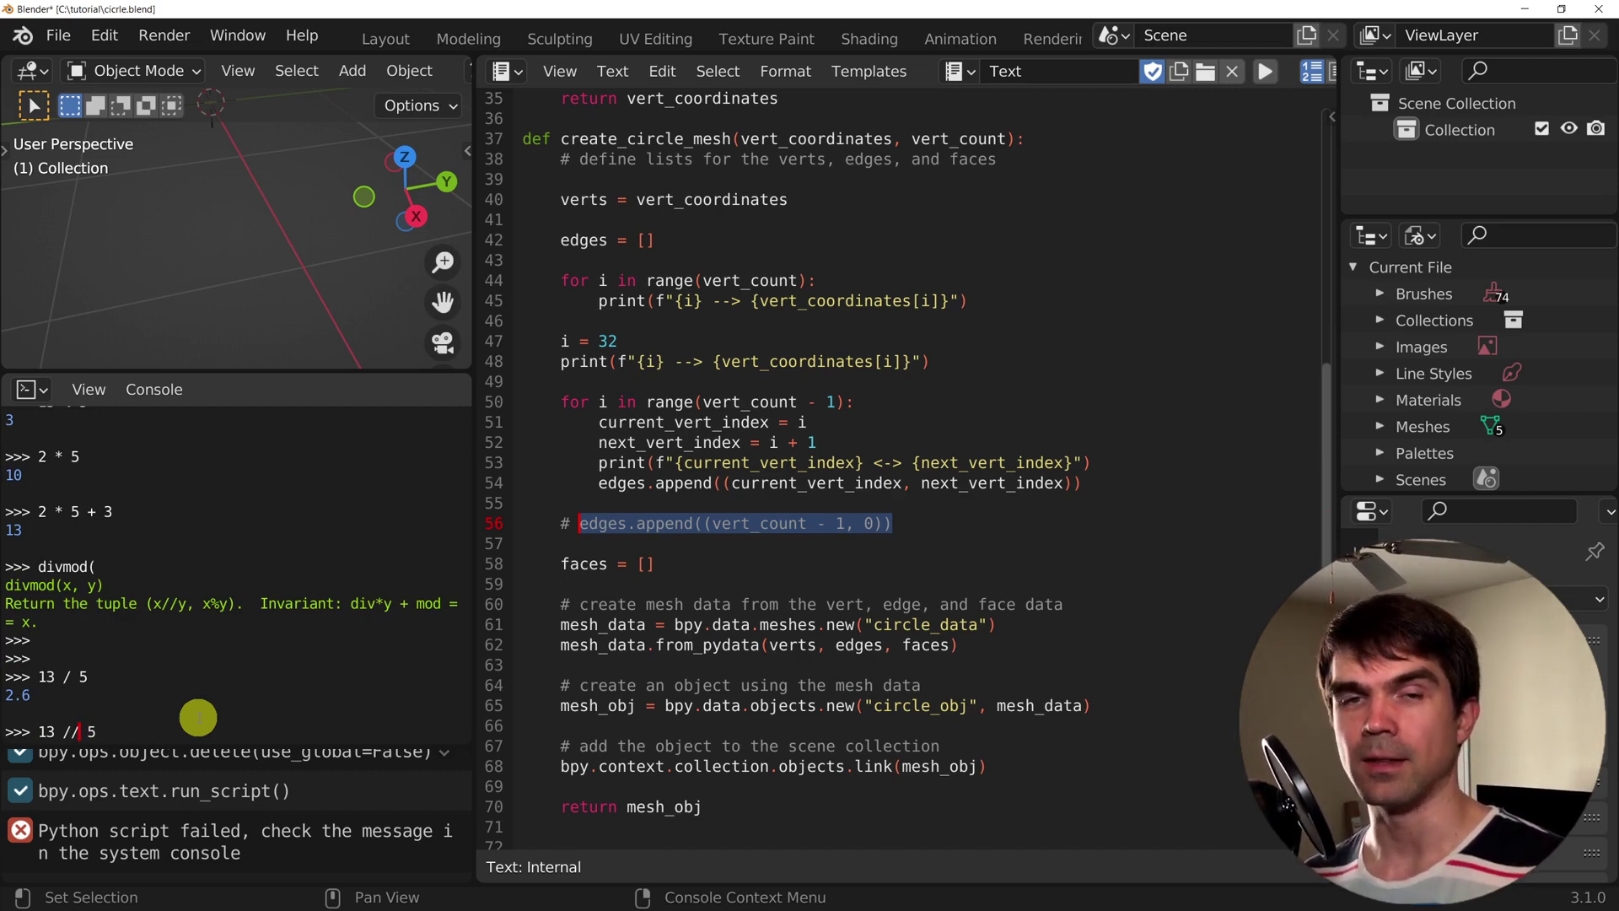
{"action": "key", "text": "Return"}
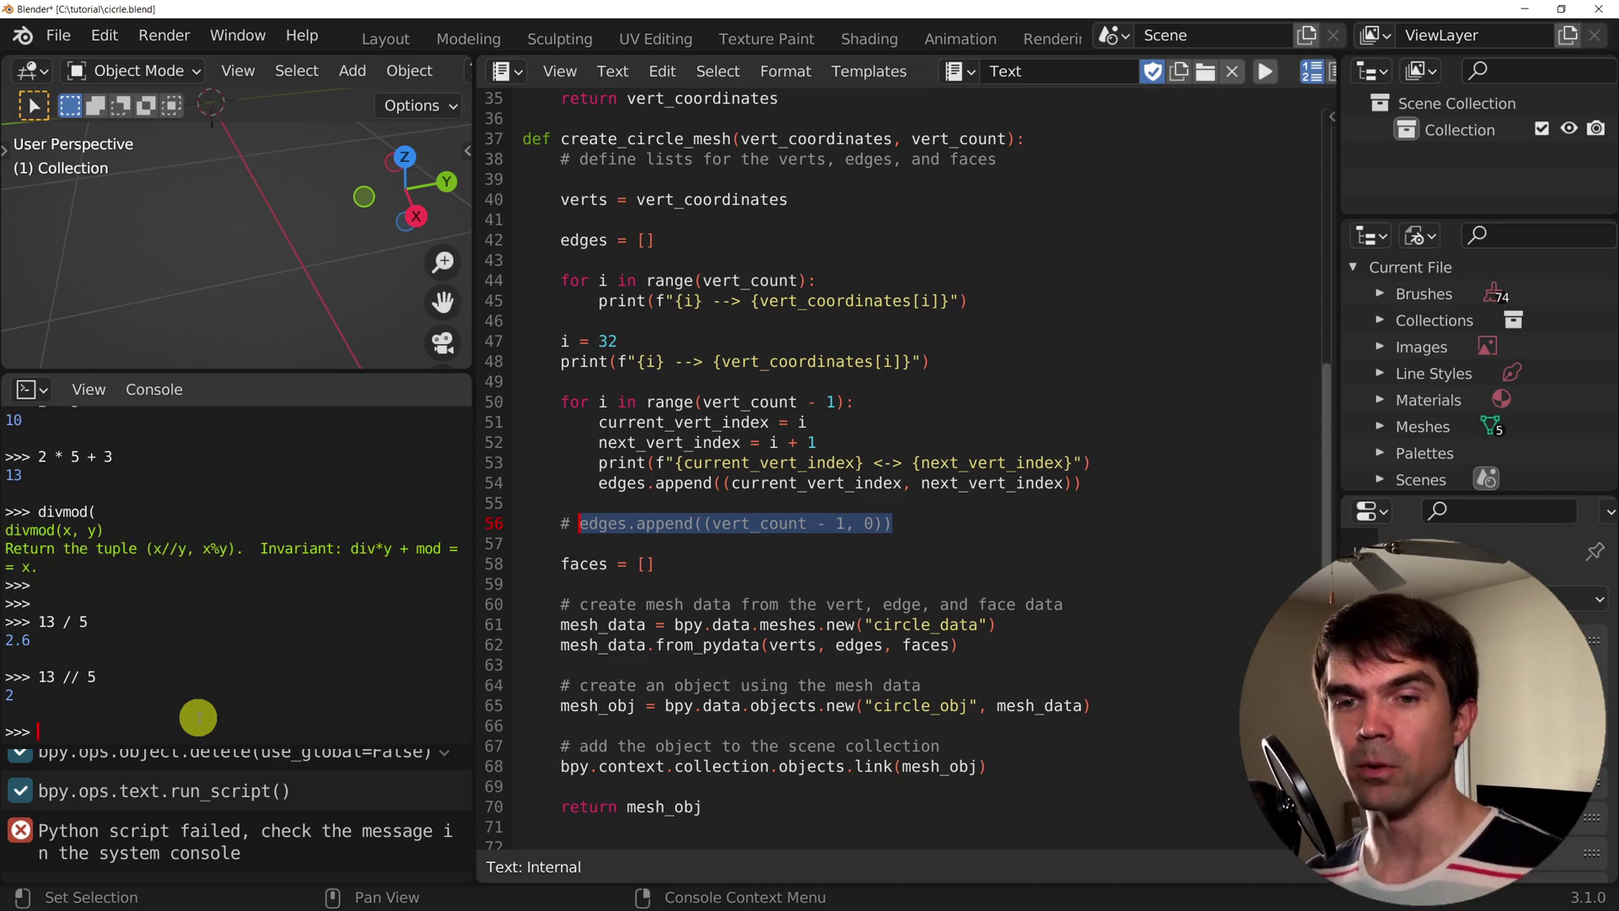
{"action": "key", "text": "Return"}
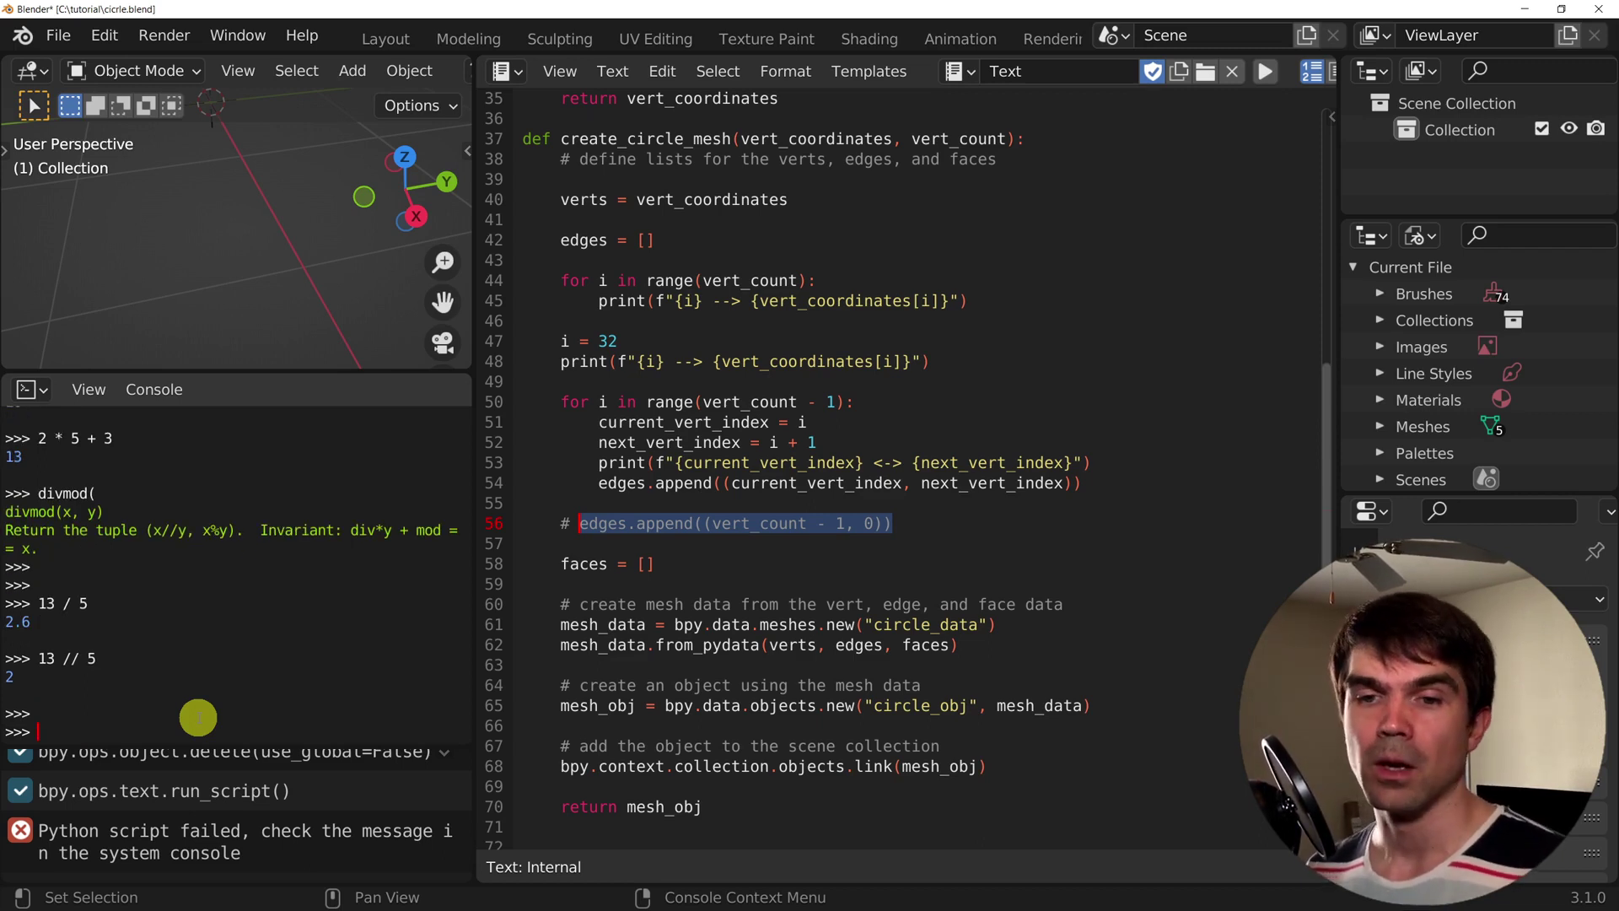
{"action": "type", "text": "13 / 5"}
Run divmod(13, 5) to get (2, 3) and review the outputs
{"action": "key", "text": "Up"}
{"action": "key", "text": "Down"}
{"action": "key", "text": "Down"}
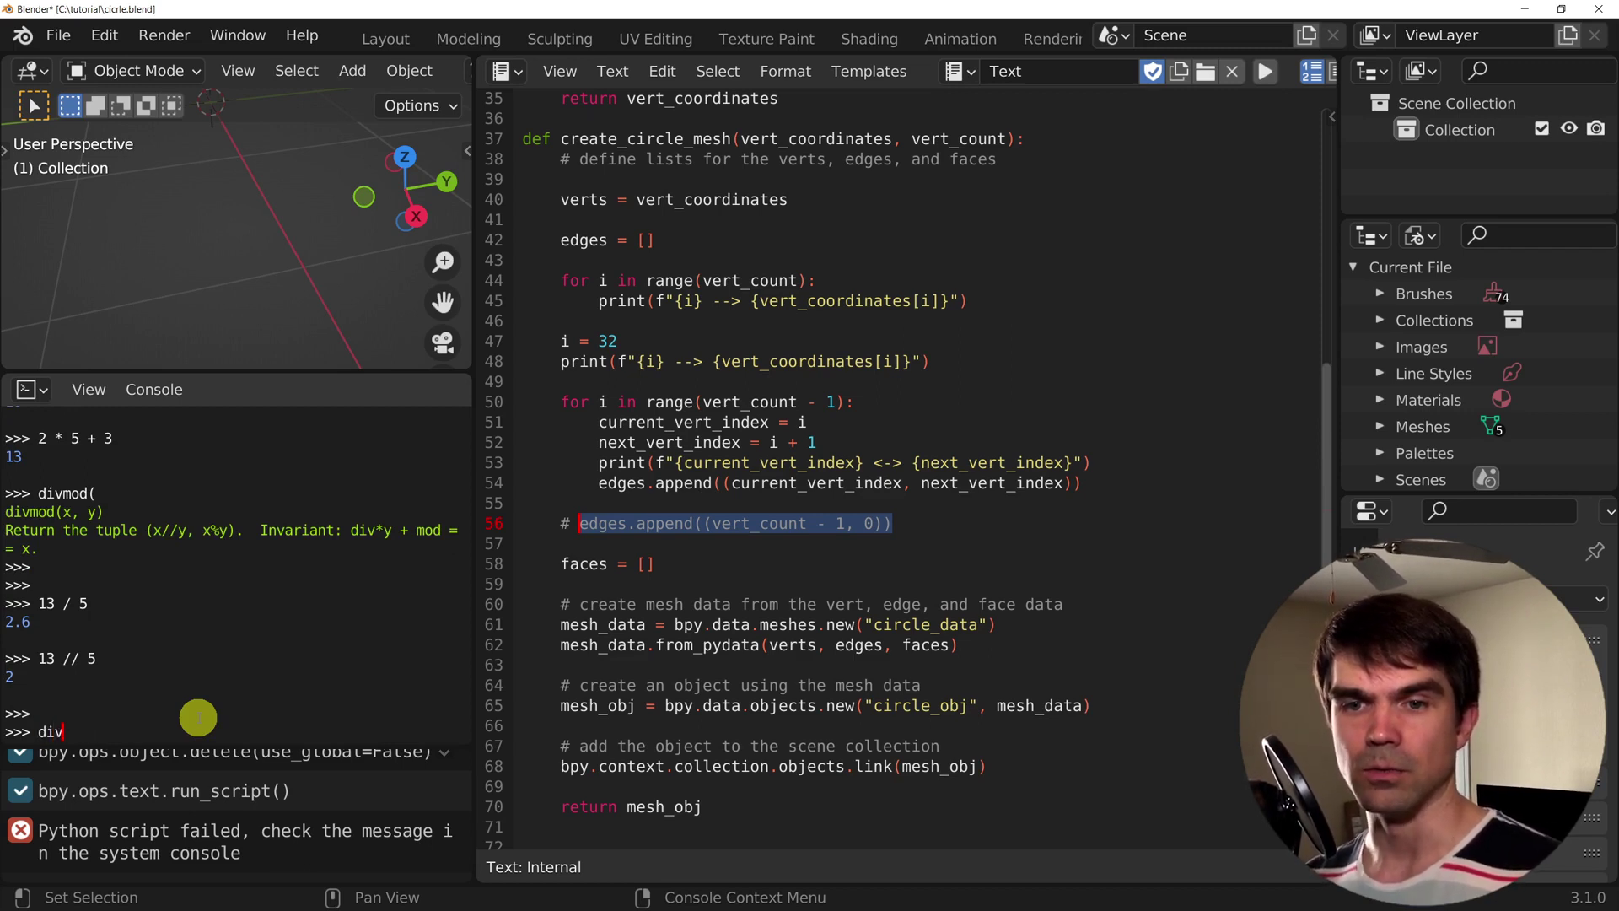
{"action": "key", "text": "ctrl+space"}
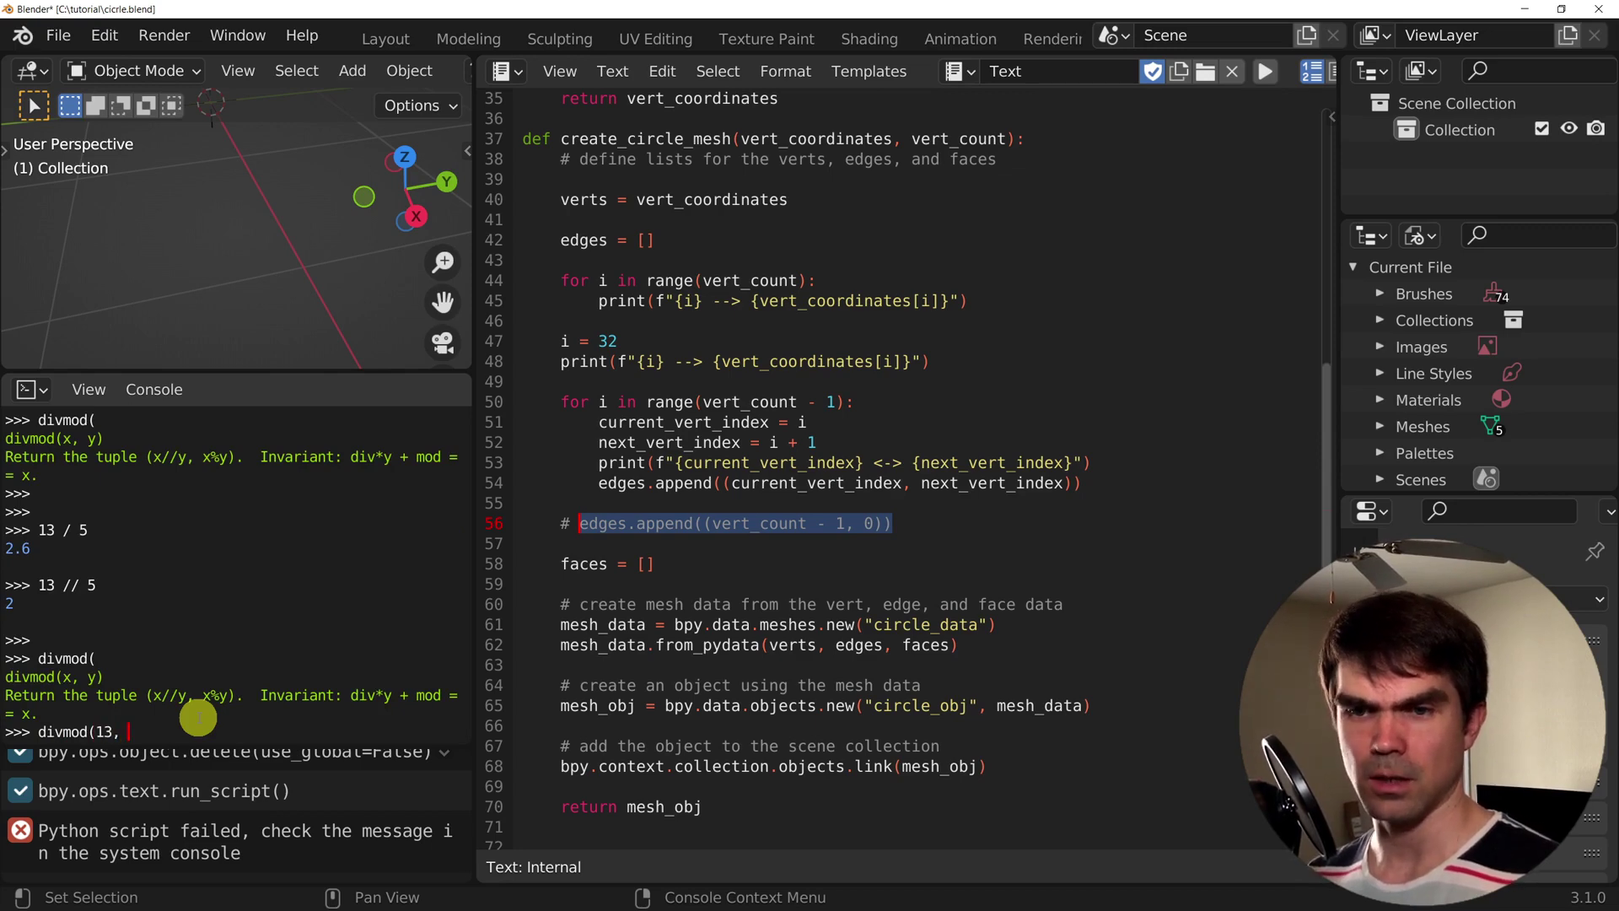
{"action": "type", "text": "5)"}
{"action": "key", "text": "Return"}
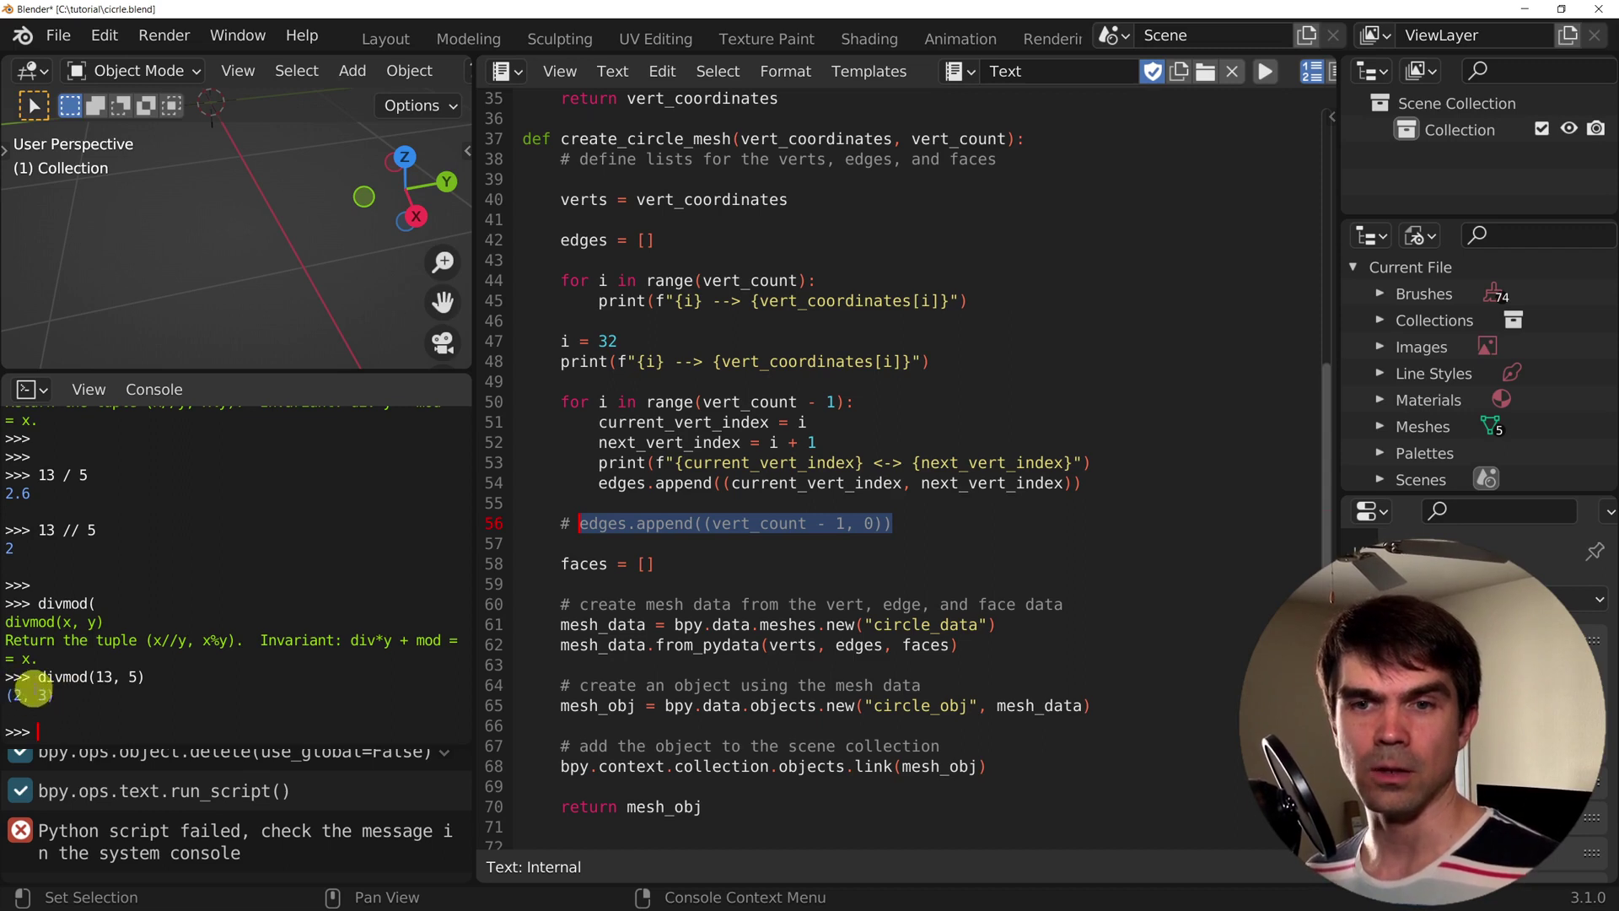
{"action": "scroll", "coordinate": [67, 553], "scroll_direction": "up", "scroll_amount": 3}
{"action": "scroll", "coordinate": [50, 522], "scroll_direction": "up", "scroll_amount": 2}
{"action": "scroll", "coordinate": [41, 494], "scroll_direction": "up", "scroll_amount": 3}
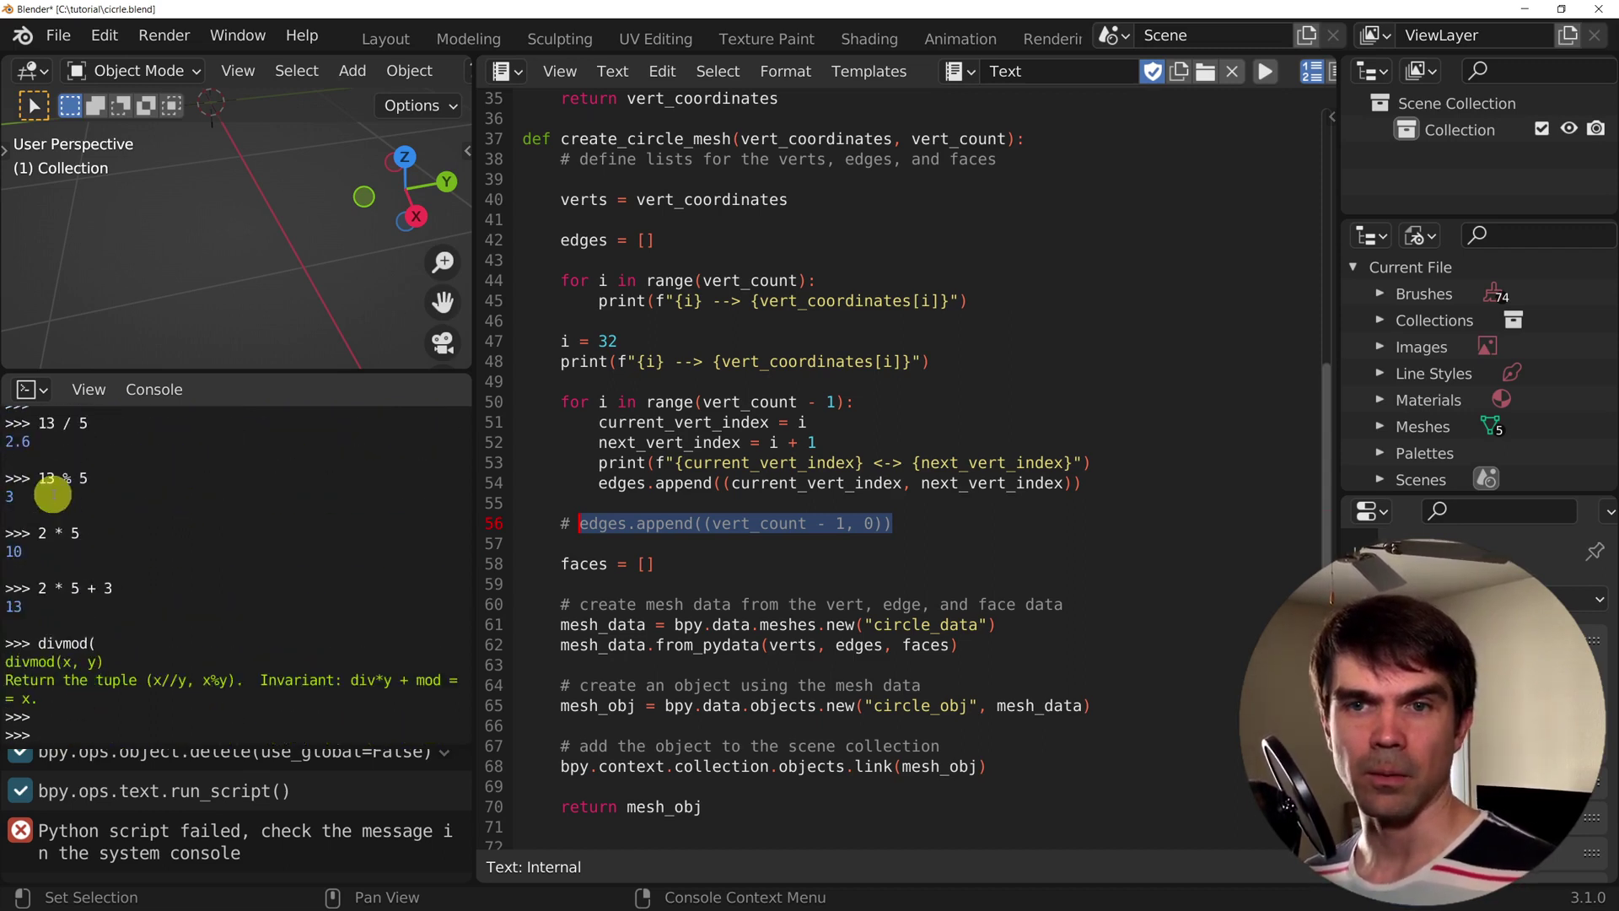
{"action": "left_click_drag", "start_coordinate": [114, 479], "coordinate": [58, 504]}
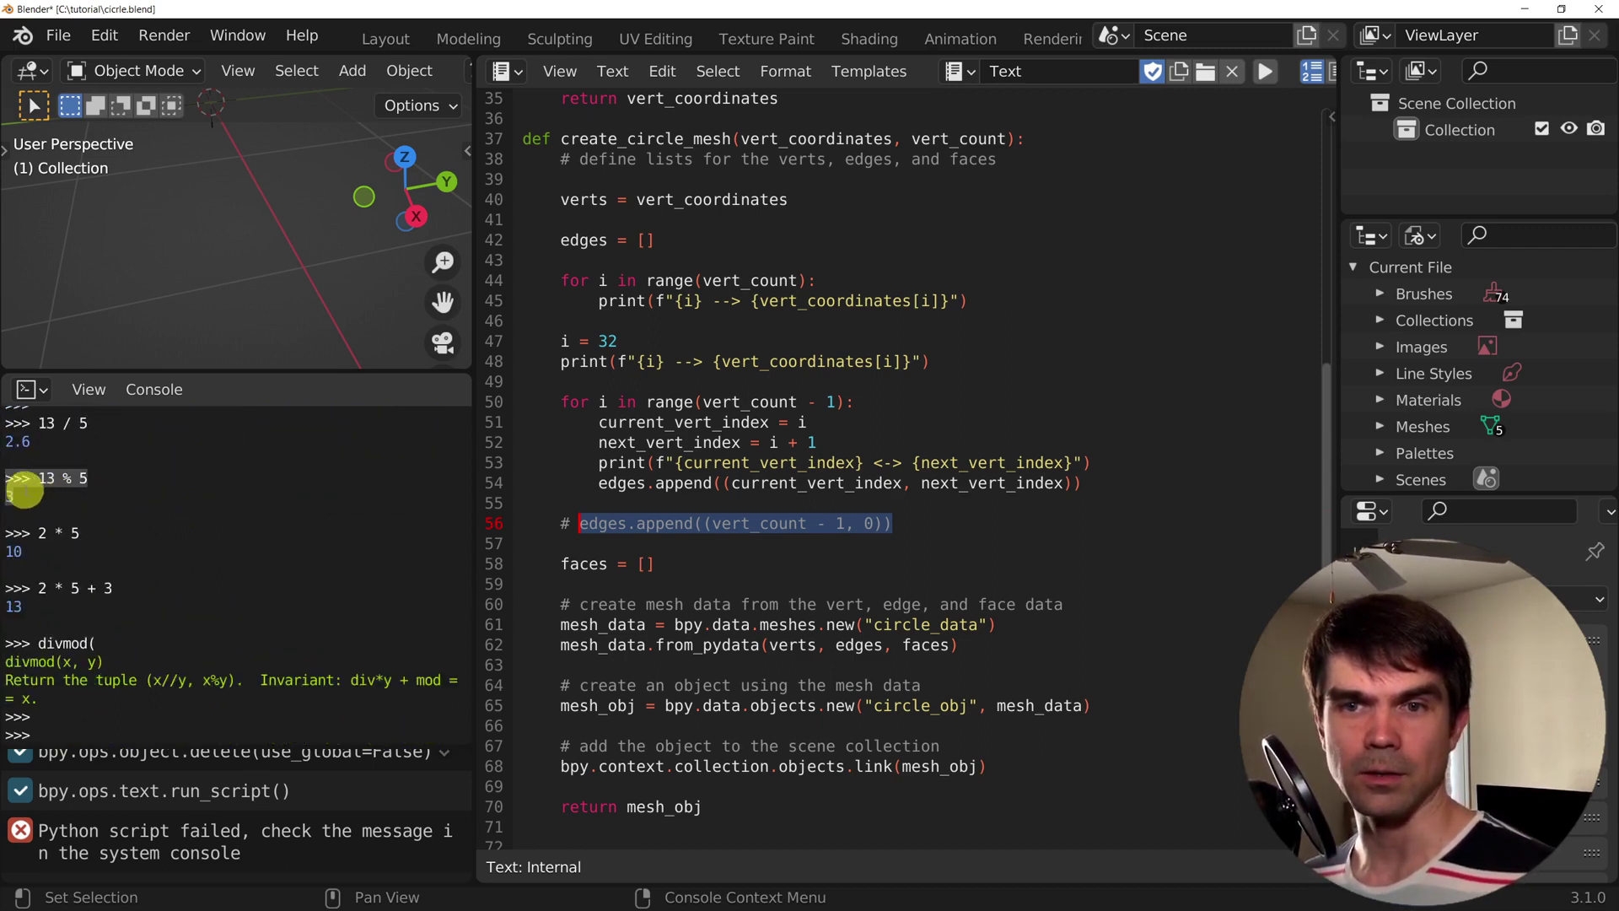
{"action": "scroll", "coordinate": [54, 506], "scroll_direction": "down", "scroll_amount": 3}
{"action": "scroll", "coordinate": [76, 557], "scroll_direction": "down", "scroll_amount": 2}
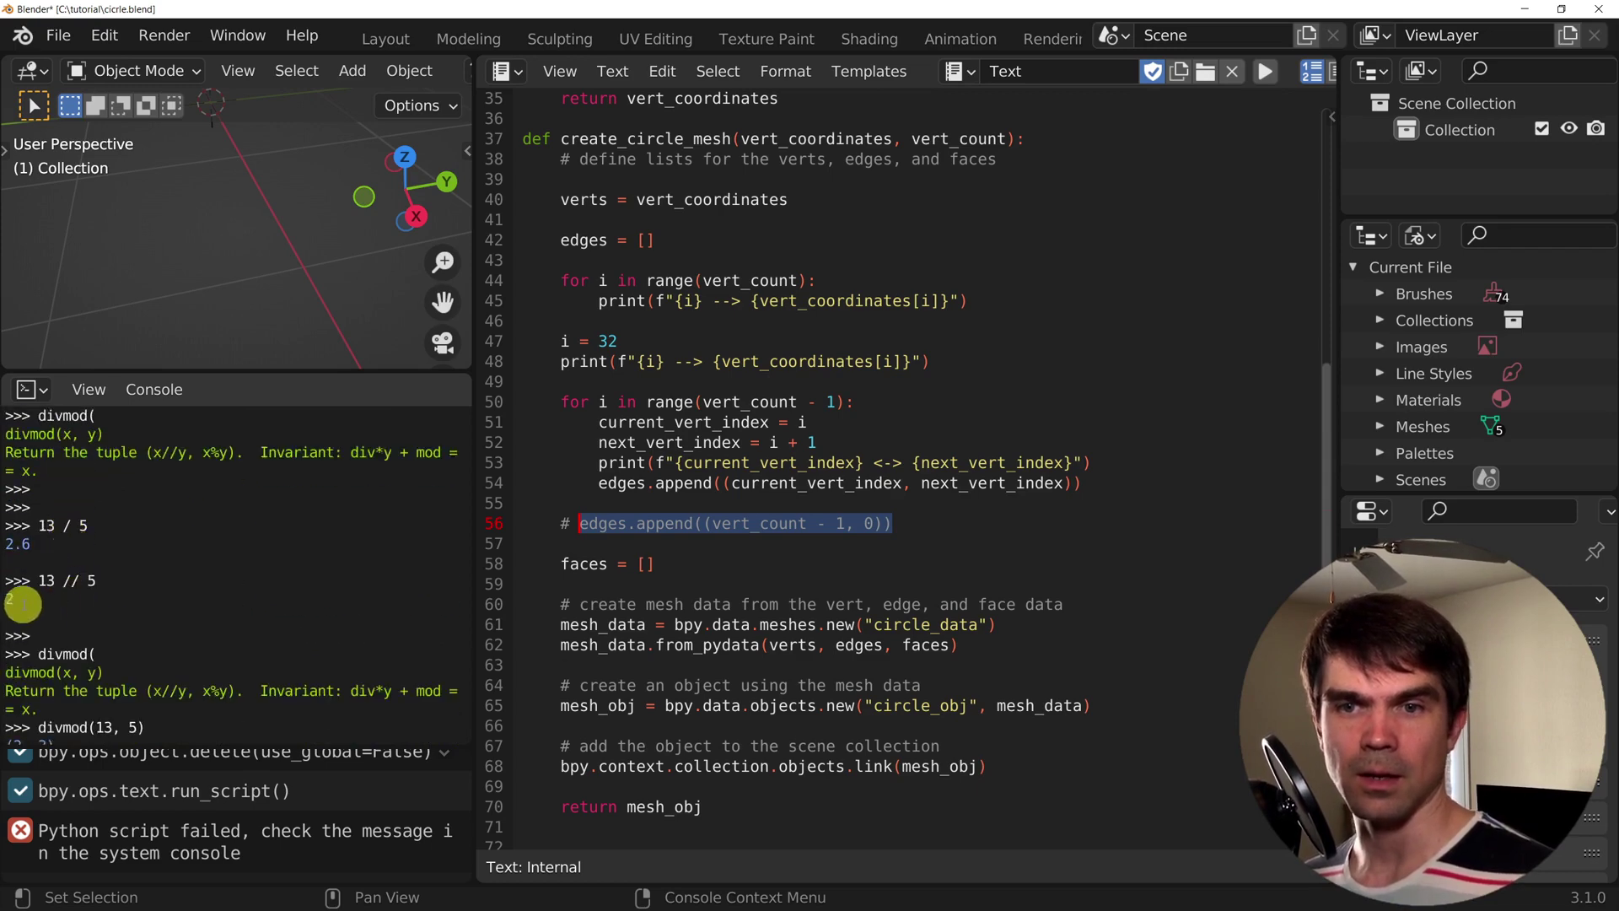
{"action": "scroll", "coordinate": [50, 602], "scroll_direction": "down", "scroll_amount": 1}
{"action": "left_click", "coordinate": [211, 696]}
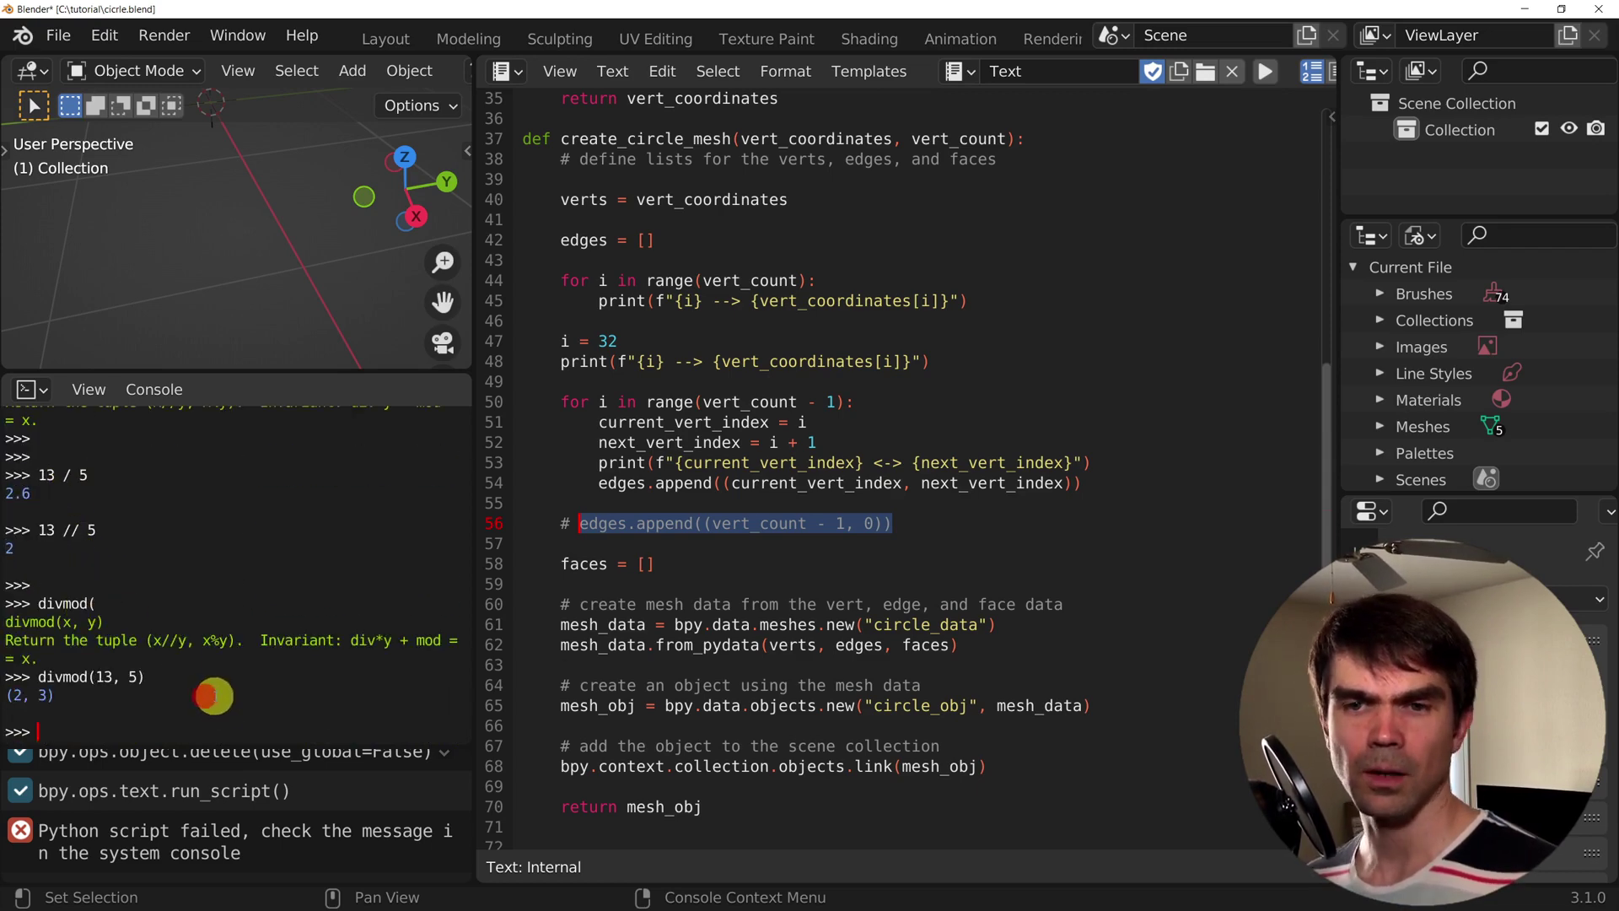
Evaluate 0 % 5 through 5 % 5, showing remainders 0–4 then wrapping to 0
{"action": "key", "text": "Return"}
{"action": "key", "text": "Return"}
{"action": "key", "text": "Return"}
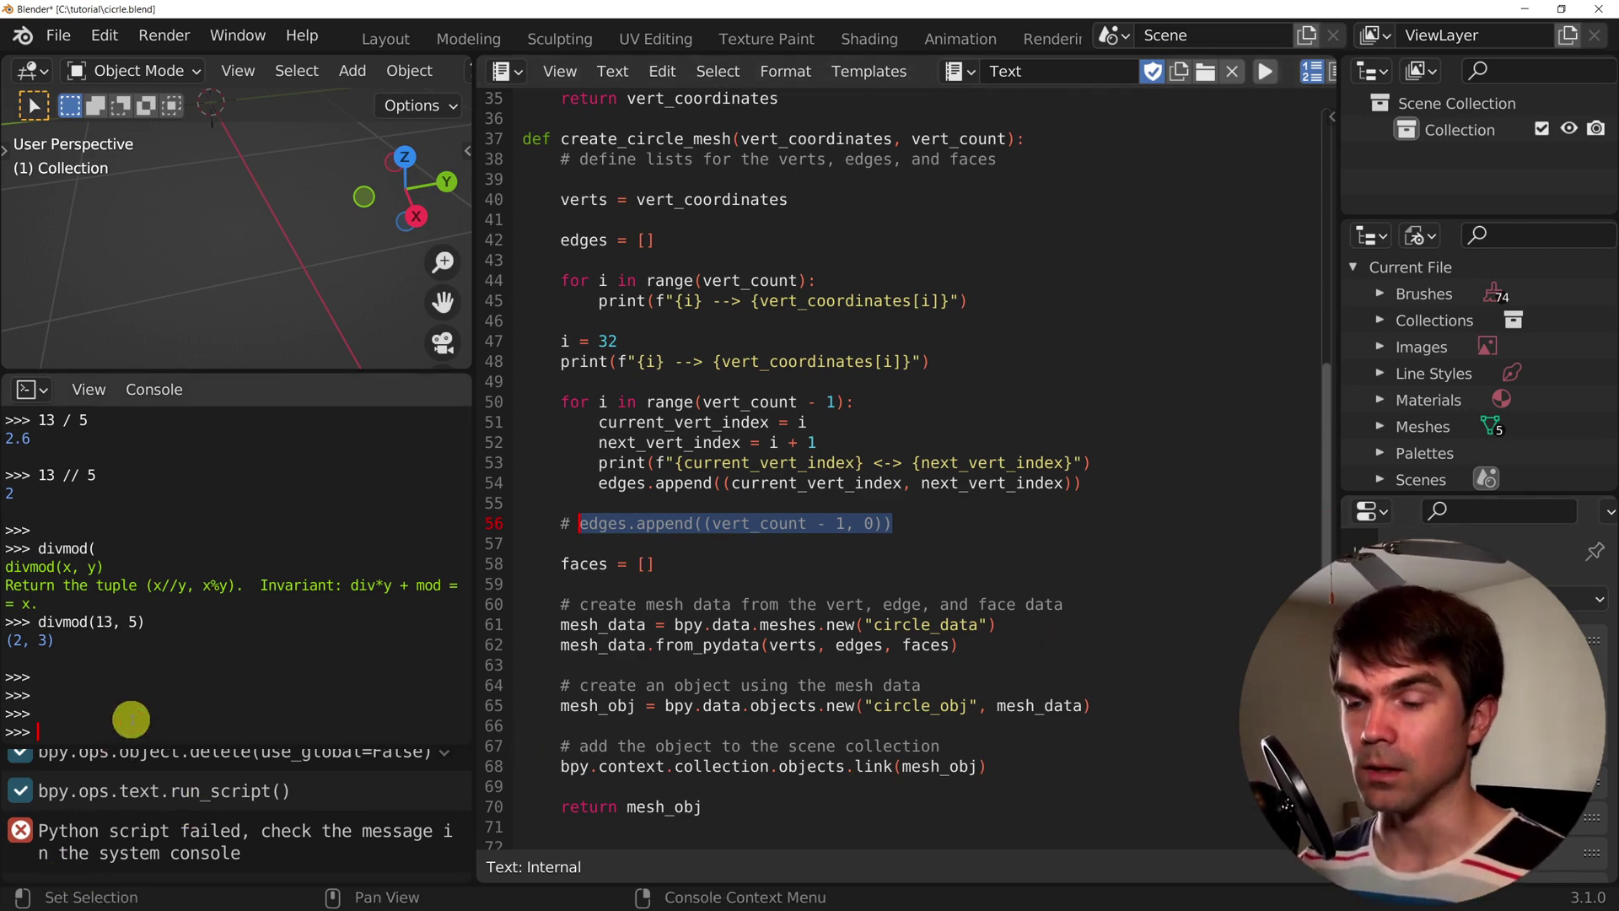
{"action": "type", "text": "0"}
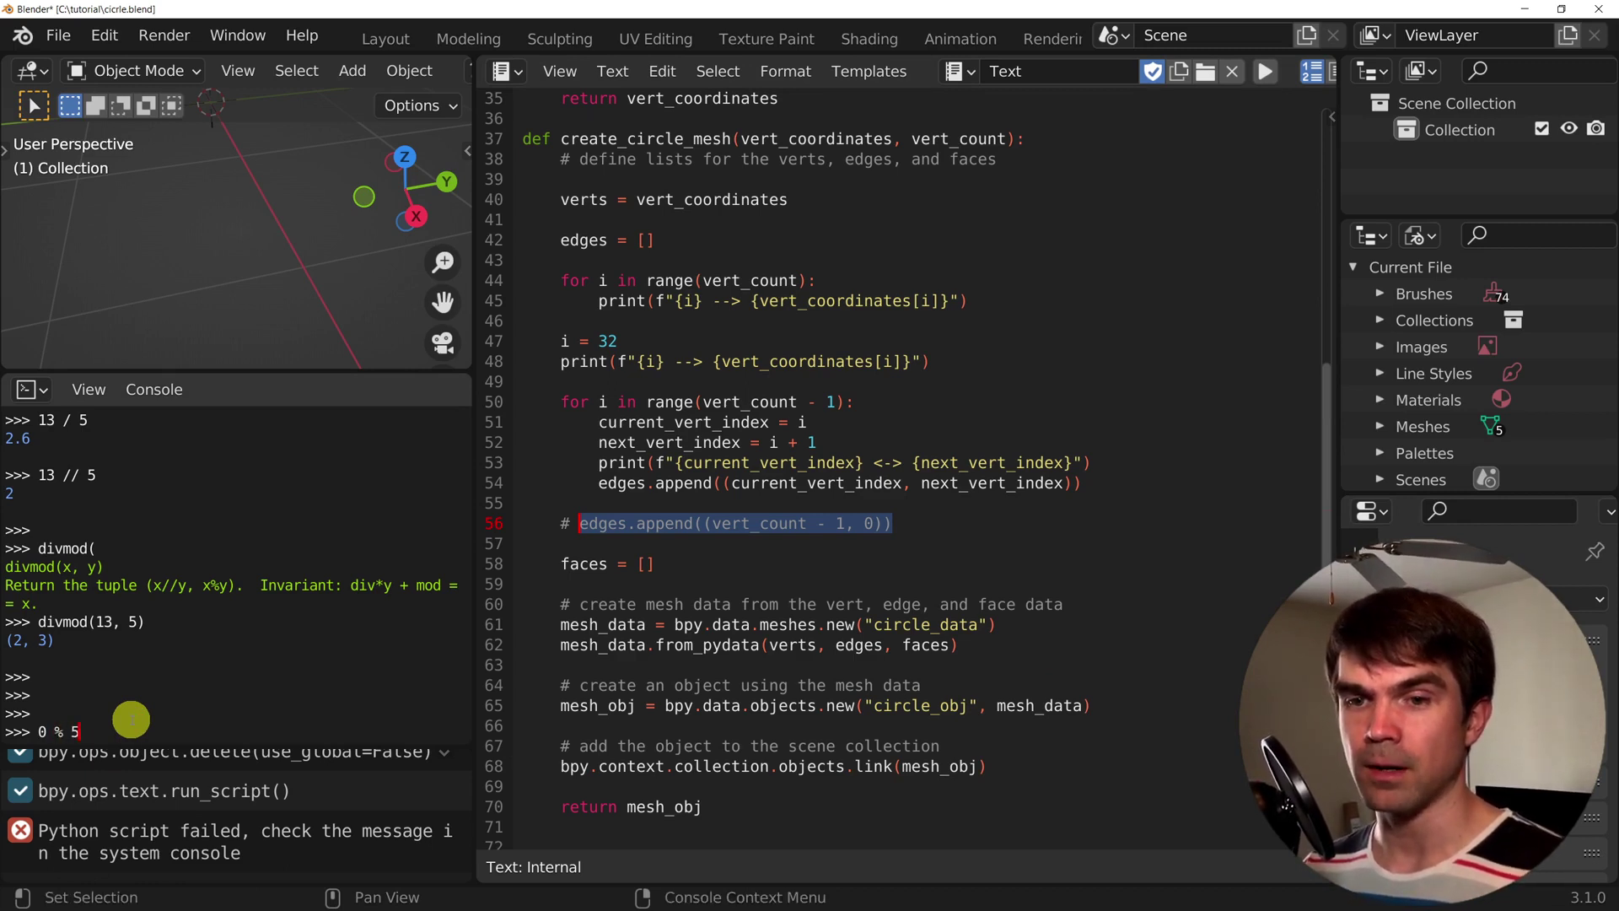
{"action": "key", "text": "Return"}
{"action": "key", "text": "Up"}
{"action": "key", "text": "Left"}
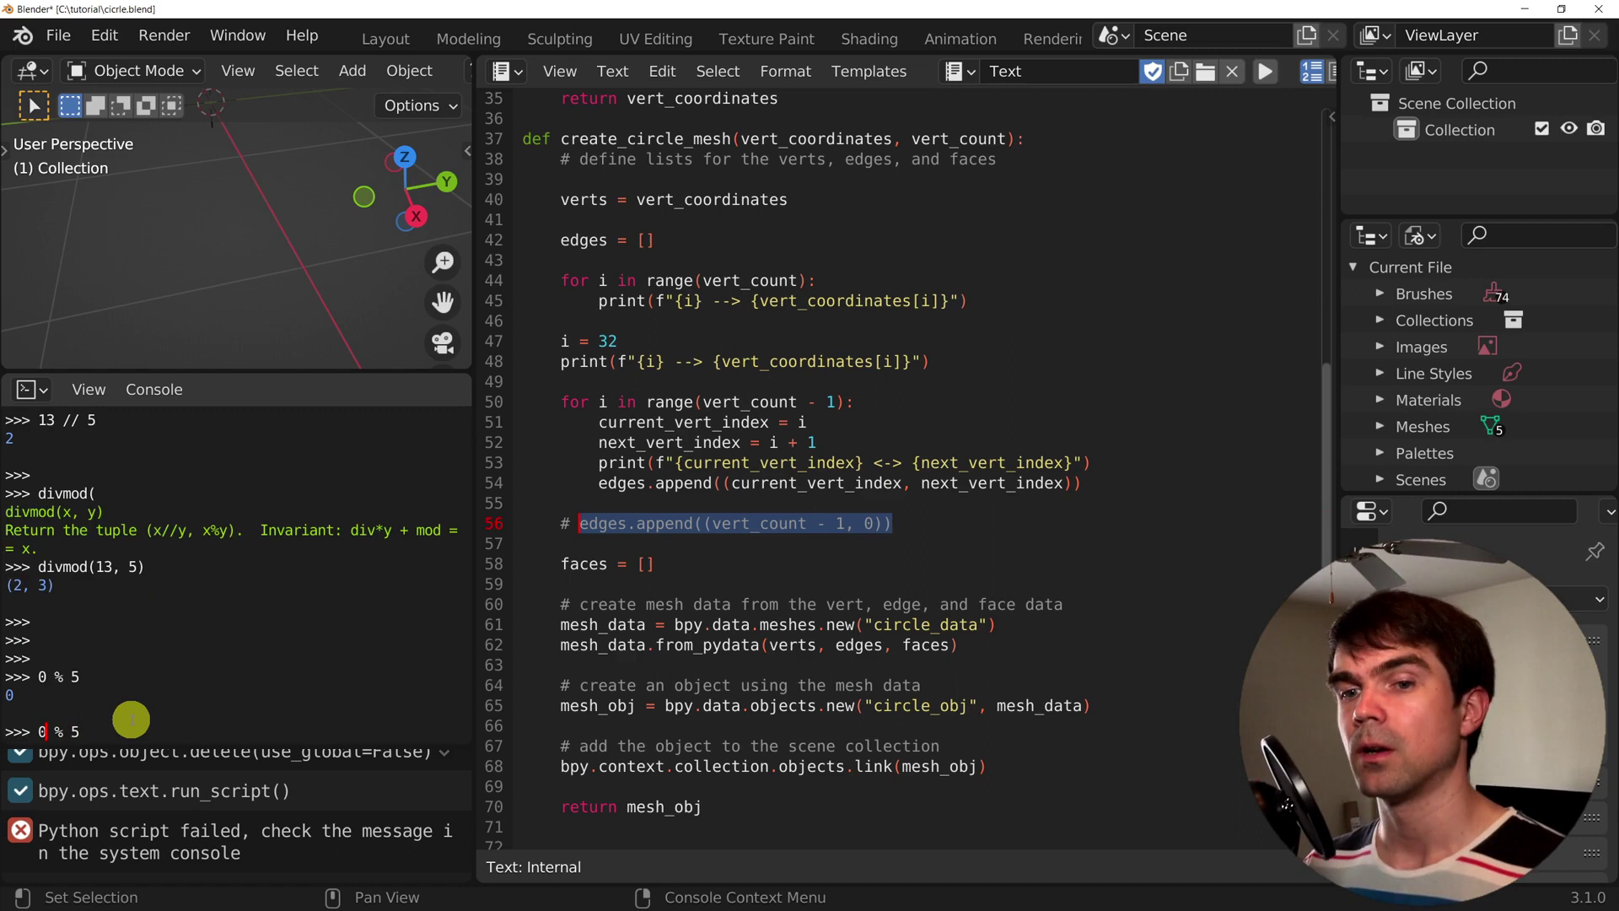
{"action": "key", "text": "Return"}
{"action": "key", "text": "Up"}
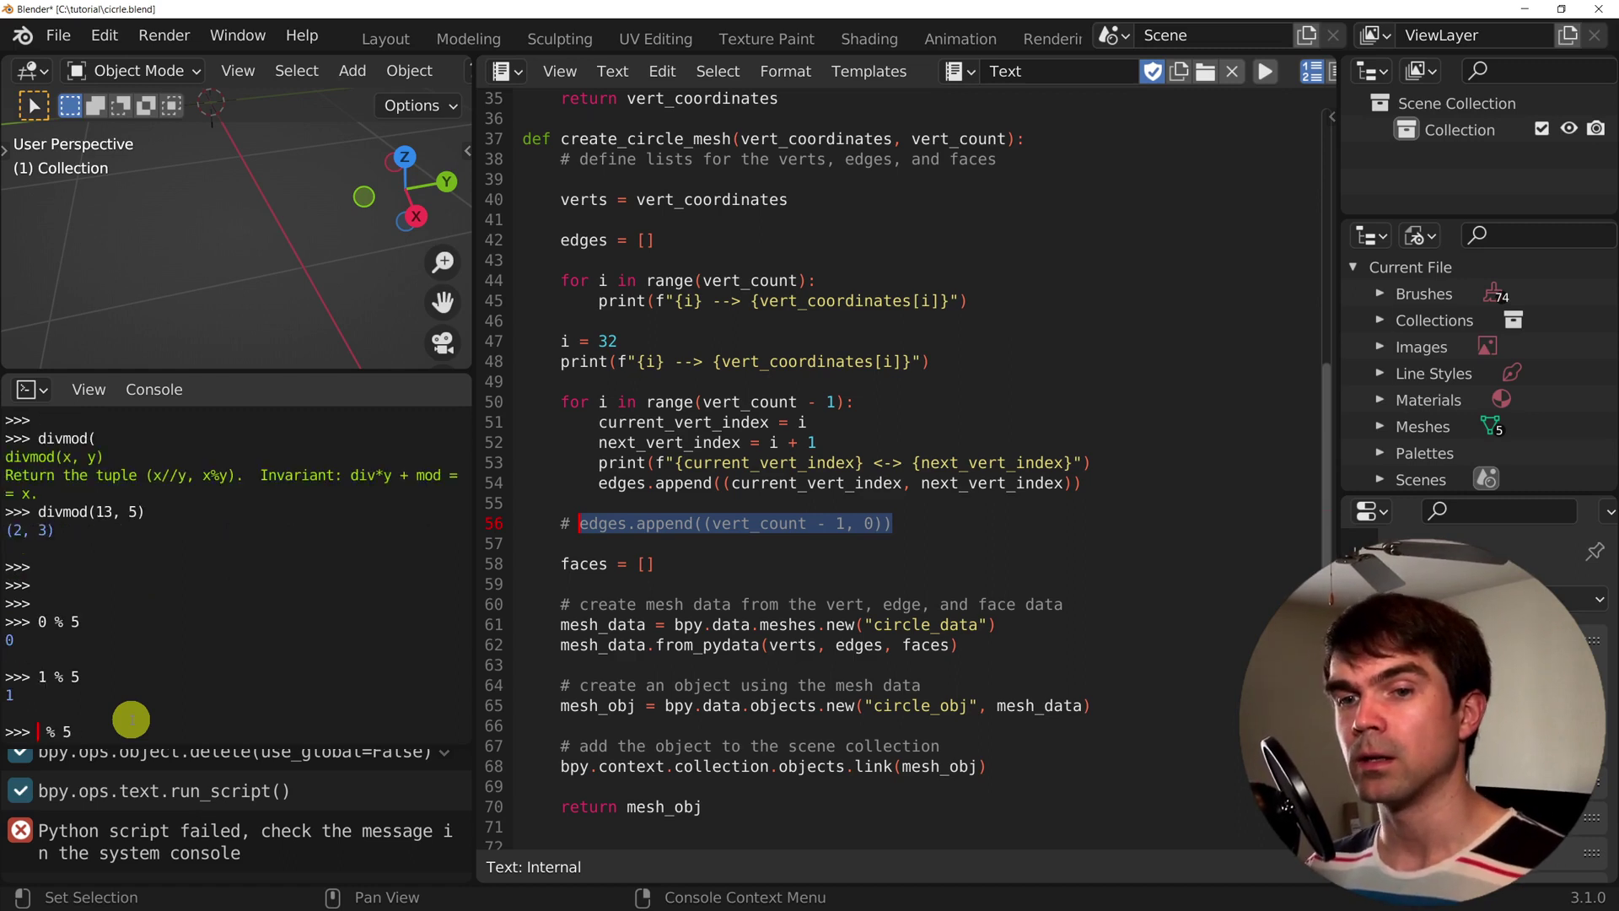
{"action": "key", "text": "Return"}
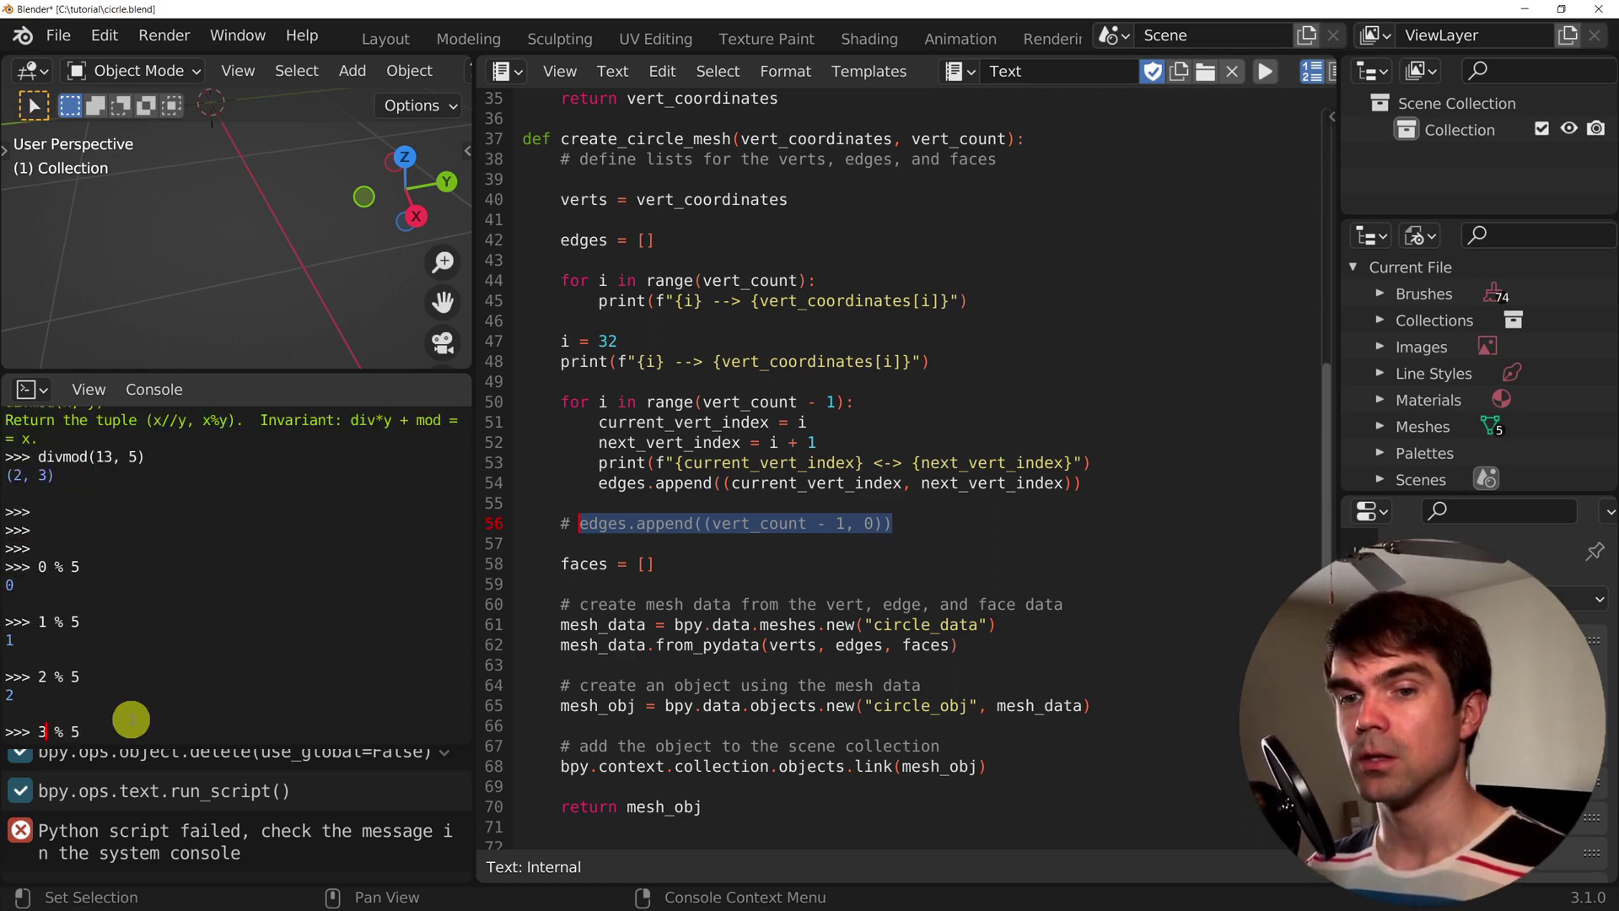
{"action": "key", "text": "Return"}
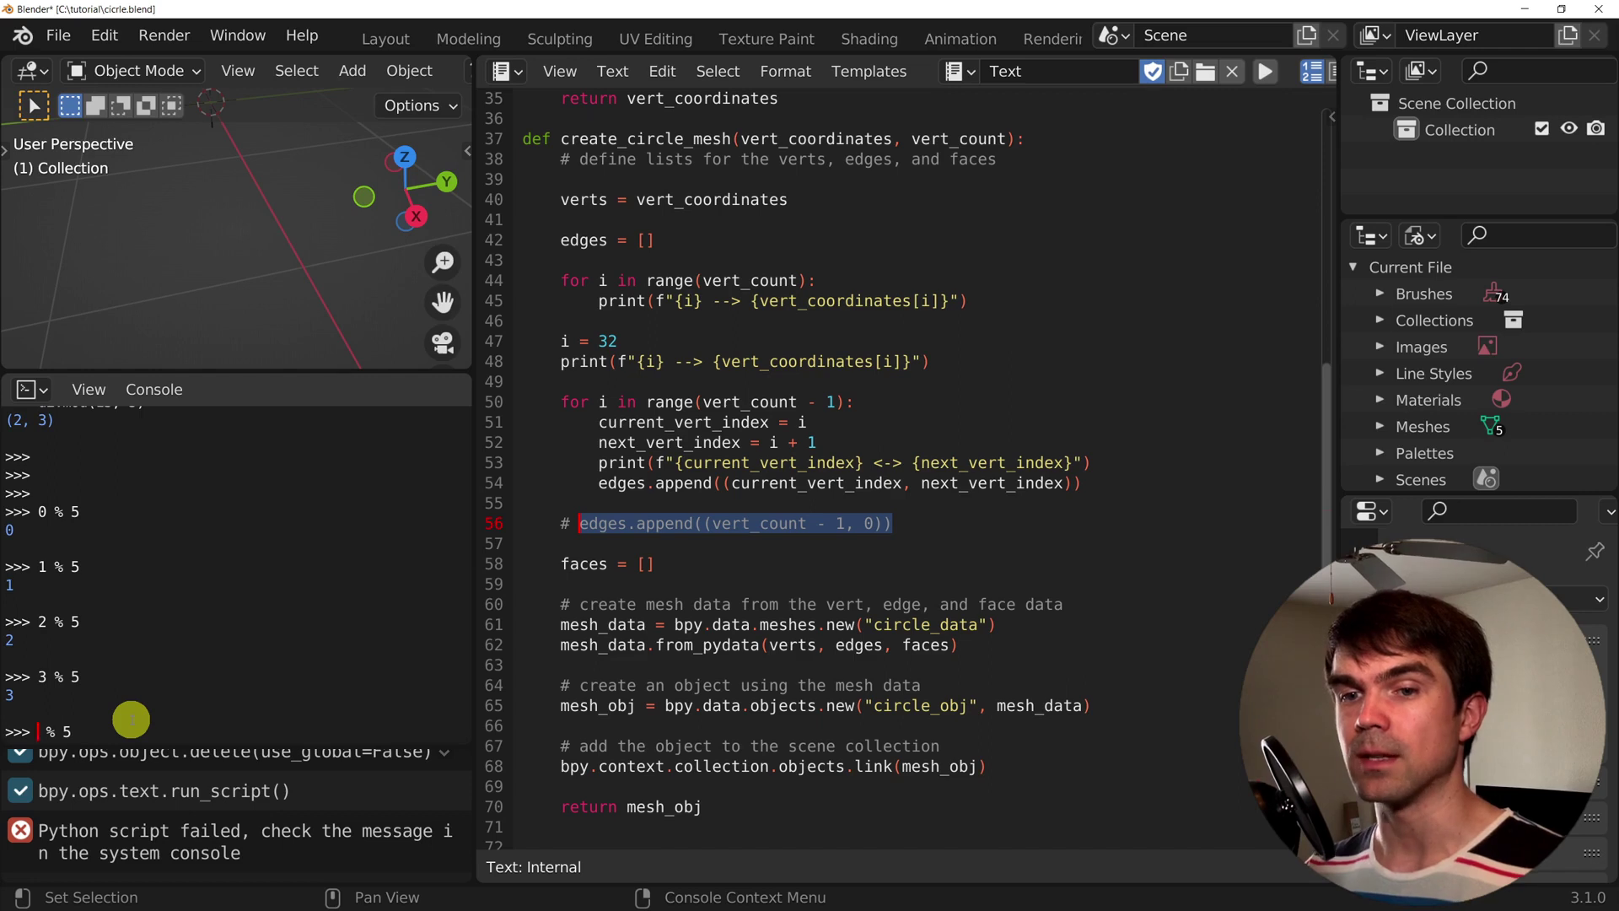
{"action": "type", "text": "4"}
{"action": "key", "text": "Return"}
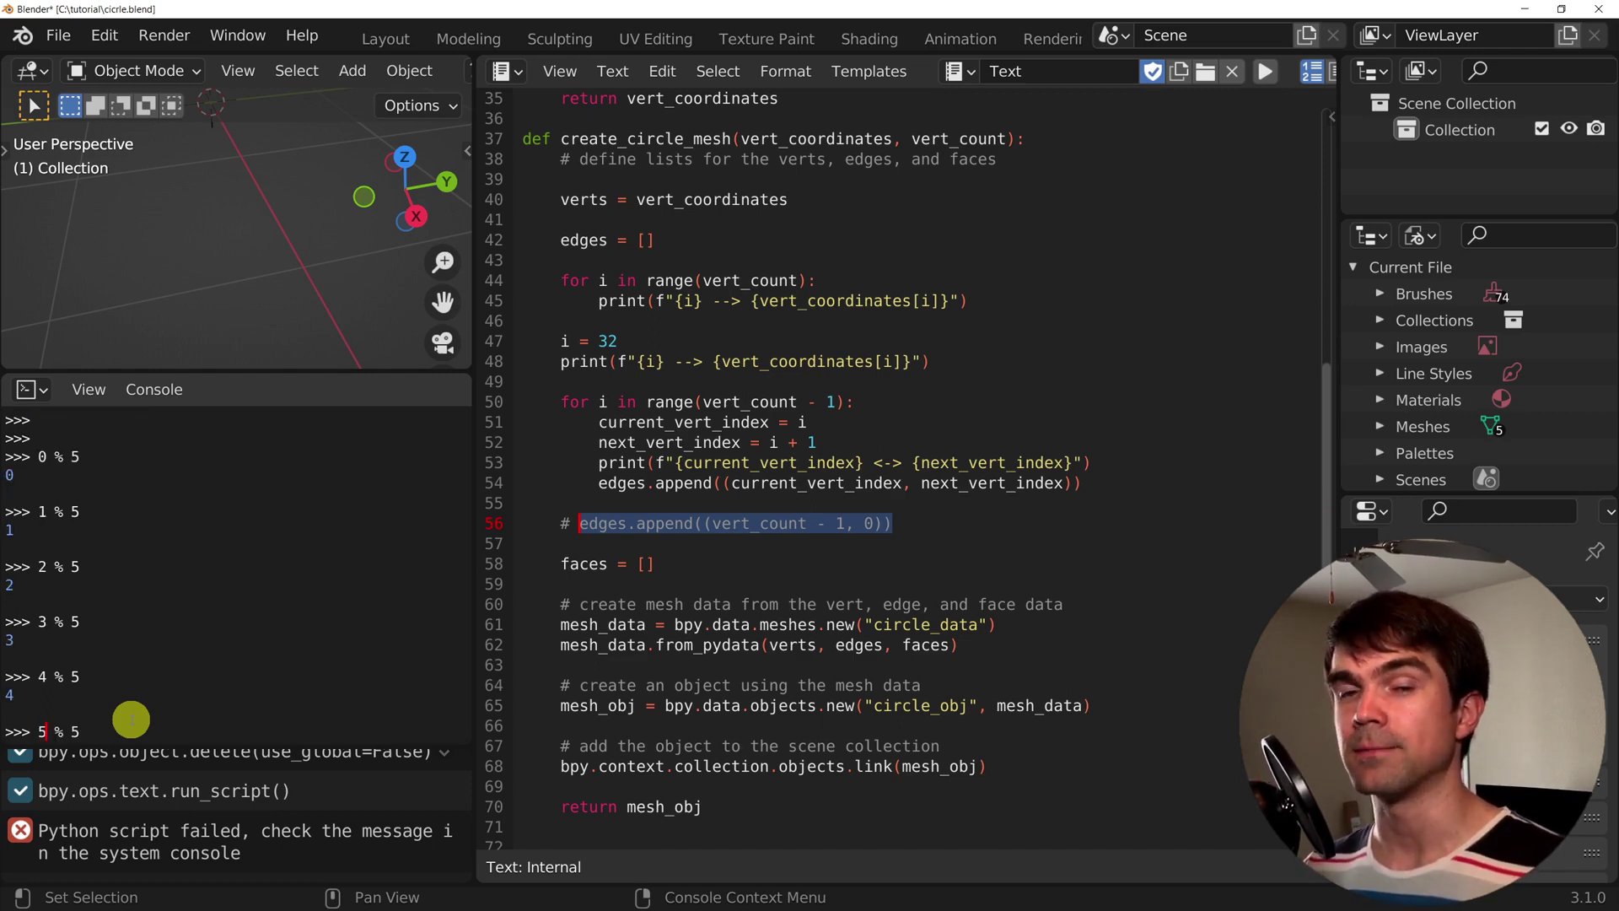
{"action": "key", "text": "Return"}
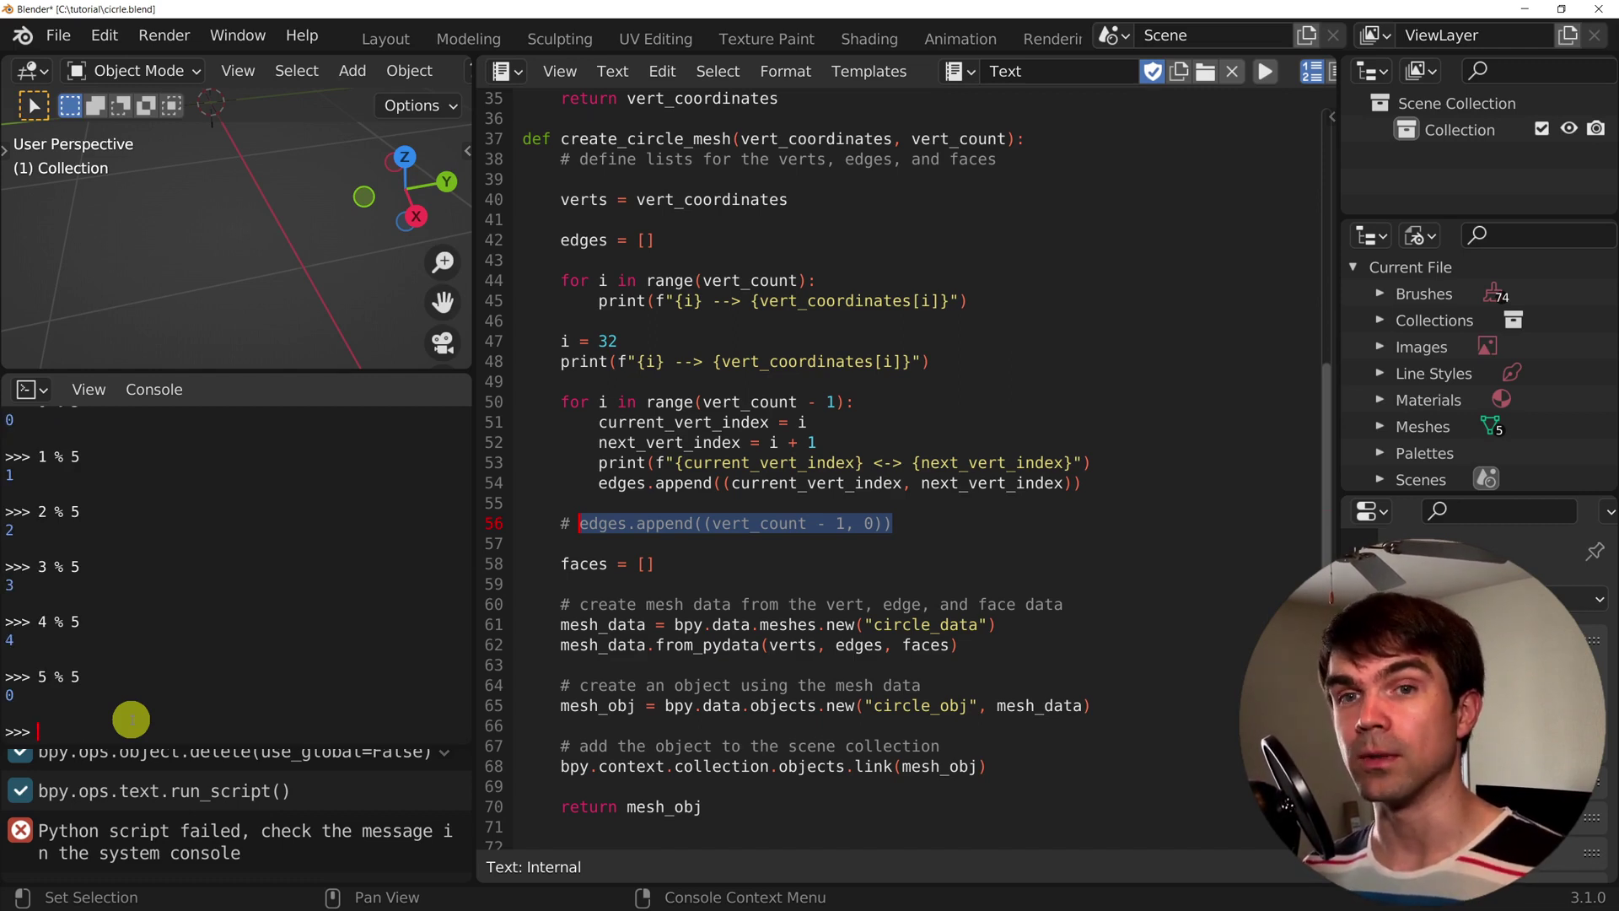
Evaluate 6 % 5 through 10 % 5, with 10 % 5 wrapping back to 0
{"action": "key", "text": "BackSpace"}
{"action": "type", "text": "6"}
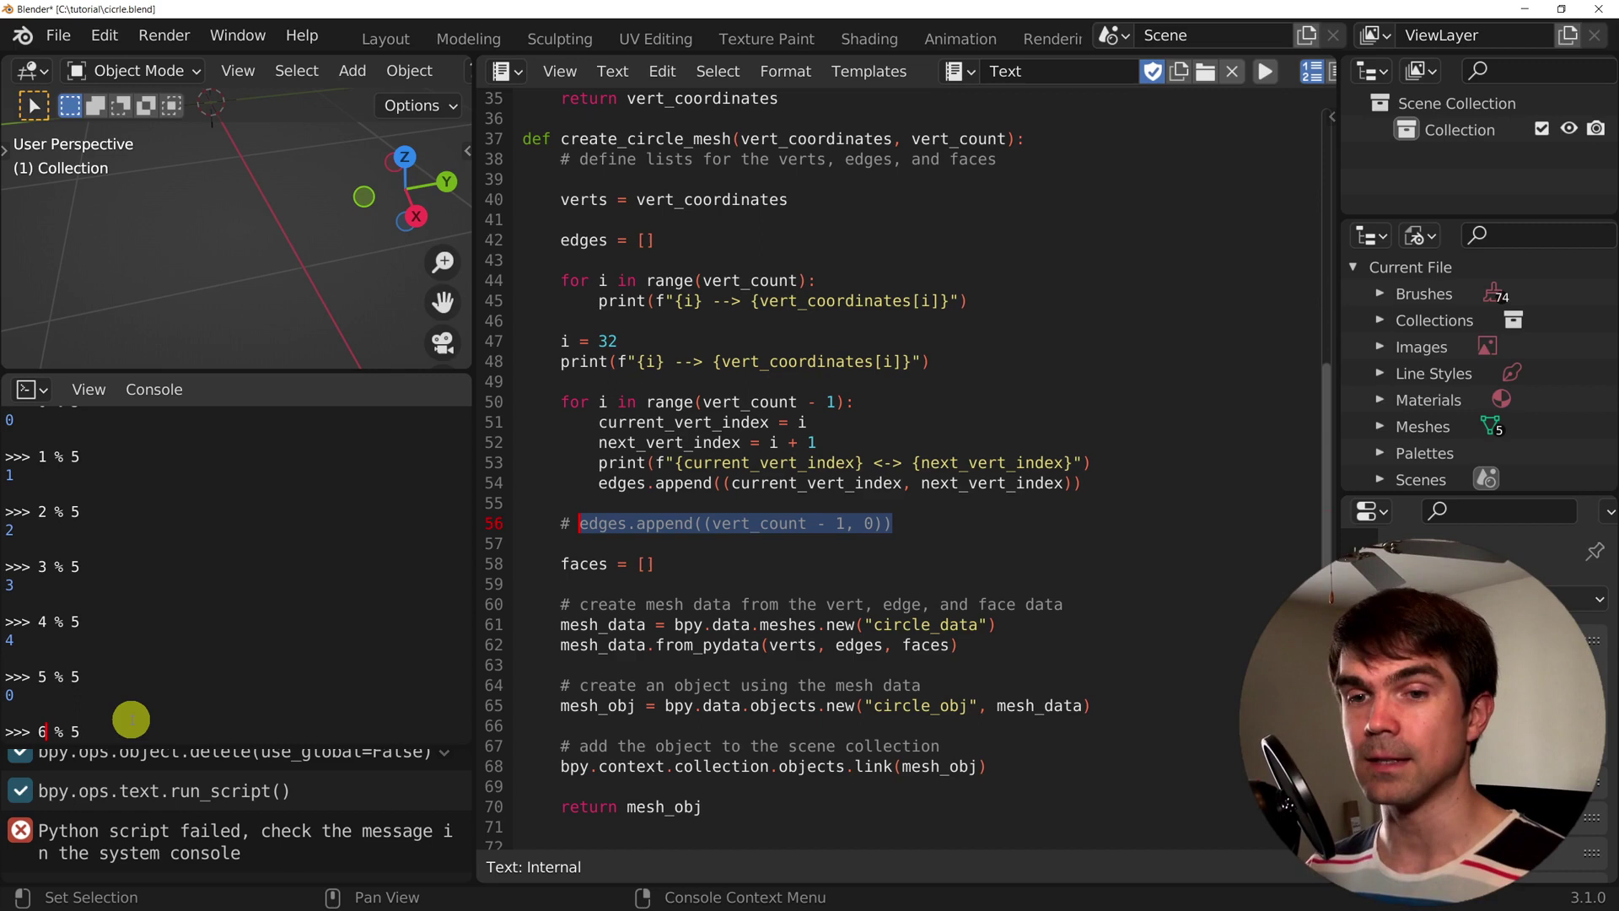
{"action": "key", "text": "Return"}
{"action": "key", "text": "BackSpace"}
{"action": "type", "text": "7"}
{"action": "key", "text": "Return"}
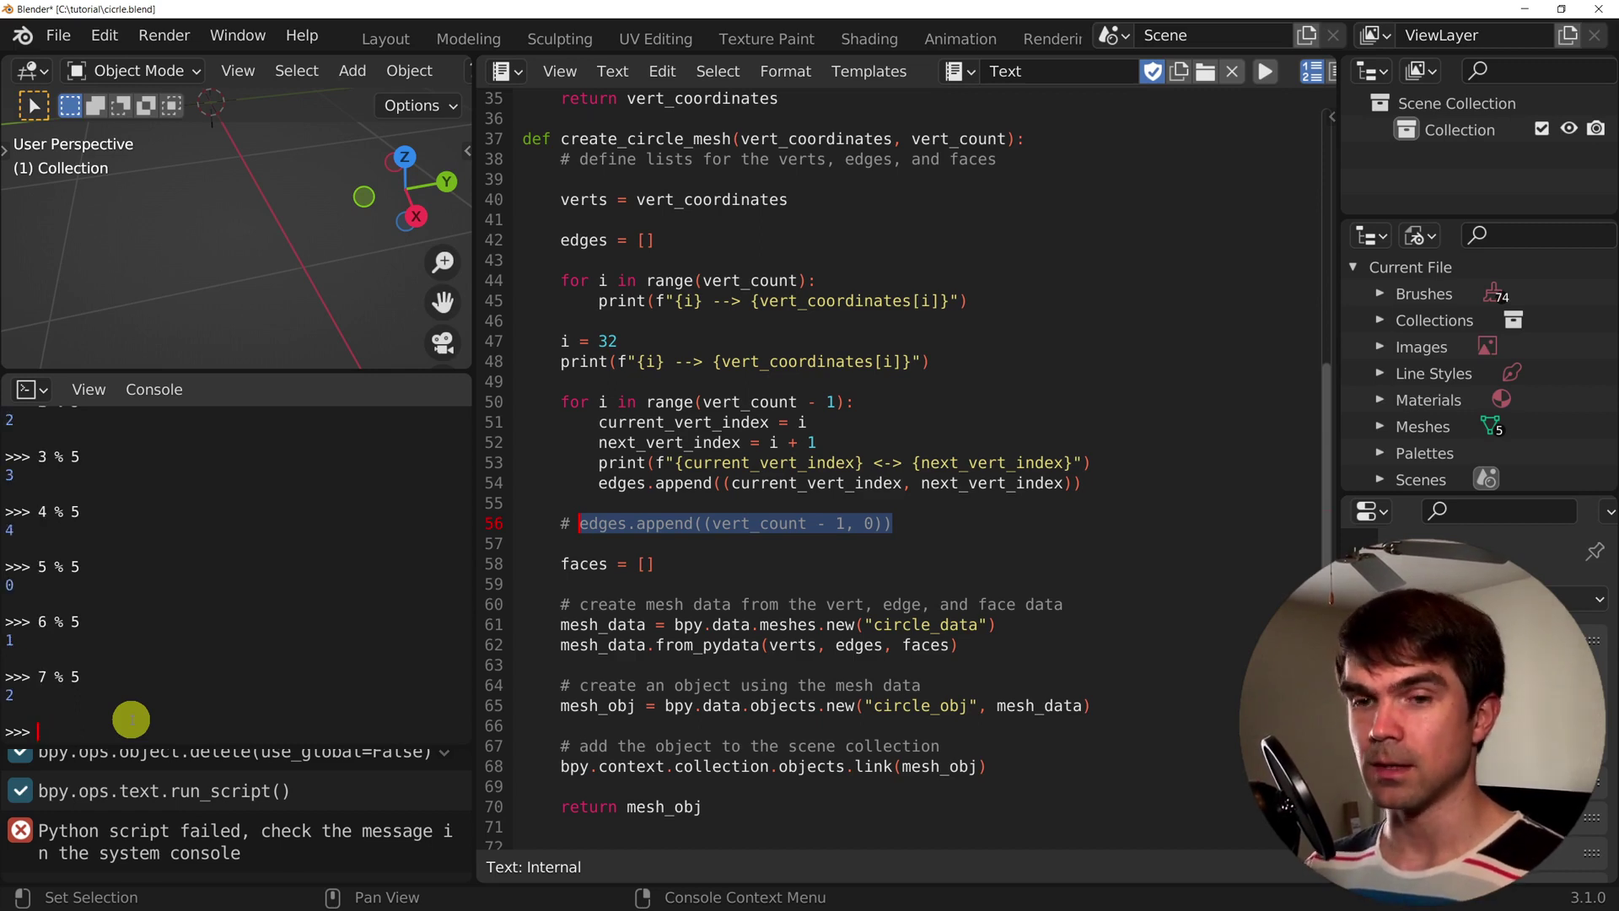
{"action": "key", "text": "Up"}
{"action": "key", "text": "Left"}
{"action": "key", "text": "Left"}
{"action": "key", "text": "Left"}
{"action": "key", "text": "BackSpace"}
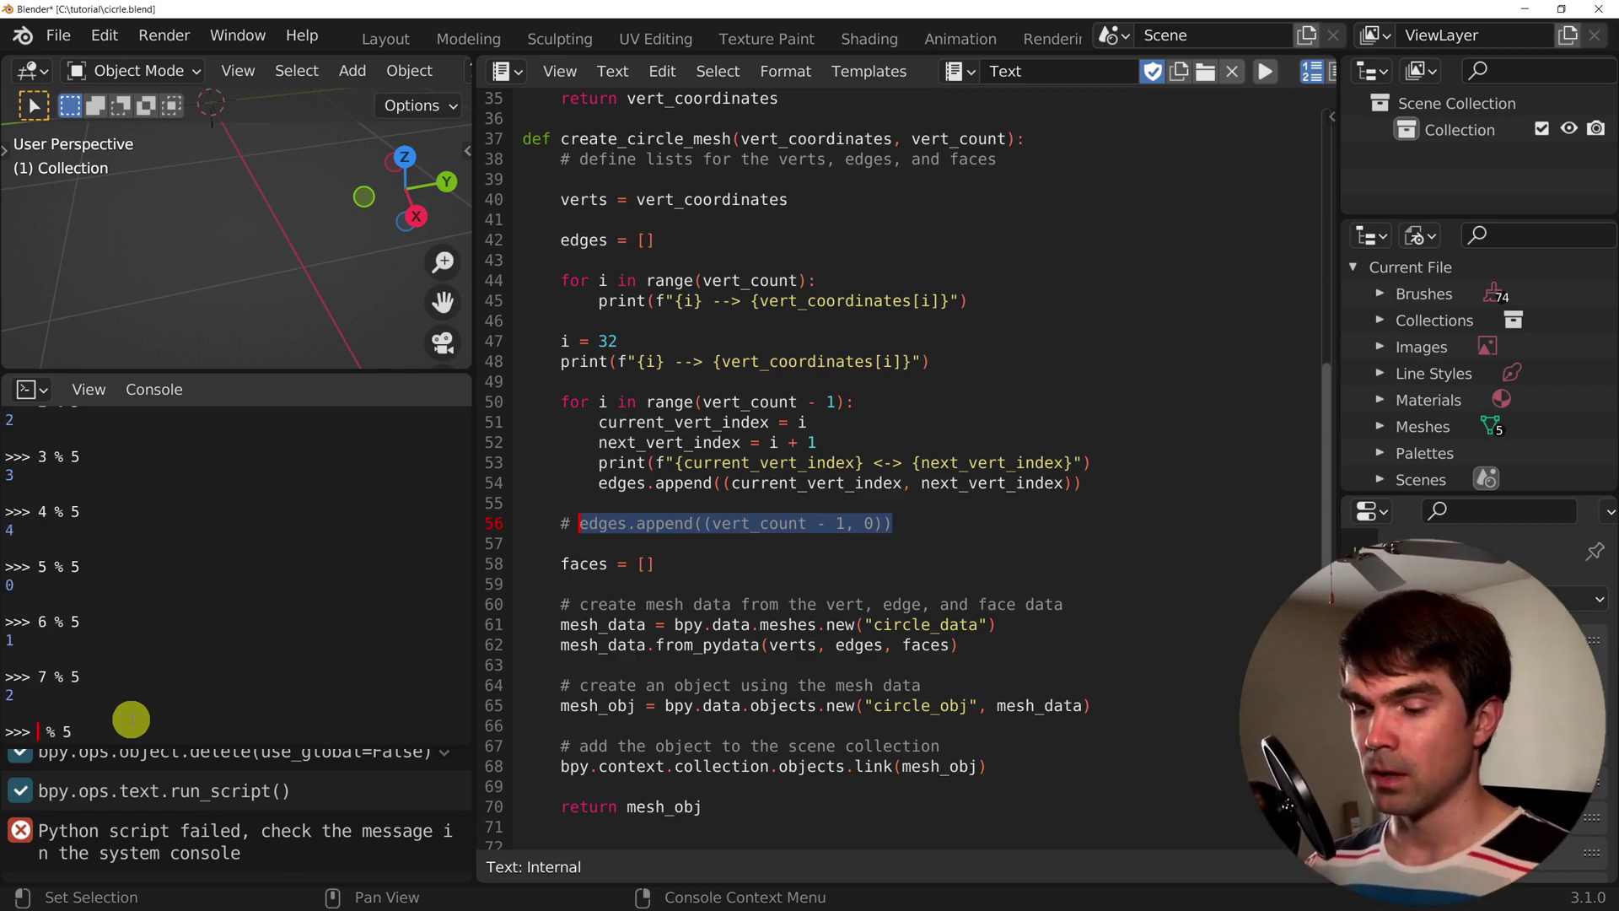
{"action": "type", "text": "8"}
{"action": "key", "text": "Return"}
{"action": "key", "text": "Up"}
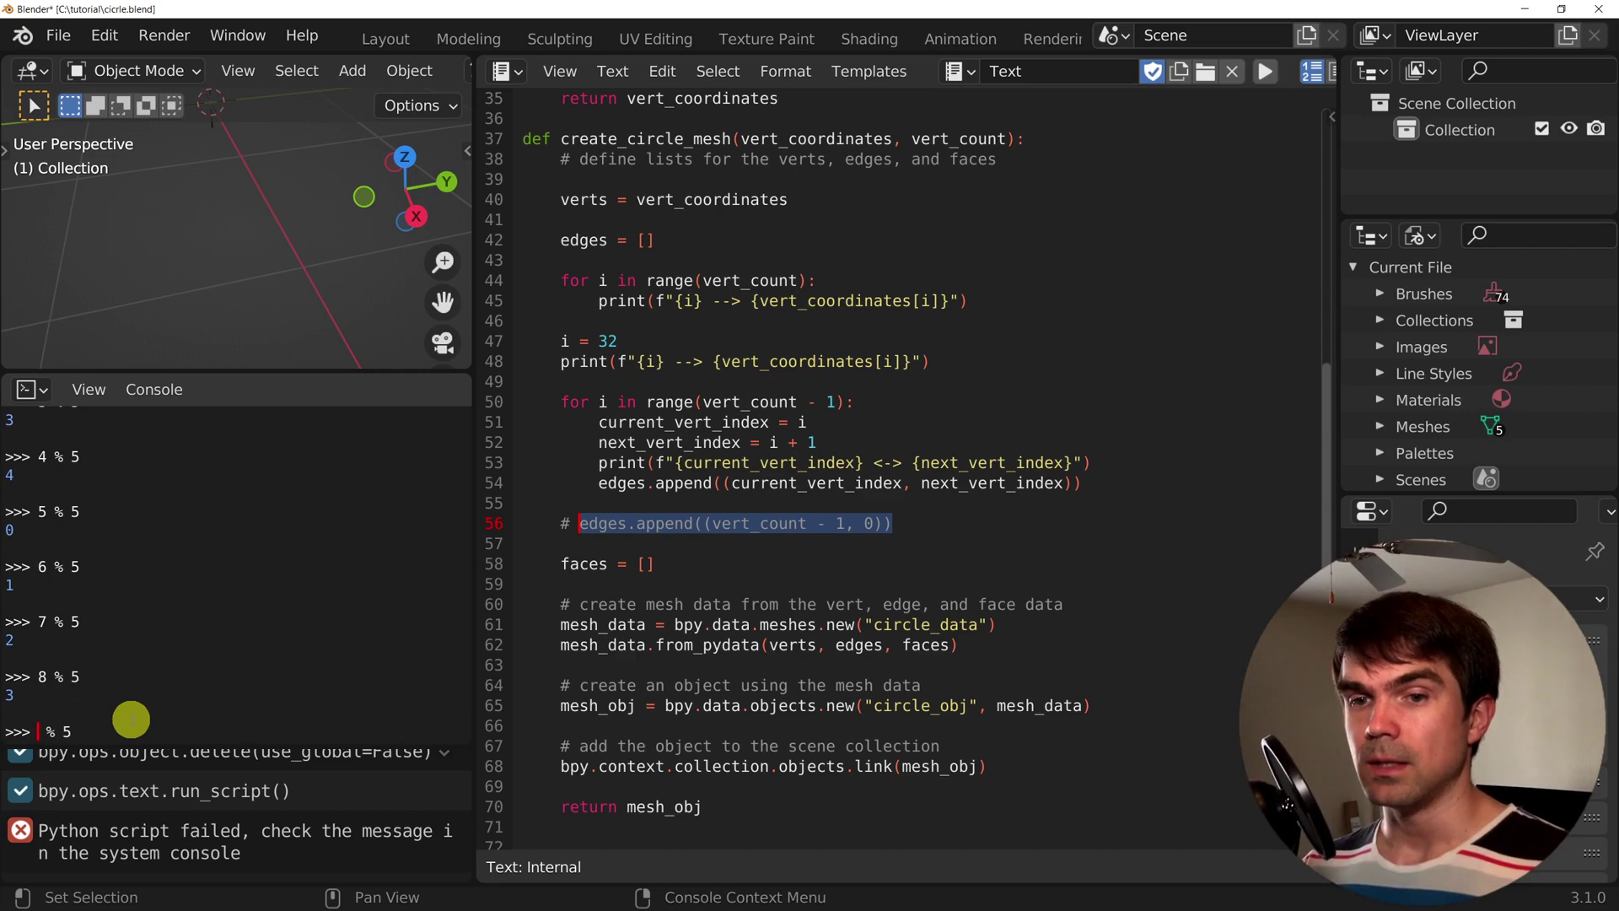
{"action": "key", "text": "Left"}
{"action": "key", "text": "Left"}
{"action": "key", "text": "Left"}
{"action": "key", "text": "BackSpace"}
{"action": "type", "text": "9"}
{"action": "key", "text": "Return"}
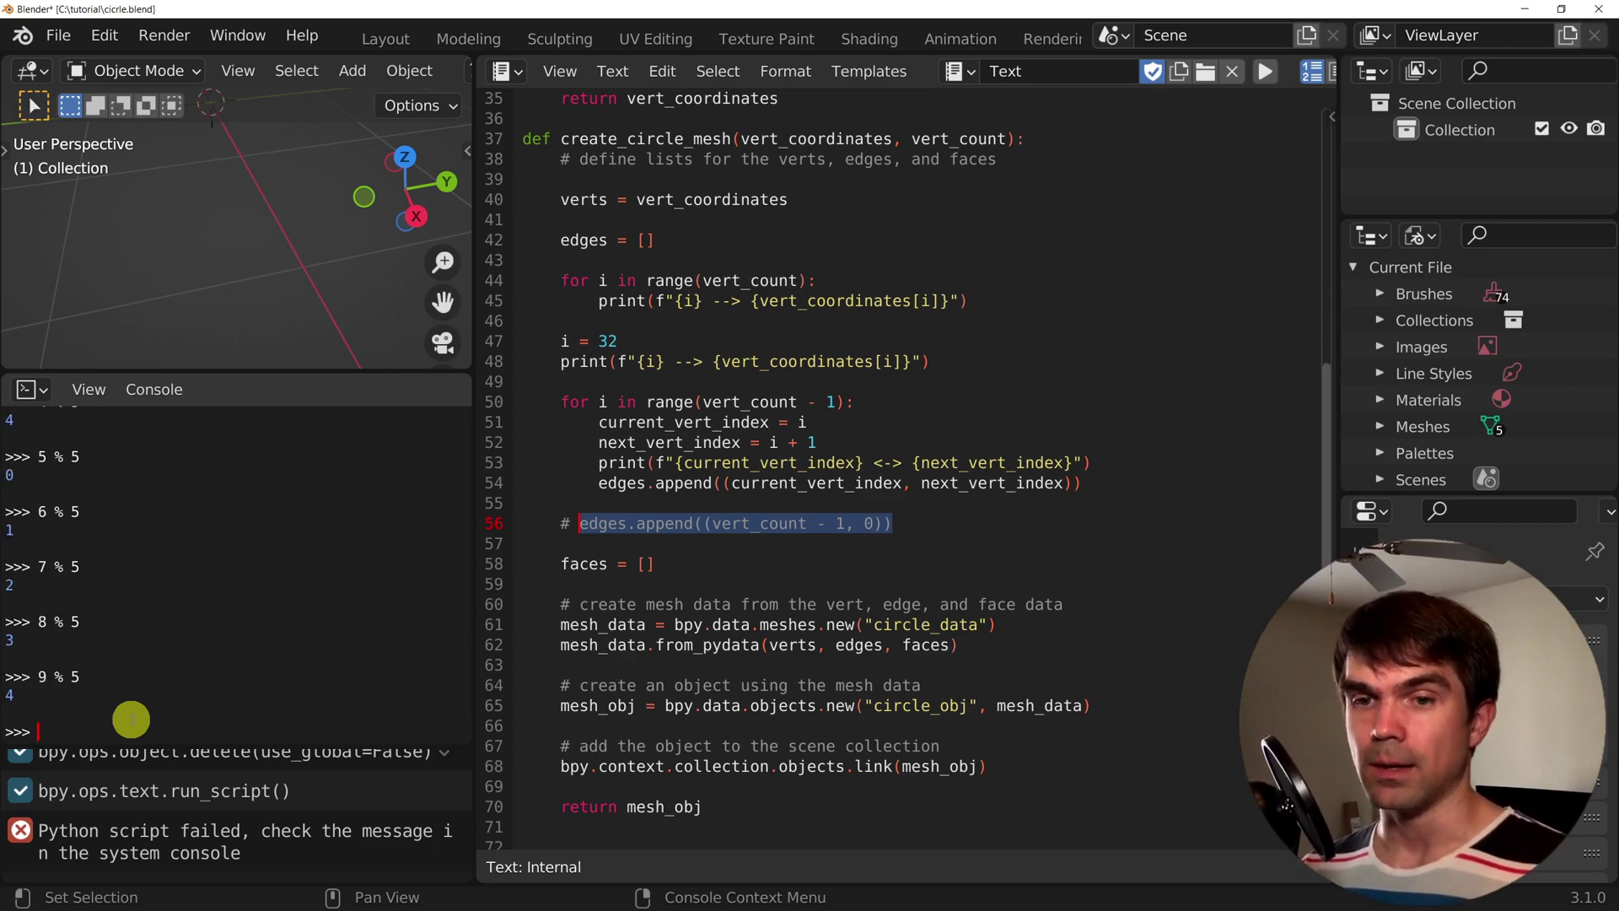
{"action": "key", "text": "Up"}
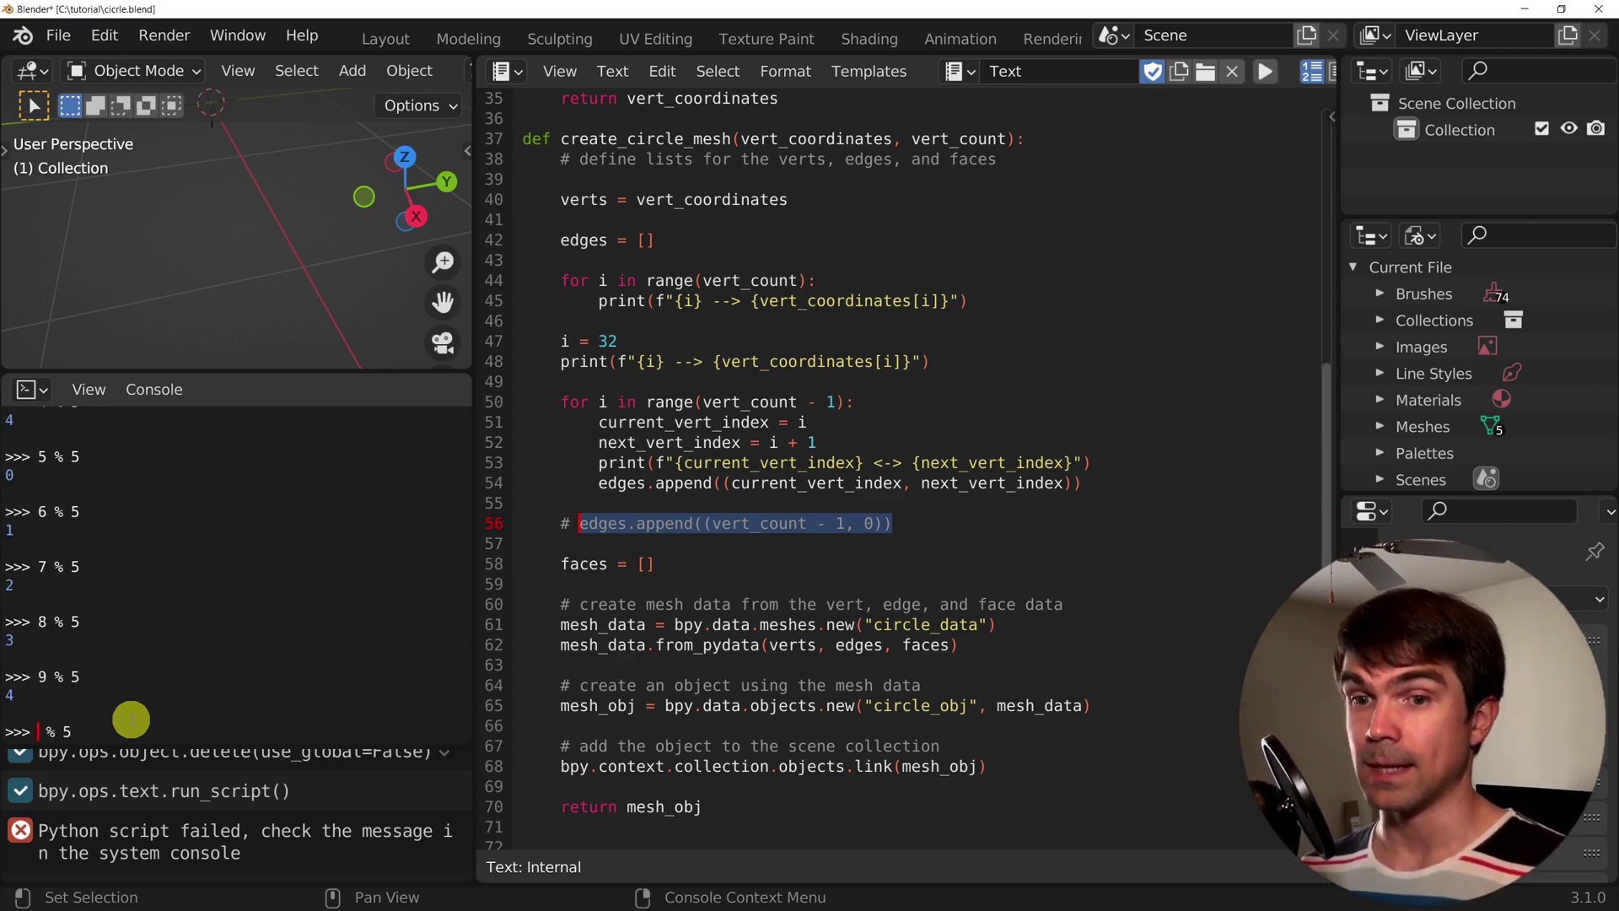
{"action": "key", "text": "Left"}
{"action": "key", "text": "Left"}
{"action": "key", "text": "Left"}
{"action": "key", "text": "BackSpace"}
{"action": "type", "text": "10"}
{"action": "key", "text": "Return"}
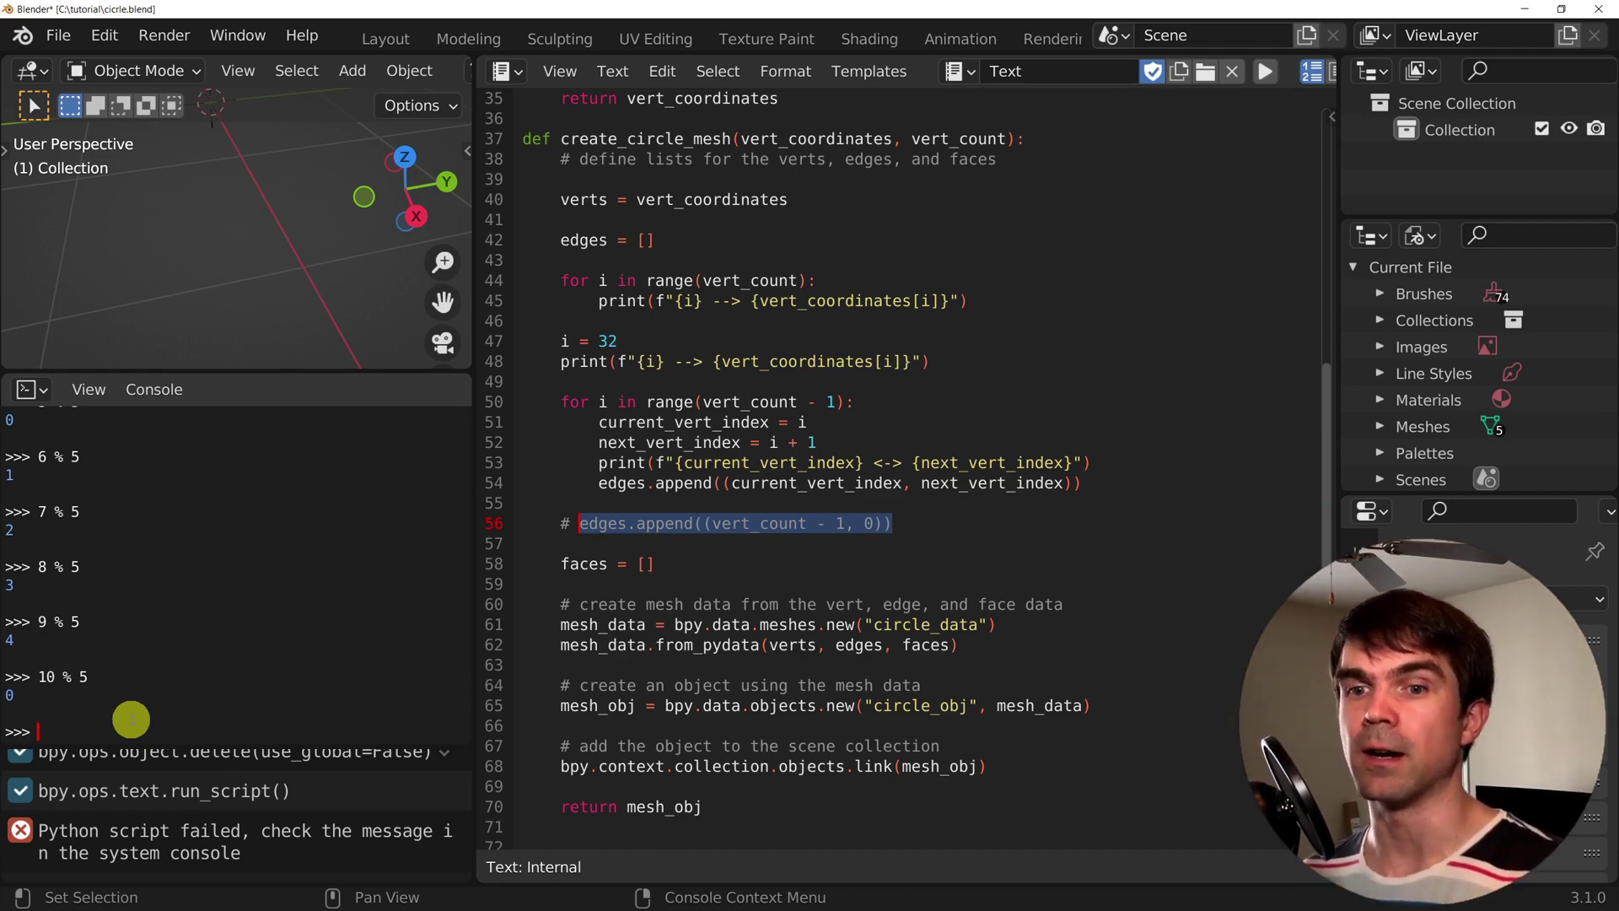
{"action": "scroll", "coordinate": [63, 628], "scroll_direction": "up", "scroll_amount": 2}
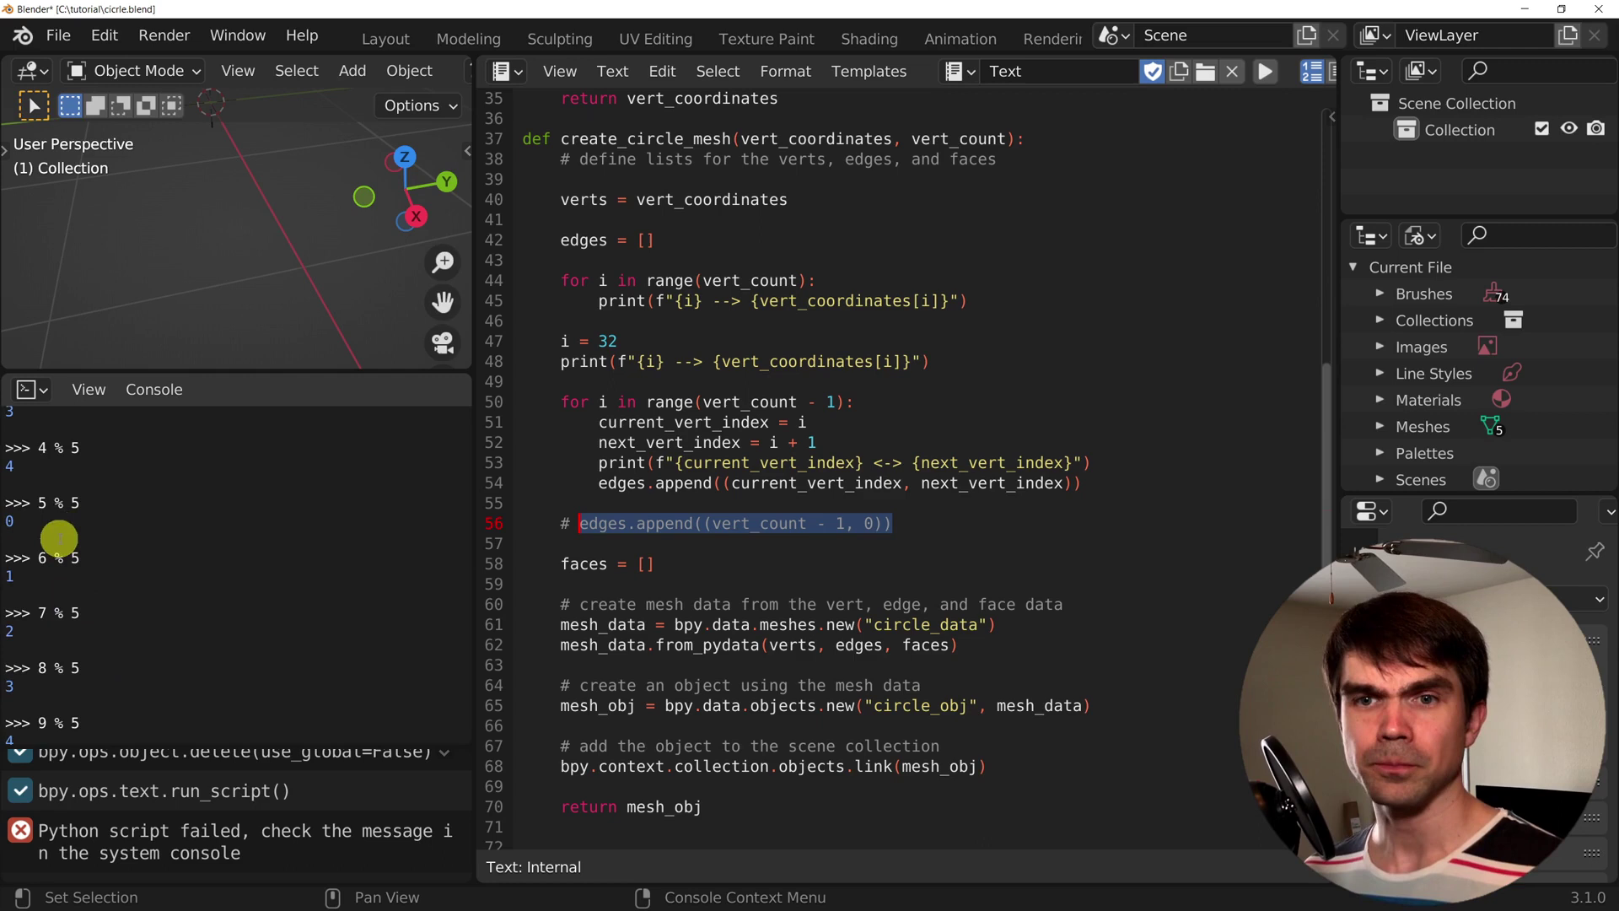
{"action": "scroll", "coordinate": [29, 539], "scroll_direction": "down", "scroll_amount": 1}
{"action": "scroll", "coordinate": [24, 497], "scroll_direction": "down", "scroll_amount": 1}
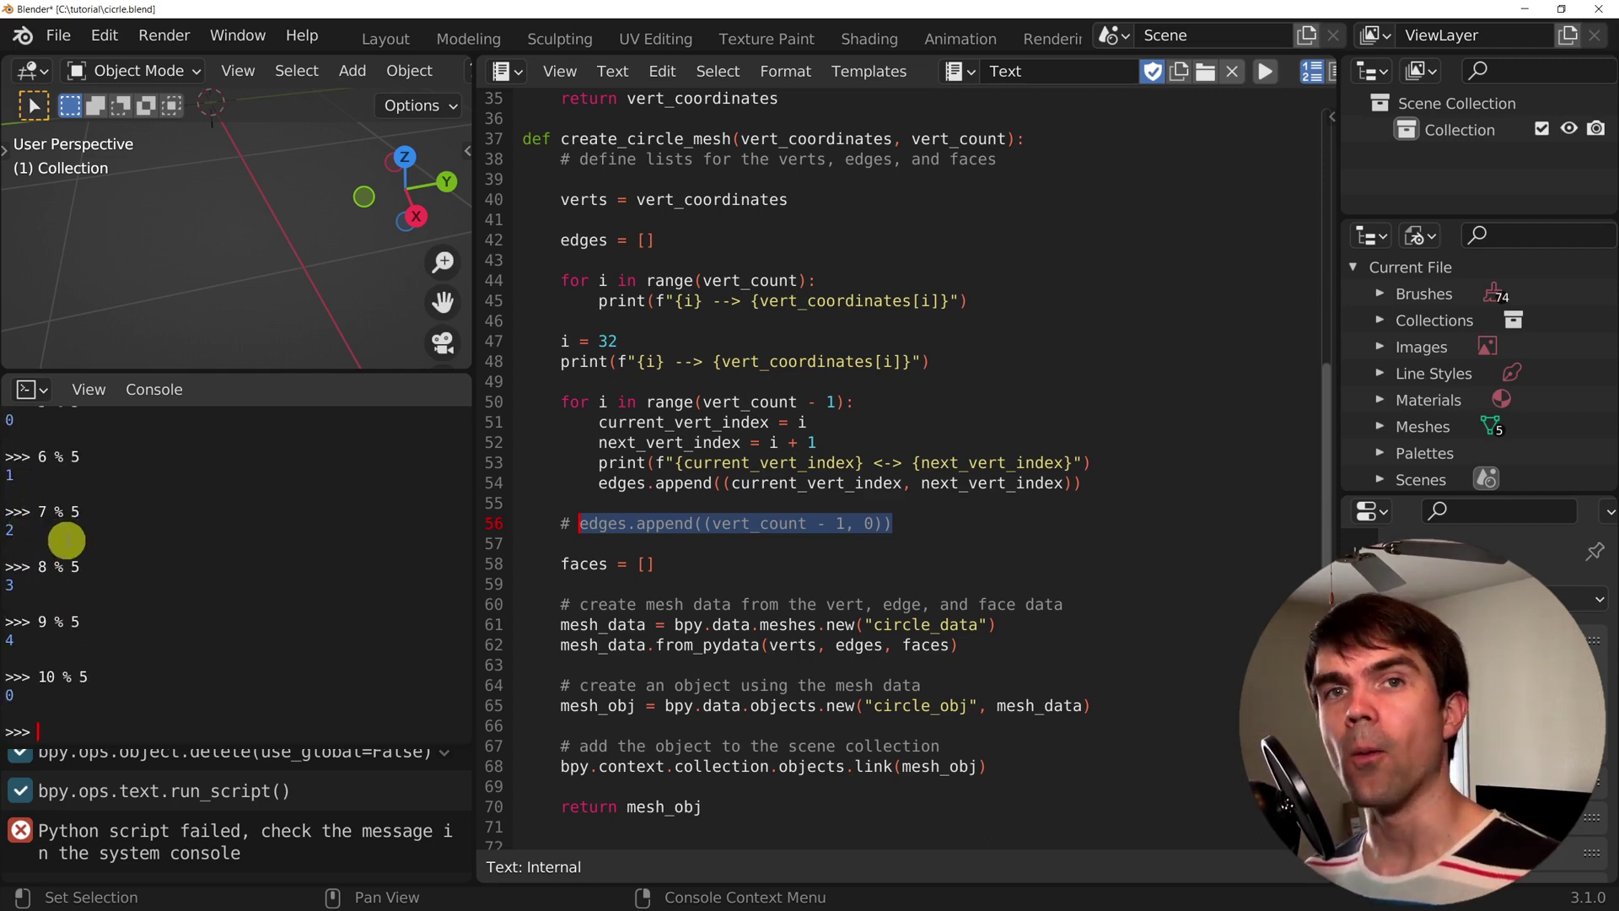
Remove ' - 1' so the loop runs over range(vert_count)
{"action": "left_click", "coordinate": [945, 421]}
{"action": "left_click", "coordinate": [768, 442]}
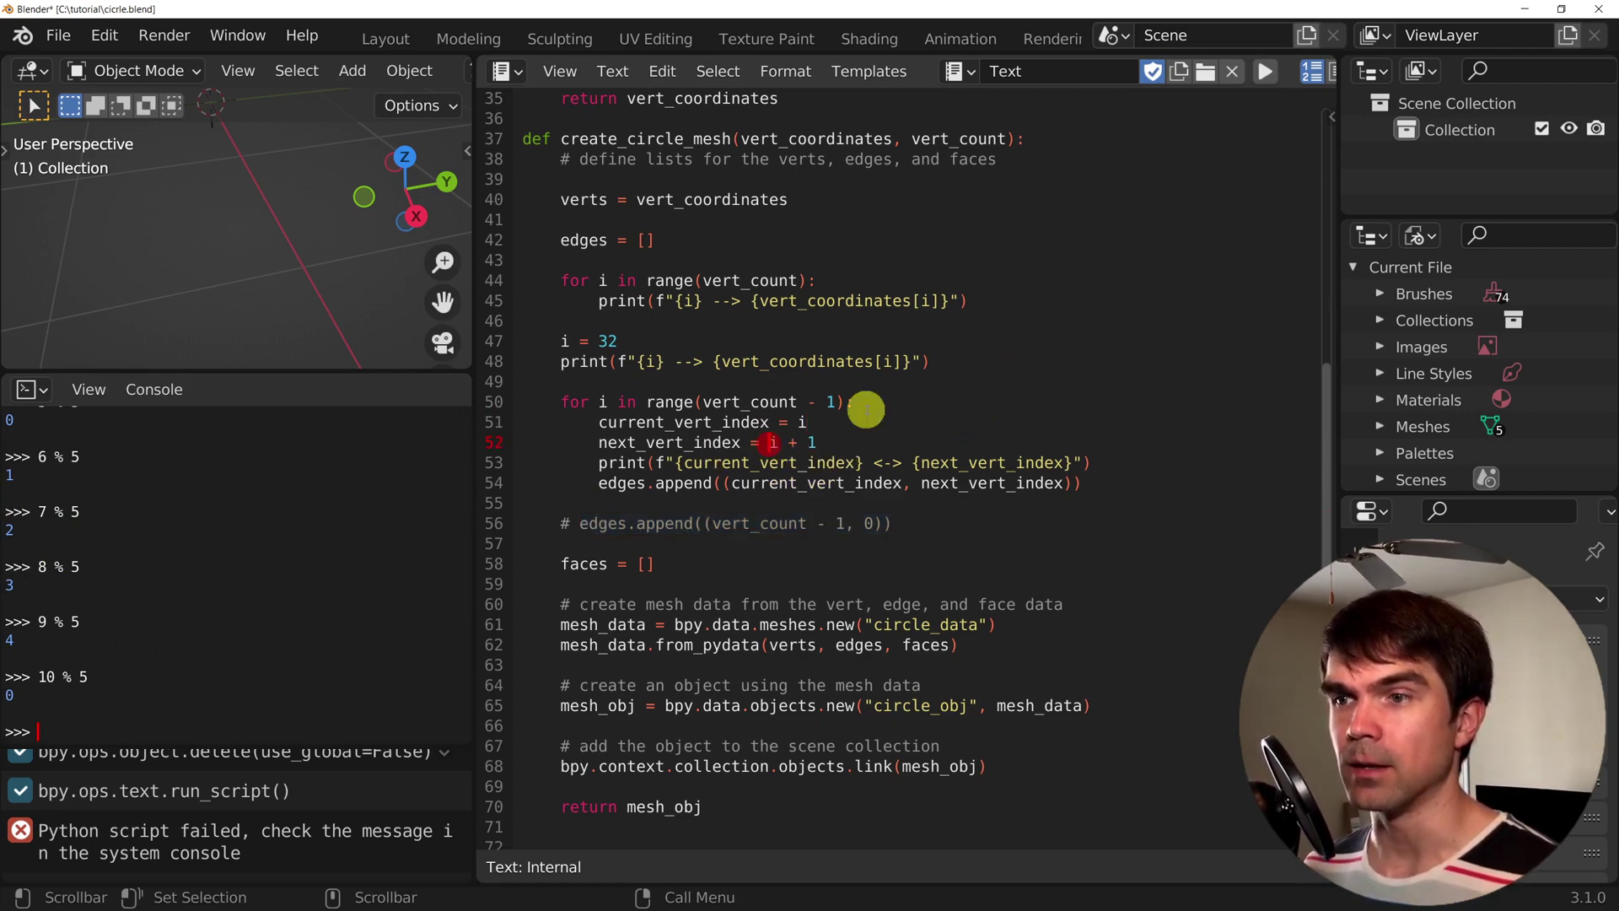
{"action": "left_click_drag", "start_coordinate": [799, 401], "coordinate": [835, 401]}
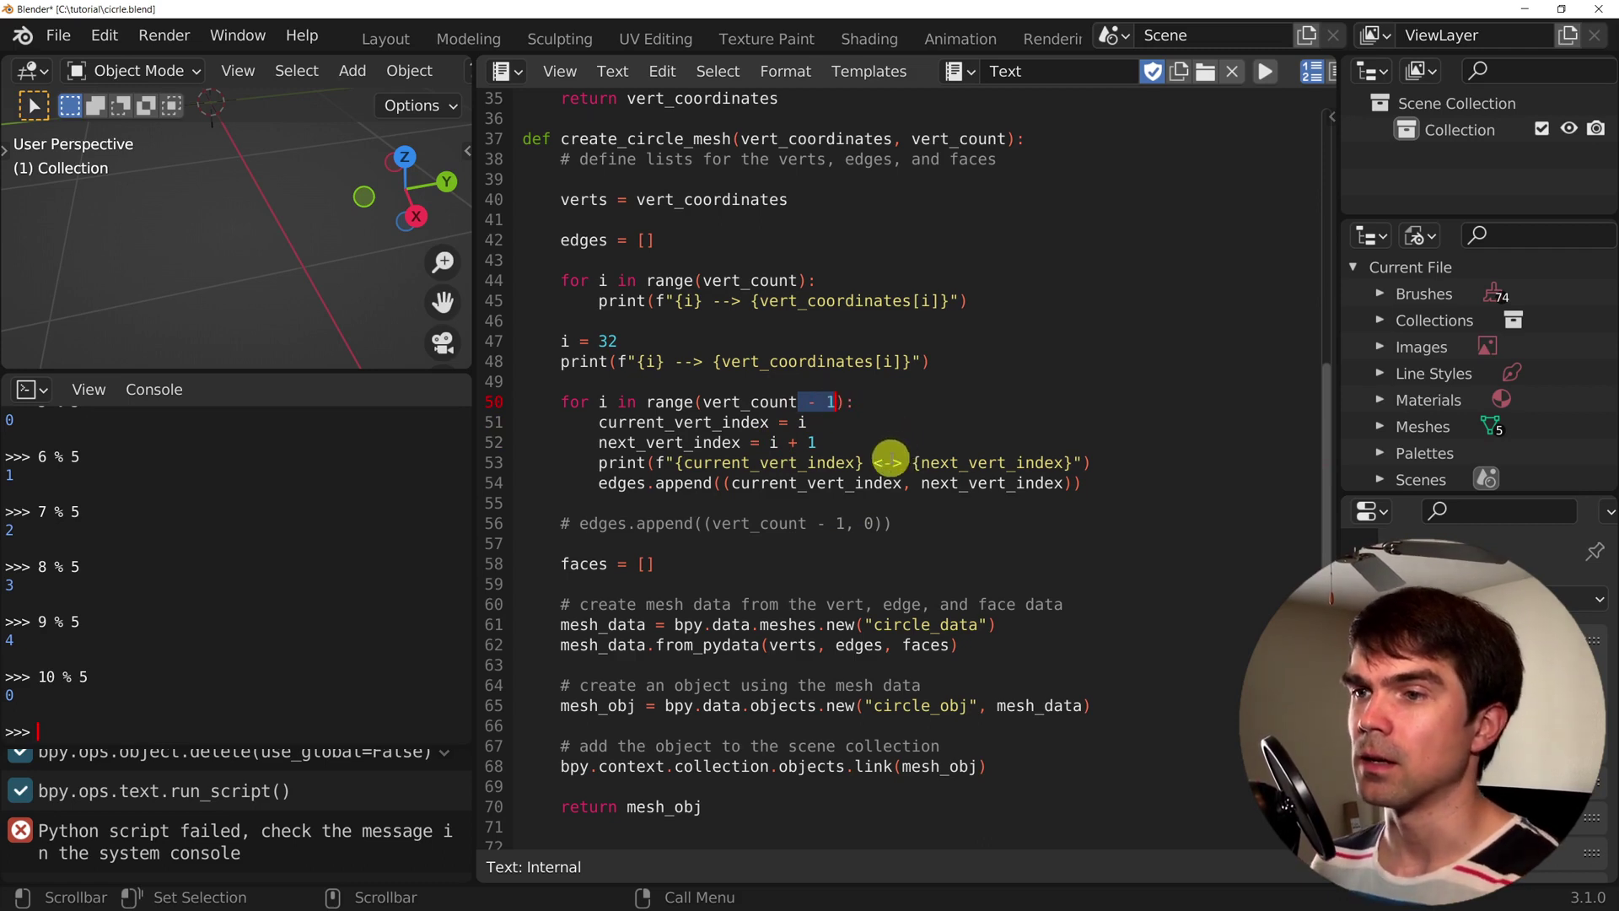
{"action": "key", "text": "BackSpace"}
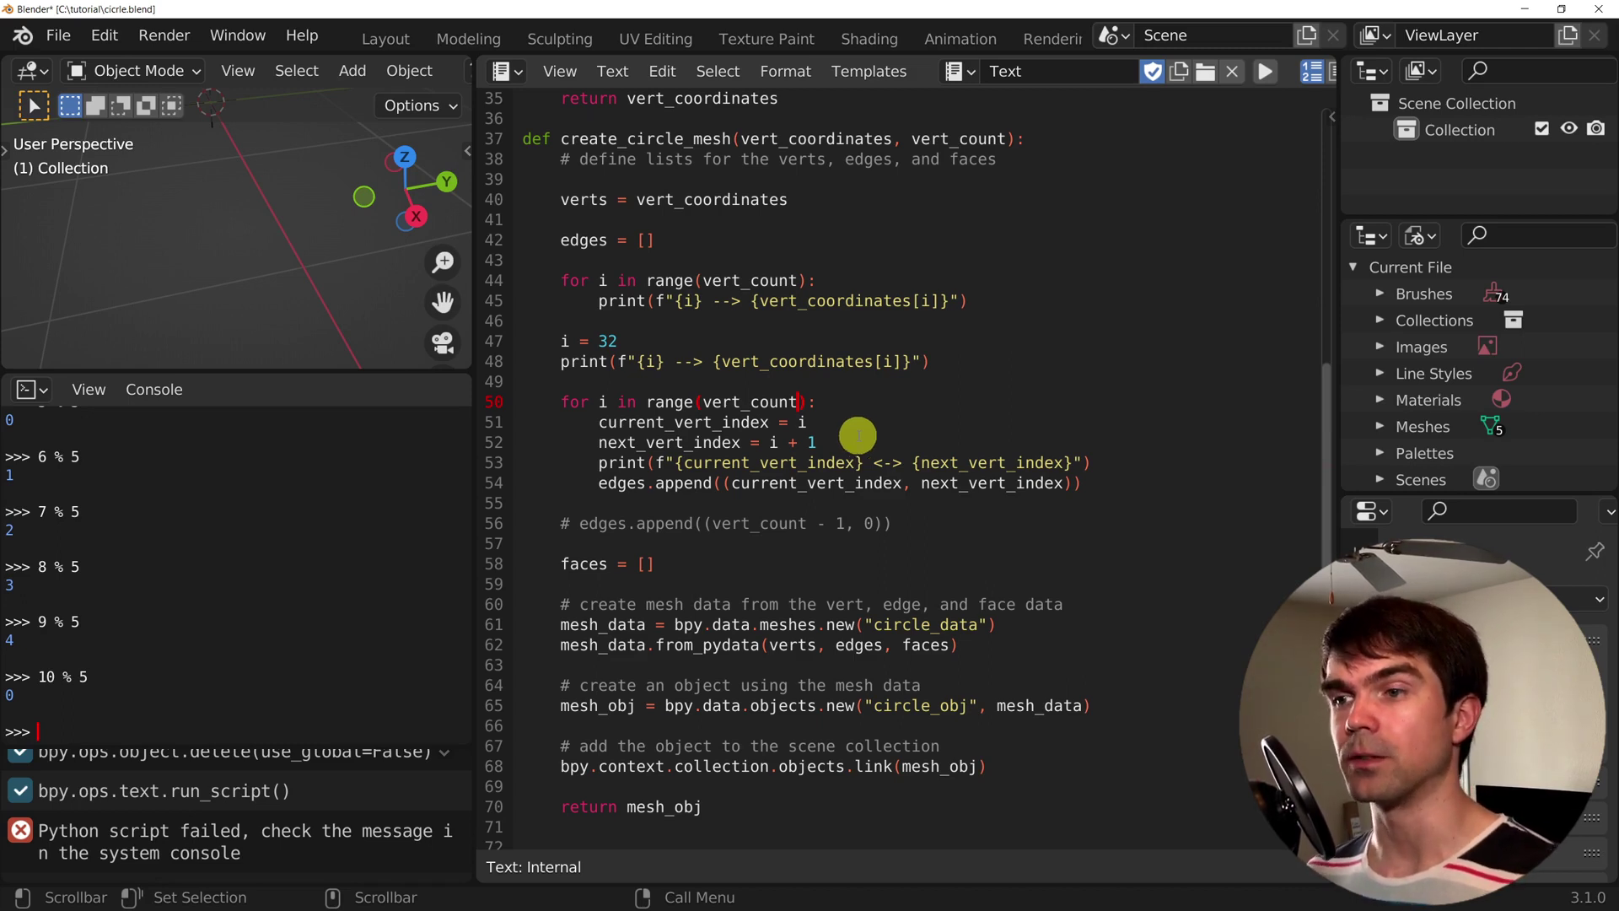
Make next_vert_index (i + 1) % vert_count and comment out the edges.append line
{"action": "double_click", "coordinate": [713, 442]}
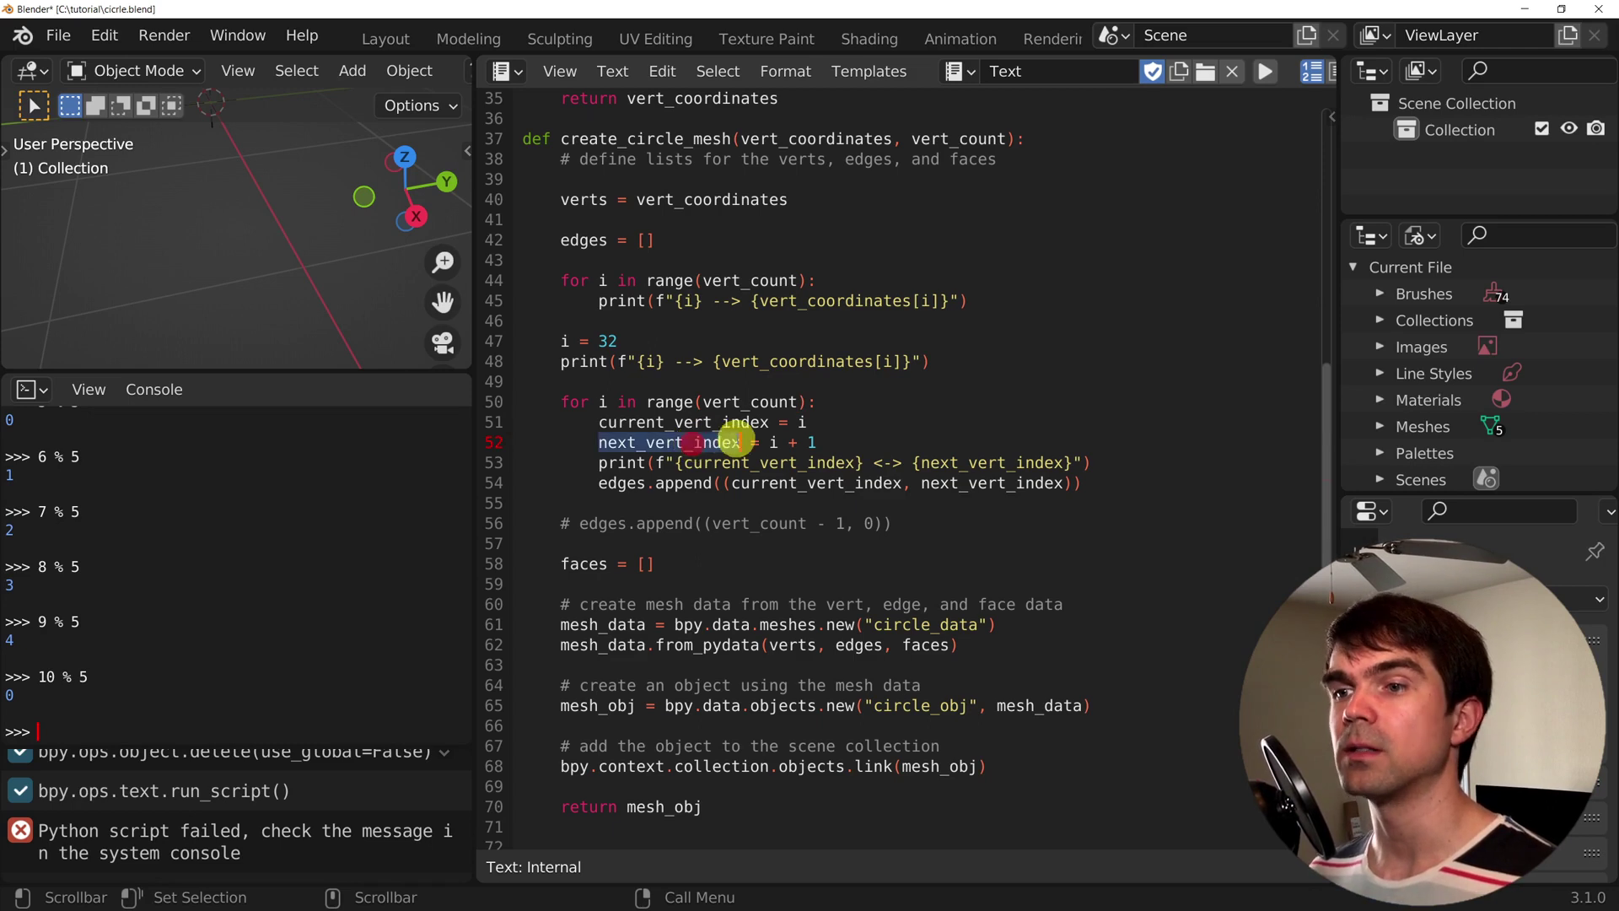
{"action": "left_click", "coordinate": [772, 441]}
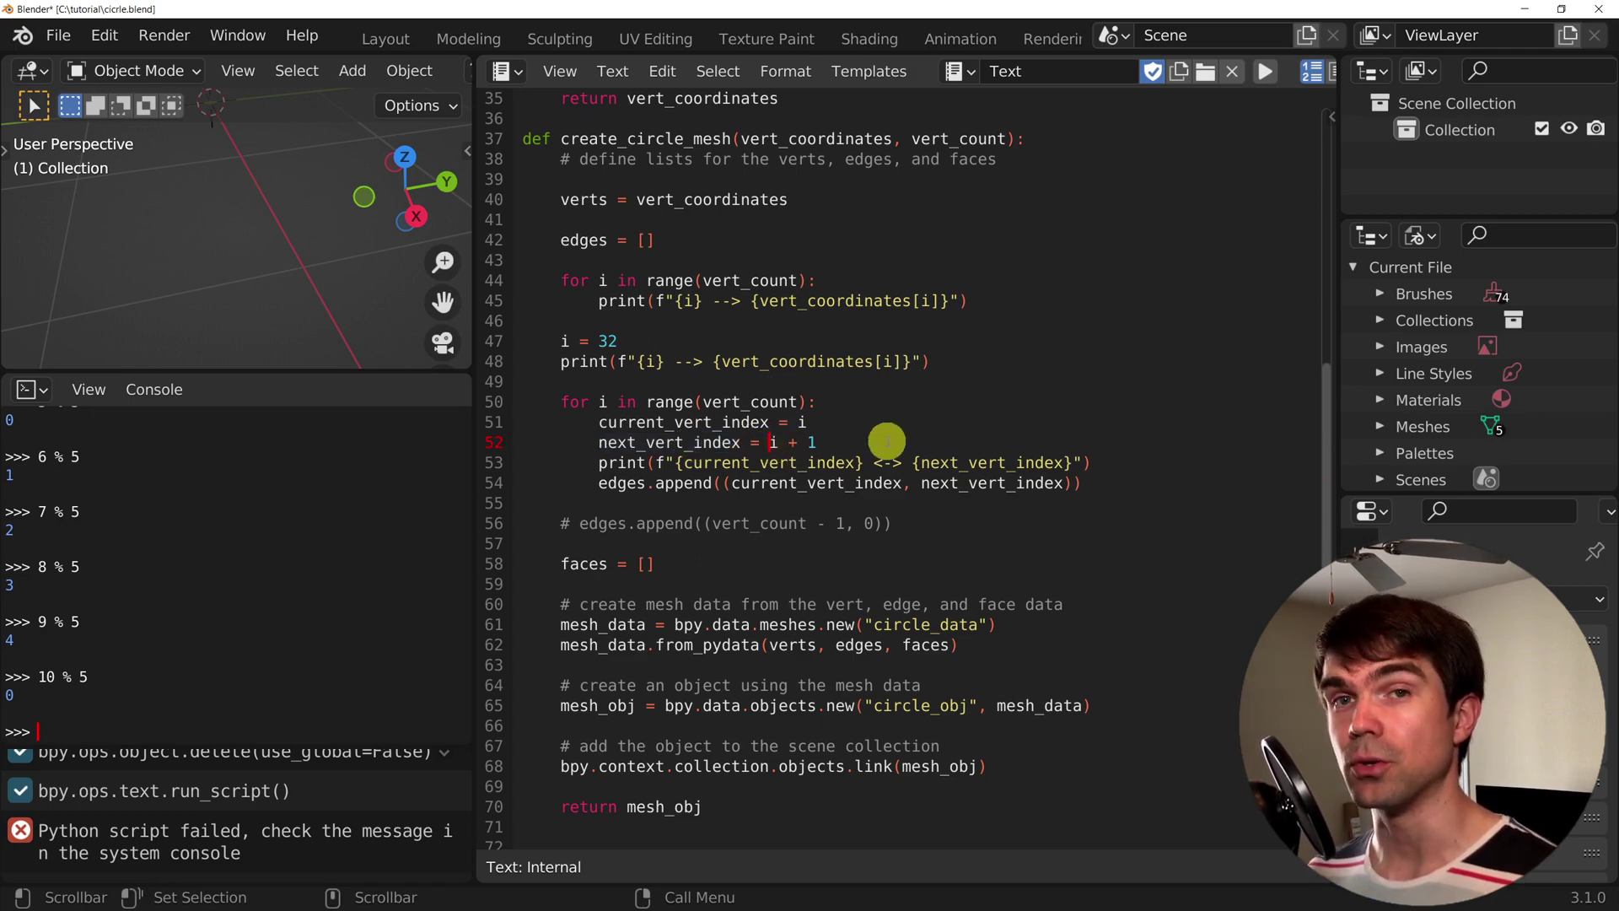
{"action": "type", "text": "("}
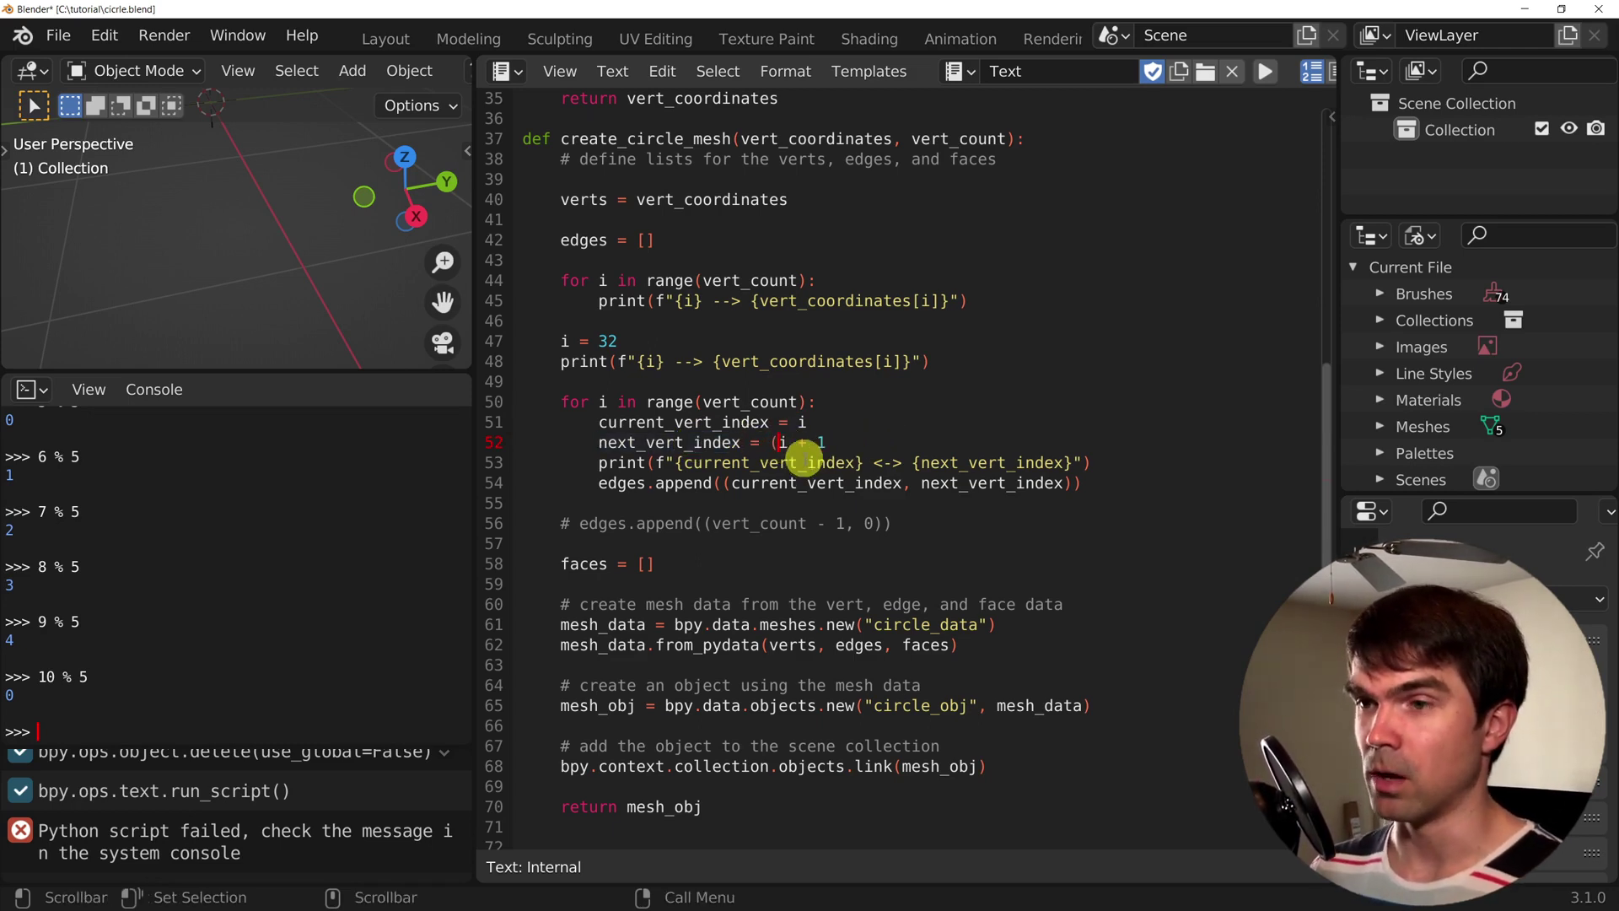
{"action": "key", "text": "End"}
{"action": "type", "text": ") %"}
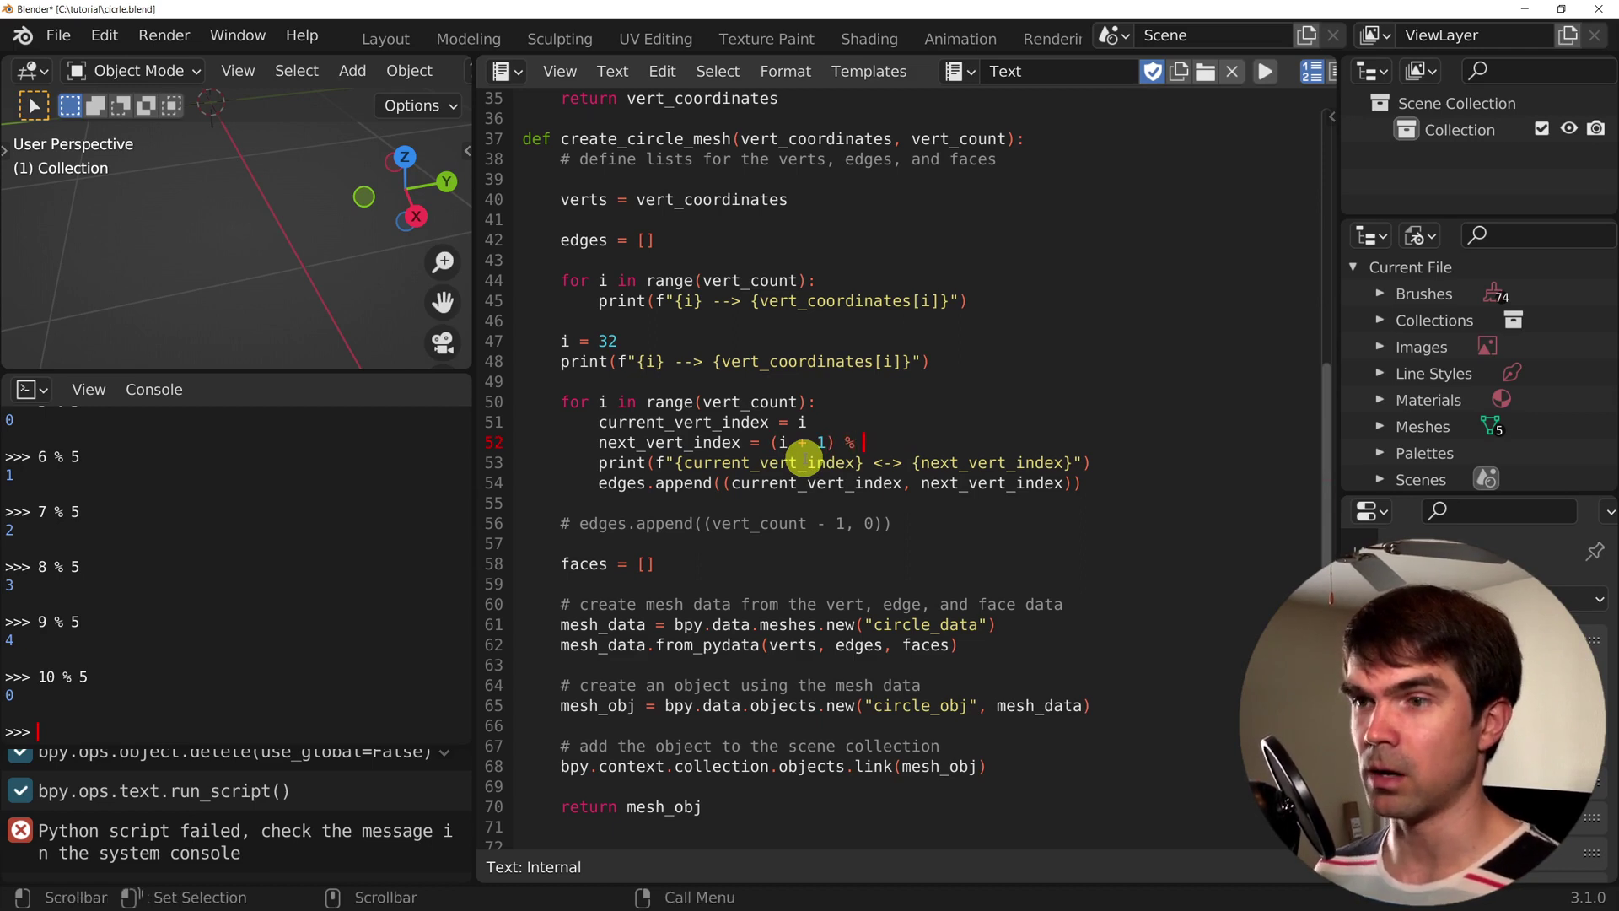
{"action": "double_click", "coordinate": [742, 402]}
{"action": "key", "text": "ctrl+c"}
{"action": "left_click", "coordinate": [936, 439]}
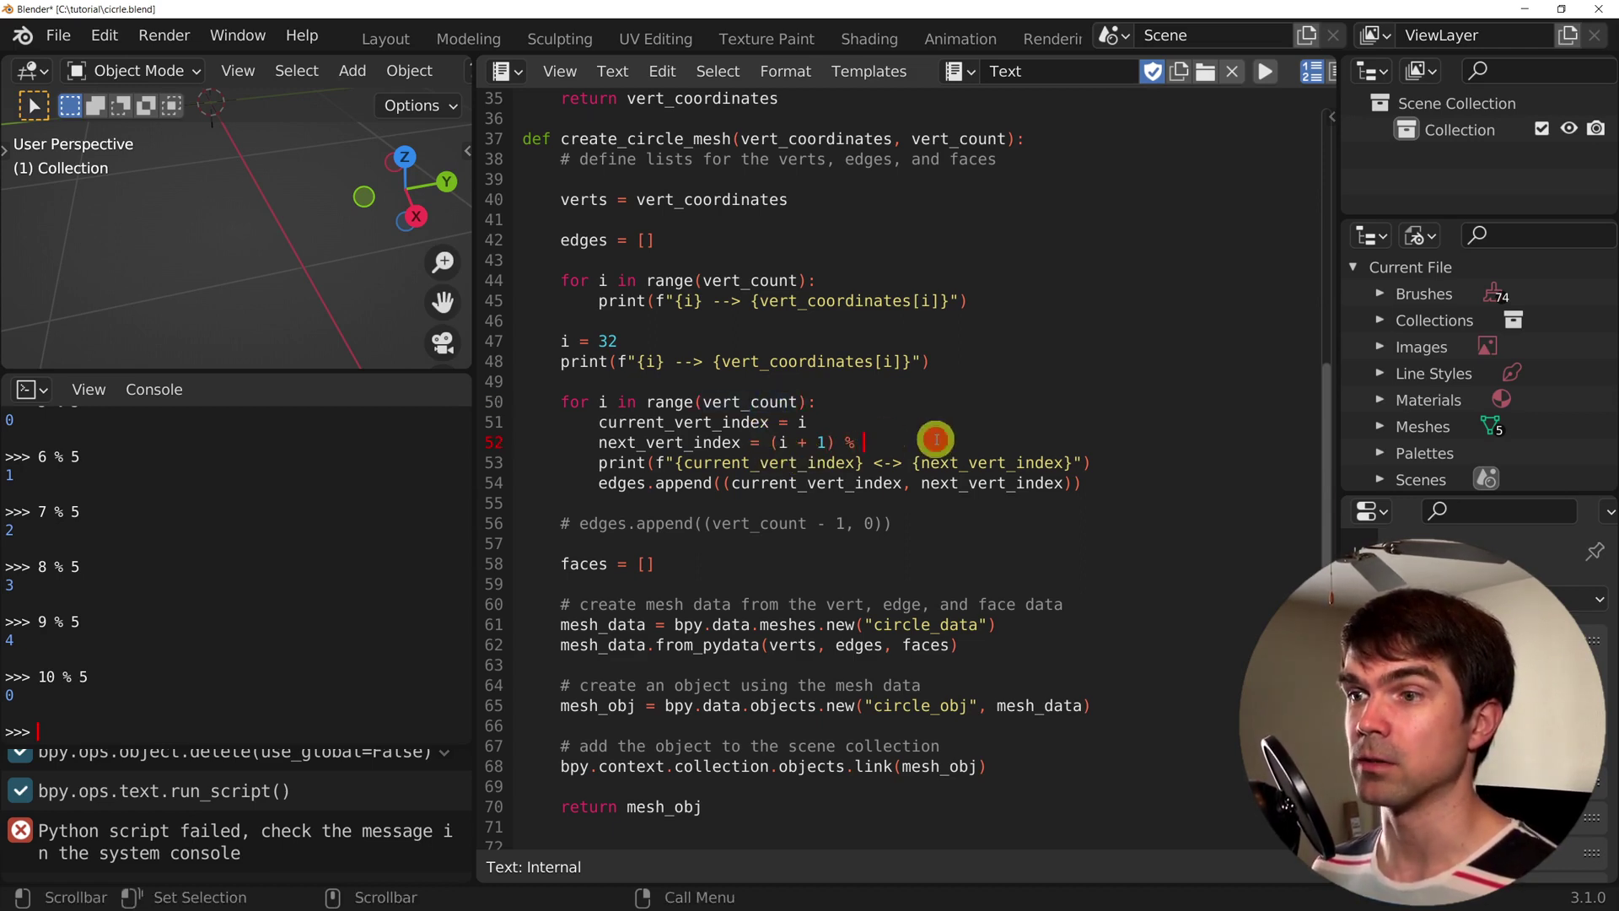
{"action": "key", "text": "ctrl+v"}
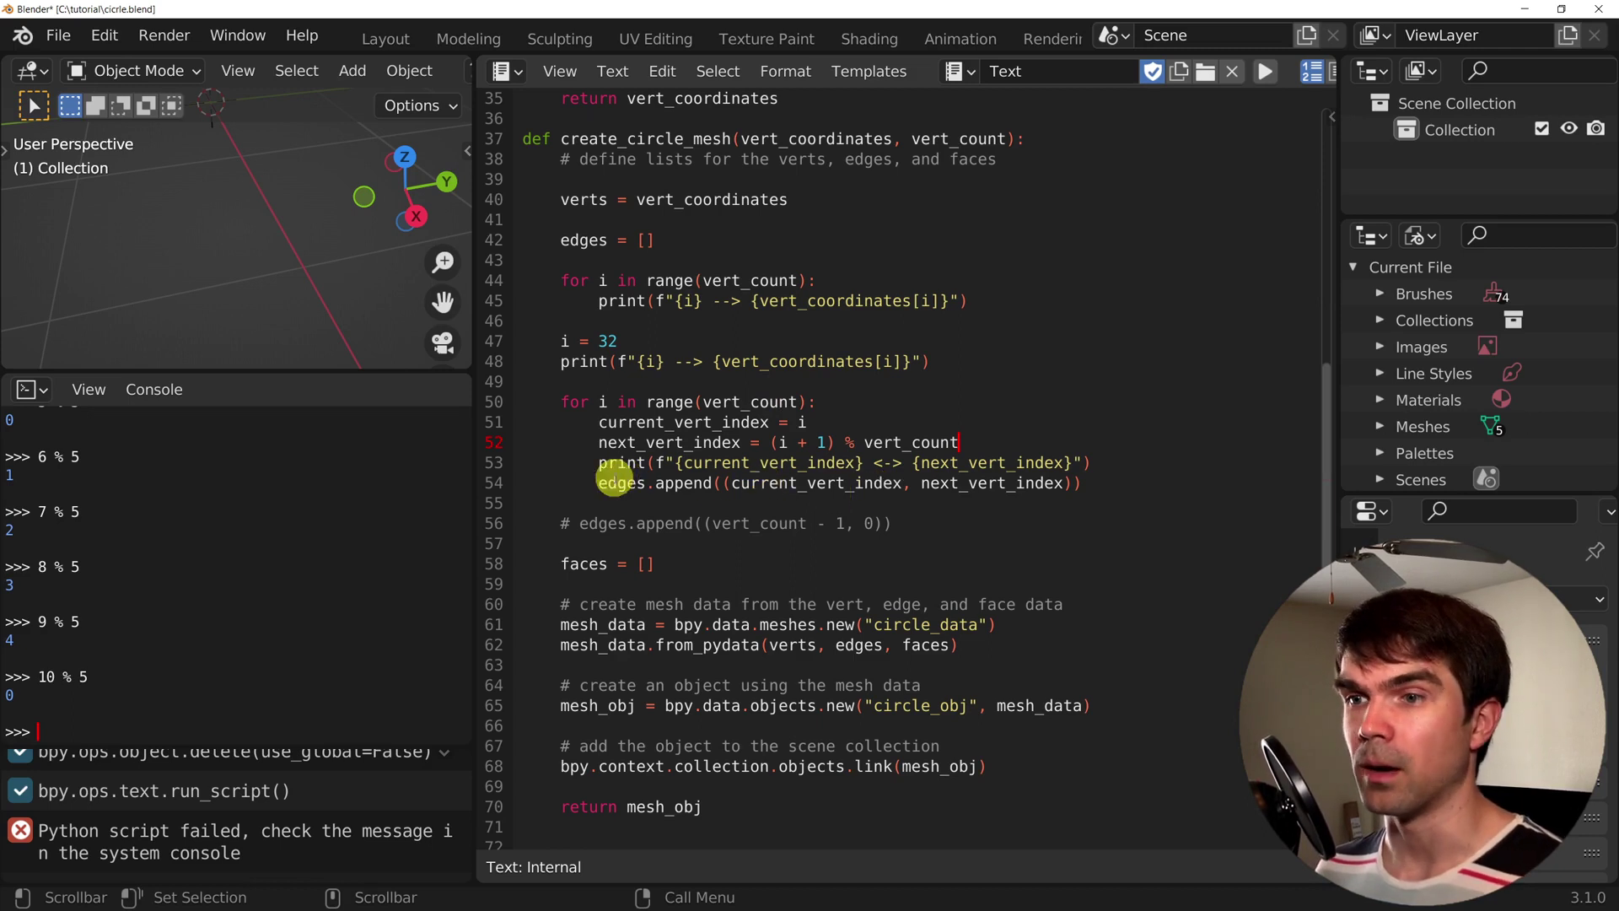
{"action": "left_click", "coordinate": [601, 482]}
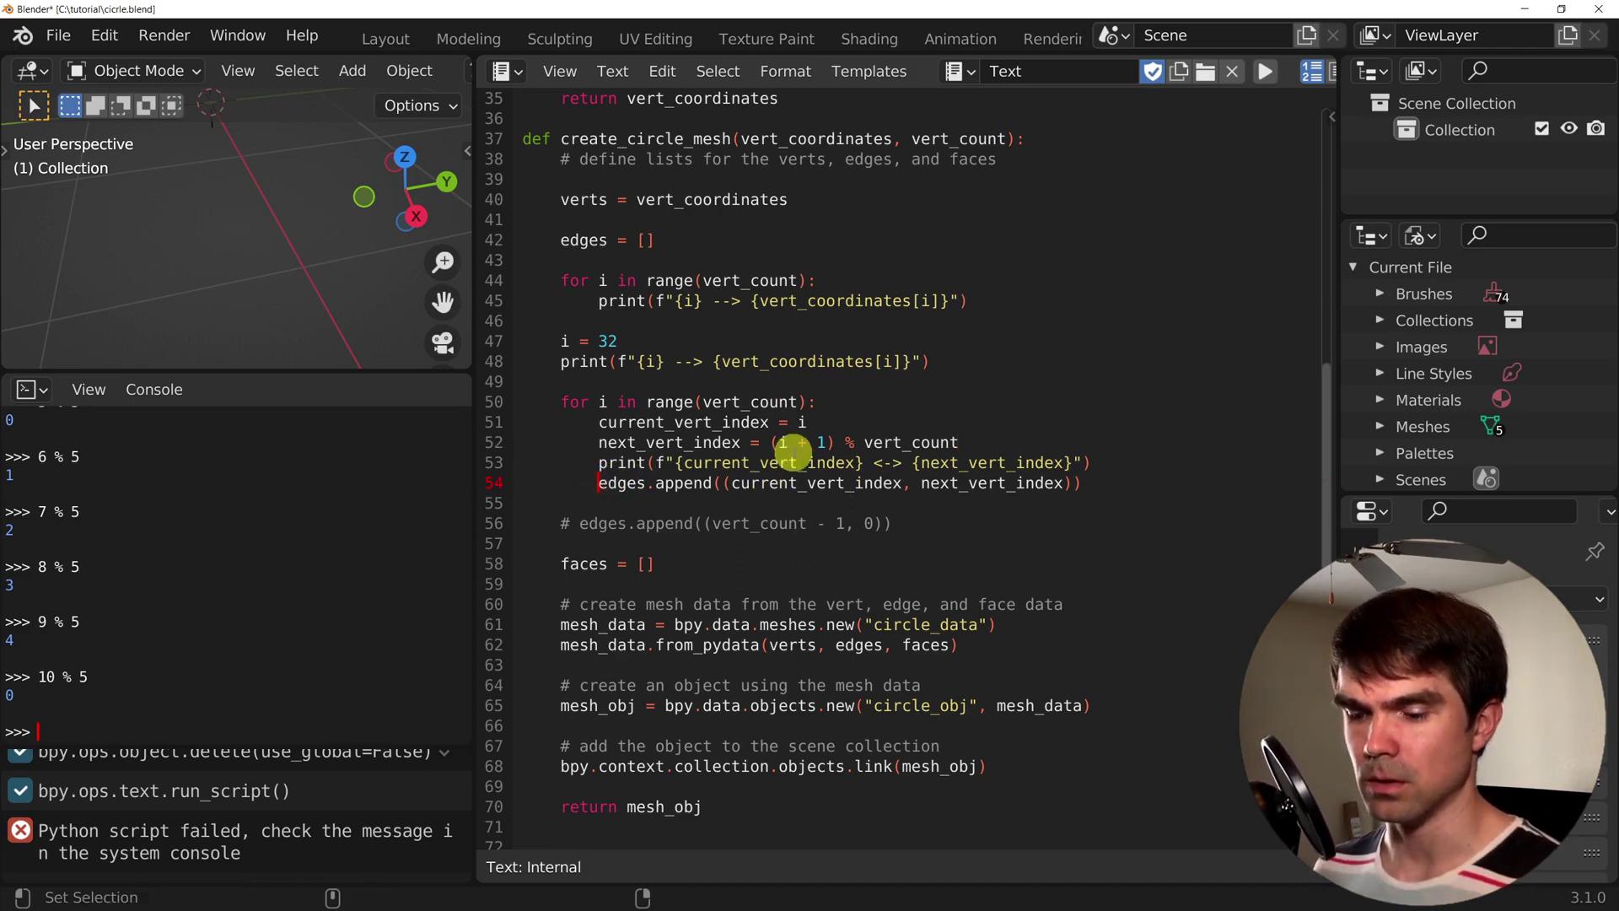
{"action": "type", "text": "#"}
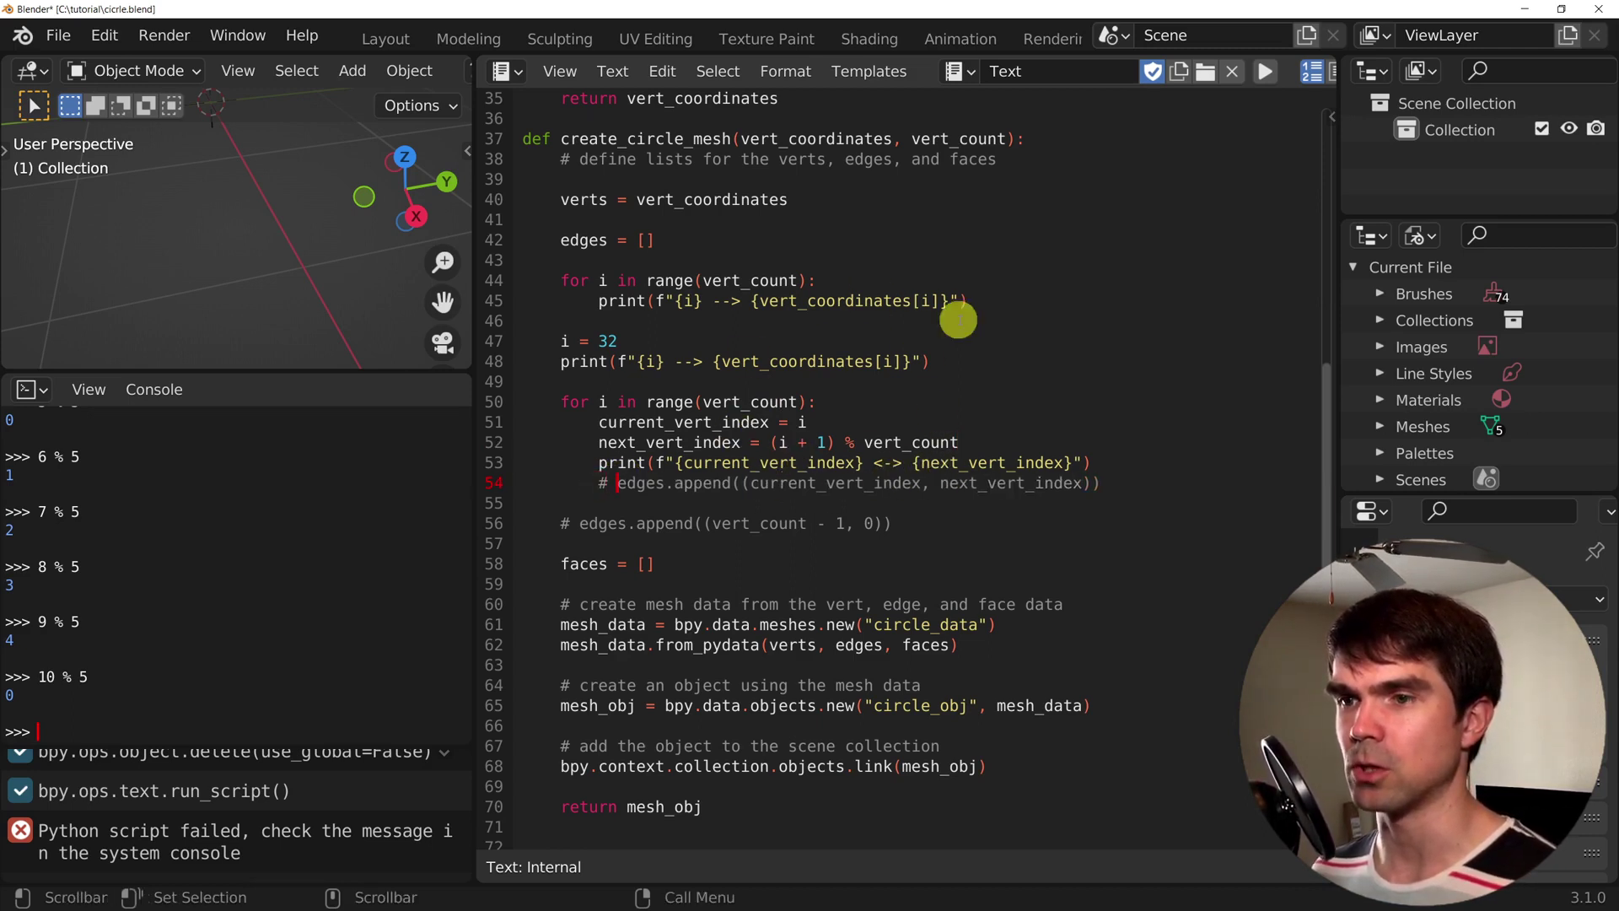
Delete the leftover i = 32 test lines and rerun the script
{"action": "left_click", "coordinate": [1265, 71]}
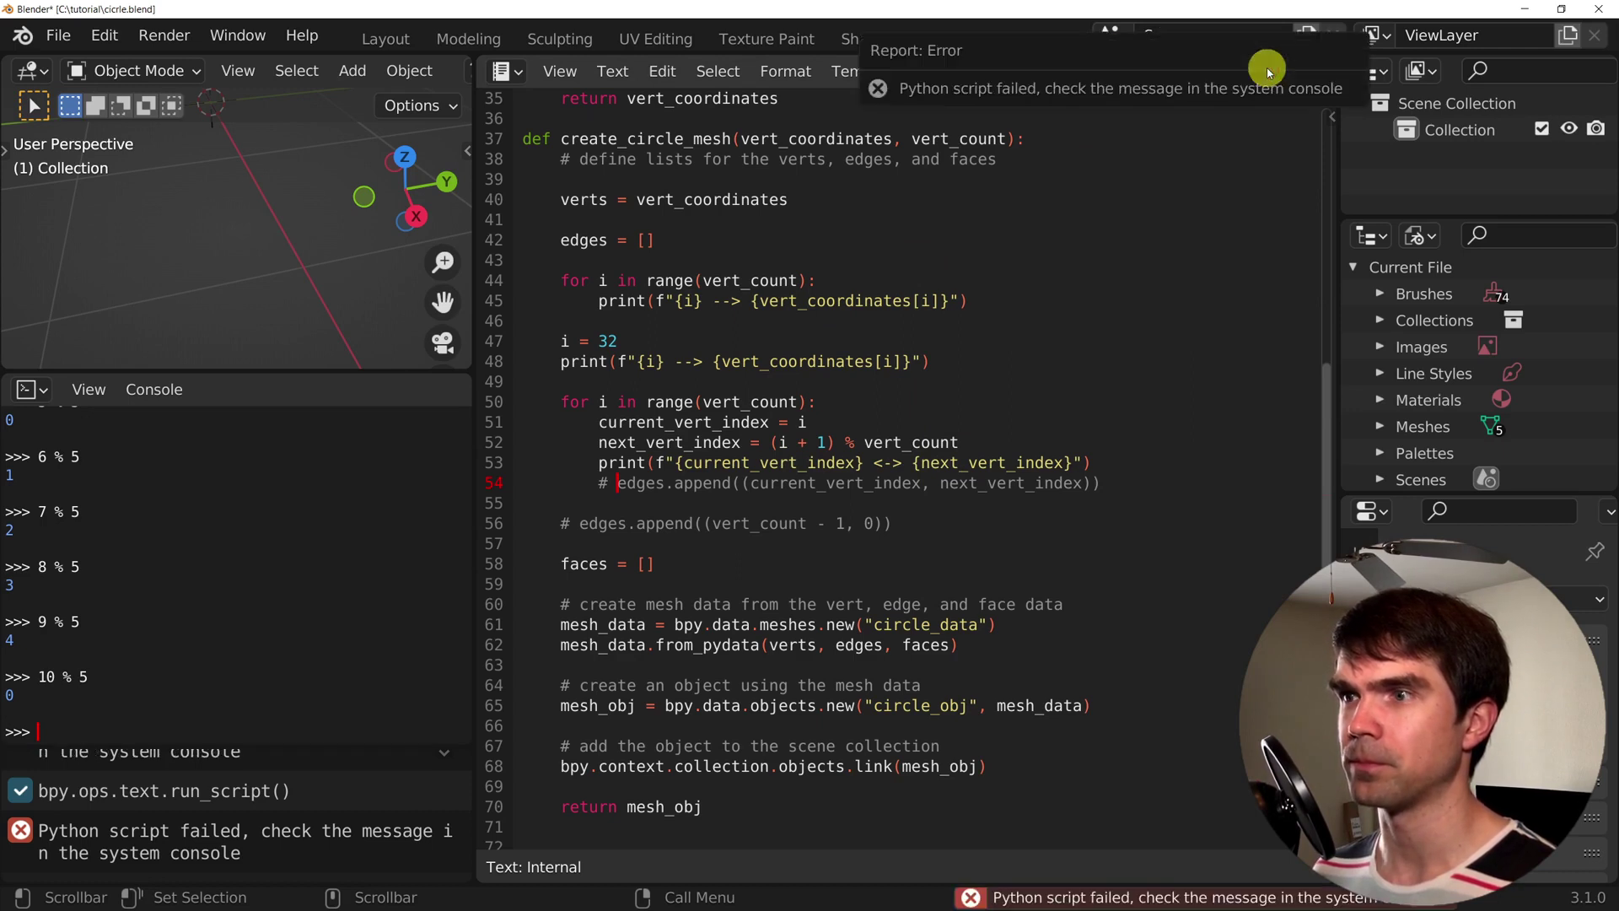
{"action": "left_click_drag", "start_coordinate": [561, 342], "coordinate": [978, 363]}
{"action": "key", "text": "BackSpace"}
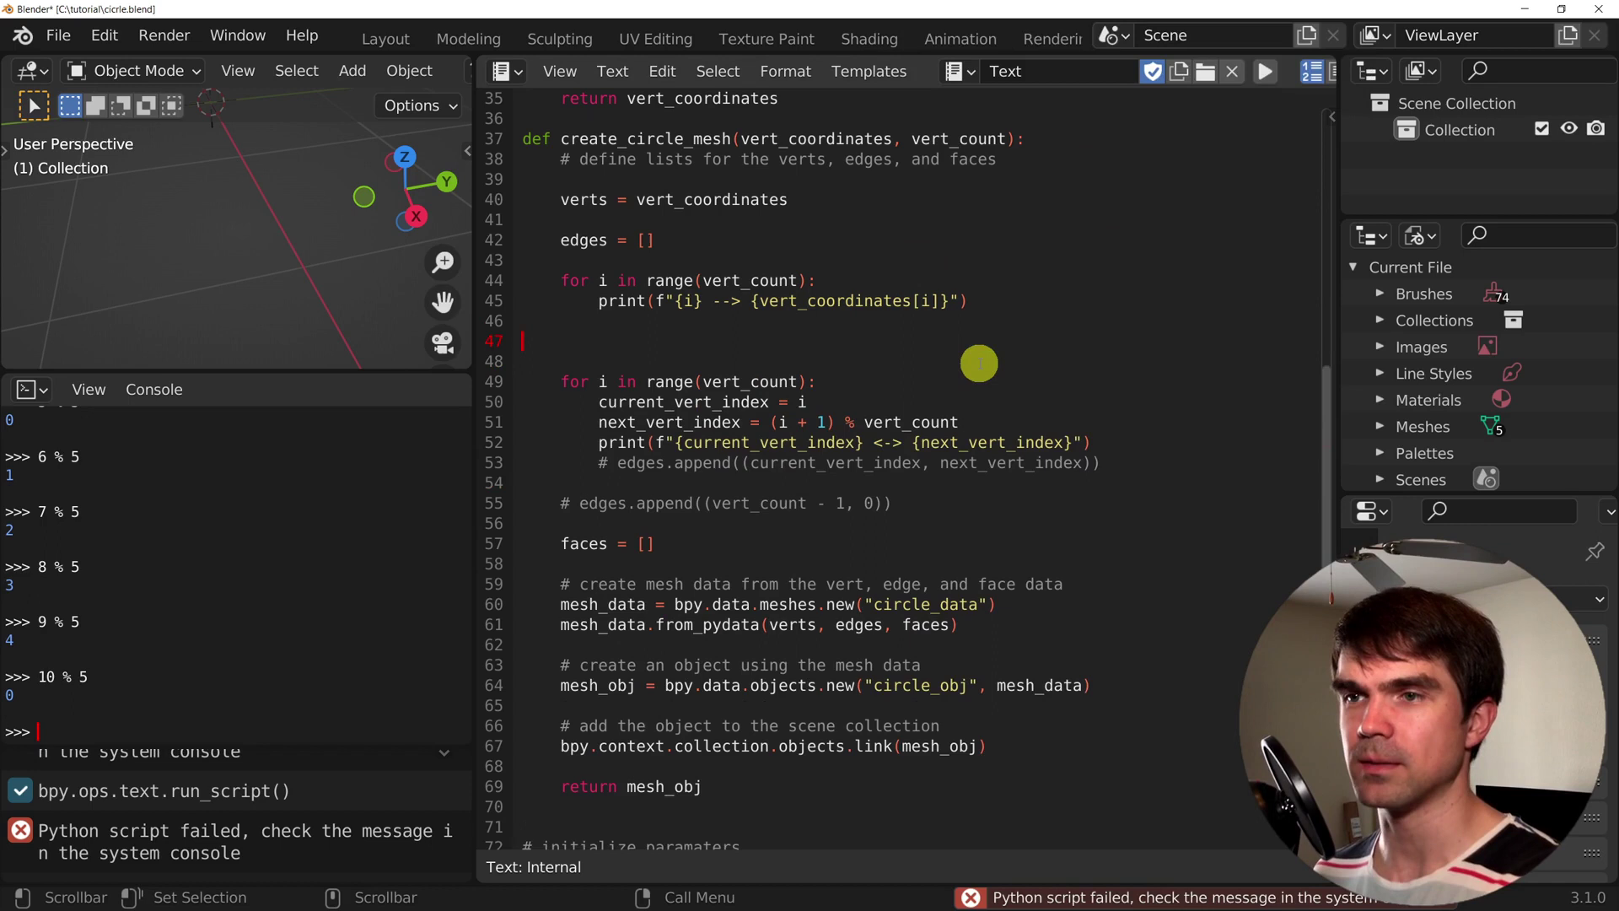
{"action": "key", "text": "BackSpace"}
{"action": "key", "text": "BackSpace"}
{"action": "left_click", "coordinate": [1247, 76]}
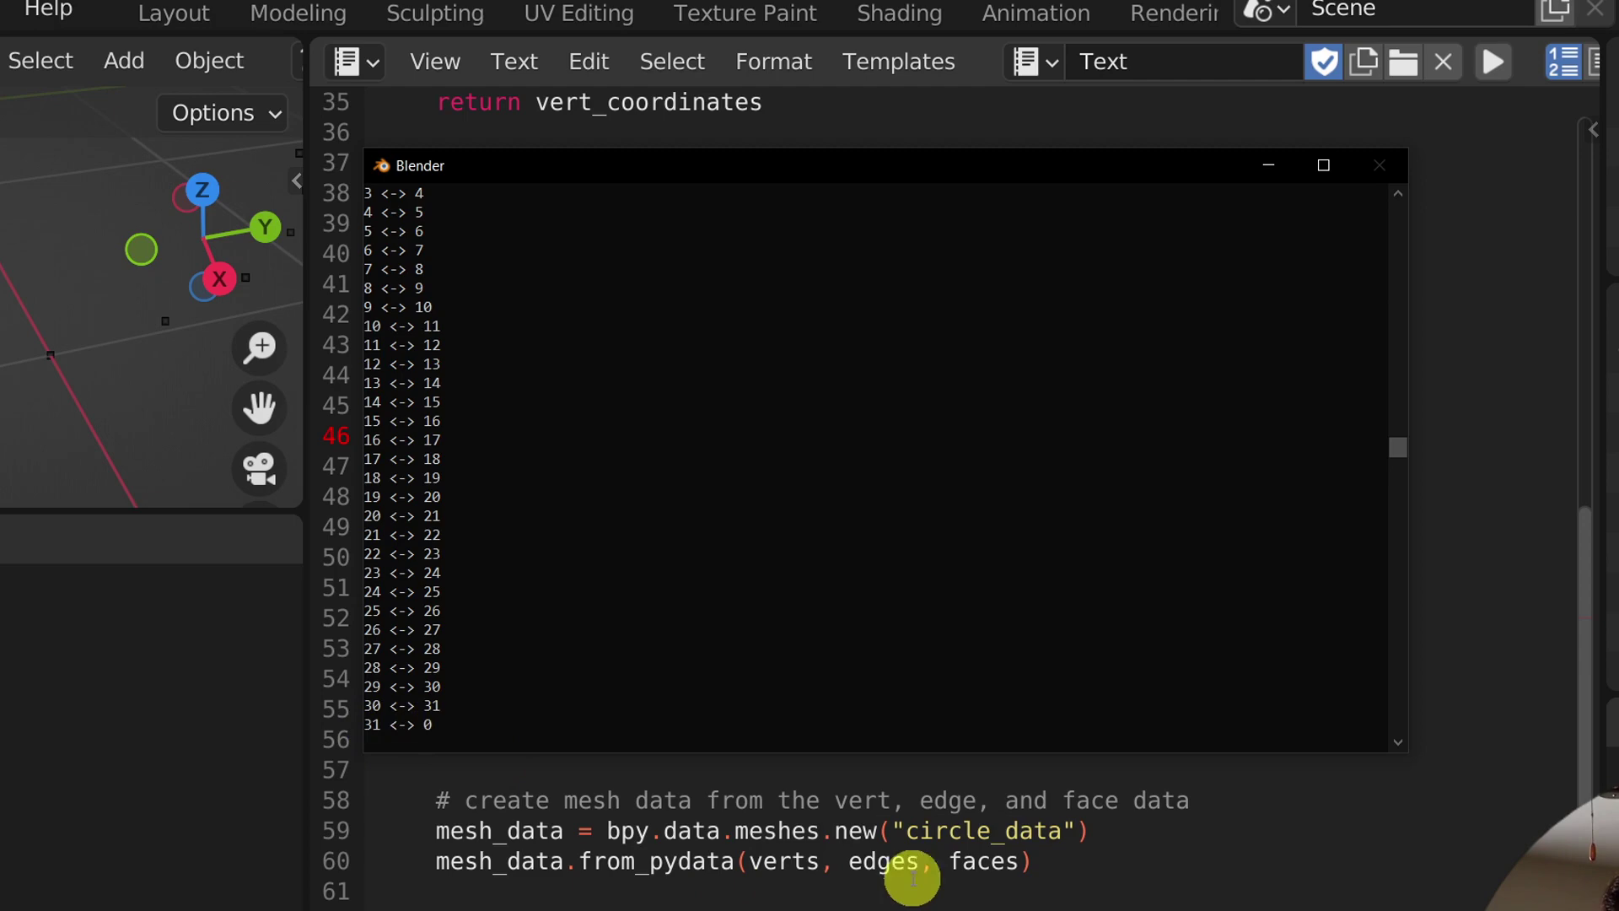
Check the system console output, whose index pairs end with 31 <-> 0
{"action": "left_click", "coordinate": [932, 885]}
{"action": "key", "text": "alt+Tab"}
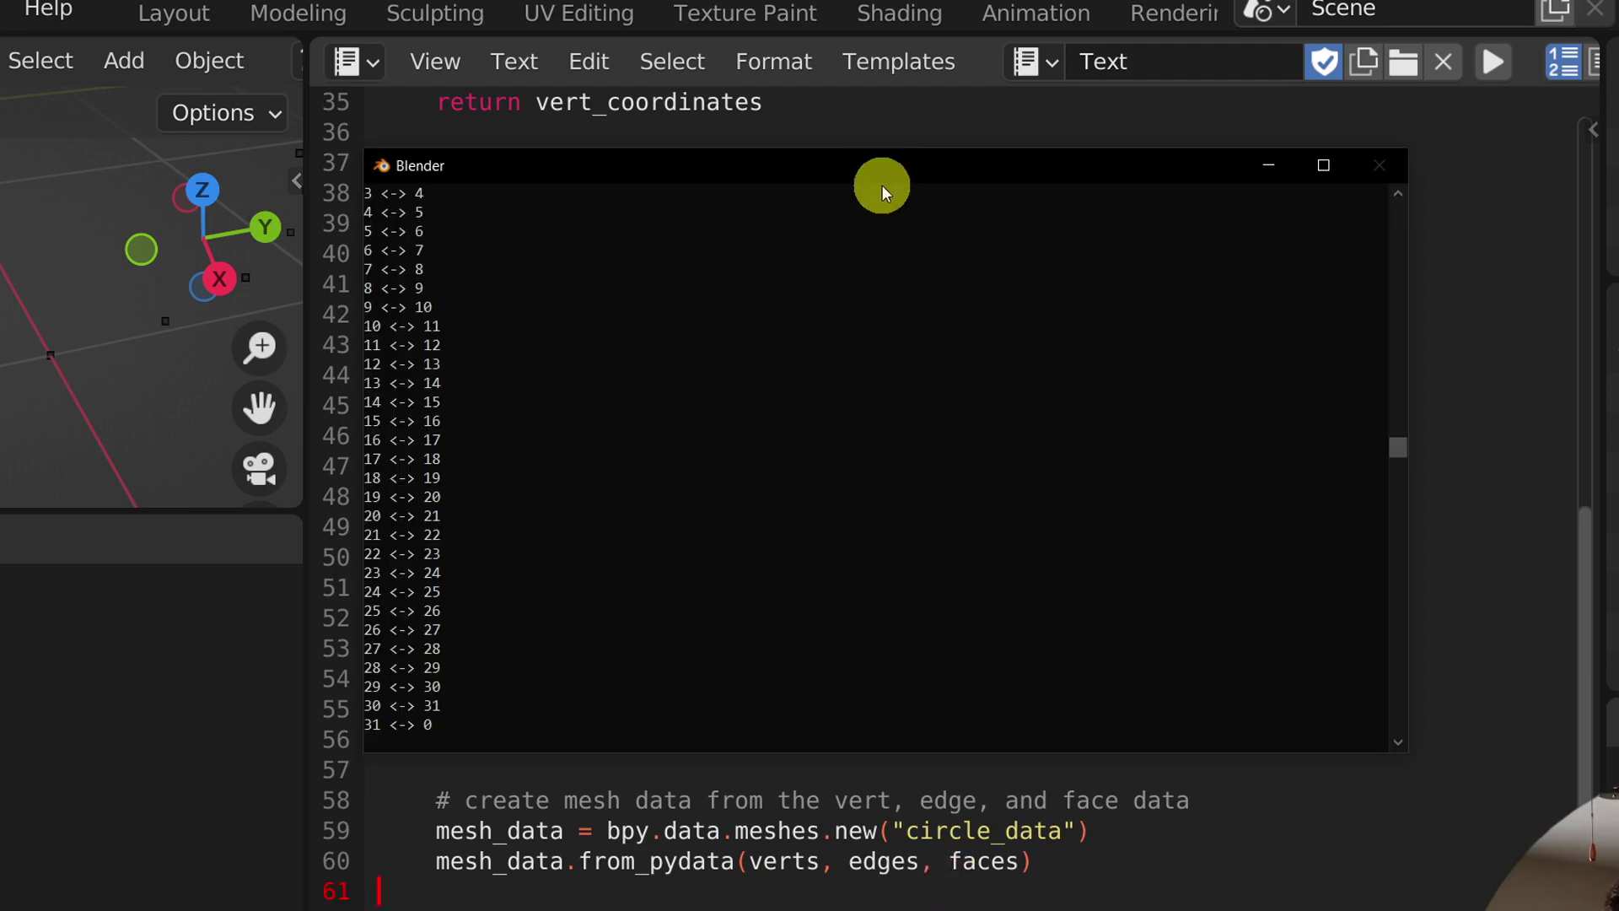
{"action": "left_click_drag", "start_coordinate": [881, 173], "coordinate": [860, 715]}
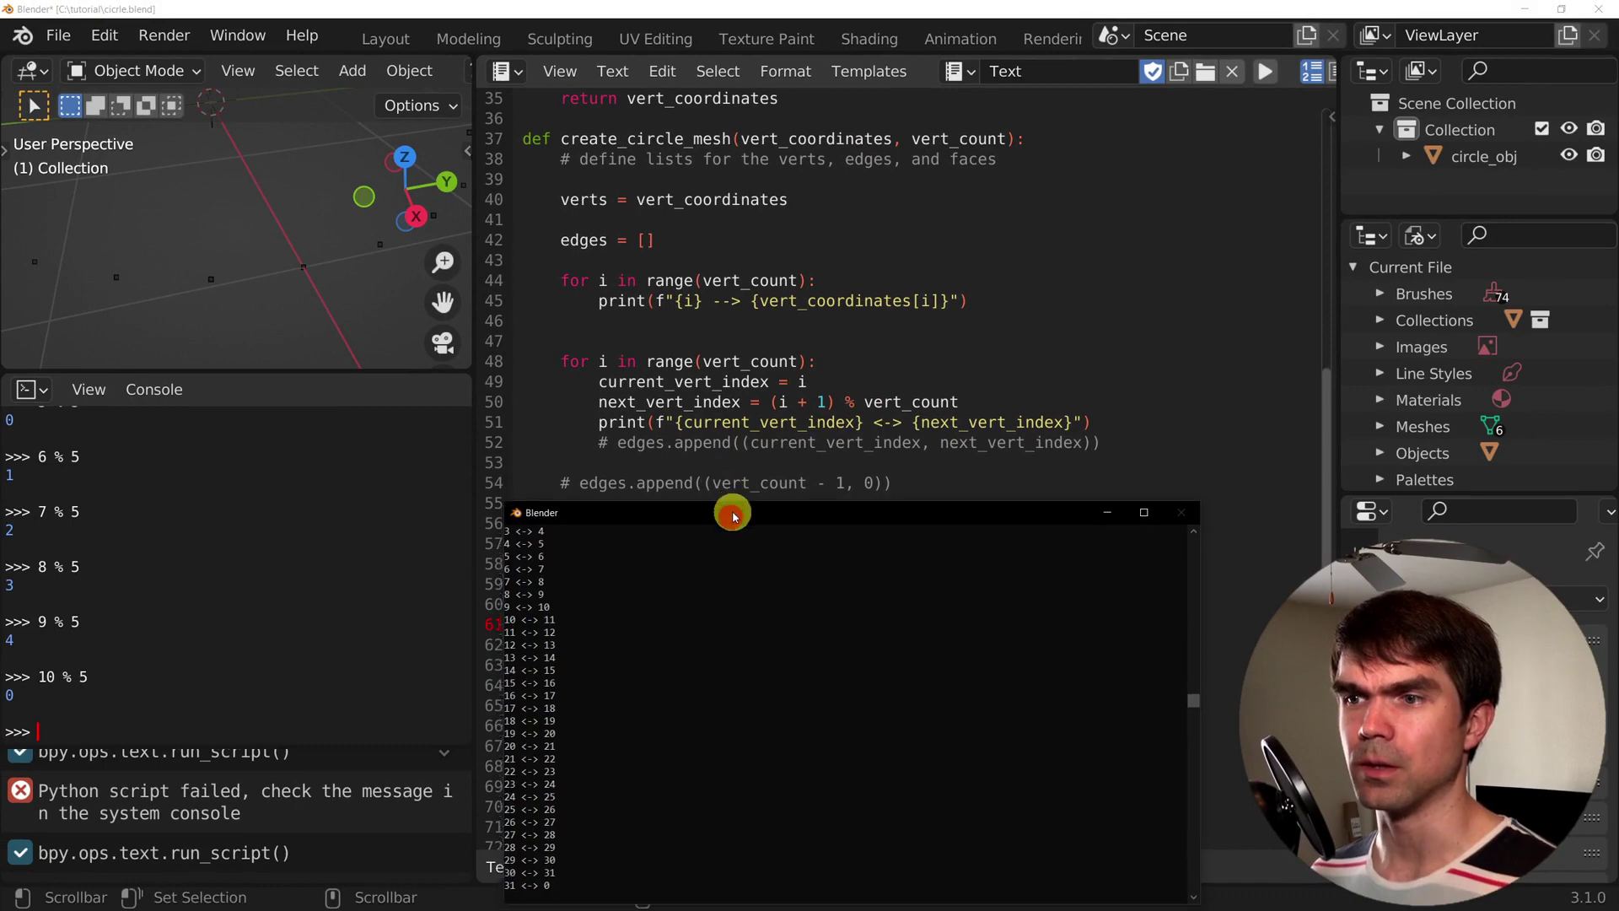
{"action": "left_click_drag", "start_coordinate": [734, 509], "coordinate": [734, 286]}
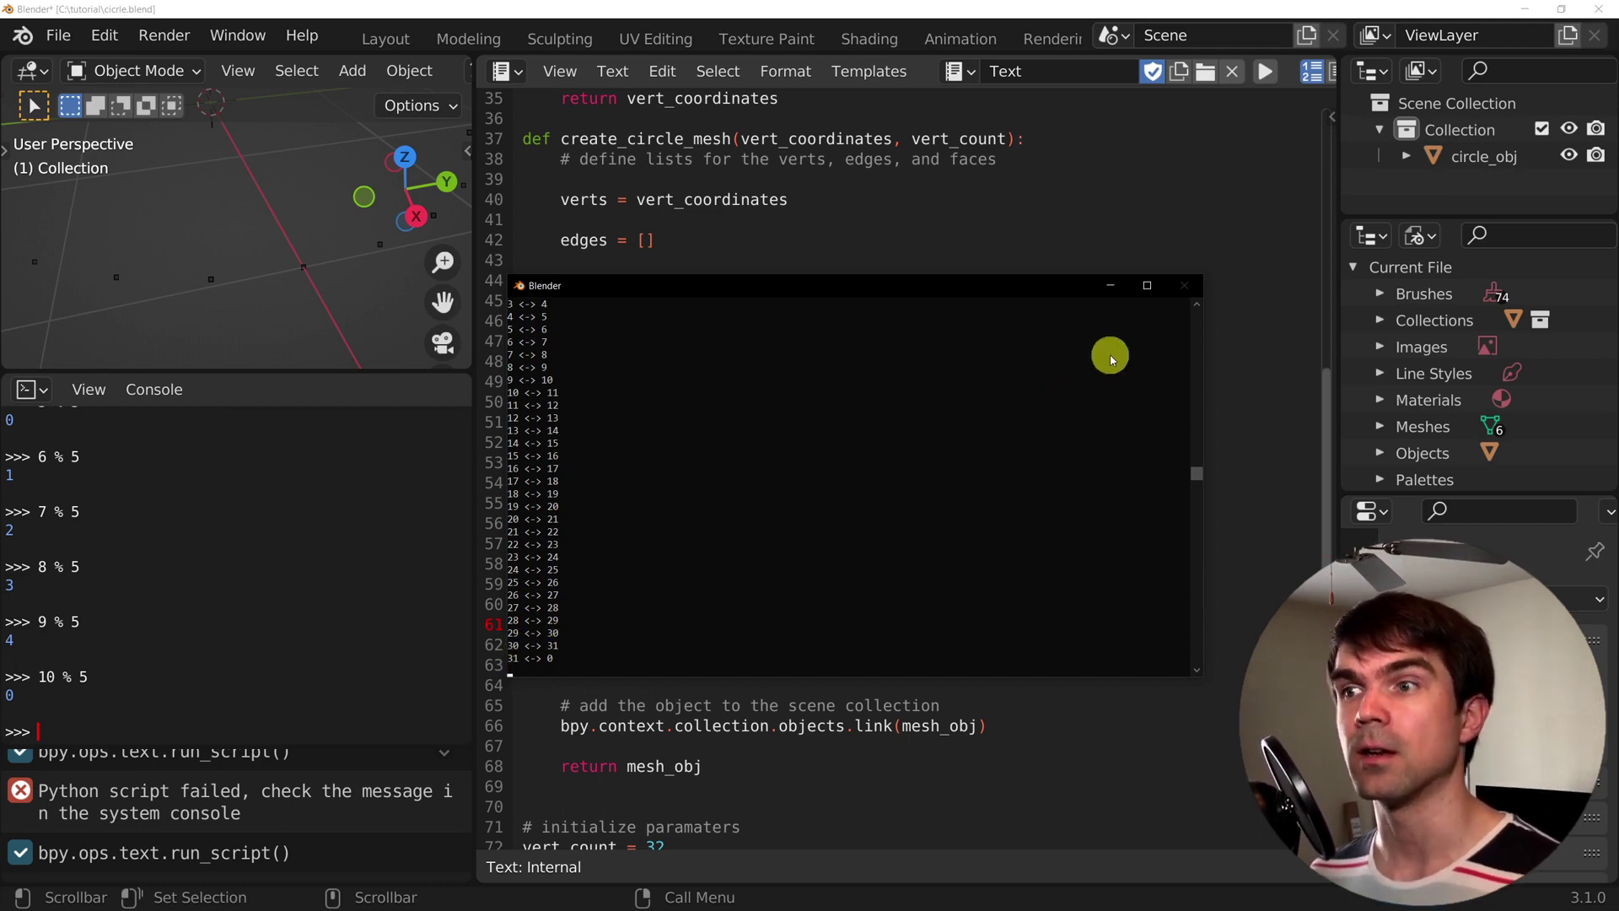
{"action": "left_click", "coordinate": [961, 207]}
Uncomment edges.append, delete all scene objects, and rerun the script
{"action": "left_click", "coordinate": [618, 442]}
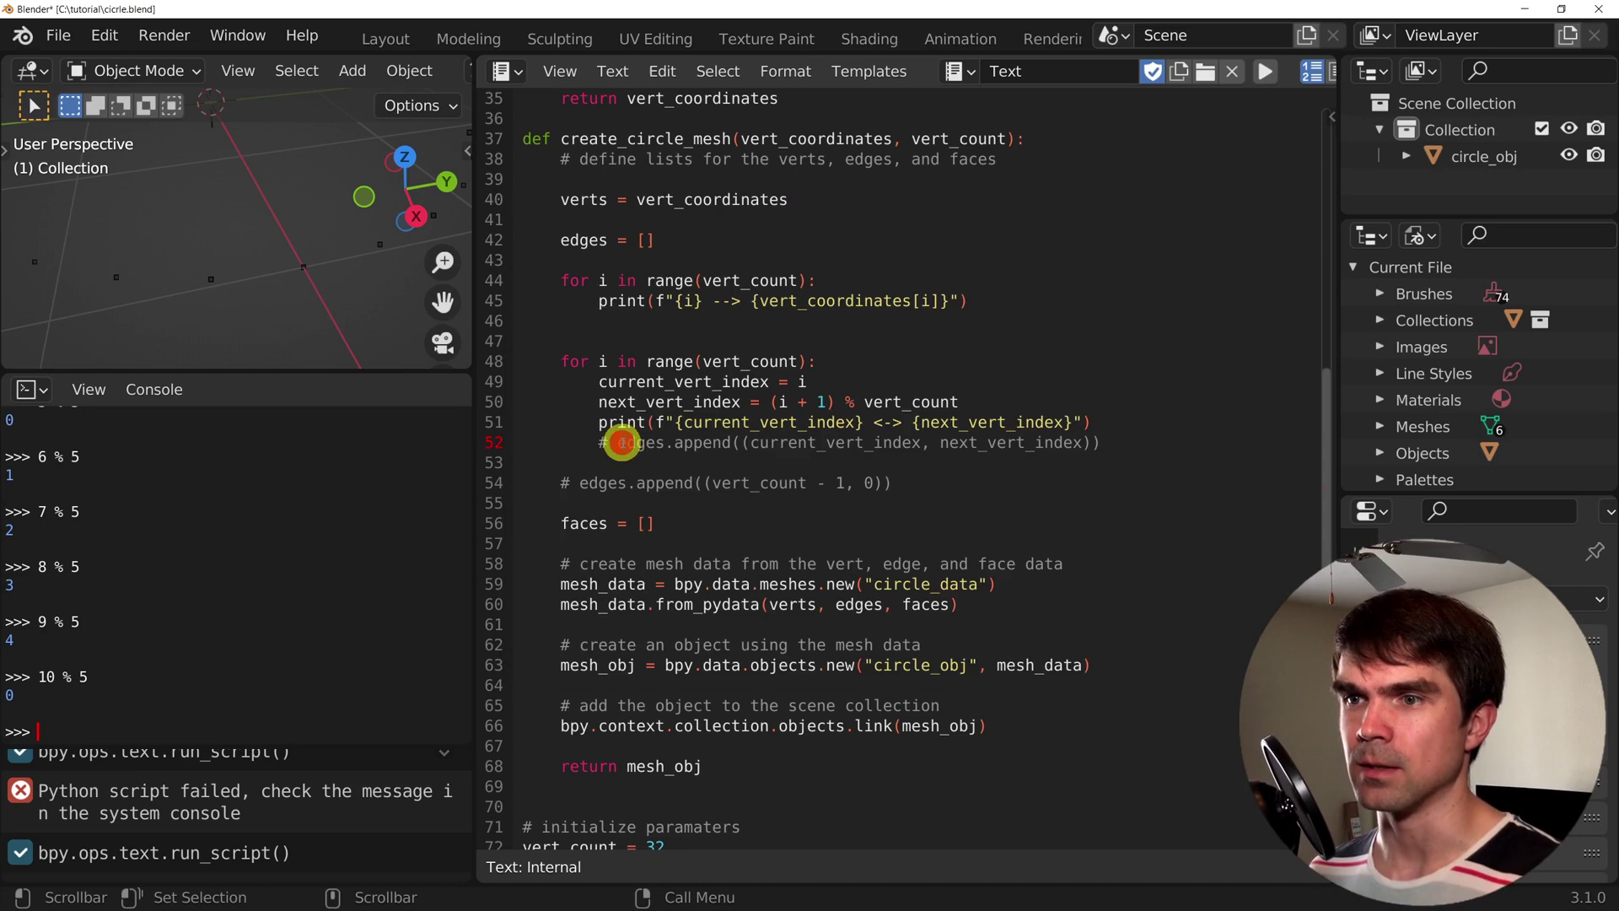
{"action": "key", "text": "BackSpace"}
{"action": "key", "text": "BackSpace"}
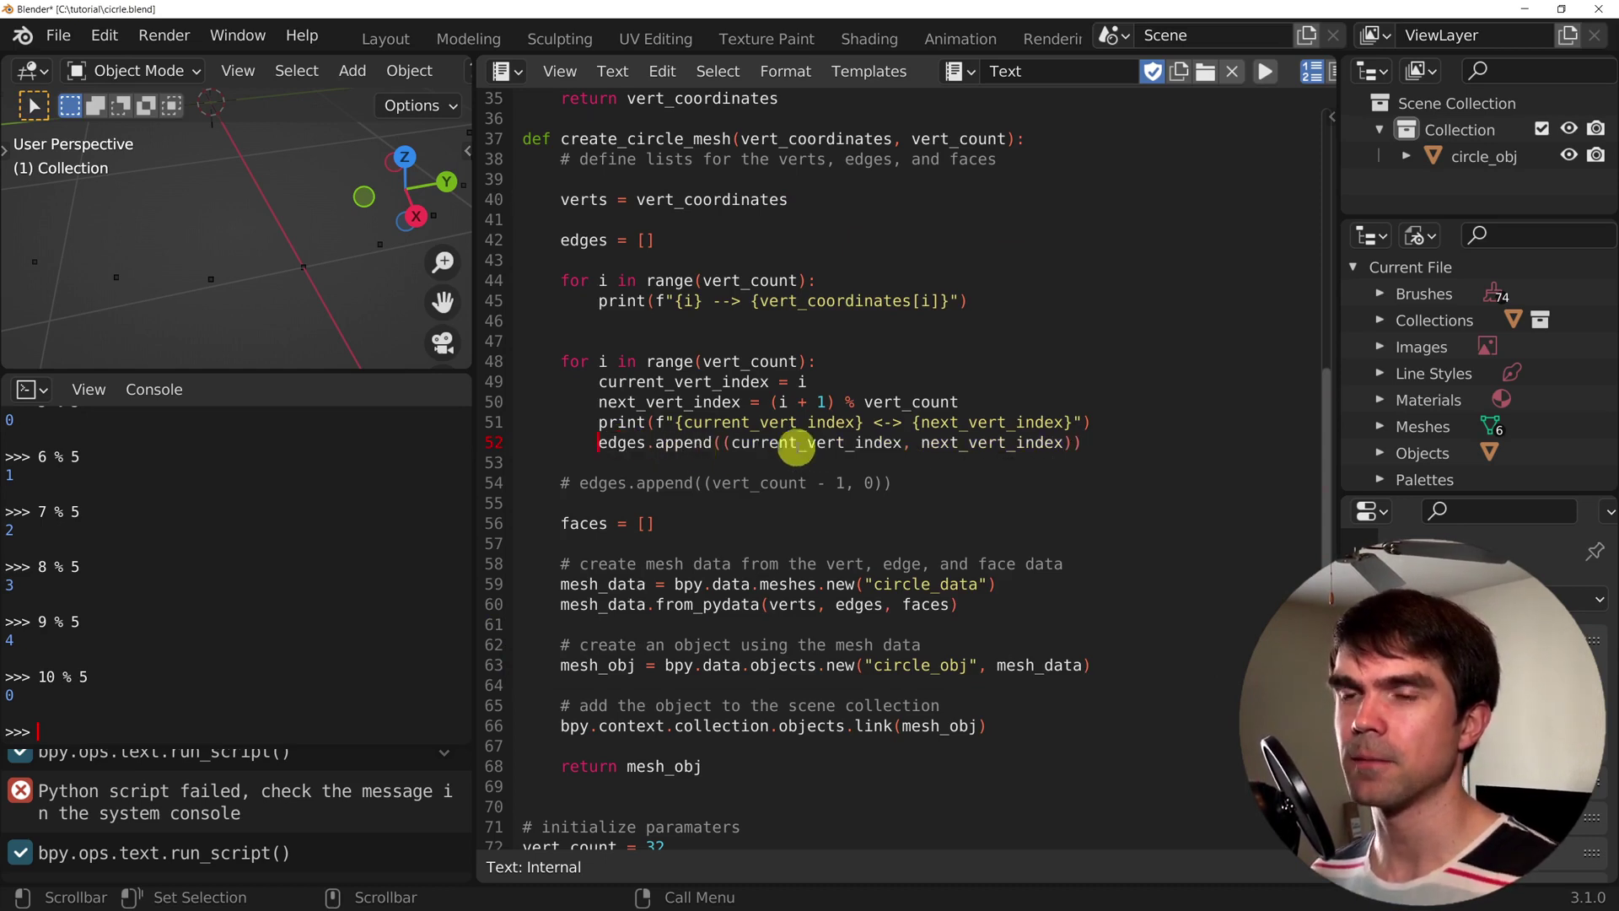
{"action": "key", "text": "a"}
{"action": "key", "text": "x"}
{"action": "left_click", "coordinate": [254, 175]}
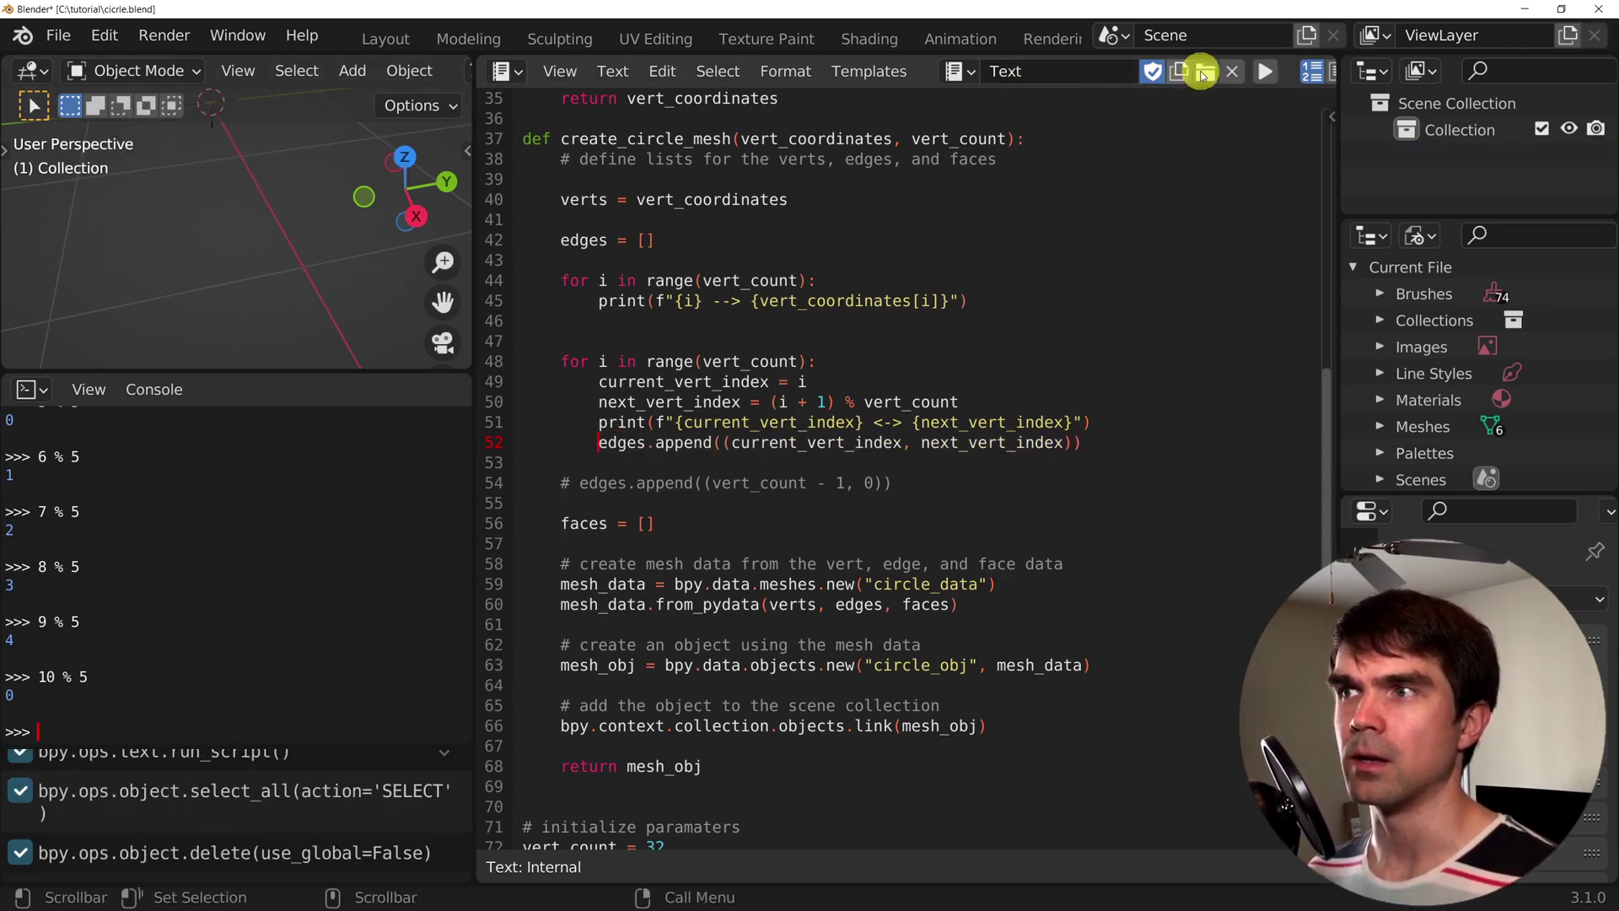
{"action": "left_click", "coordinate": [1264, 71]}
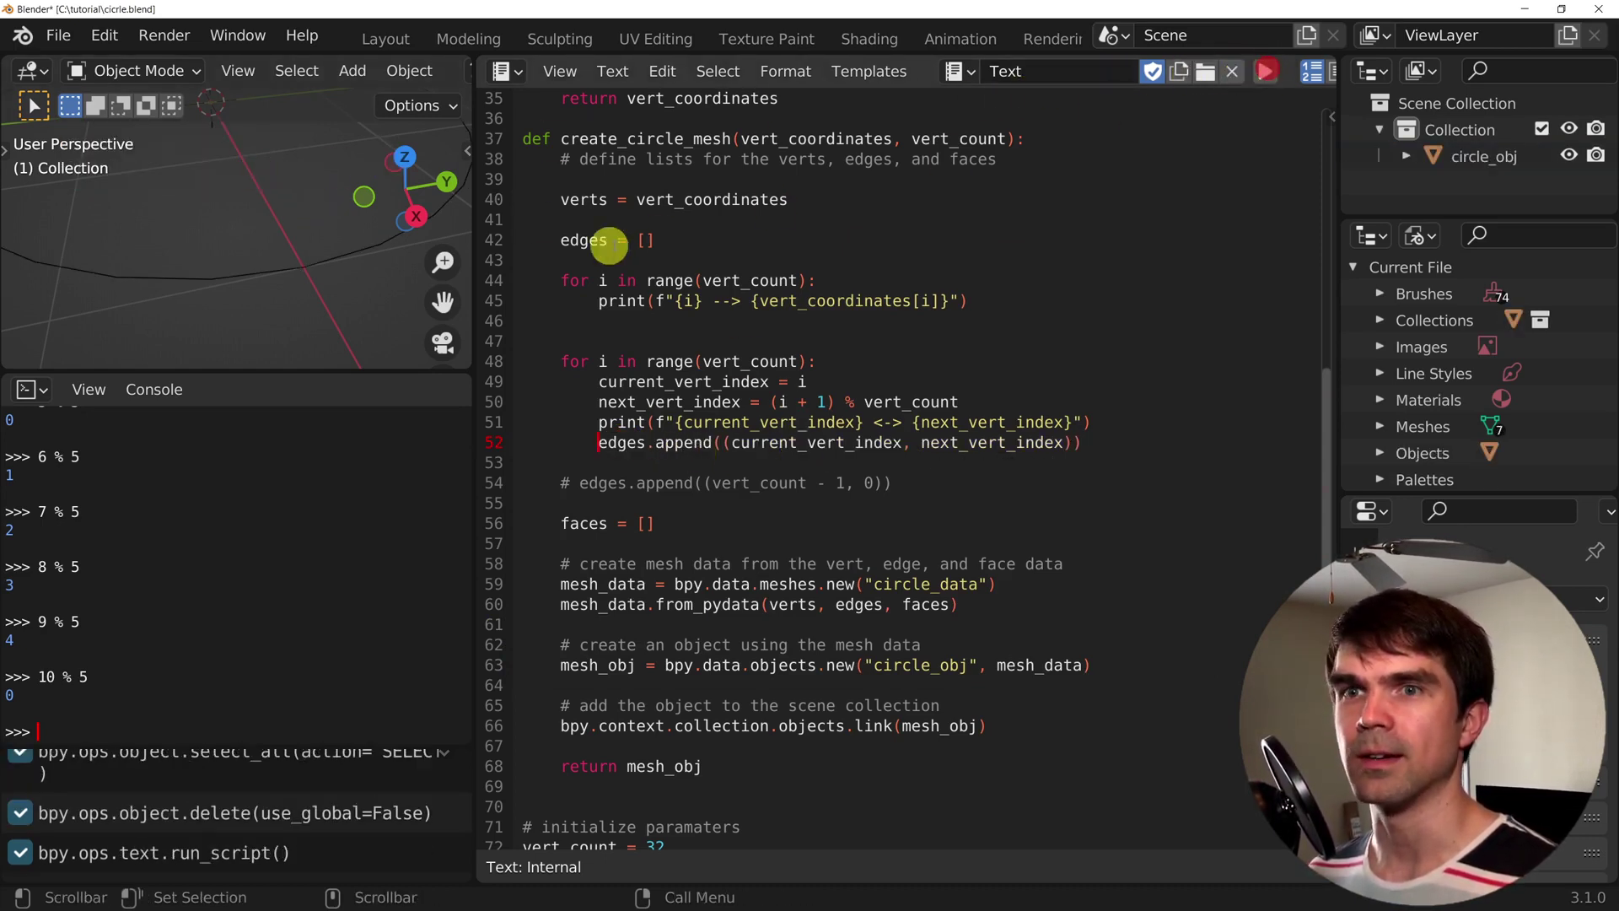
Inspect circle_obj in Edit Mode to confirm the closed 32-vertex ring
{"action": "left_click", "coordinate": [262, 273]}
{"action": "key", "text": "Tab"}
{"action": "middle_click_drag", "start_coordinate": [281, 257], "coordinate": [273, 278]}
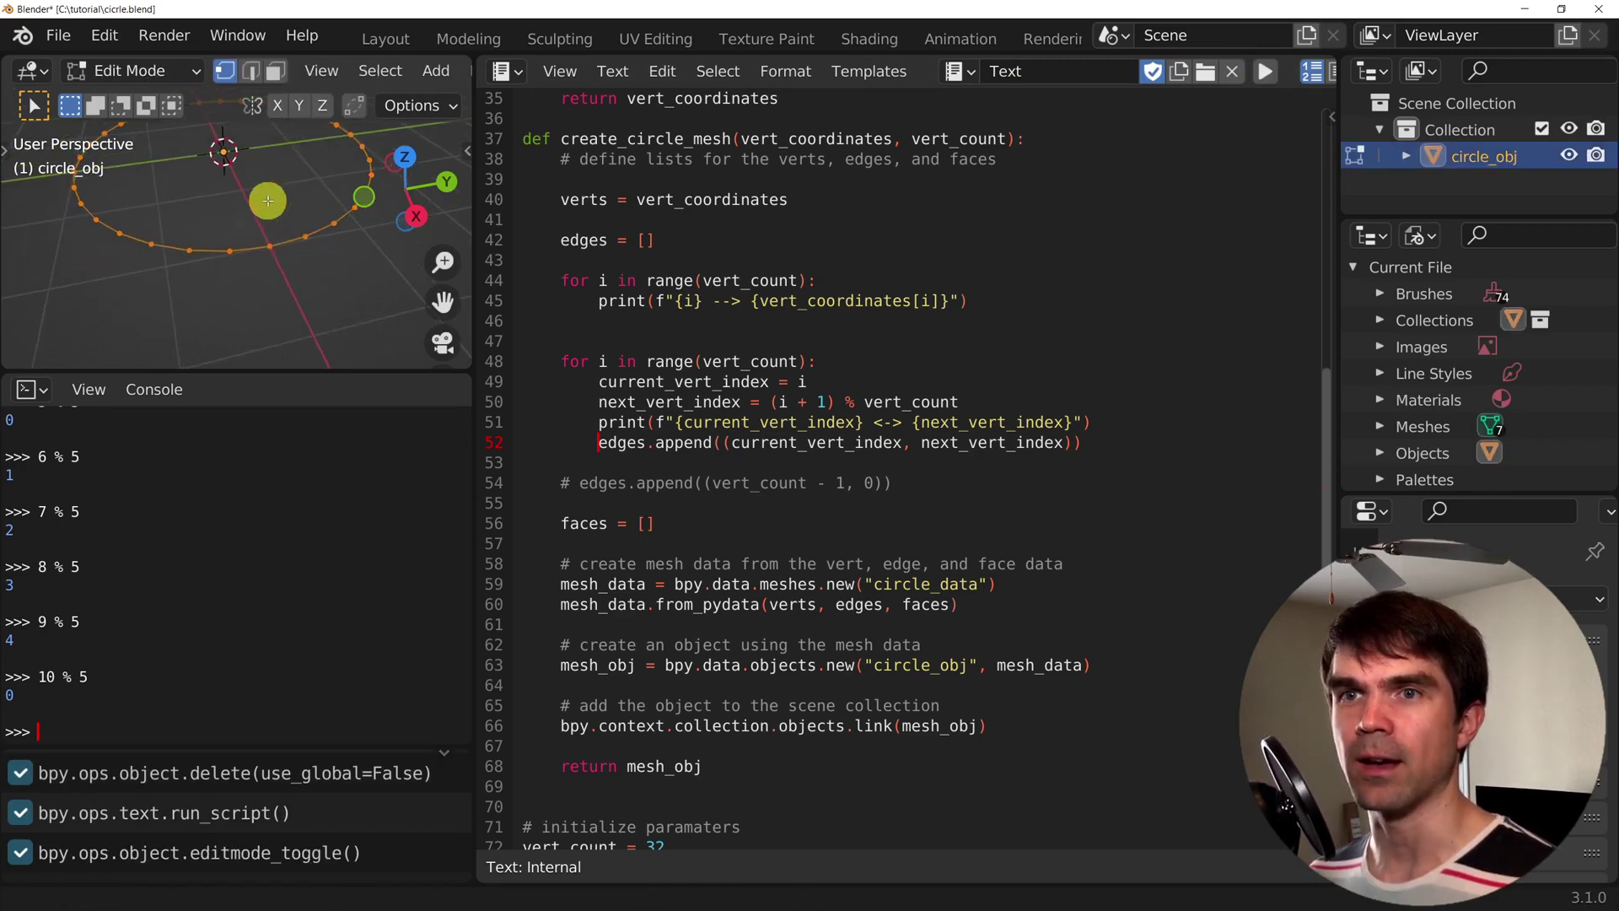
{"action": "key", "text": "ctrl+space"}
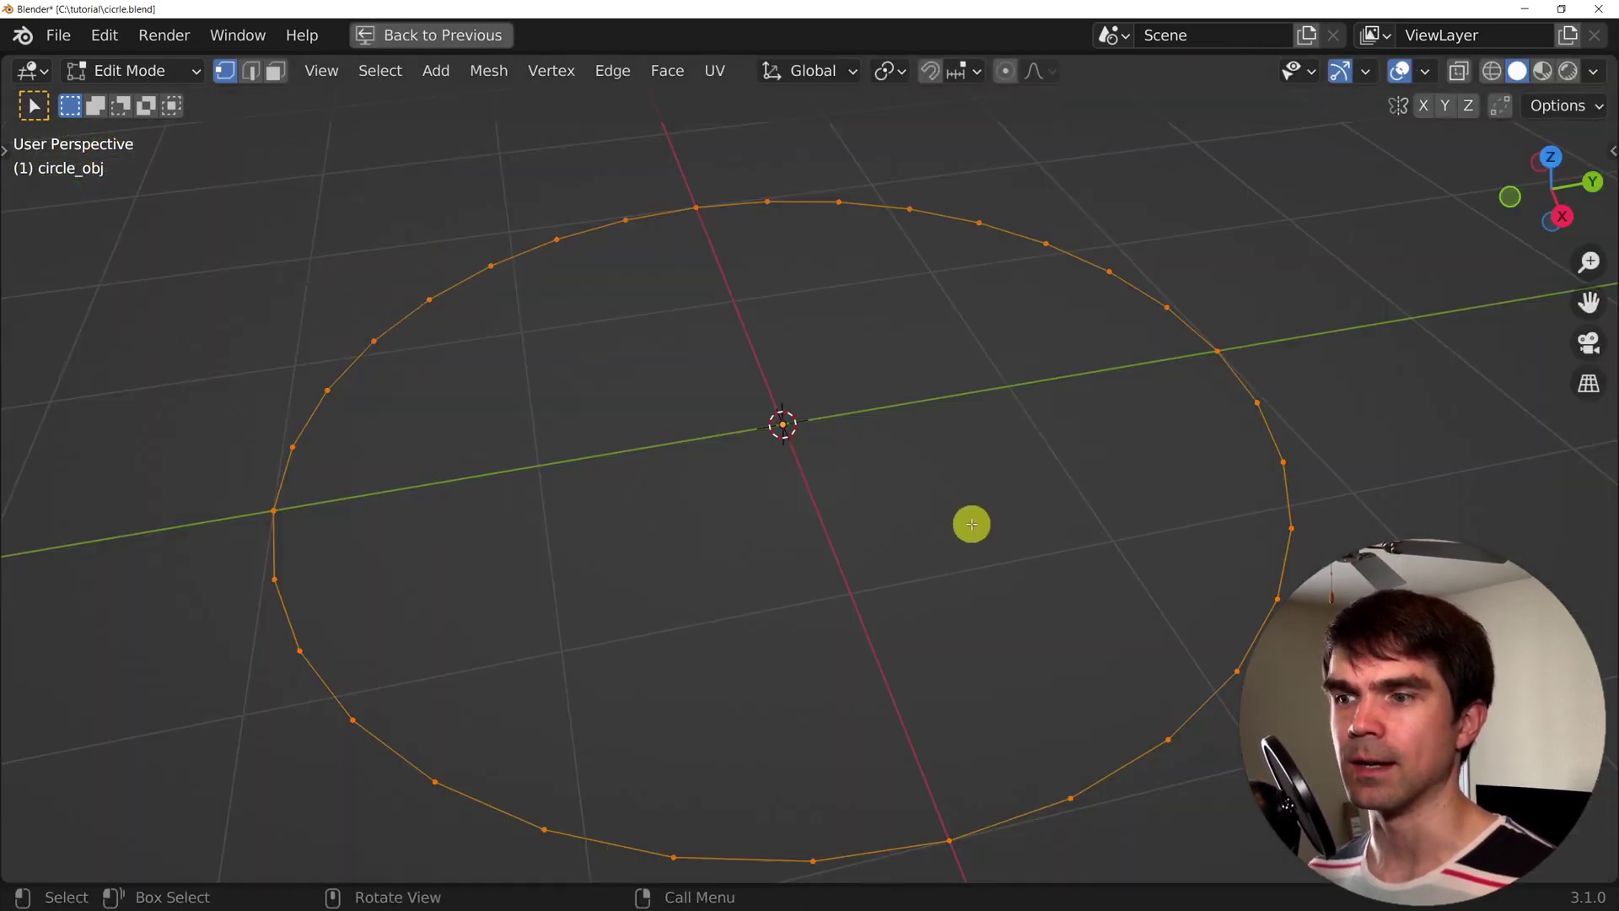
{"action": "middle_click_drag", "start_coordinate": [969, 523], "coordinate": [966, 406]}
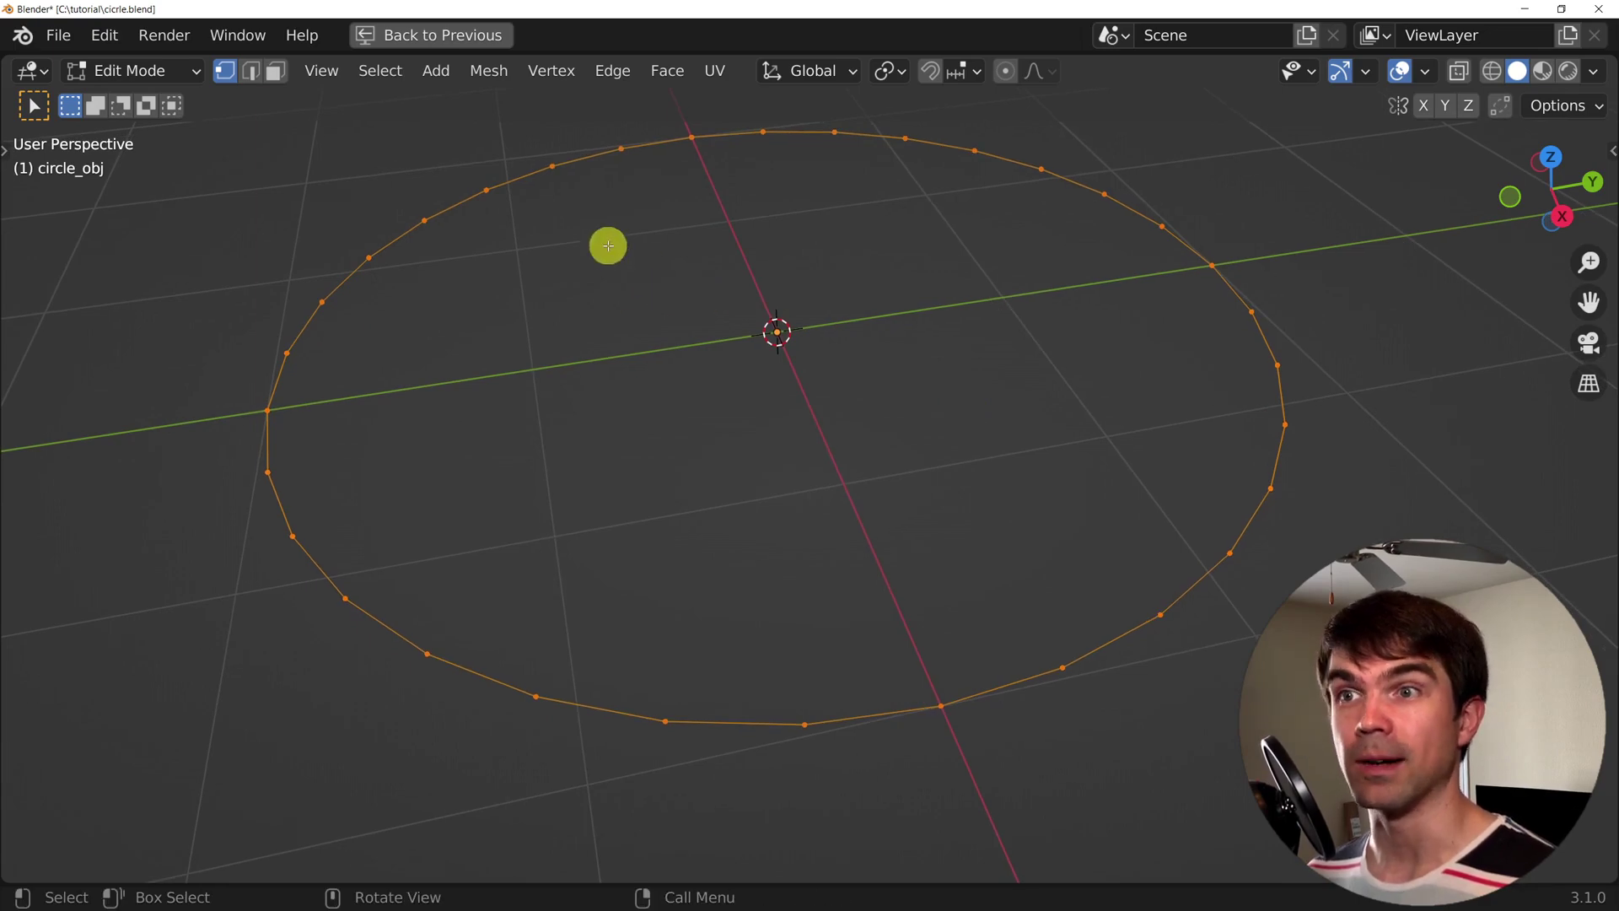
{"action": "key", "text": "ctrl+space"}
{"action": "key", "text": "Tab"}
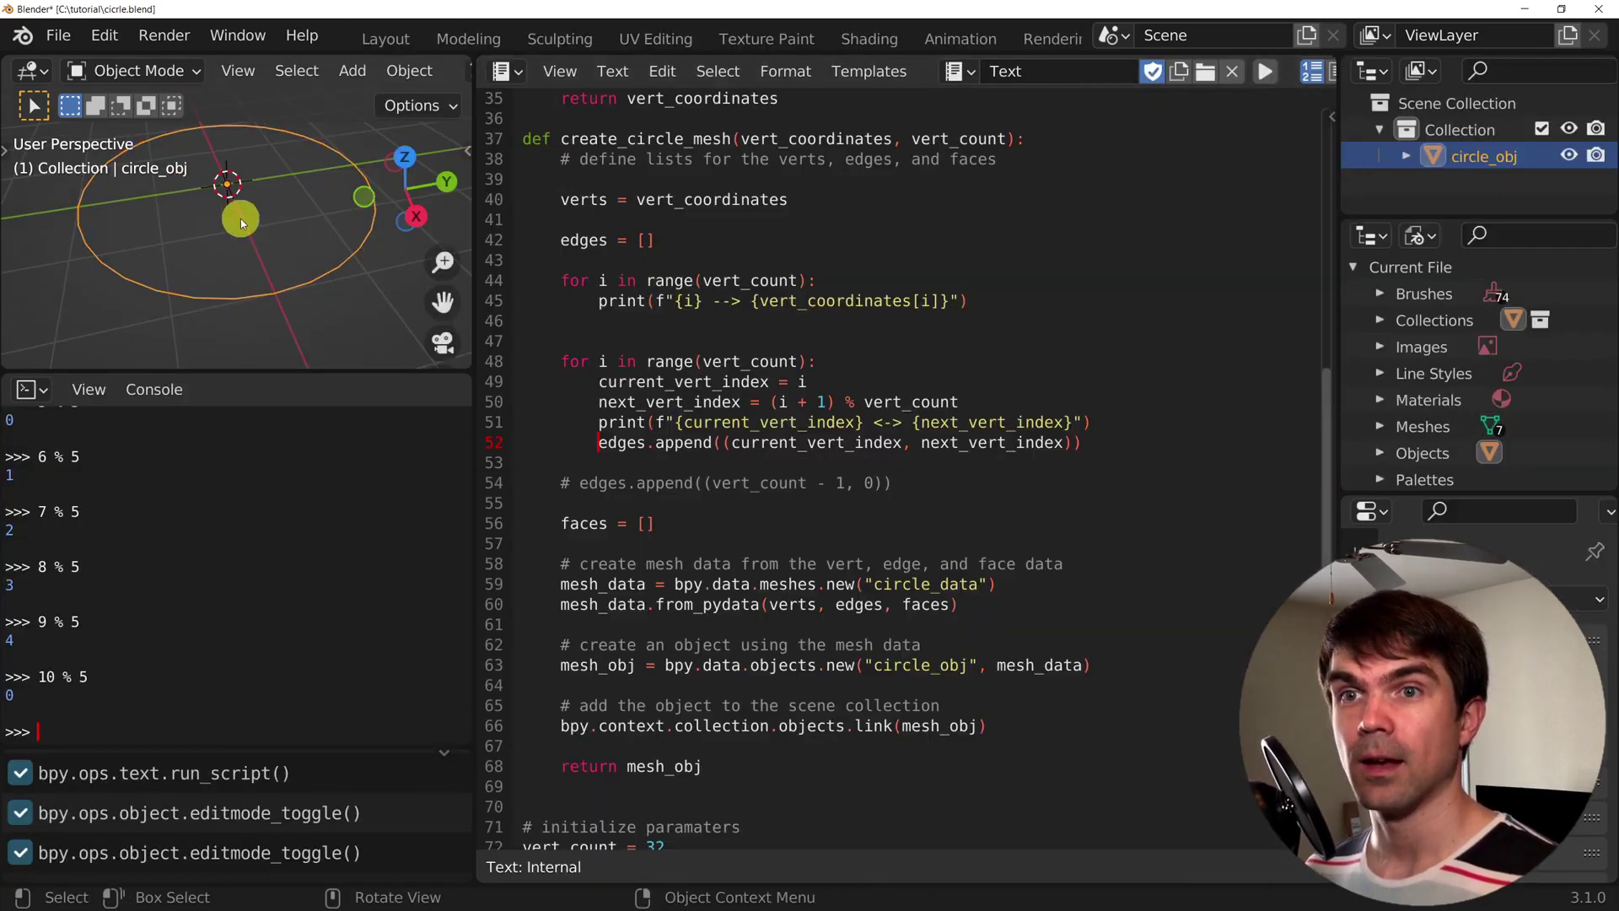